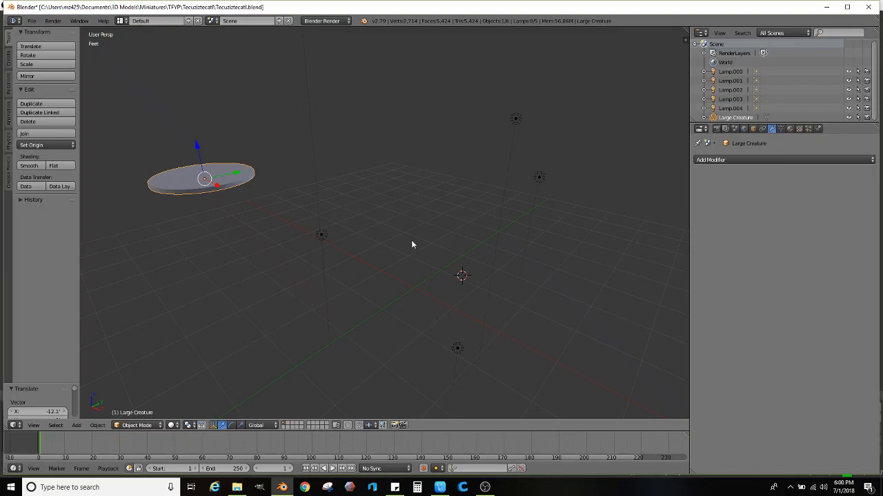
{"action": "middle_click_drag", "start_coordinate": [414, 253], "coordinate": [420, 306]}
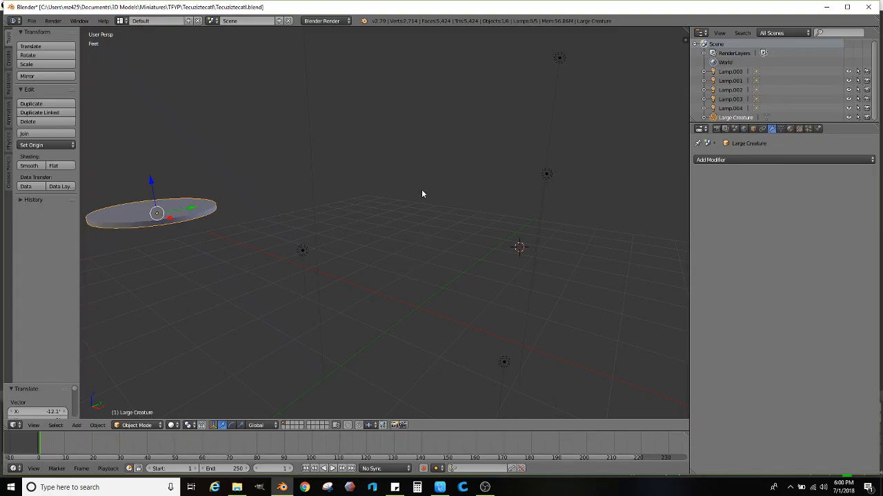
{"action": "scroll", "coordinate": [409, 297], "scroll_direction": "down", "scroll_amount": 3}
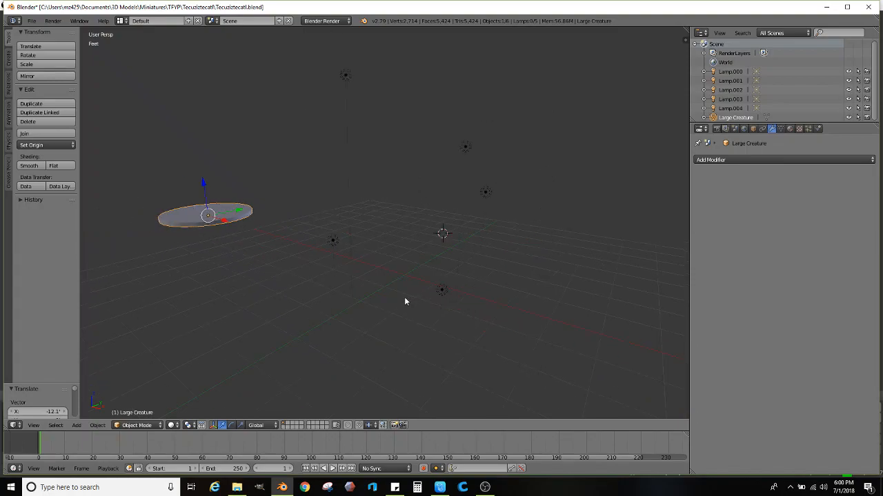
{"action": "middle_click_drag", "start_coordinate": [417, 274], "coordinate": [459, 275]}
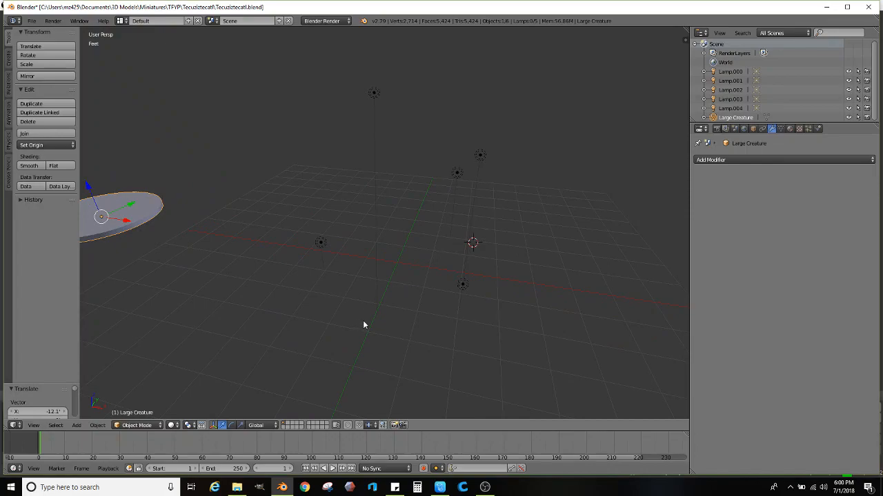
{"action": "scroll", "coordinate": [398, 301], "scroll_direction": "up", "scroll_amount": 4}
{"action": "scroll", "coordinate": [398, 301], "scroll_direction": "down", "scroll_amount": 6}
{"action": "scroll", "coordinate": [398, 302], "scroll_direction": "up", "scroll_amount": 5}
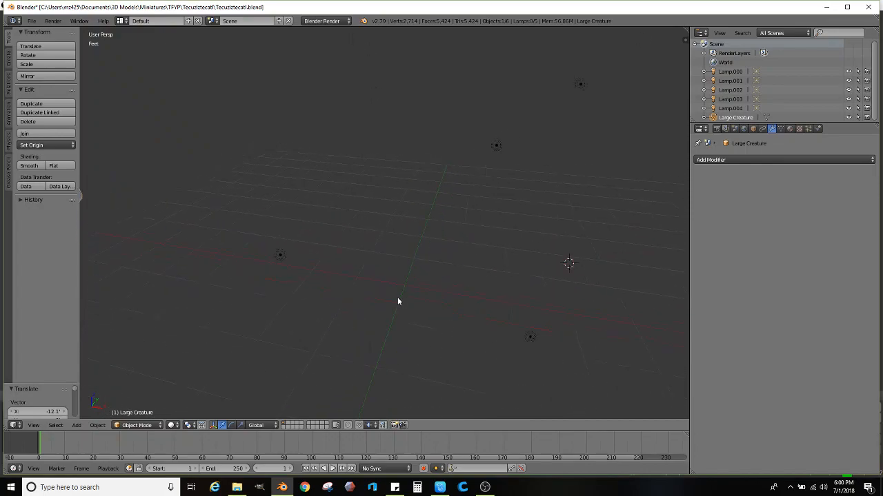
{"action": "scroll", "coordinate": [397, 301], "scroll_direction": "down", "scroll_amount": 3}
{"action": "mouse_move", "coordinate": [416, 273]}
{"action": "middle_mouse_down"}
{"action": "mouse_move", "coordinate": [276, 290]}
{"action": "mouse_move", "coordinate": [365, 290]}
{"action": "mouse_move", "coordinate": [424, 260]}
{"action": "middle_mouse_up"}
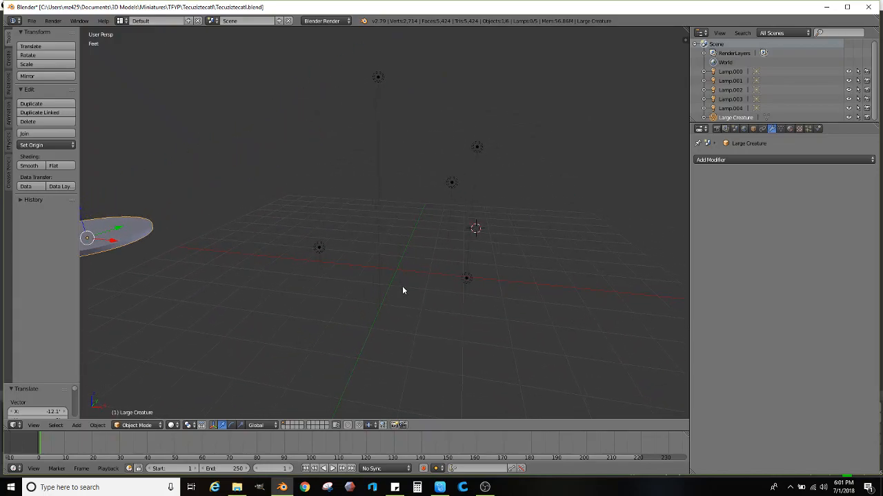
{"action": "mouse_move", "coordinate": [408, 309]}
{"action": "middle_mouse_down"}
{"action": "mouse_move", "coordinate": [446, 260]}
{"action": "mouse_move", "coordinate": [338, 266]}
{"action": "mouse_move", "coordinate": [351, 278]}
{"action": "mouse_move", "coordinate": [507, 280]}
{"action": "mouse_move", "coordinate": [369, 294]}
{"action": "mouse_move", "coordinate": [404, 301]}
{"action": "mouse_move", "coordinate": [359, 306]}
{"action": "mouse_move", "coordinate": [382, 319]}
{"action": "mouse_move", "coordinate": [404, 293]}
{"action": "middle_mouse_up"}
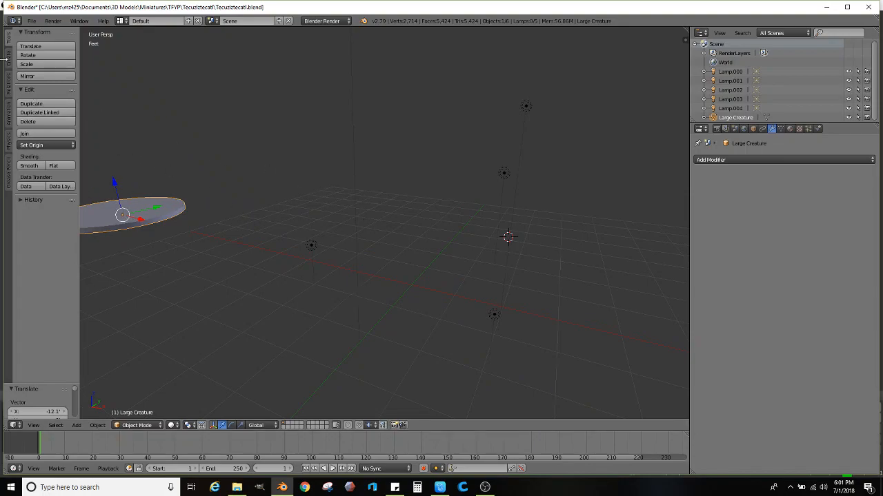
- Add a cube mesh to the scene at the 3D cursor
{"action": "left_click", "coordinate": [9, 64]}
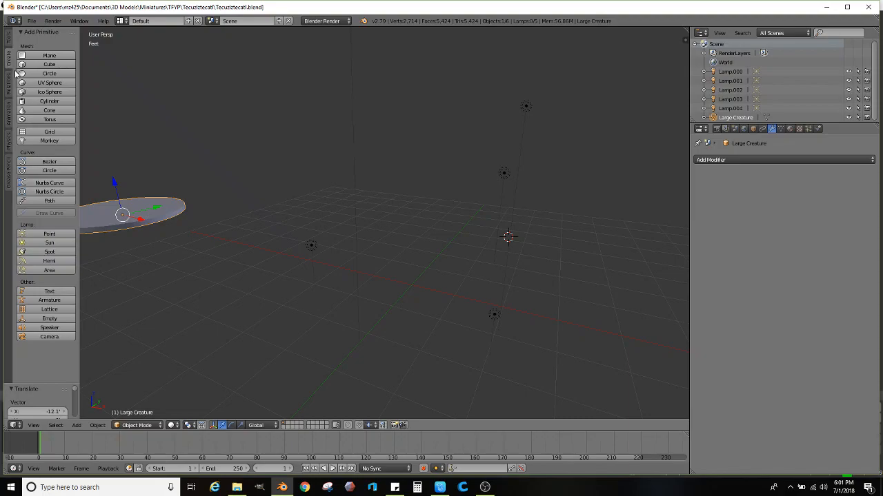
{"action": "left_click", "coordinate": [61, 66]}
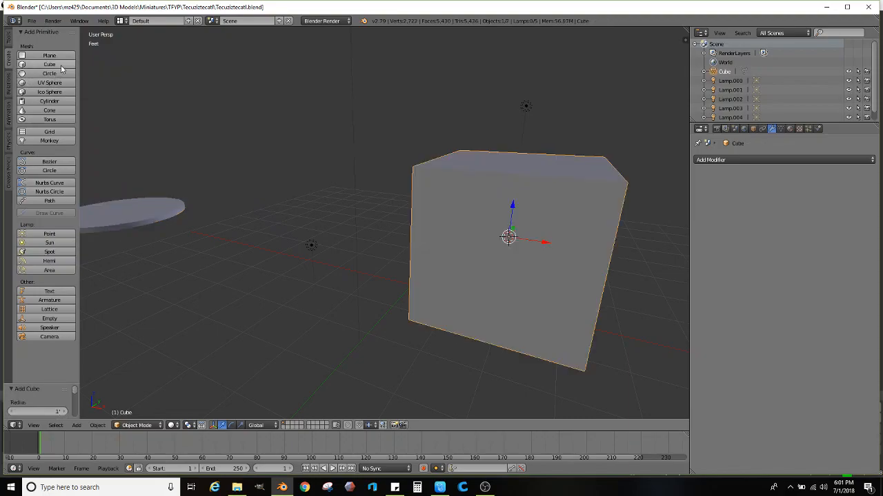
{"action": "middle_click_drag", "start_coordinate": [542, 266], "coordinate": [513, 251]}
- Move the cube along its axes away from the 3D cursor toward the centre of the grid
{"action": "left_click_drag", "start_coordinate": [521, 240], "coordinate": [413, 248]}
{"action": "middle_click_drag", "start_coordinate": [451, 256], "coordinate": [363, 228]}
{"action": "left_click_drag", "start_coordinate": [362, 228], "coordinate": [433, 228]}
{"action": "middle_click_drag", "start_coordinate": [373, 247], "coordinate": [431, 242]}
{"action": "scroll", "coordinate": [430, 241], "scroll_direction": "up", "scroll_amount": 1}
{"action": "left_click_drag", "start_coordinate": [426, 226], "coordinate": [388, 243]}
{"action": "middle_click_drag", "start_coordinate": [387, 243], "coordinate": [306, 341]}
{"action": "scroll", "coordinate": [418, 243], "scroll_direction": "up", "scroll_amount": 2}
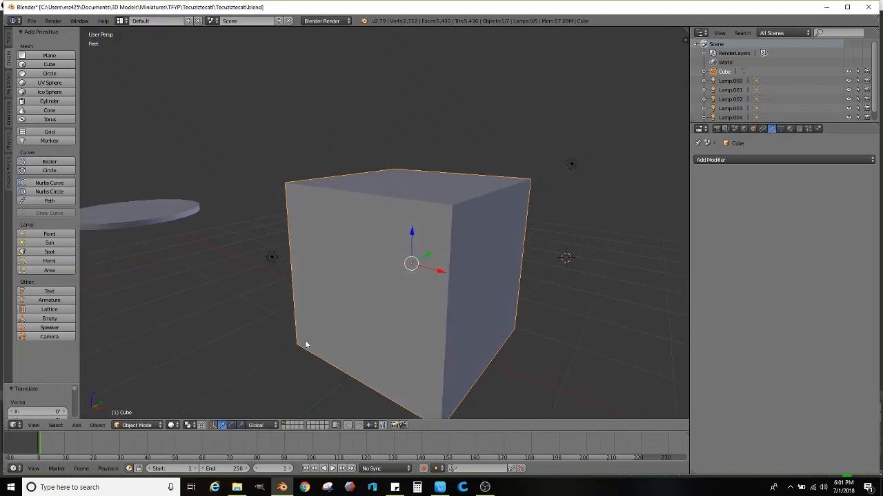
{"action": "middle_click_drag", "start_coordinate": [393, 318], "coordinate": [424, 265]}
{"action": "mouse_move", "coordinate": [427, 260]}
{"action": "left_mouse_down"}
{"action": "mouse_move", "coordinate": [458, 252]}
{"action": "mouse_move", "coordinate": [414, 263]}
{"action": "left_mouse_up"}
- Try rotating the cube with the rotation manipulator and undo the rotation
{"action": "left_click", "coordinate": [231, 426]}
{"action": "left_click_drag", "start_coordinate": [370, 232], "coordinate": [359, 234]}
{"action": "key", "text": "ctrl+z"}
- Switch to the scale manipulator, test scaling the cube along its X axis, and undo the test scalings
{"action": "left_click", "coordinate": [240, 425]}
{"action": "left_click_drag", "start_coordinate": [416, 260], "coordinate": [429, 256]}
{"action": "key", "text": "ctrl+z"}
{"action": "middle_click_drag", "start_coordinate": [451, 271], "coordinate": [419, 276]}
{"action": "left_click_drag", "start_coordinate": [428, 262], "coordinate": [519, 252]}
{"action": "key", "text": "ctrl+z"}
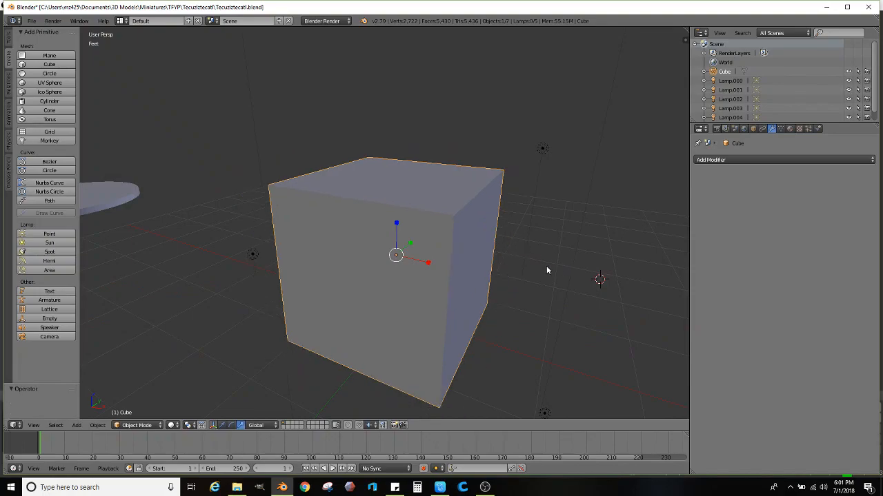
- Try rotating the cube freely by about -21.6° in the view plane and undo the rotation
{"action": "middle_click_drag", "start_coordinate": [536, 261], "coordinate": [562, 240]}
{"action": "key", "text": "r"}
{"action": "left_click", "coordinate": [499, 201]}
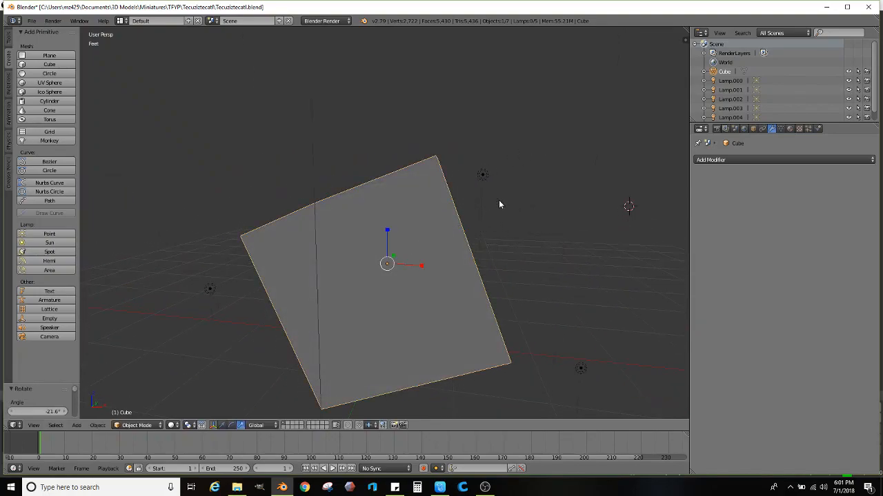
{"action": "key", "text": "ctrl+z"}
- Try moving the cube freely in the view plane and undo the move
{"action": "middle_click_drag", "start_coordinate": [497, 241], "coordinate": [475, 230]}
{"action": "key", "text": "g"}
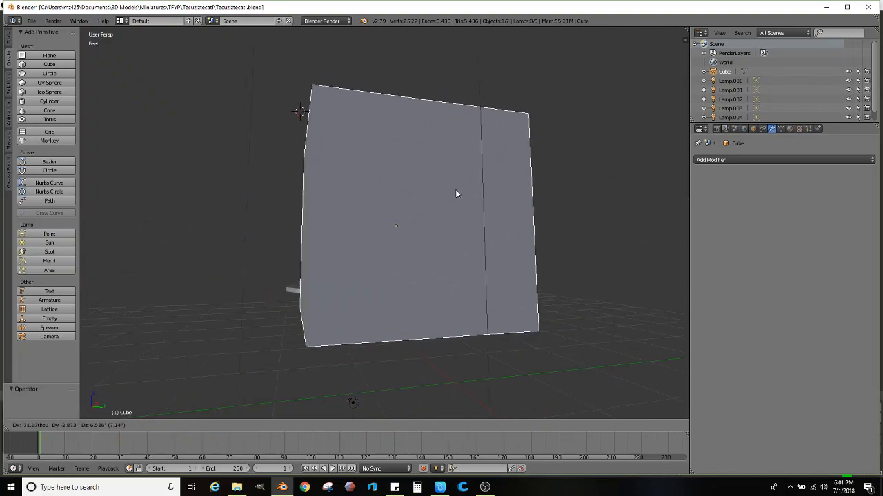
{"action": "left_click", "coordinate": [460, 205]}
{"action": "key", "text": "ctrl+z"}
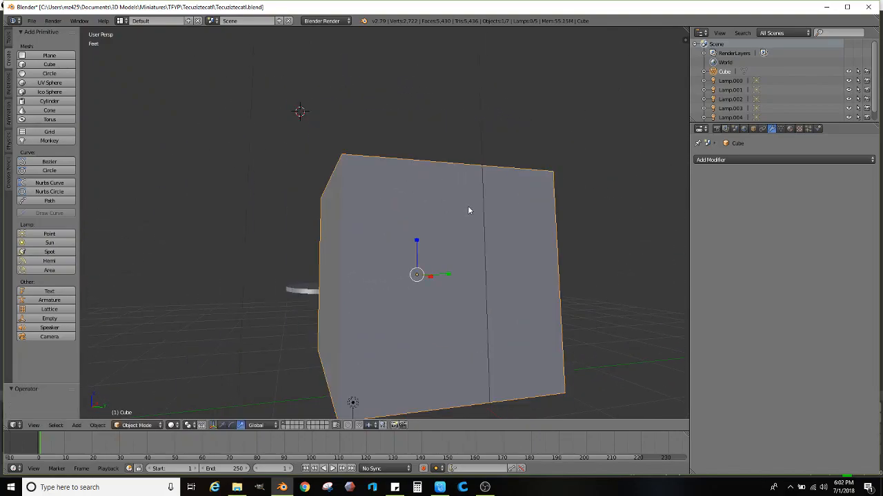
- Enter edit mode on the cube and subdivide all its faces with one cut
{"action": "middle_click_drag", "start_coordinate": [385, 256], "coordinate": [437, 298]}
{"action": "scroll", "coordinate": [437, 298], "scroll_direction": "up", "scroll_amount": 1}
{"action": "key", "text": "Tab"}
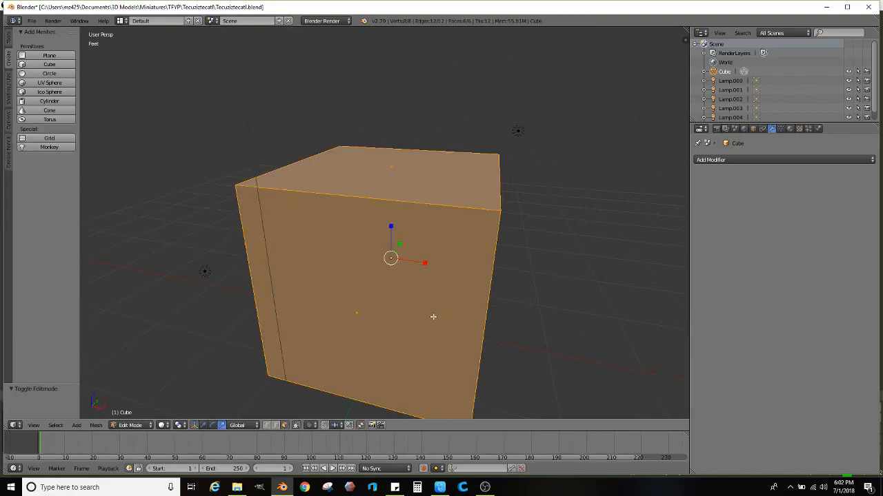
{"action": "middle_click_drag", "start_coordinate": [310, 289], "coordinate": [257, 341]}
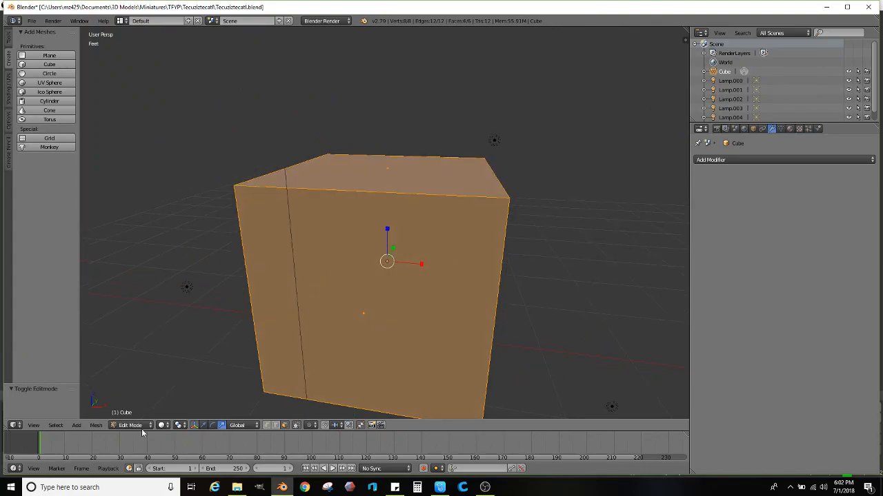
{"action": "left_click", "coordinate": [10, 42]}
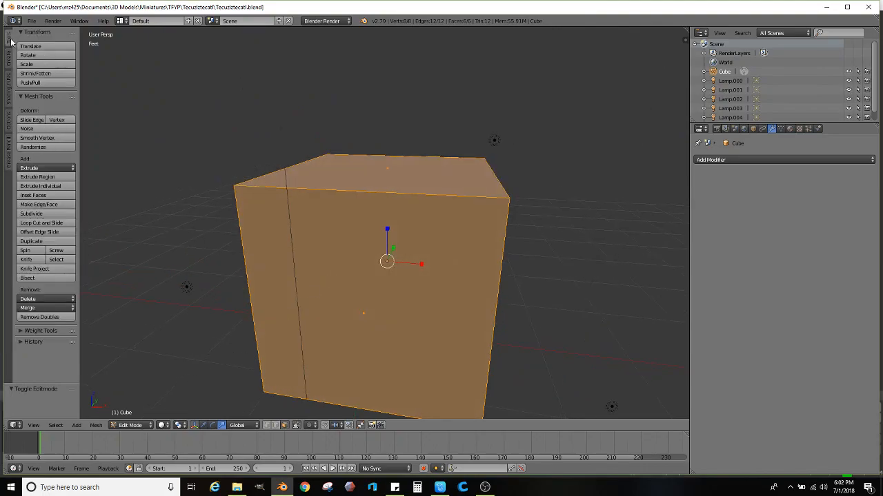
{"action": "left_click", "coordinate": [49, 217]}
- In wireframe view, select the faces of the cube's negative-X half and delete them
{"action": "mouse_move", "coordinate": [286, 239]}
{"action": "middle_mouse_down"}
{"action": "mouse_move", "coordinate": [331, 245]}
{"action": "mouse_move", "coordinate": [325, 253]}
{"action": "mouse_move", "coordinate": [349, 247]}
{"action": "middle_mouse_up"}
{"action": "scroll", "coordinate": [331, 245], "scroll_direction": "down", "scroll_amount": 3}
{"action": "scroll", "coordinate": [346, 248], "scroll_direction": "up", "scroll_amount": 2}
{"action": "key", "text": "z"}
{"action": "right_click", "coordinate": [359, 179]}
{"action": "key", "text": "b"}
{"action": "left_click_drag", "start_coordinate": [383, 109], "coordinate": [237, 398]}
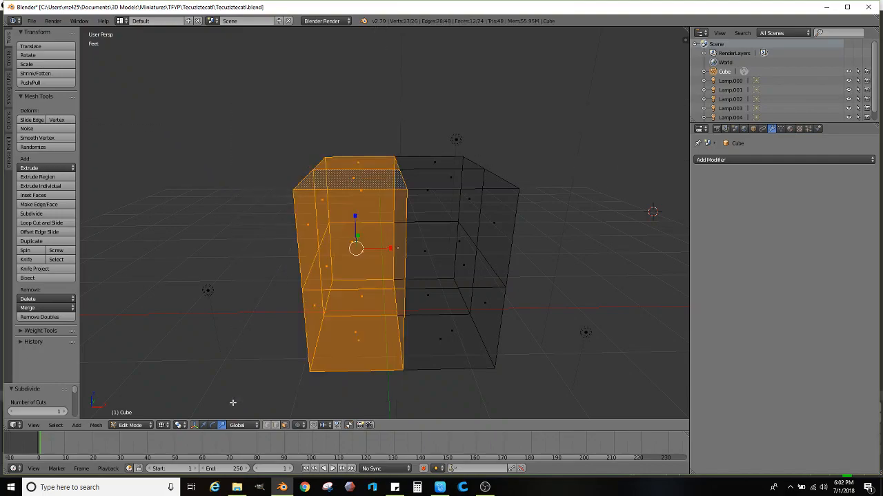
{"action": "key", "text": "x"}
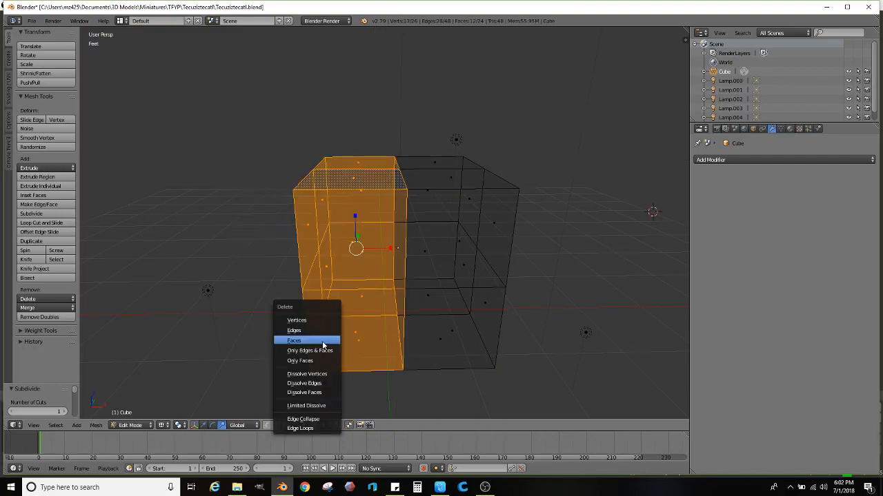
{"action": "left_click", "coordinate": [324, 340]}
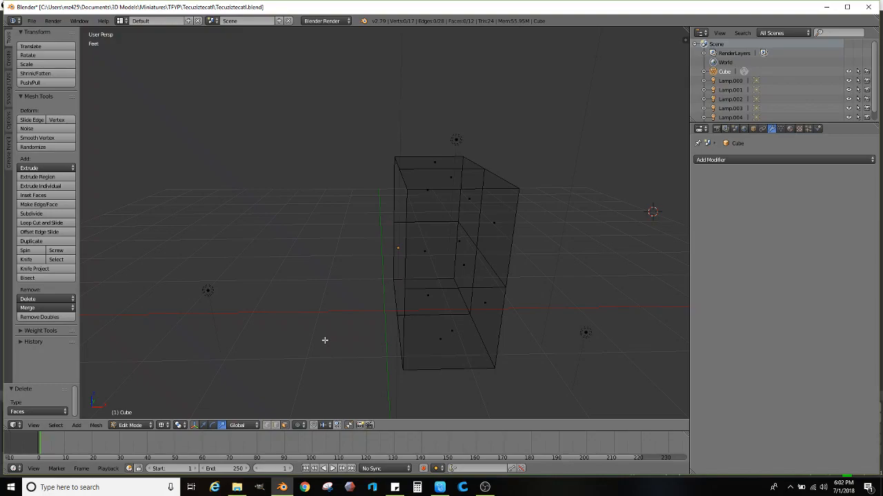
- Return to object mode and add a Mirror modifier to the half cube
{"action": "key", "text": "Tab"}
{"action": "scroll", "coordinate": [443, 310], "scroll_direction": "up", "scroll_amount": 4}
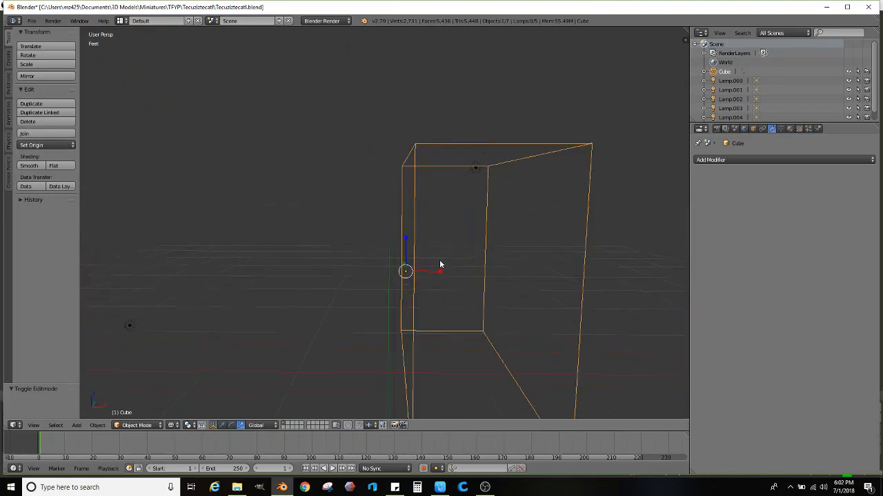
{"action": "left_click", "coordinate": [731, 159]}
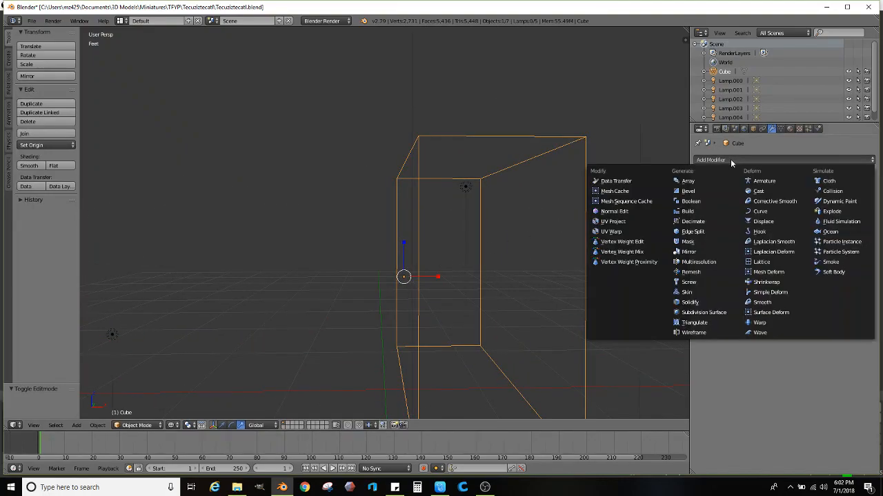
{"action": "left_click", "coordinate": [690, 251]}
{"action": "middle_click_drag", "start_coordinate": [519, 198], "coordinate": [458, 219]}
- In edit mode with solid shading, test the mirroring by moving an upper face on the positive-X side, and undo the move
{"action": "key", "text": "Tab"}
{"action": "right_click", "coordinate": [513, 216]}
{"action": "key", "text": "z"}
{"action": "middle_click_drag", "start_coordinate": [522, 227], "coordinate": [462, 255]}
{"action": "key", "text": "g"}
{"action": "left_click", "coordinate": [611, 201]}
{"action": "key", "text": "ctrl+z"}
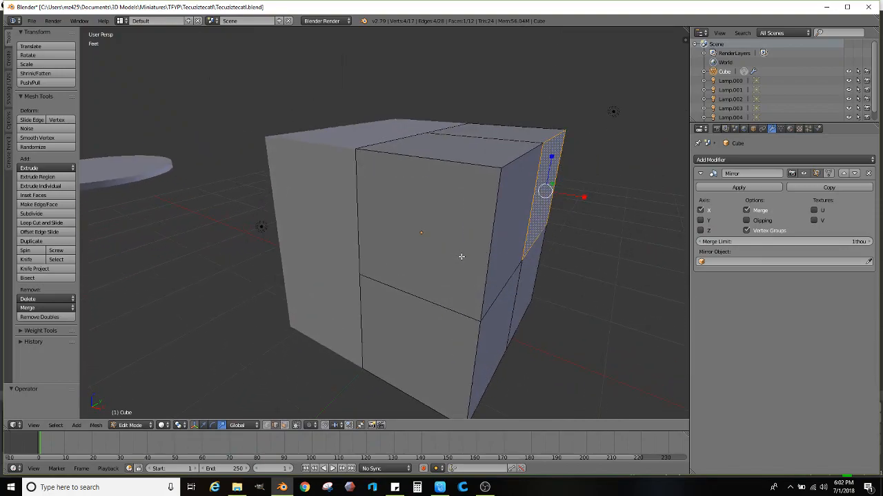
- Undo the earlier mesh edits back to before the cube's negative-X half was deleted
{"action": "key", "text": "ctrl+z"}
{"action": "key", "text": "ctrl+z"}
{"action": "key", "text": "ctrl+z"}
{"action": "key", "text": "ctrl+z"}
{"action": "middle_click_drag", "start_coordinate": [471, 254], "coordinate": [396, 292]}
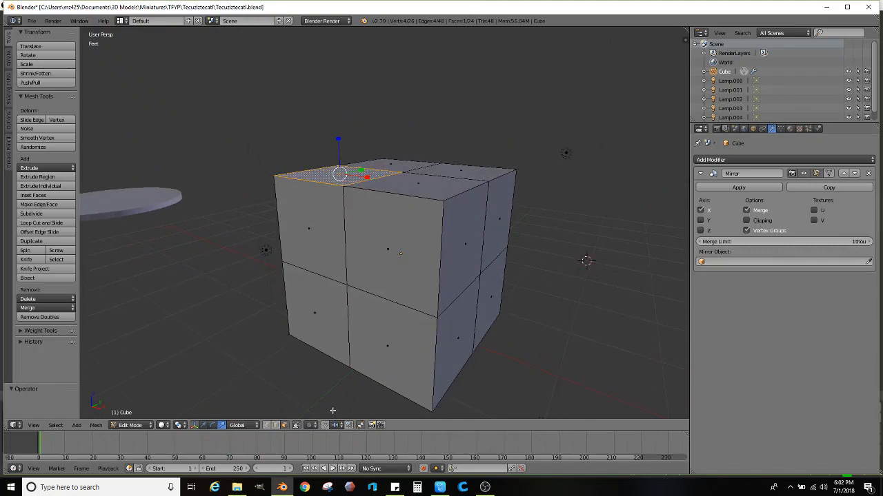
- Switch to vertex selection and select the outer corner vertices of the subdivided cube
{"action": "middle_click_drag", "start_coordinate": [394, 354], "coordinate": [310, 199]}
{"action": "right_click", "coordinate": [419, 251]}
{"action": "right_click", "coordinate": [249, 177], "text": "shift"}
{"action": "middle_click_drag", "start_coordinate": [248, 177], "coordinate": [211, 238]}
{"action": "right_click", "coordinate": [235, 156], "text": "shift"}
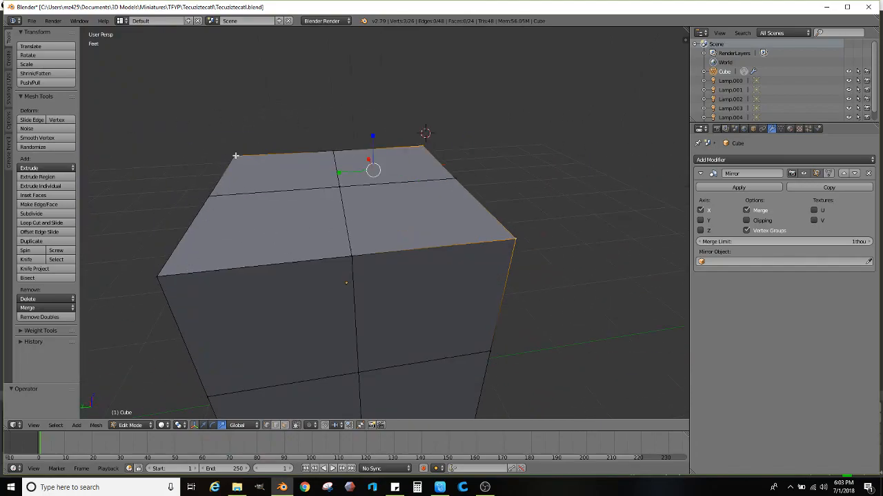
{"action": "right_click", "coordinate": [159, 276], "text": "shift"}
{"action": "middle_click_drag", "start_coordinate": [161, 277], "coordinate": [327, 197]}
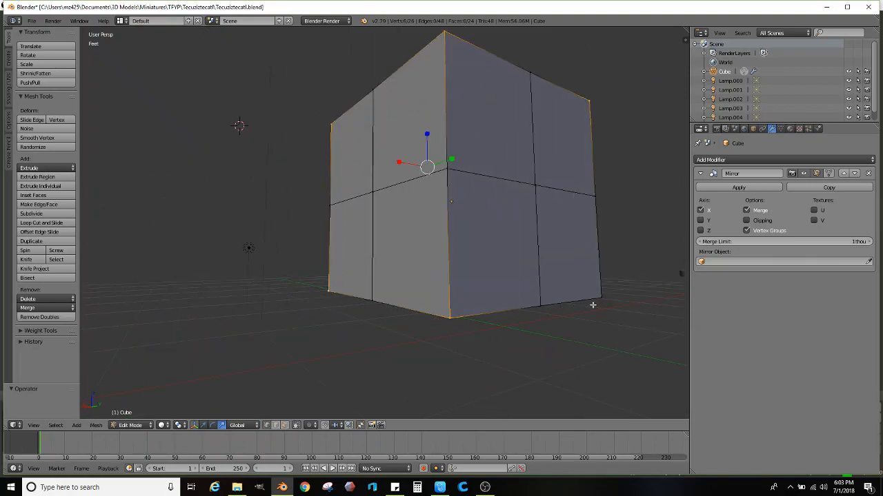
{"action": "middle_click_drag", "start_coordinate": [605, 307], "coordinate": [523, 289]}
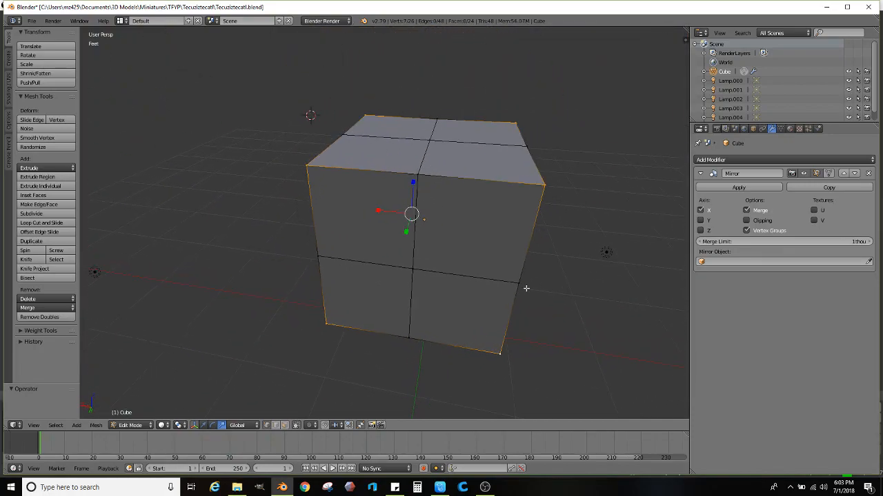
- Try scaling the selected corner vertices inward to about 0.75 and undo the scaling
{"action": "key", "text": "s"}
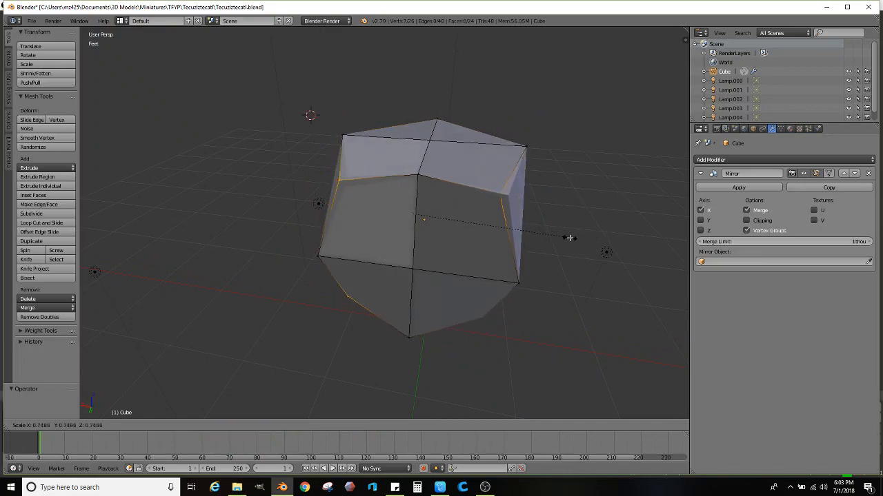
{"action": "left_click", "coordinate": [569, 238]}
{"action": "middle_click_drag", "start_coordinate": [572, 241], "coordinate": [500, 280]}
{"action": "key", "text": "ctrl+z"}
- Scale the selected corner vertices inward uniformly by a factor of about 0.745
{"action": "key", "text": "s"}
{"action": "left_click", "coordinate": [487, 276]}
{"action": "middle_click_drag", "start_coordinate": [457, 235], "coordinate": [496, 255]}
- Select the six vertices at the centres of the cube's sides and scale them outward by about 1.332
{"action": "right_click", "coordinate": [378, 105]}
{"action": "middle_click_drag", "start_coordinate": [380, 110], "coordinate": [453, 289]}
{"action": "middle_click_drag", "start_coordinate": [331, 277], "coordinate": [478, 307]}
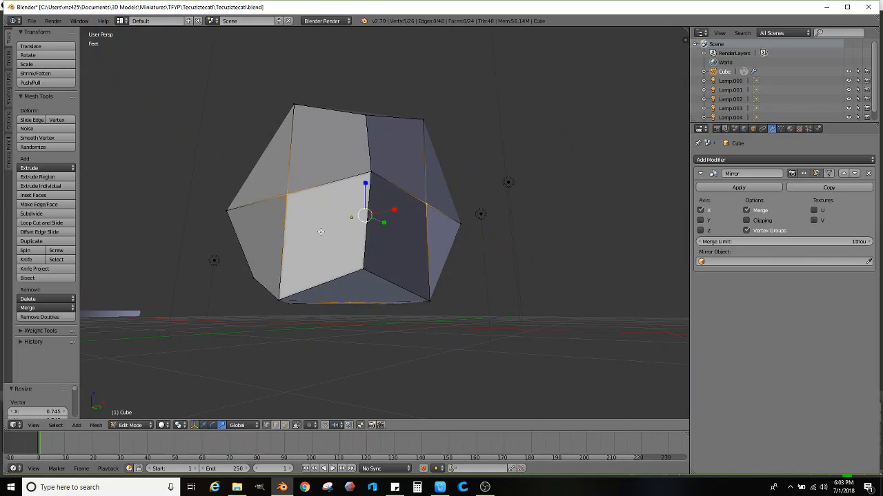
{"action": "middle_click_drag", "start_coordinate": [318, 230], "coordinate": [434, 258]}
{"action": "scroll", "coordinate": [433, 258], "scroll_direction": "up", "scroll_amount": 2}
{"action": "right_click", "coordinate": [288, 239], "text": "shift"}
{"action": "scroll", "coordinate": [290, 240], "scroll_direction": "down", "scroll_amount": 3}
{"action": "middle_click_drag", "start_coordinate": [297, 241], "coordinate": [396, 253]}
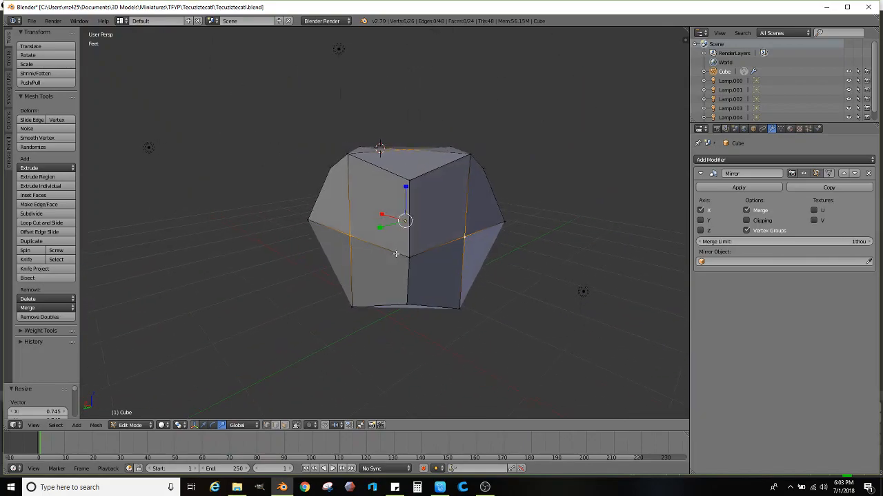
{"action": "key", "text": "s"}
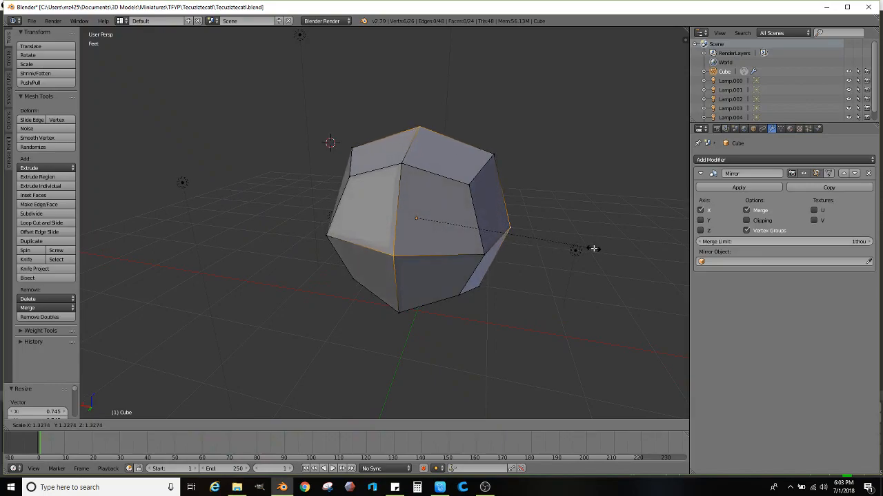
{"action": "left_click", "coordinate": [595, 248]}
- Remove the Mirror modifier from the cube
{"action": "middle_click_drag", "start_coordinate": [517, 243], "coordinate": [734, 225]}
{"action": "scroll", "coordinate": [550, 220], "scroll_direction": "up", "scroll_amount": 1}
{"action": "scroll", "coordinate": [517, 236], "scroll_direction": "up", "scroll_amount": 1}
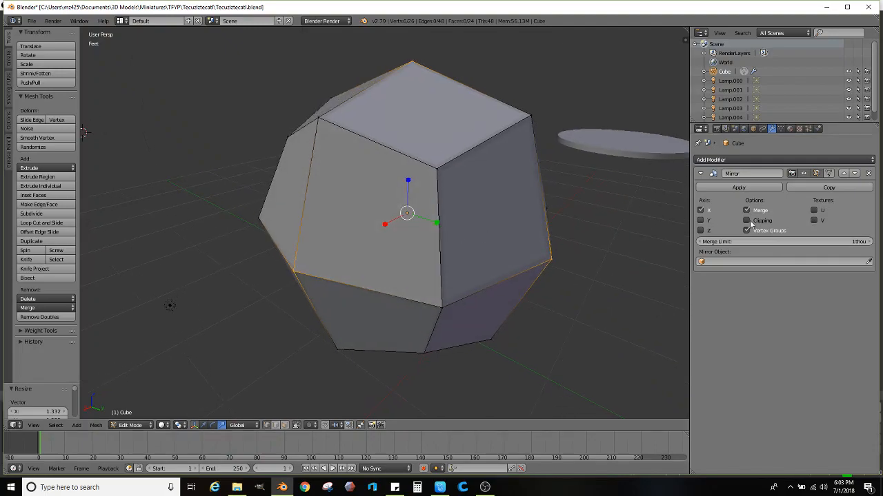
{"action": "left_click", "coordinate": [868, 173]}
{"action": "middle_click_drag", "start_coordinate": [441, 262], "coordinate": [534, 266]}
{"action": "scroll", "coordinate": [439, 269], "scroll_direction": "down", "scroll_amount": 2}
- Switch to face selection and select the four faces on the underside of the rounded cube
{"action": "middle_click_drag", "start_coordinate": [439, 270], "coordinate": [439, 238]}
{"action": "scroll", "coordinate": [418, 271], "scroll_direction": "up", "scroll_amount": 2}
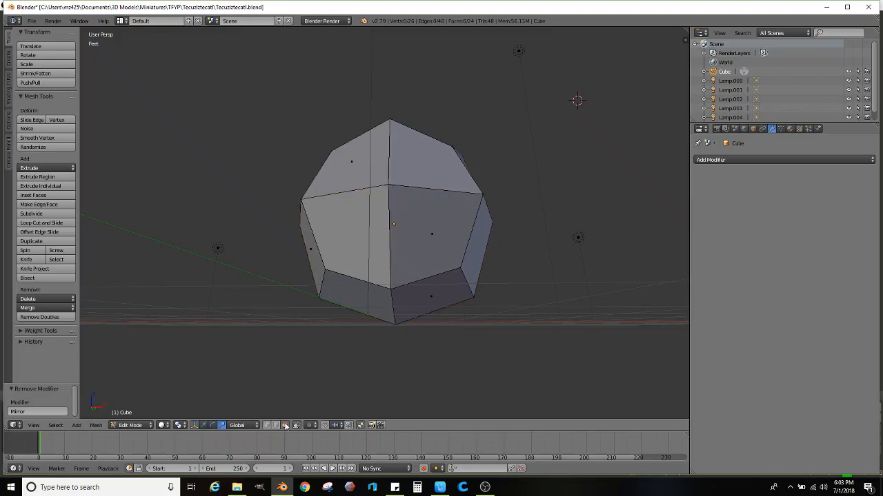
{"action": "right_click", "coordinate": [415, 299]}
{"action": "middle_click_drag", "start_coordinate": [353, 315], "coordinate": [408, 276]}
{"action": "right_click", "coordinate": [339, 294], "text": "ctrl"}
{"action": "middle_click_drag", "start_coordinate": [357, 307], "coordinate": [365, 291]}
{"action": "right_click", "coordinate": [376, 315], "text": "ctrl"}
{"action": "middle_click_drag", "start_coordinate": [396, 249], "coordinate": [381, 278]}
- Flatten the four selected bottom faces by scaling them along Z by about -0.34 and again by about 0.512
{"action": "left_click_drag", "start_coordinate": [369, 265], "coordinate": [378, 308]}
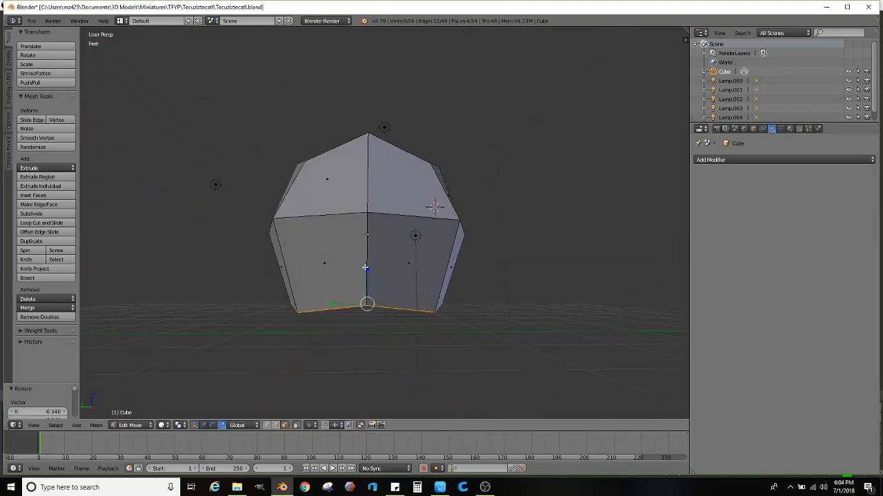
{"action": "middle_click_drag", "start_coordinate": [365, 269], "coordinate": [337, 284]}
{"action": "left_click_drag", "start_coordinate": [385, 265], "coordinate": [391, 286]}
{"action": "middle_click_drag", "start_coordinate": [417, 283], "coordinate": [368, 300]}
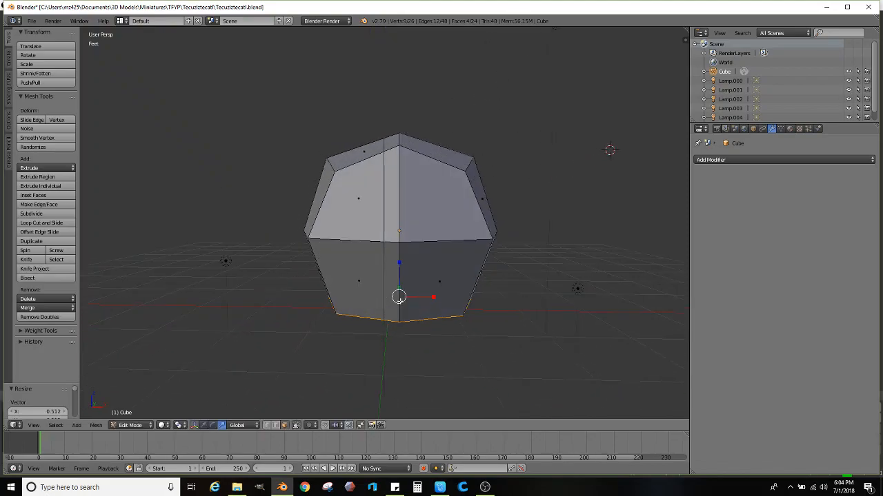
{"action": "right_click", "coordinate": [438, 296]}
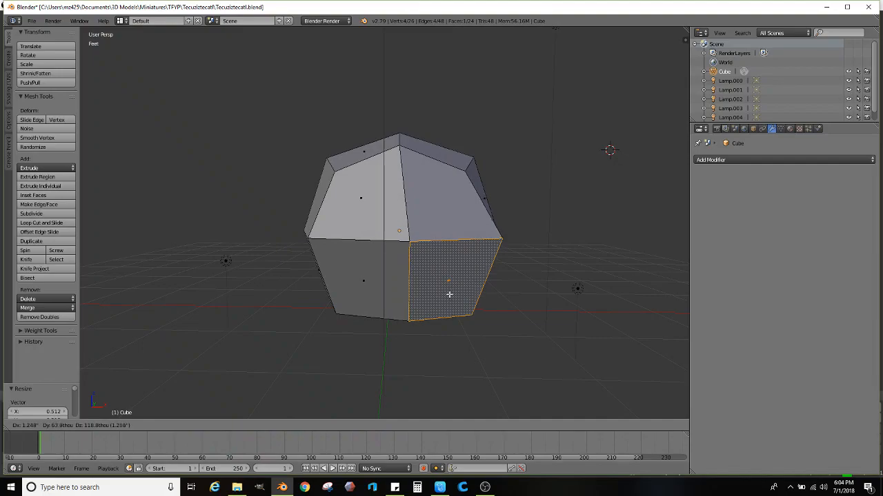
{"action": "mouse_move", "coordinate": [480, 293]}
{"action": "middle_mouse_down"}
{"action": "mouse_move", "coordinate": [469, 293]}
{"action": "mouse_move", "coordinate": [470, 304]}
{"action": "middle_mouse_up"}
{"action": "key", "text": "ctrl+z"}
- Widen the four selected bottom faces by scaling them along X by about 1.435
{"action": "left_click_drag", "start_coordinate": [436, 297], "coordinate": [453, 297]}
{"action": "middle_click_drag", "start_coordinate": [453, 280], "coordinate": [163, 241]}
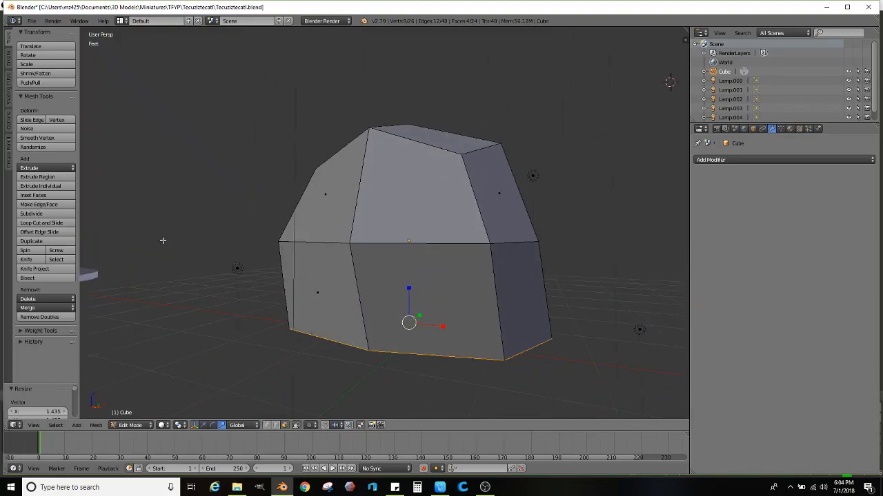
- Add a horizontal edge loop around the lower half of the rounded cube with Loop Cut and Slide
{"action": "left_click", "coordinate": [60, 224]}
{"action": "left_click", "coordinate": [507, 287]}
{"action": "middle_click_drag", "start_coordinate": [507, 287], "coordinate": [409, 313]}
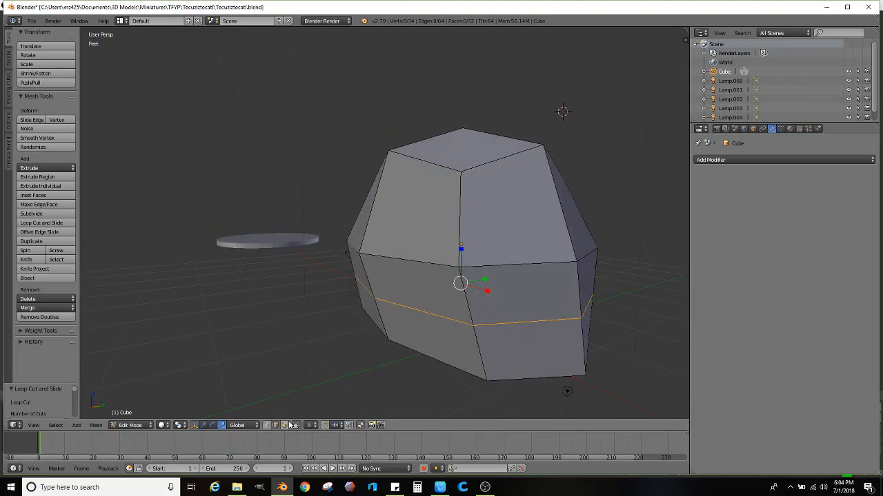
- Switch to face selection and select the six faces on the -Y side of the rounded cube
{"action": "right_click", "coordinate": [411, 228]}
{"action": "middle_click_drag", "start_coordinate": [406, 279], "coordinate": [487, 302]}
{"action": "right_click", "coordinate": [454, 317], "text": "ctrl"}
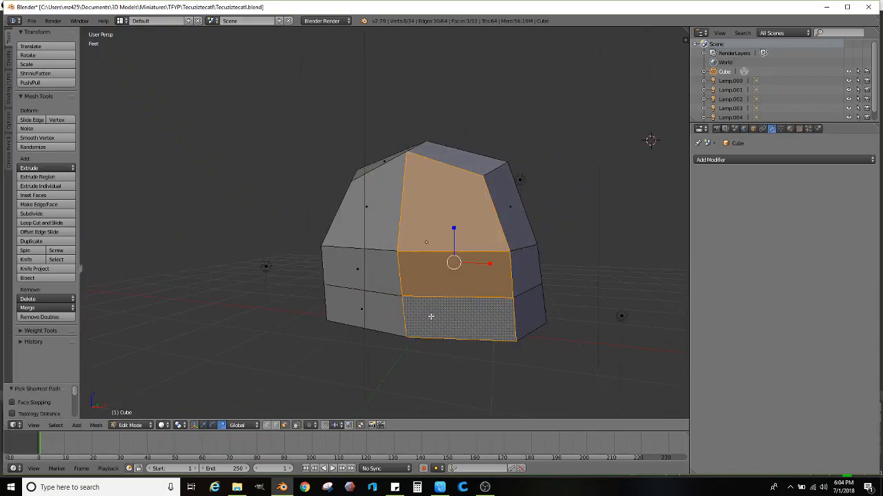
{"action": "right_click", "coordinate": [373, 308], "text": "ctrl"}
{"action": "right_click", "coordinate": [381, 230], "text": "ctrl"}
{"action": "middle_click_drag", "start_coordinate": [381, 230], "coordinate": [432, 265]}
{"action": "scroll", "coordinate": [386, 256], "scroll_direction": "up", "scroll_amount": 2}
- Extrude the six -Y side faces outward and scale them down by about 0.899
{"action": "key", "text": "e"}
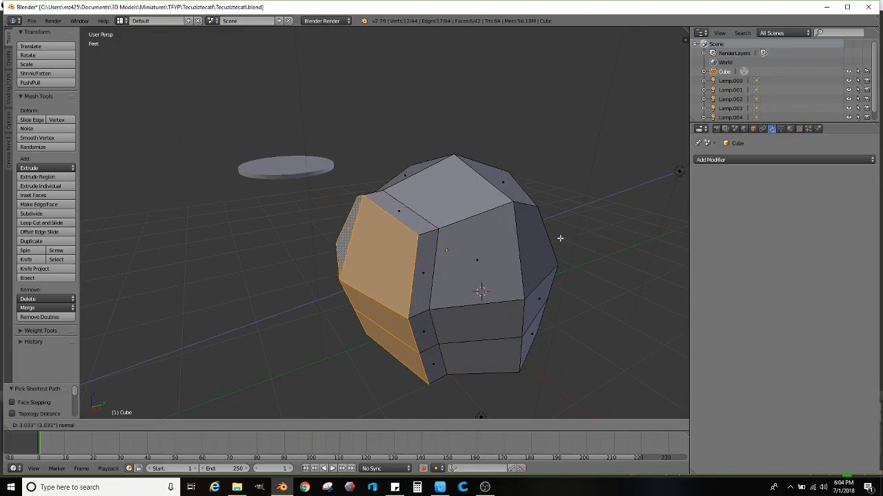
{"action": "left_click", "coordinate": [524, 255]}
{"action": "middle_click_drag", "start_coordinate": [524, 256], "coordinate": [454, 239]}
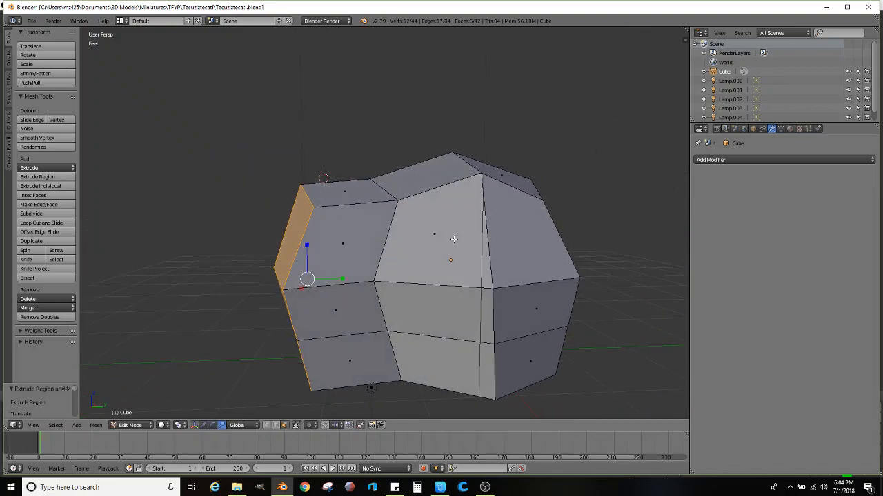
{"action": "key", "text": "s"}
{"action": "left_click", "coordinate": [497, 261]}
- Select the six faces on the opposite, +Y side of the rounded cube
{"action": "middle_click_drag", "start_coordinate": [497, 261], "coordinate": [396, 278]}
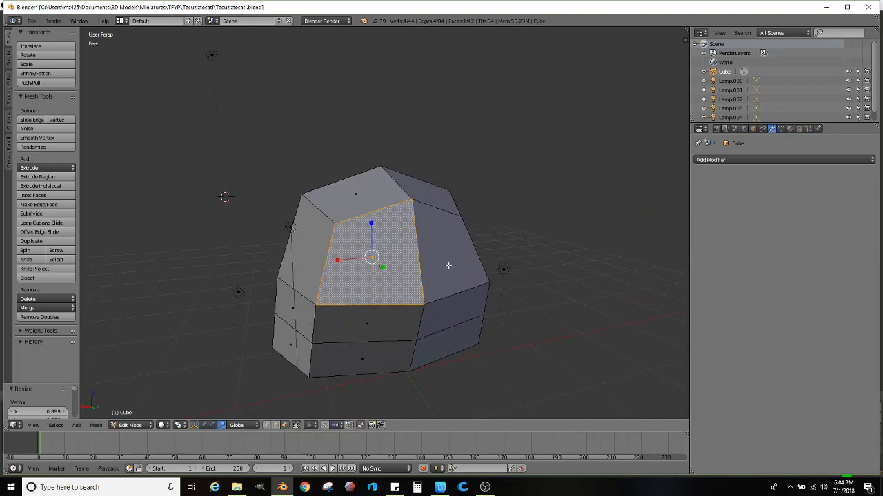
{"action": "right_click", "coordinate": [449, 267], "text": "ctrl"}
{"action": "right_click", "coordinate": [437, 347], "text": "ctrl"}
{"action": "right_click", "coordinate": [393, 326], "text": "ctrl"}
{"action": "right_click", "coordinate": [373, 354], "text": "ctrl"}
{"action": "middle_click_drag", "start_coordinate": [373, 354], "coordinate": [491, 315]}
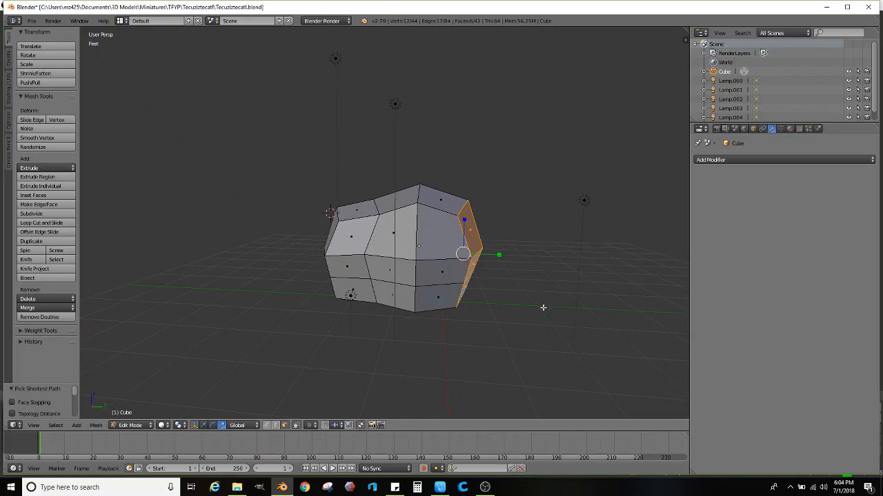
{"action": "middle_click_drag", "start_coordinate": [605, 282], "coordinate": [445, 255]}
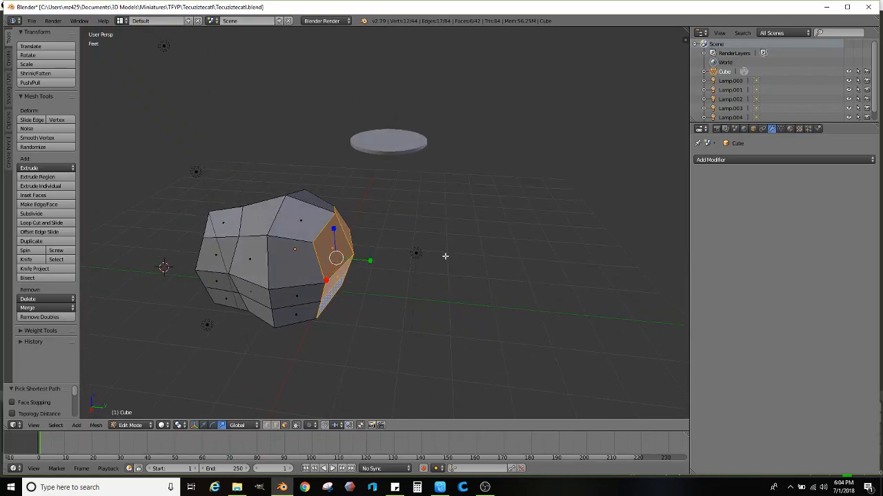
- Extrude the six +Y side faces about 1.78 feet and scale them down by about 0.828
{"action": "key", "text": "e"}
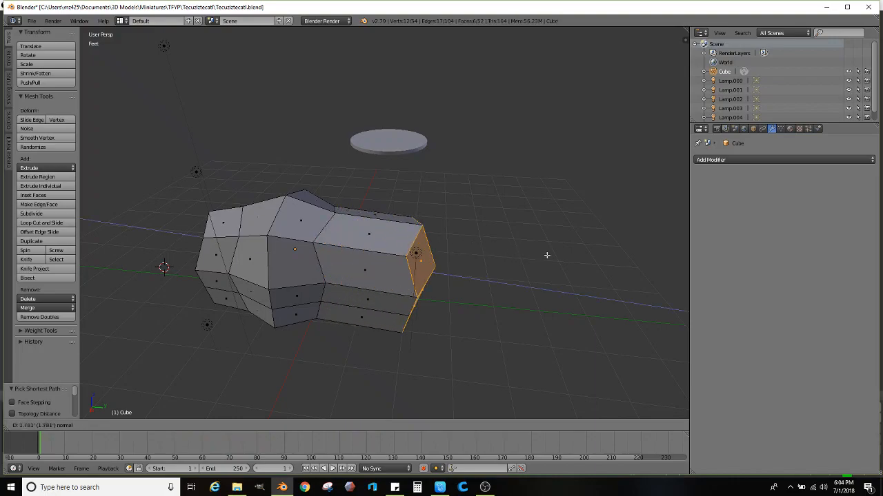
{"action": "left_click", "coordinate": [546, 256]}
{"action": "middle_click_drag", "start_coordinate": [559, 253], "coordinate": [499, 272]}
{"action": "key", "text": "s"}
{"action": "left_click", "coordinate": [537, 219]}
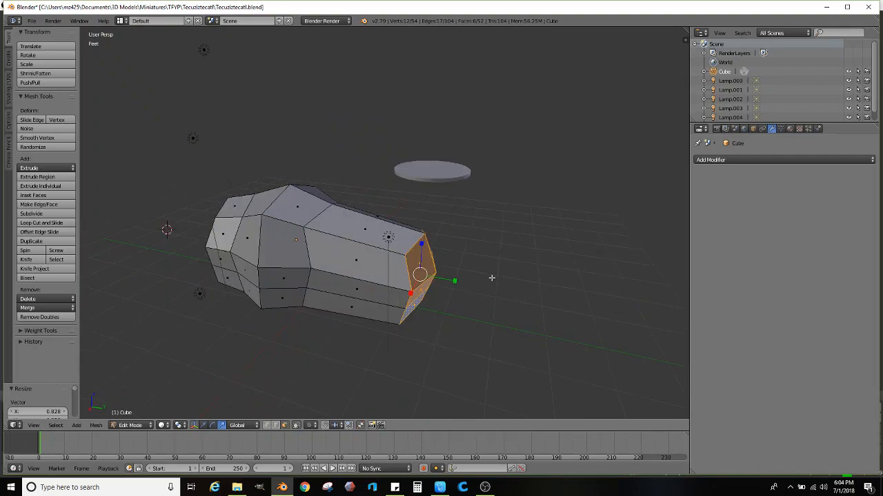
- Set the pivot point to Bounding Box Center, extrude the +Y end faces again and scale them by about 0.749
{"action": "left_click", "coordinate": [180, 425]}
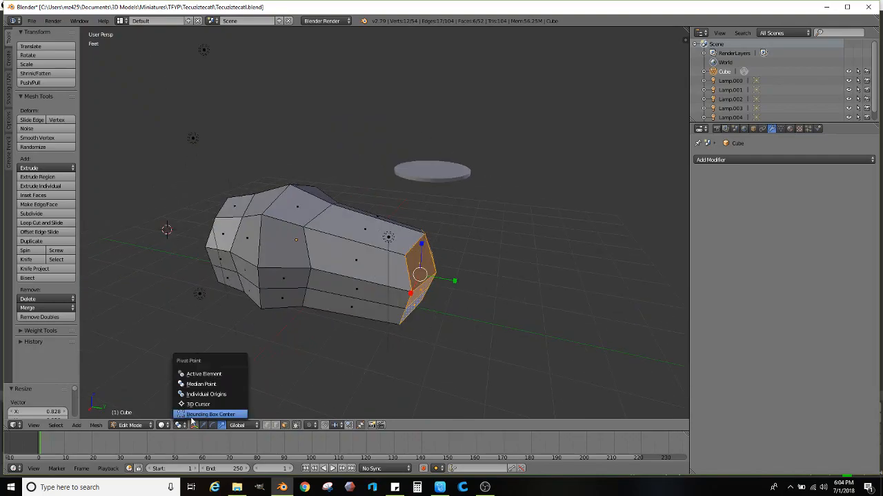
{"action": "left_click", "coordinate": [195, 415]}
{"action": "middle_click_drag", "start_coordinate": [434, 328], "coordinate": [533, 288]}
{"action": "key", "text": "e"}
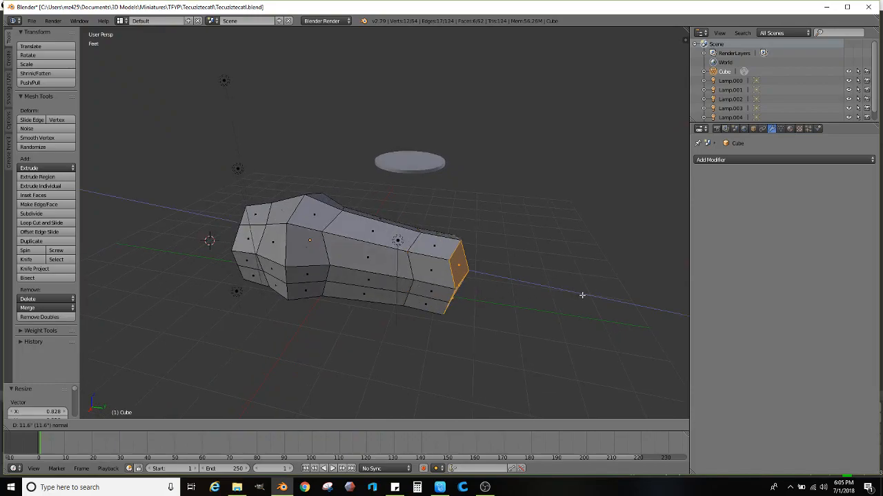
{"action": "left_click", "coordinate": [626, 296]}
{"action": "key", "text": "s"}
{"action": "left_click", "coordinate": [584, 299]}
{"action": "middle_click_drag", "start_coordinate": [584, 299], "coordinate": [491, 300]}
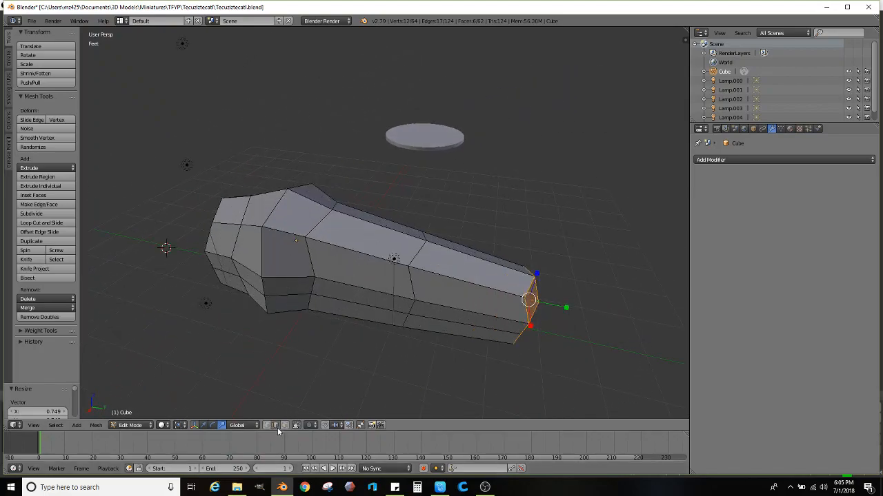
- Switch to edge selection and scale the edge loop where the +Y extrusion meets the cube by about 1.124
{"action": "middle_click_drag", "start_coordinate": [318, 237], "coordinate": [369, 220], "text": "shift"}
{"action": "scroll", "coordinate": [379, 230], "scroll_direction": "up", "scroll_amount": 2}
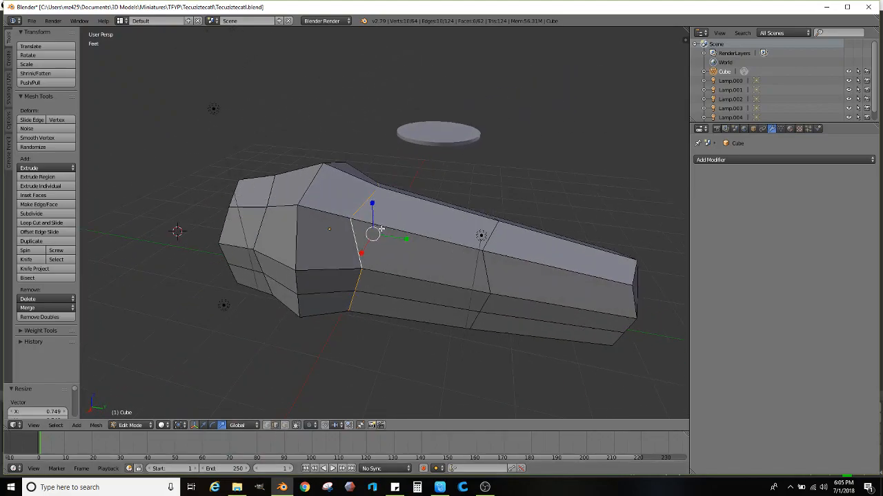
{"action": "key", "text": "s"}
{"action": "left_click", "coordinate": [530, 207]}
{"action": "middle_click_drag", "start_coordinate": [482, 235], "coordinate": [466, 215]}
- Select the edge loop where the -Y extrusion meets the cube and scale it by about 1.119
{"action": "middle_click_drag", "start_coordinate": [405, 227], "coordinate": [421, 205]}
{"action": "scroll", "coordinate": [394, 251], "scroll_direction": "down", "scroll_amount": 2}
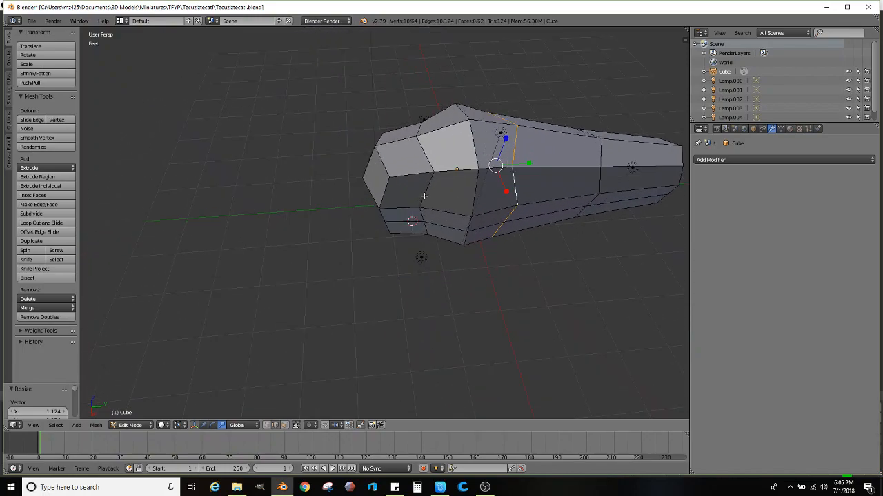
{"action": "middle_click_drag", "start_coordinate": [420, 217], "coordinate": [431, 196]}
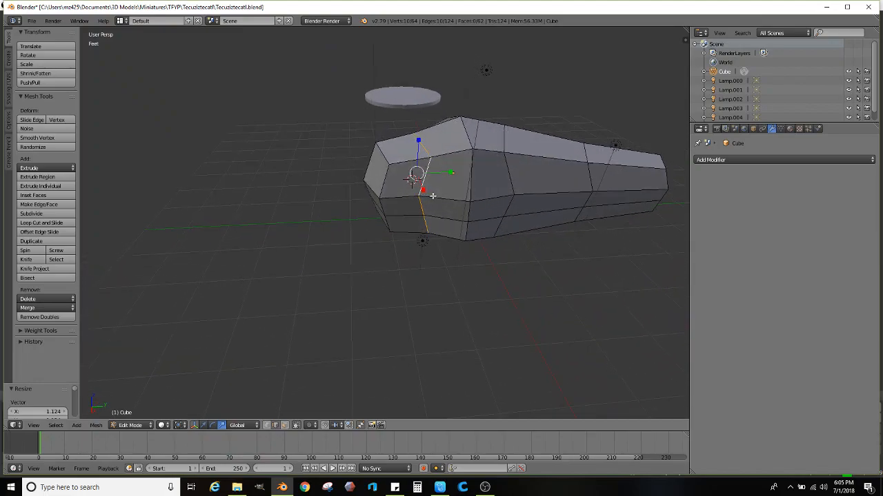
{"action": "scroll", "coordinate": [432, 196], "scroll_direction": "up", "scroll_amount": 2}
{"action": "key", "text": "s"}
{"action": "left_click", "coordinate": [622, 197]}
- Switch back to face selection and select the six faces capping the narrow +Y end
{"action": "middle_click_drag", "start_coordinate": [621, 198], "coordinate": [271, 397]}
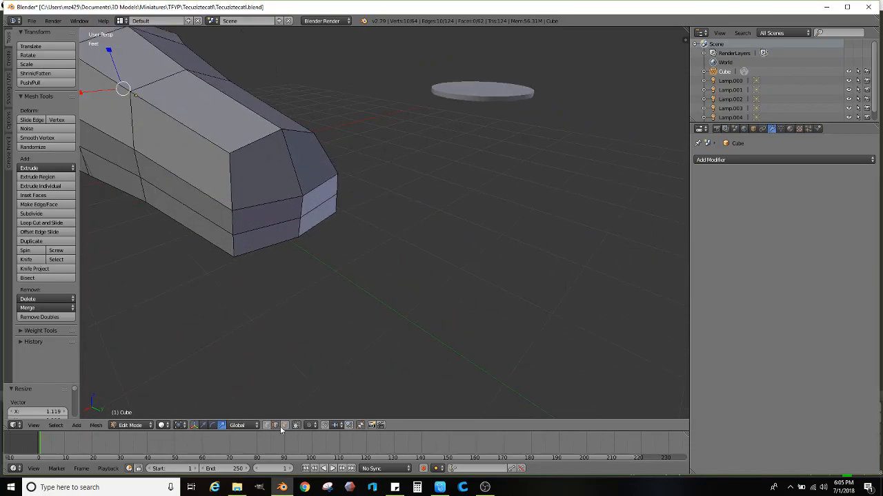
{"action": "right_click", "coordinate": [323, 171]}
{"action": "right_click", "coordinate": [321, 216], "text": "ctrl"}
{"action": "right_click", "coordinate": [273, 236], "text": "ctrl"}
{"action": "right_click", "coordinate": [260, 183], "text": "ctrl"}
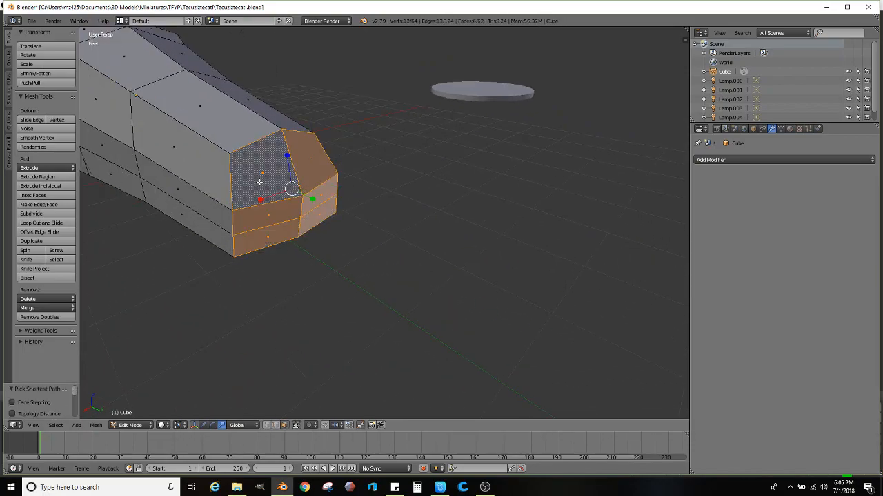
{"action": "scroll", "coordinate": [345, 210], "scroll_direction": "down", "scroll_amount": 1}
{"action": "middle_click_drag", "start_coordinate": [353, 207], "coordinate": [428, 241]}
- Extrude the six end faces a short distance and scale them down by about 0.729
{"action": "key", "text": "e"}
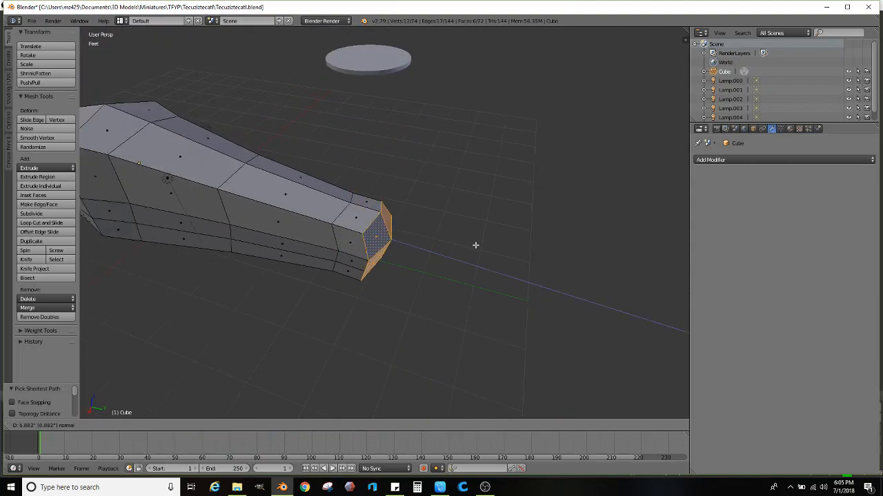
{"action": "left_click", "coordinate": [496, 246]}
{"action": "key", "text": "s"}
{"action": "left_click", "coordinate": [490, 250]}
{"action": "middle_click_drag", "start_coordinate": [434, 237], "coordinate": [540, 219]}
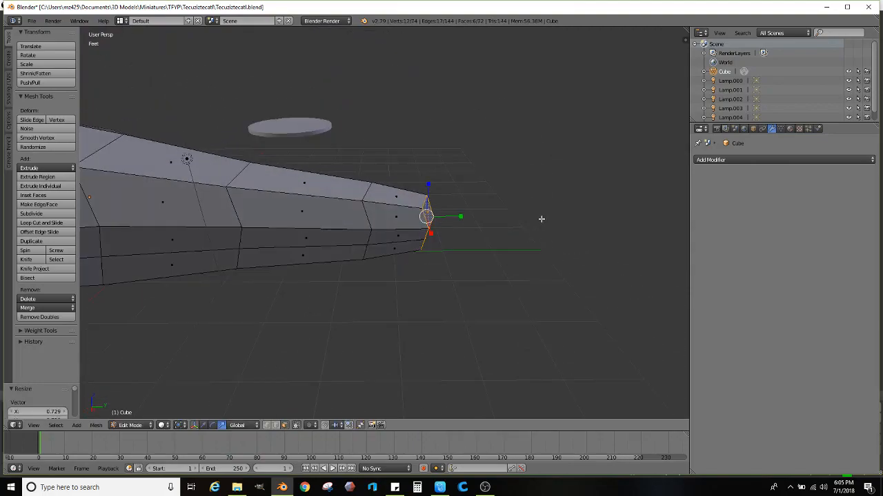
- Extrude the narrow end once more and scale its faces by about 0.768
{"action": "key", "text": "e"}
{"action": "left_click", "coordinate": [590, 216]}
{"action": "key", "text": "s"}
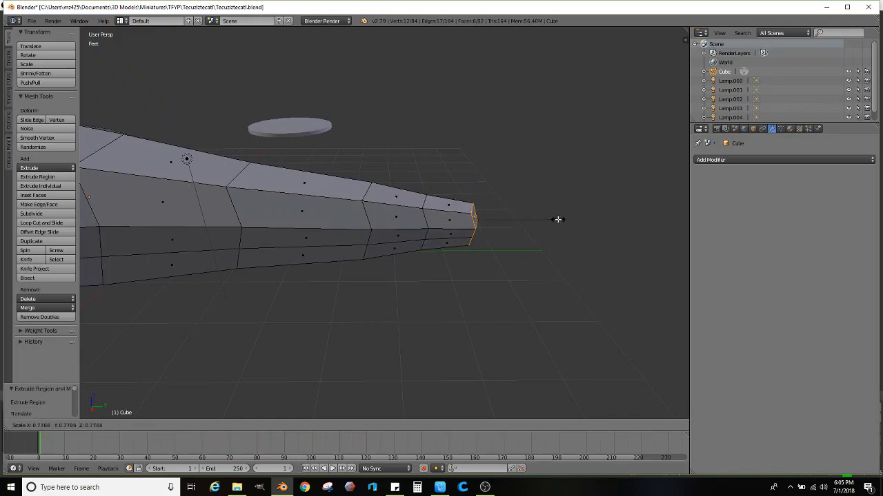
{"action": "left_click", "coordinate": [559, 219]}
{"action": "middle_click_drag", "start_coordinate": [552, 218], "coordinate": [413, 221]}
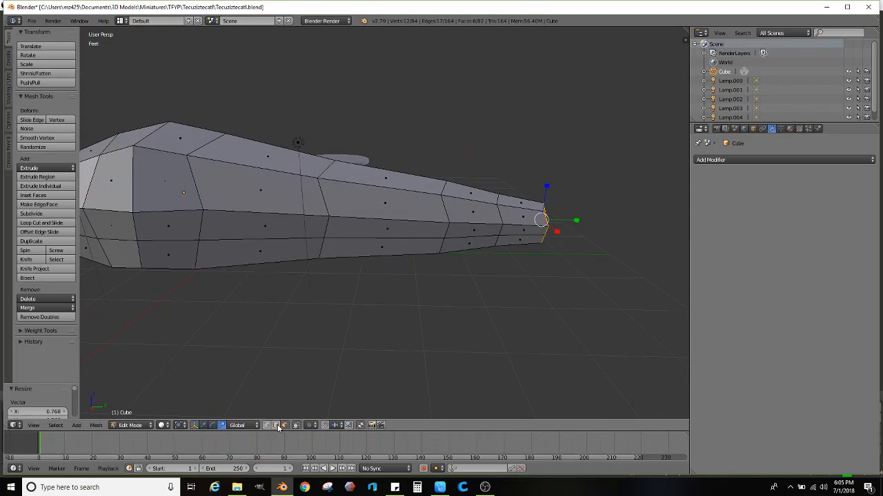
- Switch to edge selection and scale the edge loop two sections in from the narrow tip by about 0.928
{"action": "scroll", "coordinate": [455, 221], "scroll_direction": "up", "scroll_amount": 3}
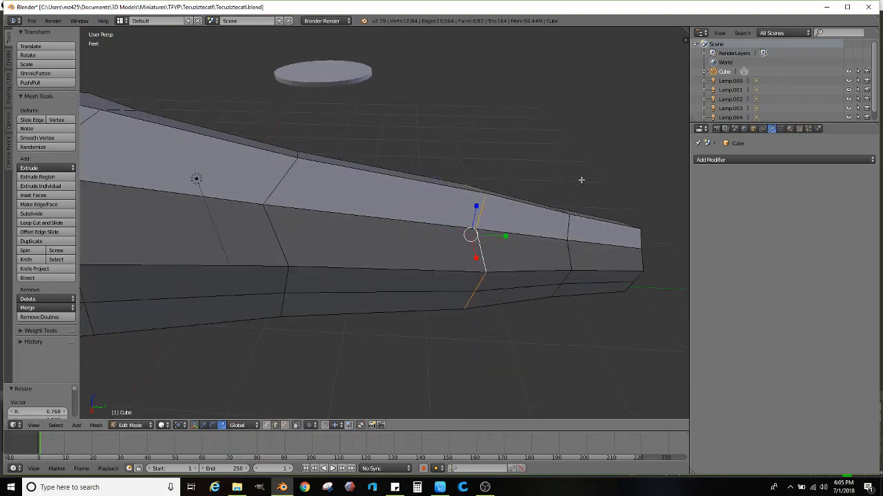
{"action": "middle_click_drag", "start_coordinate": [572, 187], "coordinate": [556, 197]}
{"action": "middle_click_drag", "start_coordinate": [653, 213], "coordinate": [589, 202]}
{"action": "key", "text": "s"}
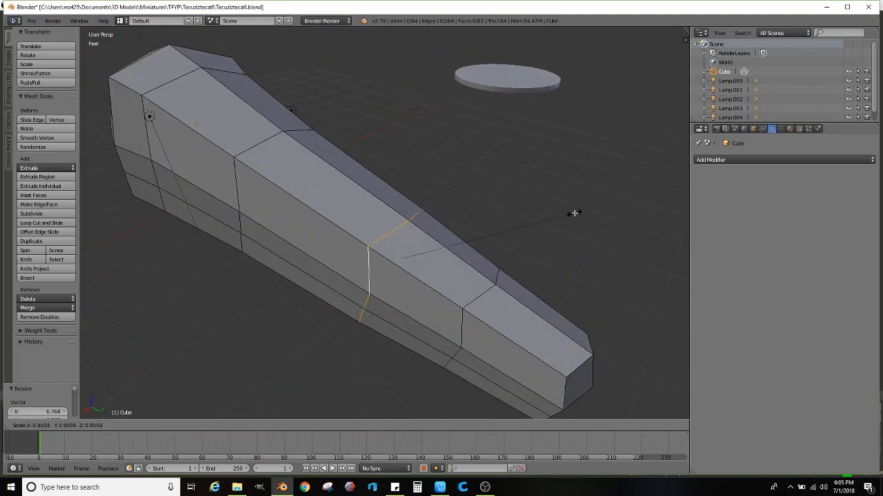
{"action": "left_click", "coordinate": [570, 215]}
{"action": "scroll", "coordinate": [433, 212], "scroll_direction": "down", "scroll_amount": 1}
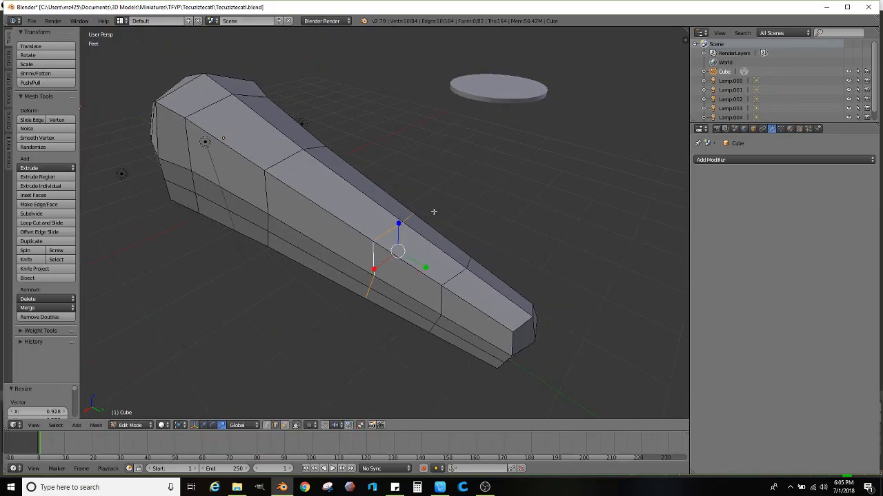
- Cut a new edge loop into the long section before the two short tip sections and scale it by about 1.058
{"action": "left_click", "coordinate": [60, 223]}
{"action": "left_click", "coordinate": [331, 199]}
{"action": "middle_click_drag", "start_coordinate": [412, 183], "coordinate": [459, 232]}
{"action": "scroll", "coordinate": [460, 232], "scroll_direction": "up", "scroll_amount": 1}
{"action": "key", "text": "s"}
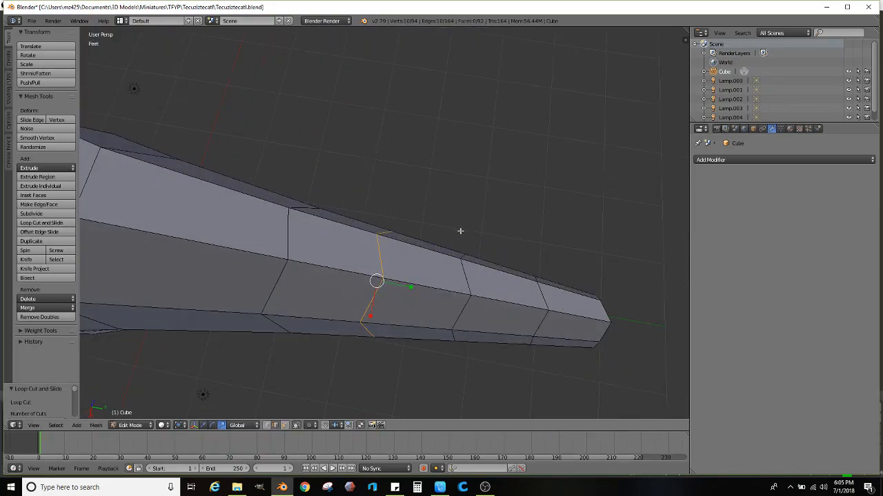
{"action": "left_click", "coordinate": [487, 230]}
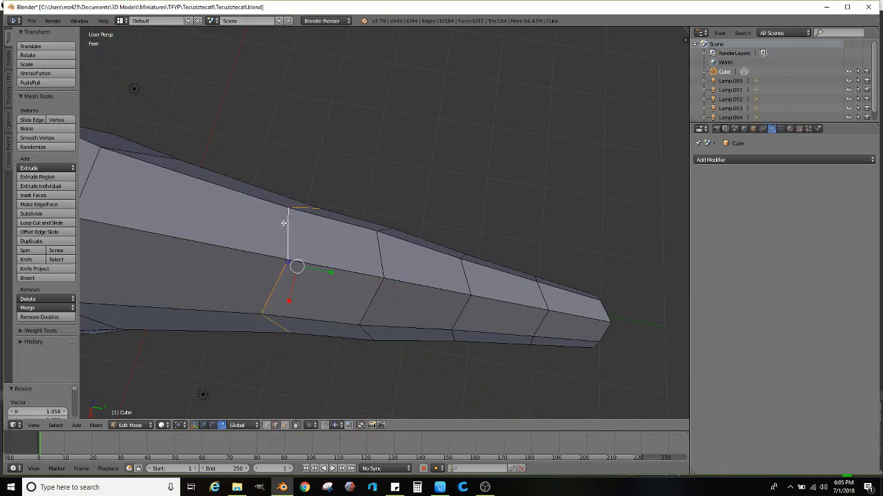
- Select the neighbouring edge loop on the side towards the body and scale it slightly outward
{"action": "key", "text": "s"}
{"action": "left_click", "coordinate": [488, 217]}
{"action": "middle_click_drag", "start_coordinate": [489, 217], "coordinate": [410, 226]}
- Cut another edge loop into the remaining long section nearest the body and scale it by about 1.065
{"action": "left_click", "coordinate": [41, 223]}
{"action": "left_click", "coordinate": [407, 201]}
{"action": "key", "text": "s"}
{"action": "left_click", "coordinate": [521, 197]}
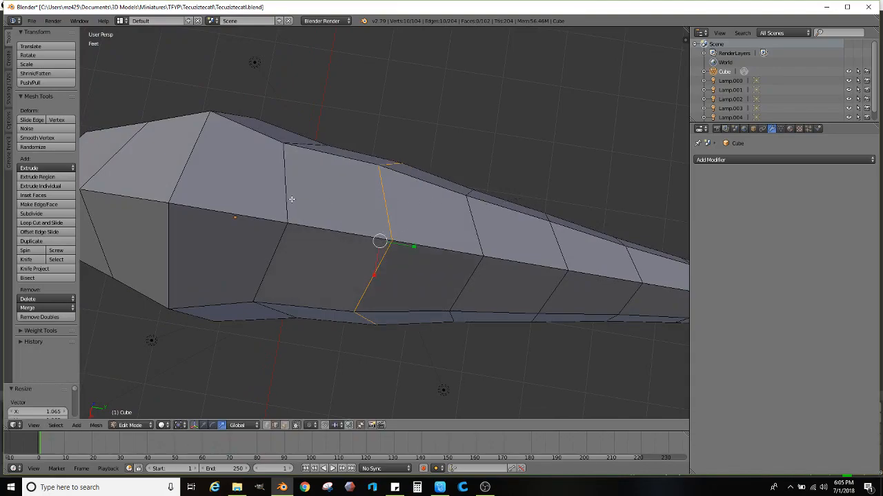
- Scale the next edge loop towards the wide body by about 1.076
{"action": "key", "text": "s"}
{"action": "left_click", "coordinate": [448, 182]}
{"action": "scroll", "coordinate": [413, 193], "scroll_direction": "down", "scroll_amount": 2}
- Select both lengthwise rows of faces on the underside of the form, from the blunt end to the narrow tip
{"action": "middle_click_drag", "start_coordinate": [390, 213], "coordinate": [268, 365]}
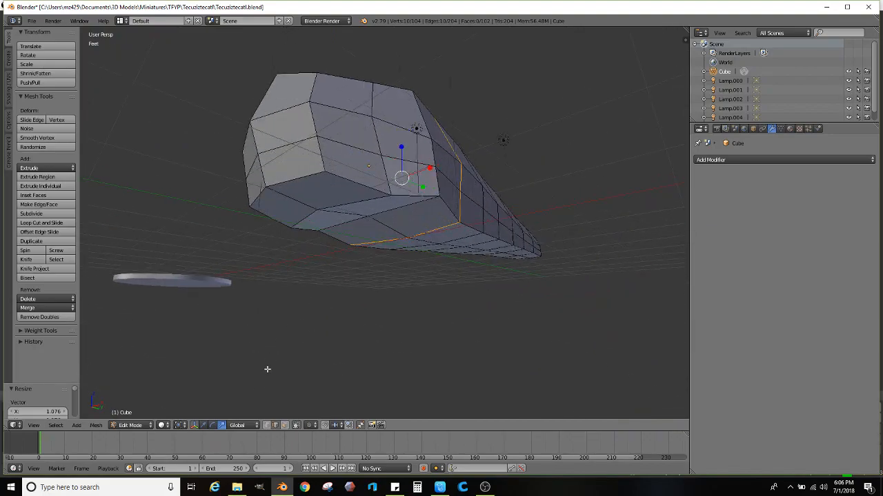
{"action": "right_click", "coordinate": [331, 186]}
{"action": "middle_click_drag", "start_coordinate": [427, 227], "coordinate": [264, 264]}
{"action": "right_click", "coordinate": [625, 166], "text": "ctrl"}
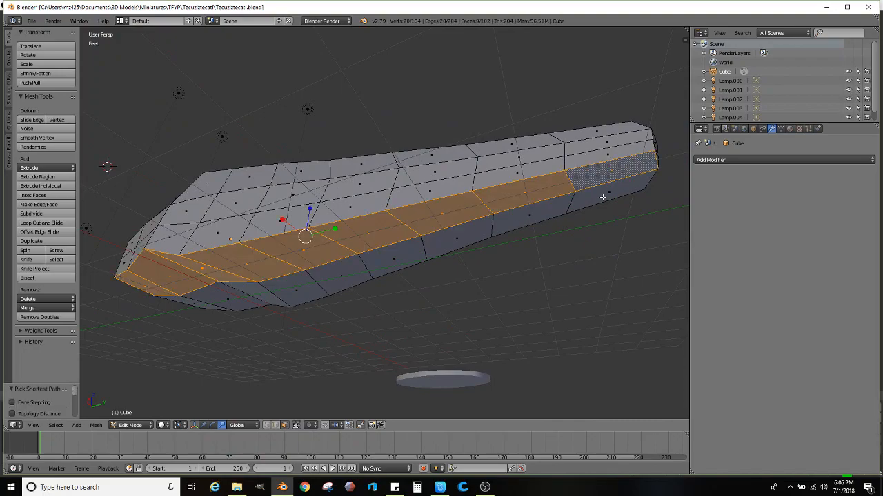
{"action": "right_click", "coordinate": [142, 284]}
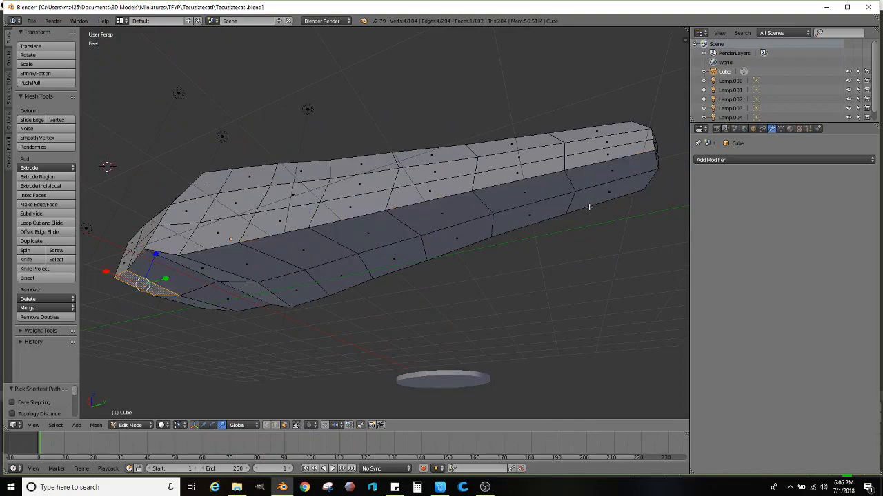
{"action": "right_click", "coordinate": [607, 174], "text": "ctrl"}
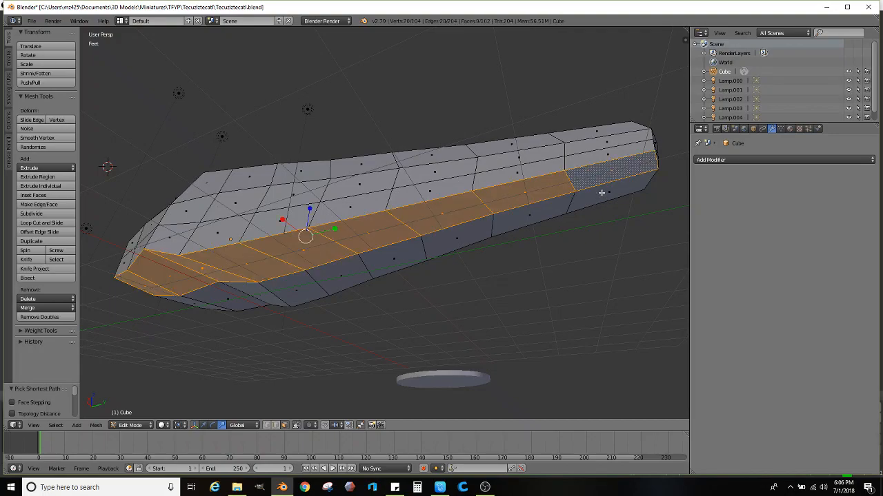
{"action": "right_click", "coordinate": [600, 192], "text": "shift"}
{"action": "middle_click_drag", "start_coordinate": [420, 244], "coordinate": [451, 236]}
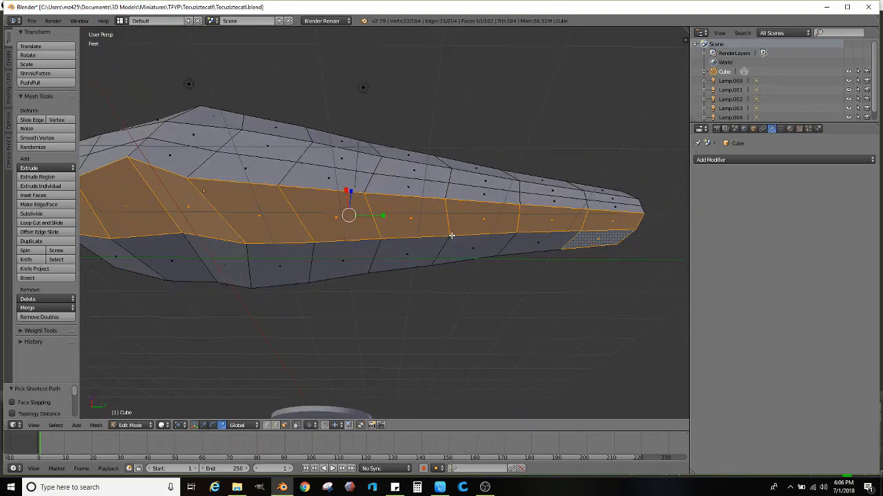
{"action": "right_click", "coordinate": [114, 255], "text": "ctrl"}
- Flatten the selected underside faces by scaling them along Z three times, starting with a factor of about 0.175
{"action": "middle_click_drag", "start_coordinate": [254, 228], "coordinate": [450, 257]}
{"action": "scroll", "coordinate": [450, 257], "scroll_direction": "up", "scroll_amount": 2}
{"action": "key", "text": "s"}
{"action": "key", "text": "z"}
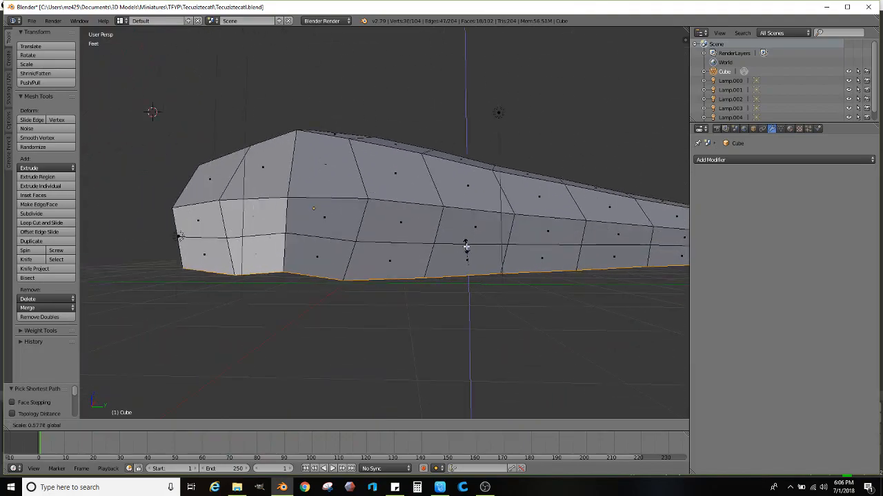
{"action": "left_click", "coordinate": [469, 260]}
{"action": "key", "text": "s"}
{"action": "key", "text": "z"}
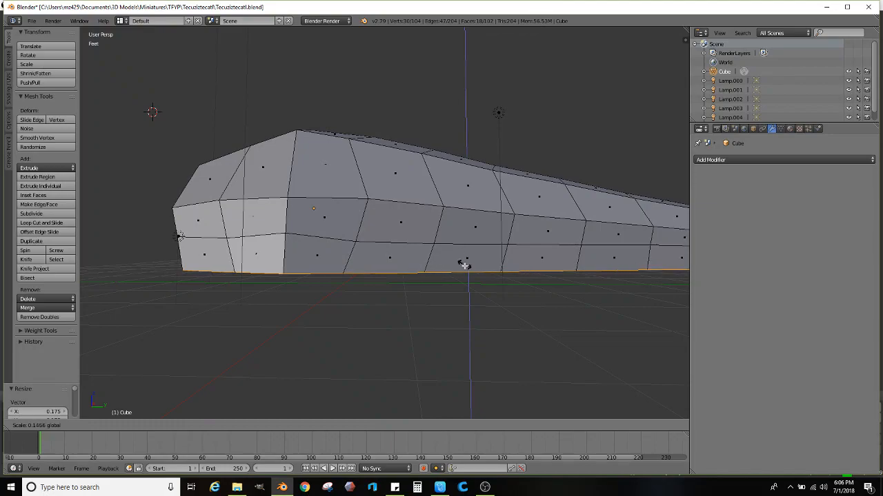
{"action": "left_click", "coordinate": [468, 254]}
{"action": "key", "text": "s"}
{"action": "key", "text": "z"}
{"action": "left_click", "coordinate": [465, 256]}
- Select the six faces that close the blunt front end of the body
{"action": "scroll", "coordinate": [405, 250], "scroll_direction": "down", "scroll_amount": 1}
{"action": "middle_click_drag", "start_coordinate": [404, 250], "coordinate": [483, 259]}
{"action": "middle_click_drag", "start_coordinate": [355, 224], "coordinate": [389, 225]}
{"action": "scroll", "coordinate": [362, 232], "scroll_direction": "up", "scroll_amount": 2}
{"action": "right_click", "coordinate": [360, 236]}
{"action": "right_click", "coordinate": [447, 275], "text": "ctrl"}
{"action": "right_click", "coordinate": [410, 263], "text": "ctrl"}
{"action": "right_click", "coordinate": [392, 158], "text": "ctrl"}
{"action": "scroll", "coordinate": [392, 158], "scroll_direction": "down", "scroll_amount": 3}
{"action": "middle_click_drag", "start_coordinate": [393, 158], "coordinate": [419, 186]}
{"action": "scroll", "coordinate": [397, 188], "scroll_direction": "up", "scroll_amount": 3}
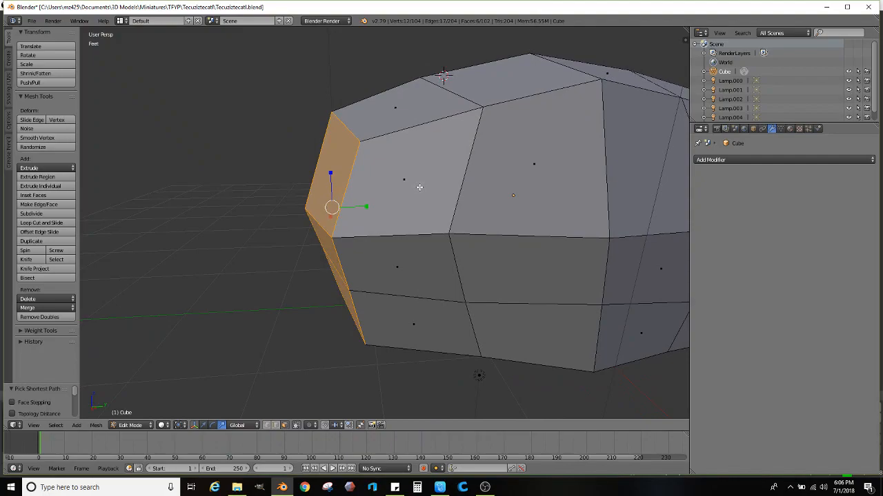
- Extrude the six front end faces outward and scale them by about 0.826
{"action": "scroll", "coordinate": [419, 186], "scroll_direction": "down", "scroll_amount": 5}
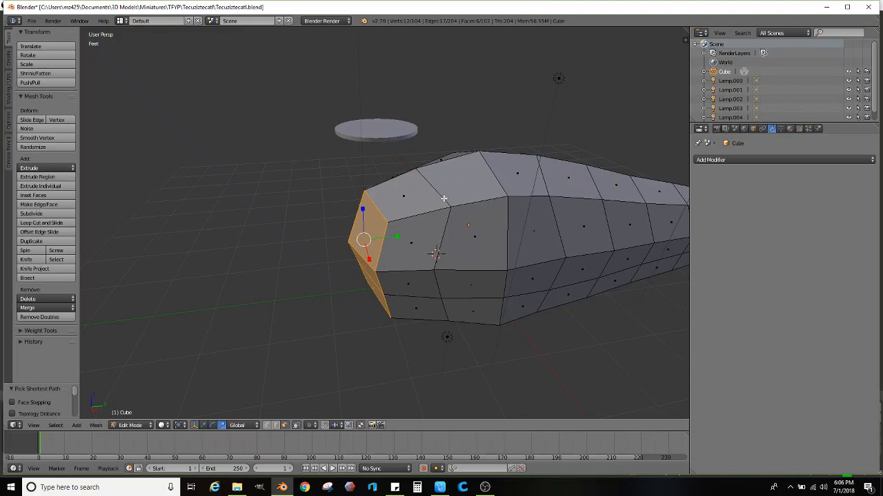
{"action": "middle_click_drag", "start_coordinate": [456, 201], "coordinate": [506, 219]}
{"action": "scroll", "coordinate": [450, 210], "scroll_direction": "up", "scroll_amount": 2}
{"action": "key", "text": "e"}
{"action": "left_click", "coordinate": [463, 239]}
{"action": "key", "text": "s"}
{"action": "left_click", "coordinate": [444, 224]}
{"action": "scroll", "coordinate": [512, 207], "scroll_direction": "down", "scroll_amount": 2}
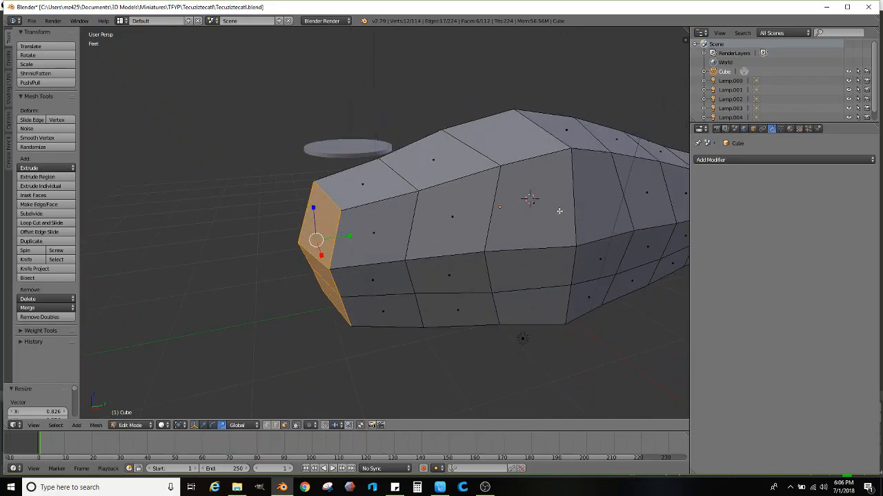
- Extrude the front end faces into a second section and scale them by about 0.790
{"action": "key", "text": "e"}
{"action": "left_click", "coordinate": [513, 223]}
{"action": "key", "text": "s"}
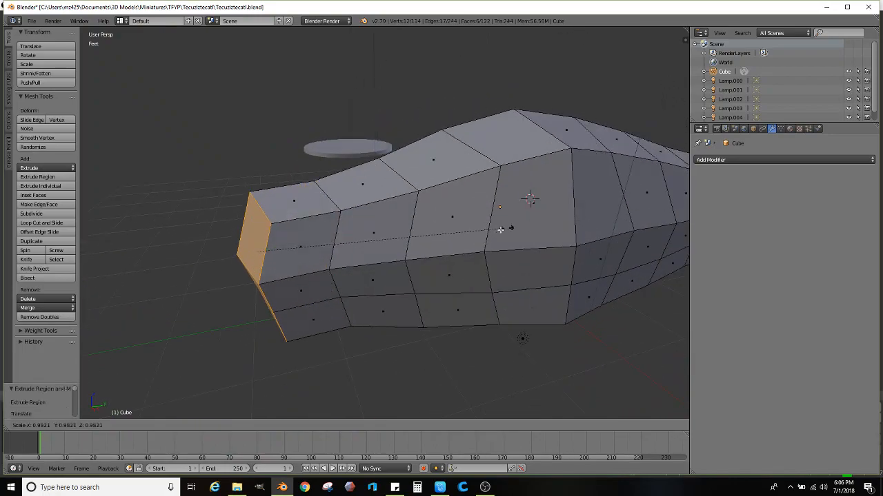
{"action": "left_click", "coordinate": [461, 246]}
- Scale the front end faces down slightly more, by about 0.955
{"action": "middle_click_drag", "start_coordinate": [460, 245], "coordinate": [409, 215]}
{"action": "scroll", "coordinate": [428, 241], "scroll_direction": "up", "scroll_amount": 1}
{"action": "scroll", "coordinate": [439, 263], "scroll_direction": "down", "scroll_amount": 3}
{"action": "scroll", "coordinate": [426, 233], "scroll_direction": "up", "scroll_amount": 1}
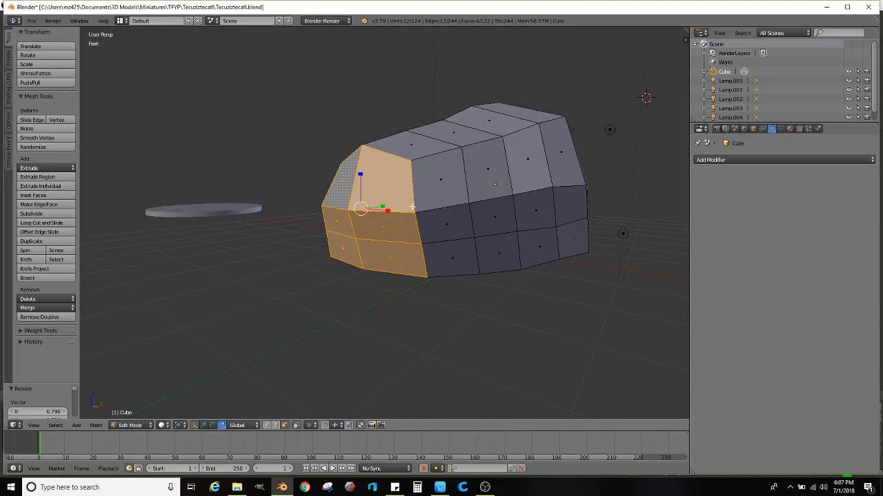
{"action": "middle_click_drag", "start_coordinate": [411, 213], "coordinate": [496, 227]}
{"action": "key", "text": "s"}
{"action": "left_click", "coordinate": [484, 232]}
- Extrude a short third section from the front end faces and scale them by about 0.767
{"action": "middle_click_drag", "start_coordinate": [448, 243], "coordinate": [384, 274]}
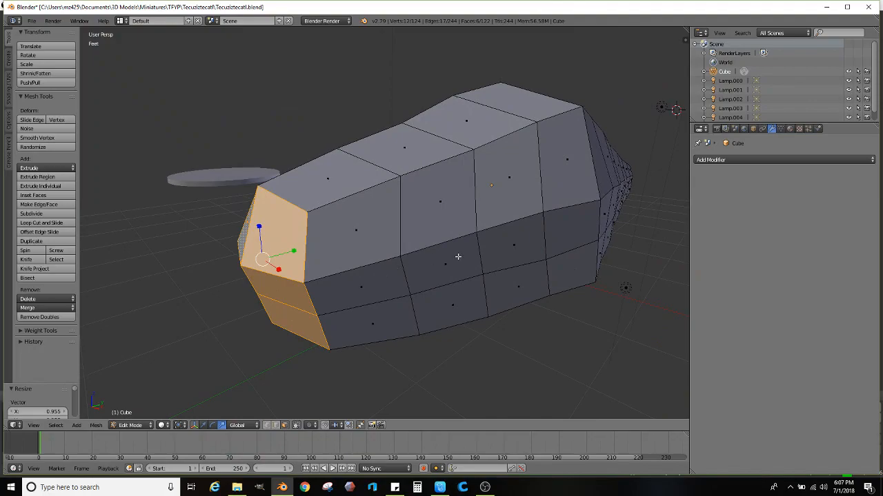
{"action": "key", "text": "e"}
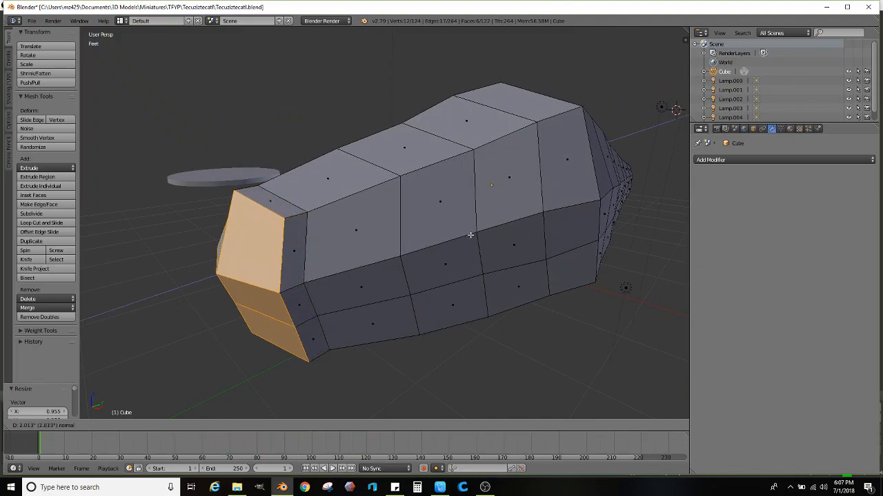
{"action": "left_click", "coordinate": [458, 238]}
{"action": "key", "text": "s"}
{"action": "left_click", "coordinate": [405, 263]}
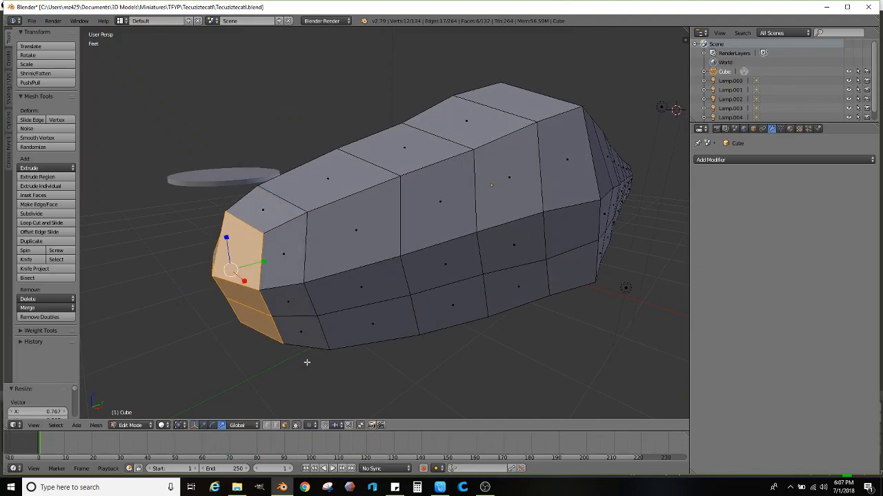
- Select the two lower centre vertices of the front end and move them inward along Y with the translate manipulator
{"action": "middle_click_drag", "start_coordinate": [251, 350], "coordinate": [288, 328]}
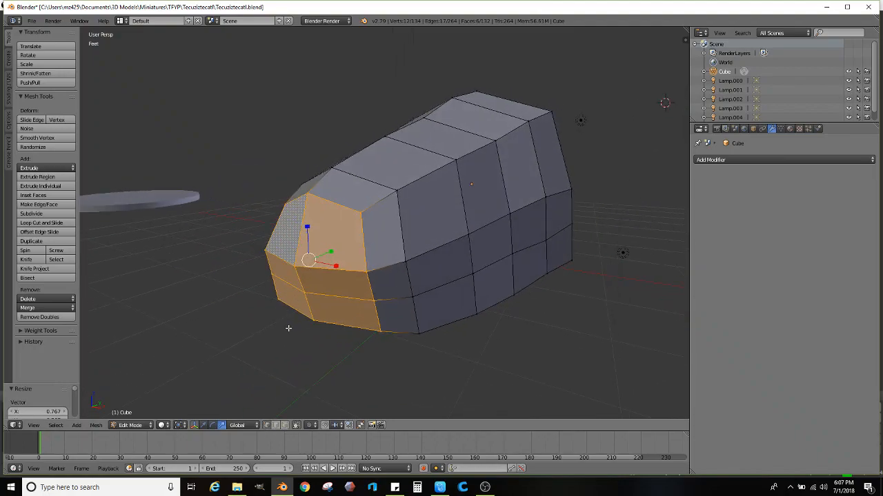
{"action": "right_click", "coordinate": [308, 292]}
{"action": "right_click", "coordinate": [308, 317], "text": "shift"}
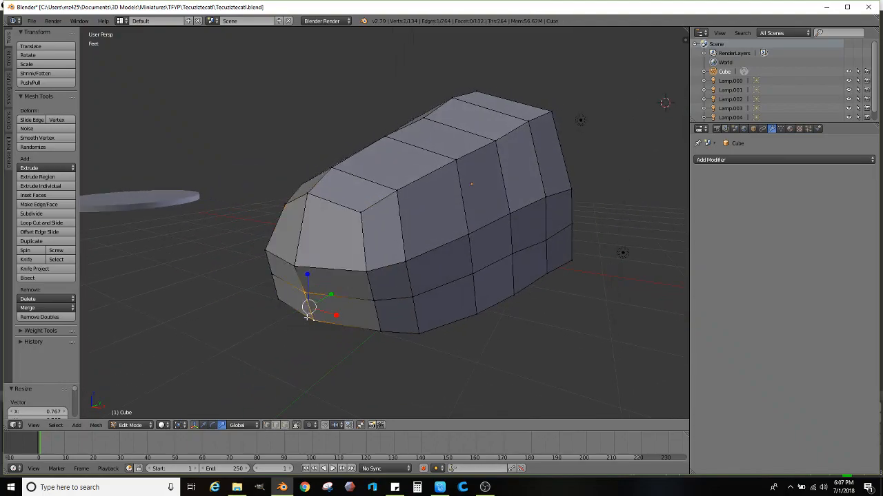
{"action": "left_click", "coordinate": [203, 425]}
{"action": "left_click_drag", "start_coordinate": [328, 298], "coordinate": [339, 288]}
- Select all faces of one lengthwise half of the mesh using wireframe display, face selection and a box selection
{"action": "mouse_move", "coordinate": [339, 288]}
{"action": "middle_mouse_down"}
{"action": "mouse_move", "coordinate": [394, 278]}
{"action": "mouse_move", "coordinate": [304, 304]}
{"action": "mouse_move", "coordinate": [346, 322]}
{"action": "mouse_move", "coordinate": [360, 318]}
{"action": "mouse_move", "coordinate": [358, 336]}
{"action": "mouse_move", "coordinate": [369, 336]}
{"action": "middle_mouse_up"}
{"action": "key", "text": "z"}
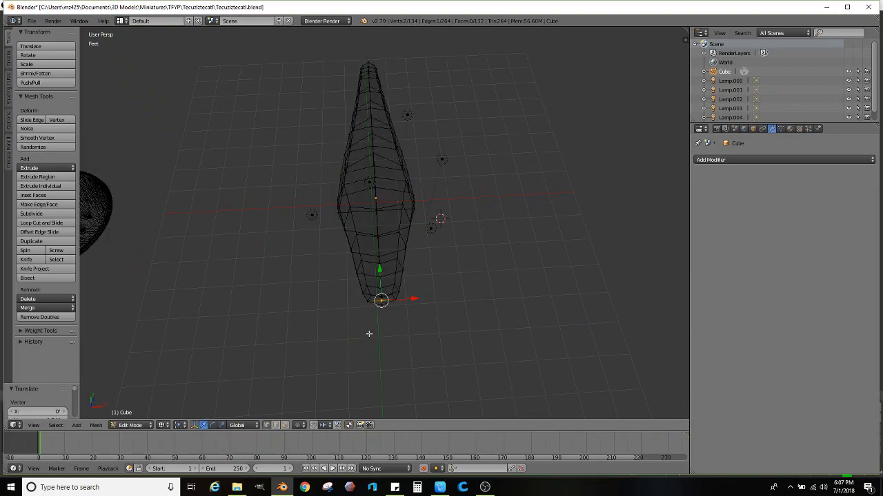
{"action": "middle_click_drag", "start_coordinate": [364, 254], "coordinate": [367, 269]}
{"action": "left_click", "coordinate": [284, 425]}
{"action": "middle_click_drag", "start_coordinate": [406, 236], "coordinate": [394, 244]}
{"action": "key", "text": "b"}
{"action": "left_click_drag", "start_coordinate": [384, 53], "coordinate": [300, 365]}
{"action": "middle_click_drag", "start_coordinate": [305, 380], "coordinate": [362, 276]}
{"action": "key", "text": "shift+space"}
{"action": "key", "text": "shift+space"}
{"action": "right_click", "coordinate": [343, 222], "text": "alt+shift"}
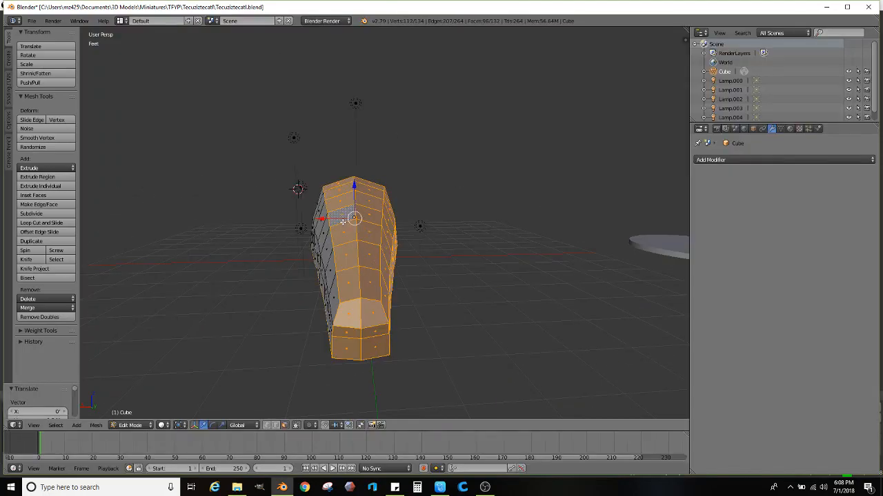
{"action": "right_click", "coordinate": [340, 223], "text": "alt+shift"}
{"action": "middle_click_drag", "start_coordinate": [331, 296], "coordinate": [438, 270]}
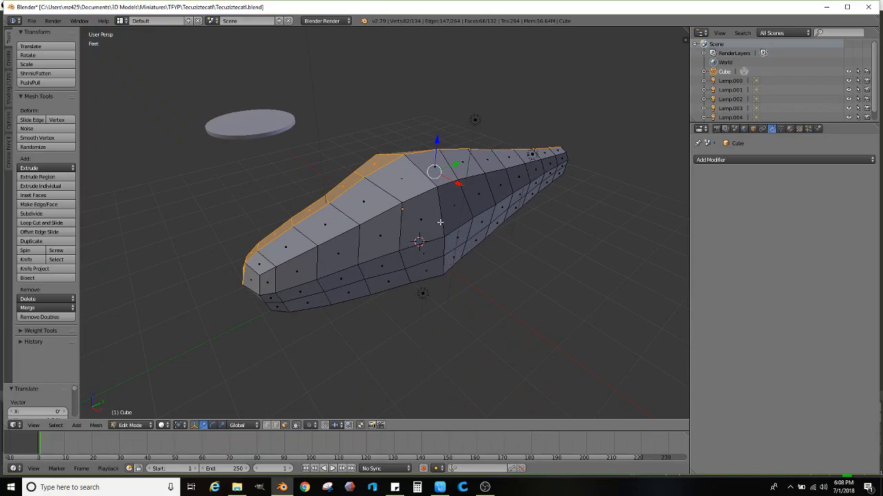
- Delete the faces of the selected half and add a Mirror modifier to the remaining half
{"action": "key", "text": "x"}
{"action": "left_click", "coordinate": [410, 219]}
{"action": "middle_click_drag", "start_coordinate": [414, 228], "coordinate": [379, 231]}
{"action": "left_click", "coordinate": [710, 160]}
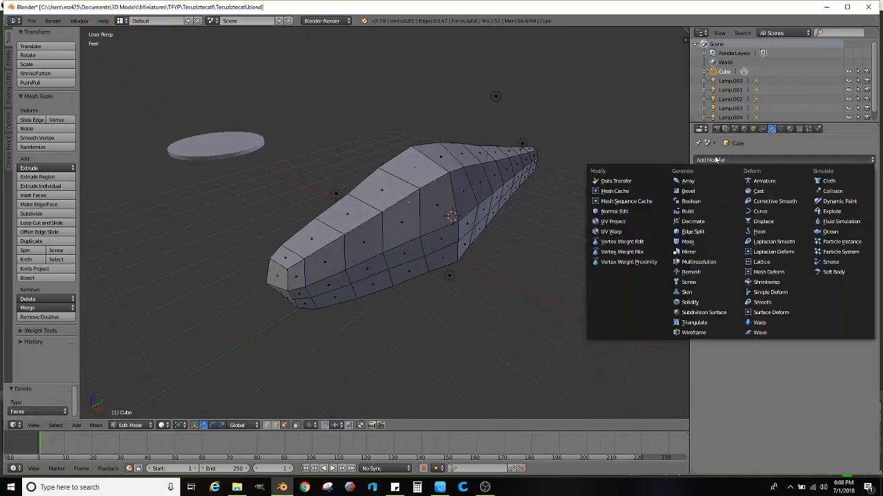
{"action": "left_click", "coordinate": [688, 252]}
- Move one side face outward to test the mirroring, and undo the move
{"action": "middle_click_drag", "start_coordinate": [488, 234], "coordinate": [485, 184]}
{"action": "right_click", "coordinate": [471, 197]}
{"action": "key", "text": "g"}
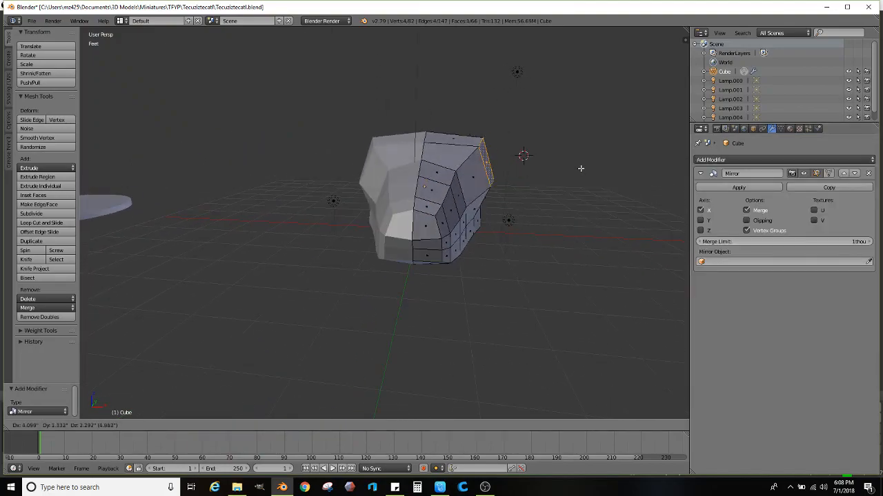
{"action": "left_click", "coordinate": [589, 166]}
{"action": "key", "text": "ctrl+z"}
- Cut a centred edge loop around the long section just behind the short front section
{"action": "middle_click_drag", "start_coordinate": [517, 208], "coordinate": [415, 202]}
{"action": "middle_click_drag", "start_coordinate": [415, 201], "coordinate": [449, 220], "text": "shift"}
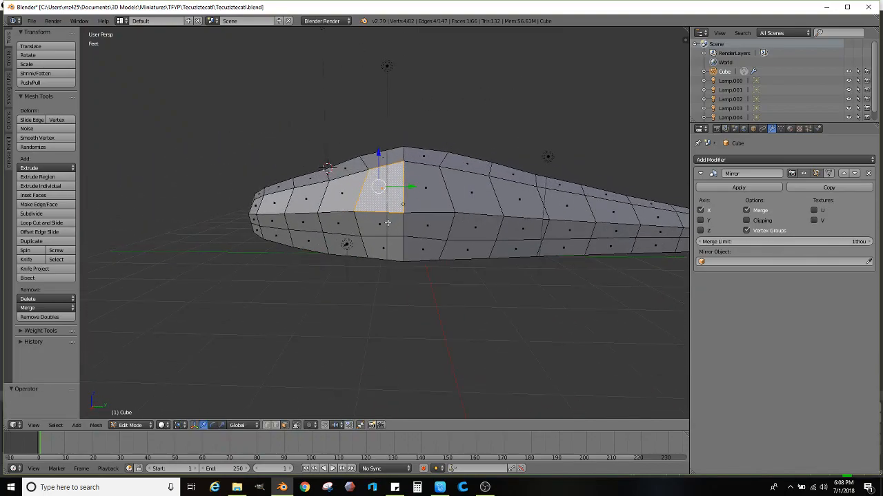
{"action": "middle_click_drag", "start_coordinate": [376, 240], "coordinate": [420, 262]}
{"action": "scroll", "coordinate": [441, 238], "scroll_direction": "up", "scroll_amount": 1}
{"action": "scroll", "coordinate": [427, 239], "scroll_direction": "up", "scroll_amount": 2}
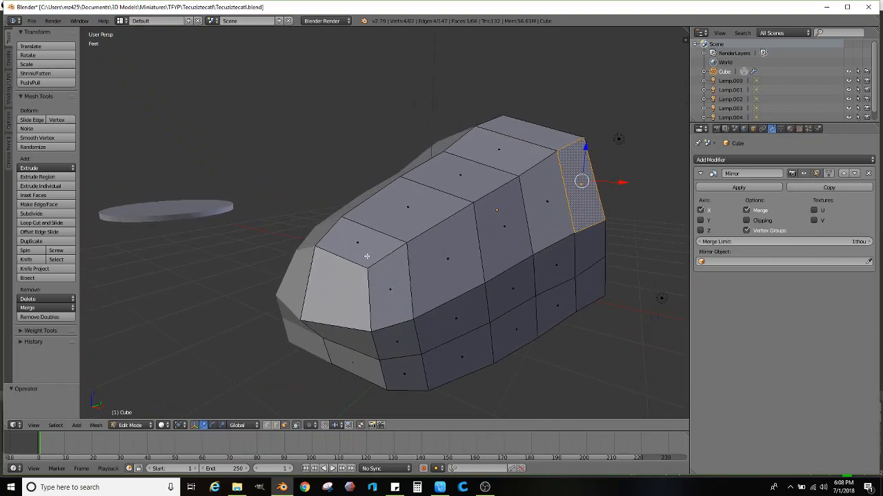
{"action": "left_click", "coordinate": [59, 222]}
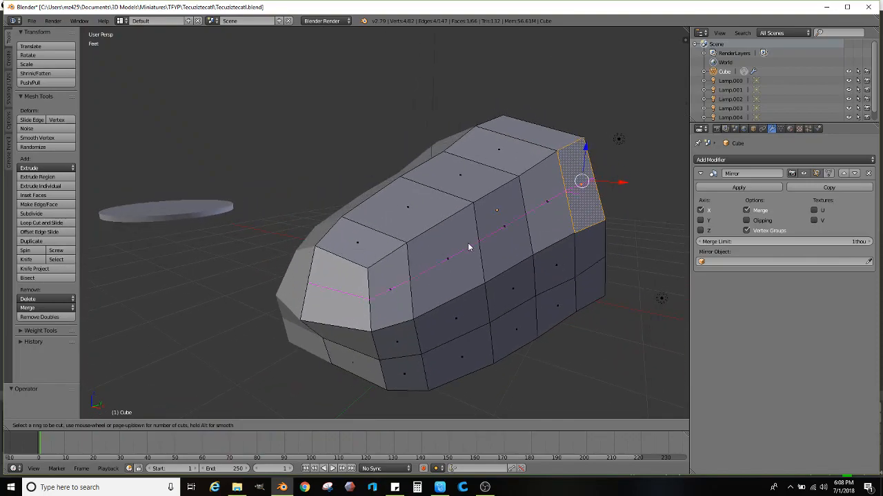
{"action": "left_click", "coordinate": [444, 234]}
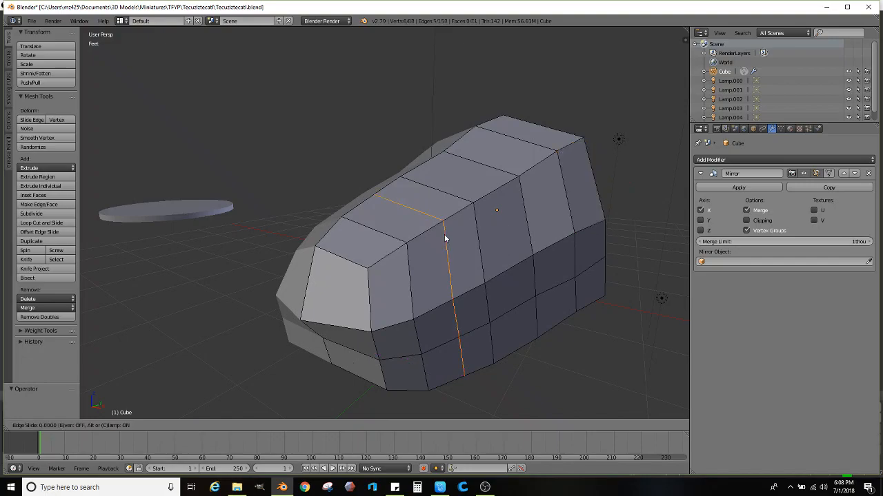
{"action": "left_click", "coordinate": [444, 233]}
- Cut a centred lengthwise edge loop through the top and front faces of the editable half
{"action": "middle_click_drag", "start_coordinate": [445, 236], "coordinate": [413, 267]}
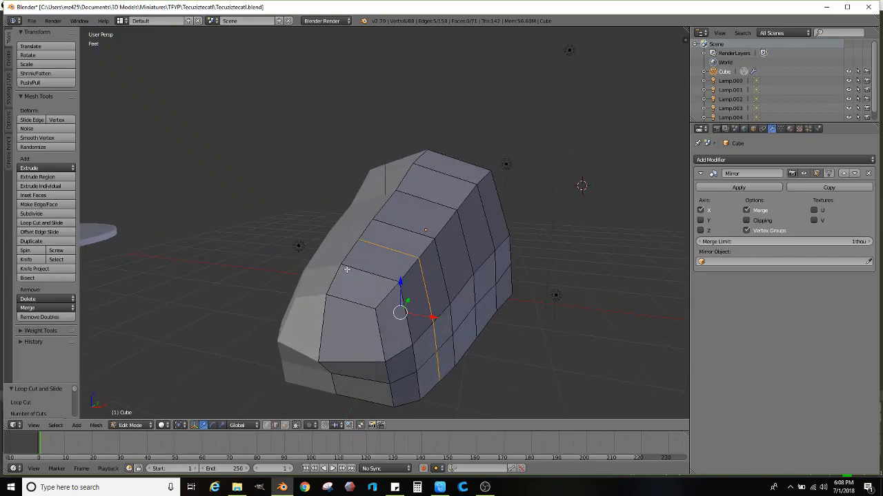
{"action": "left_click", "coordinate": [45, 223]}
{"action": "double_click", "coordinate": [396, 247]}
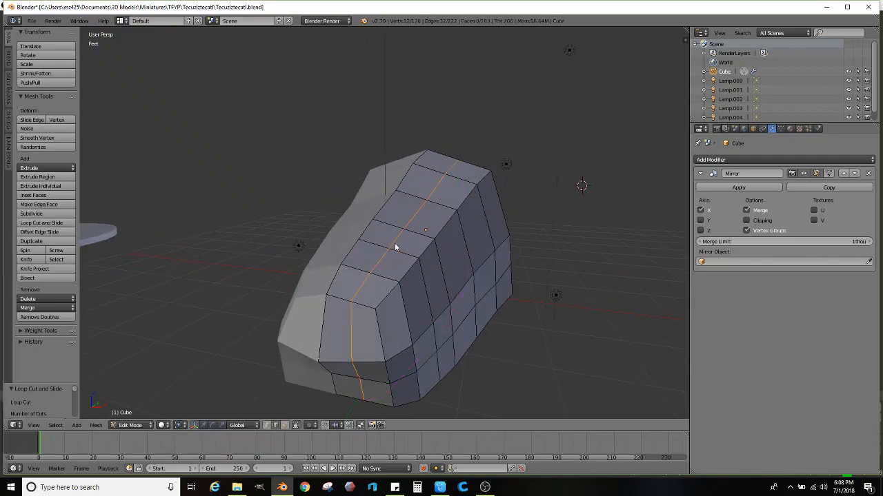
- Select the upper stretch of the new lengthwise loop along the top of the body and raise it slightly along Z
{"action": "right_click", "coordinate": [363, 283]}
{"action": "middle_click_drag", "start_coordinate": [394, 260], "coordinate": [359, 193]}
{"action": "right_click", "coordinate": [537, 240], "text": "ctrl"}
{"action": "left_click_drag", "start_coordinate": [344, 155], "coordinate": [344, 150]}
- Cut a centred lengthwise edge loop through the upper row of side faces
{"action": "middle_click_drag", "start_coordinate": [344, 150], "coordinate": [88, 205]}
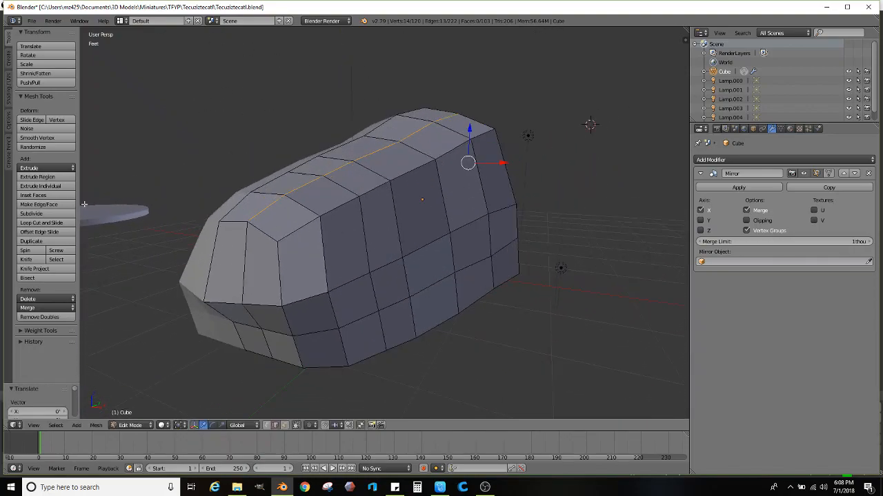
{"action": "left_click", "coordinate": [58, 223]}
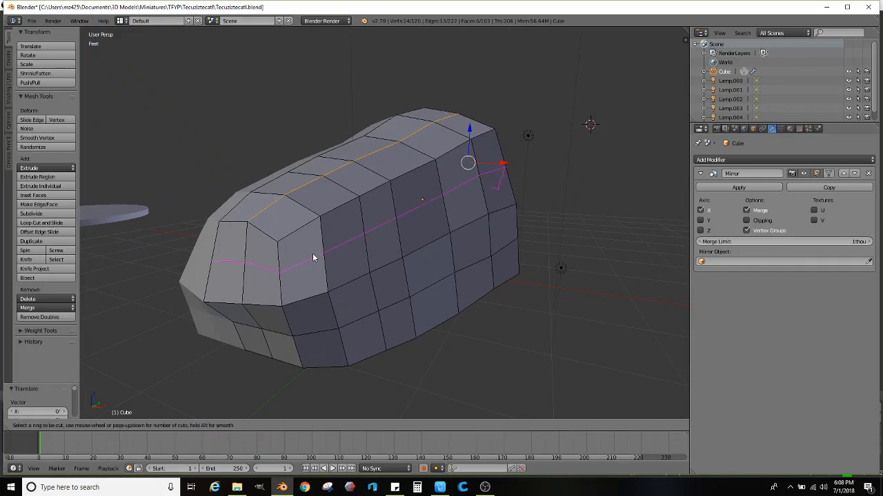
{"action": "double_click", "coordinate": [313, 256]}
- Select the new loop's edges along the side from front to tip and move them slightly outward along X
{"action": "right_click", "coordinate": [304, 259]}
{"action": "middle_click_drag", "start_coordinate": [462, 256], "coordinate": [361, 235]}
{"action": "middle_click_drag", "start_coordinate": [461, 218], "coordinate": [548, 248]}
{"action": "right_click", "coordinate": [622, 293], "text": "ctrl"}
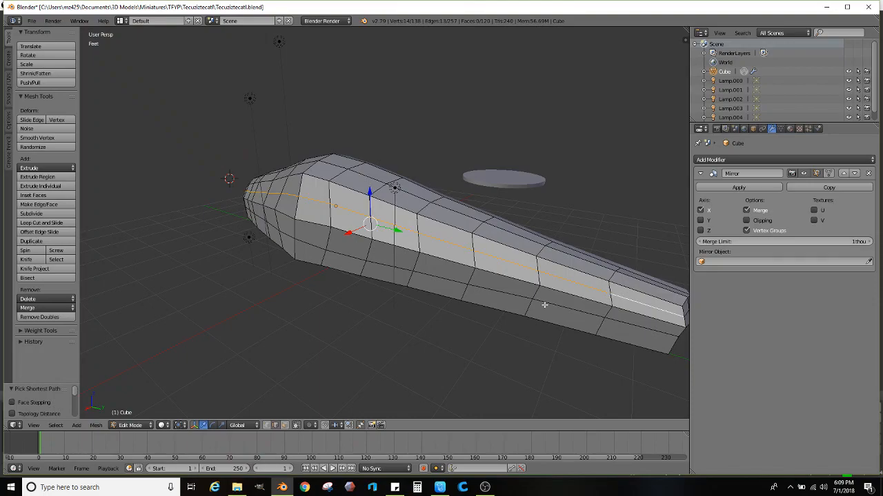
{"action": "middle_click_drag", "start_coordinate": [474, 279], "coordinate": [350, 226]}
{"action": "scroll", "coordinate": [305, 220], "scroll_direction": "up", "scroll_amount": 1}
{"action": "left_click_drag", "start_coordinate": [306, 213], "coordinate": [297, 217]}
- Select the next lengthwise edge line below on the side and move it about 1.43" along X
{"action": "right_click", "coordinate": [621, 321]}
{"action": "middle_click_drag", "start_coordinate": [411, 268], "coordinate": [548, 266]}
{"action": "middle_click_drag", "start_coordinate": [280, 221], "coordinate": [460, 225]}
{"action": "right_click", "coordinate": [483, 219], "text": "ctrl"}
{"action": "left_click", "coordinate": [481, 220]}
{"action": "middle_click_drag", "start_coordinate": [415, 263], "coordinate": [295, 260]}
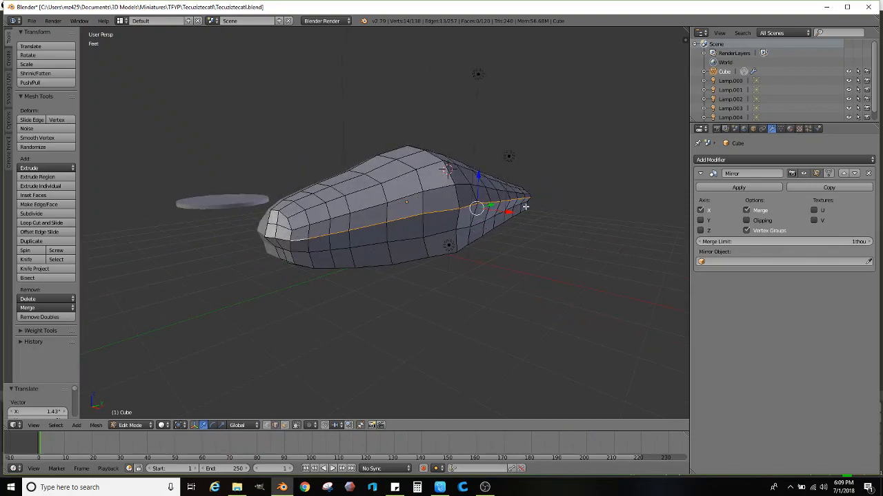
- Select the two connected edges across the recessed lower front and pull them outward along Y
{"action": "scroll", "coordinate": [368, 258], "scroll_direction": "up", "scroll_amount": 2}
{"action": "middle_click_drag", "start_coordinate": [349, 258], "coordinate": [384, 247]}
{"action": "scroll", "coordinate": [375, 253], "scroll_direction": "up", "scroll_amount": 1}
{"action": "scroll", "coordinate": [213, 253], "scroll_direction": "down", "scroll_amount": 1}
{"action": "middle_click_drag", "start_coordinate": [205, 252], "coordinate": [272, 256]}
{"action": "right_click", "coordinate": [346, 259]}
{"action": "right_click", "coordinate": [390, 262], "text": "shift"}
{"action": "middle_click_drag", "start_coordinate": [391, 263], "coordinate": [449, 235]}
{"action": "scroll", "coordinate": [367, 207], "scroll_direction": "up", "scroll_amount": 2}
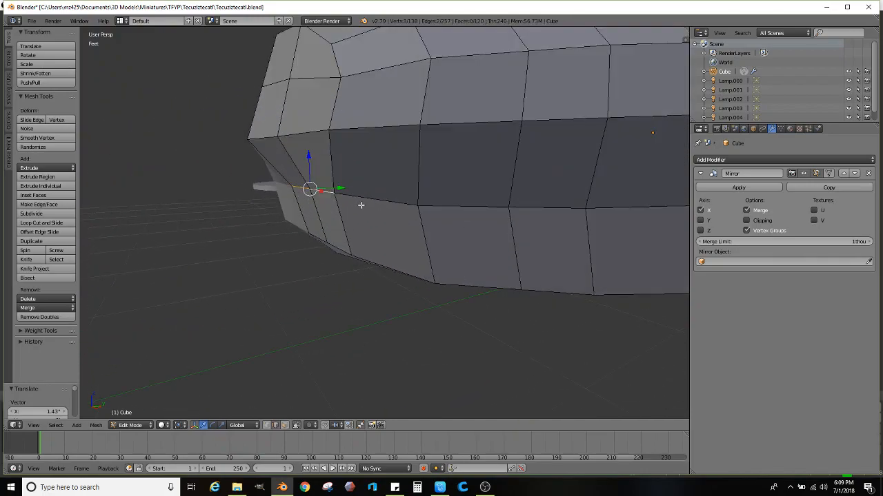
{"action": "left_click_drag", "start_coordinate": [343, 186], "coordinate": [335, 191]}
- Add a Subdivision Surface modifier to the body below its Mirror modifier
{"action": "scroll", "coordinate": [344, 196], "scroll_direction": "down", "scroll_amount": 3}
{"action": "middle_click_drag", "start_coordinate": [351, 205], "coordinate": [443, 225]}
{"action": "scroll", "coordinate": [444, 225], "scroll_direction": "down", "scroll_amount": 2}
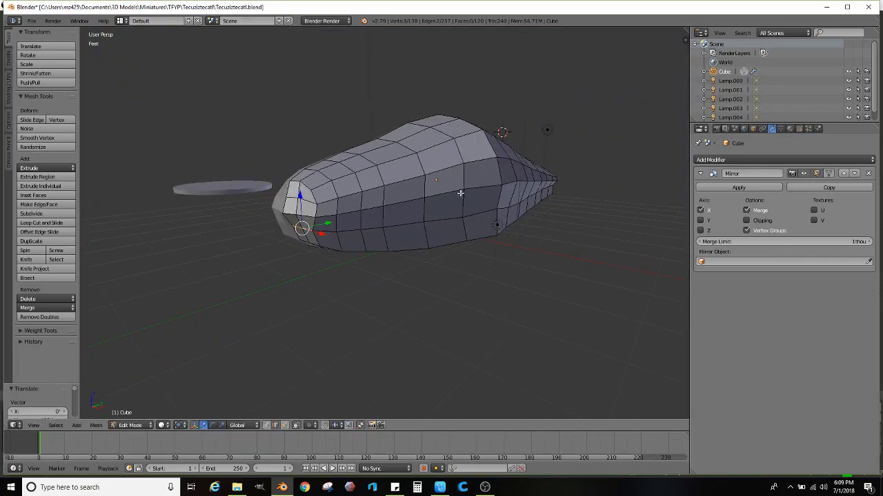
{"action": "scroll", "coordinate": [461, 193], "scroll_direction": "up", "scroll_amount": 2}
{"action": "left_click", "coordinate": [754, 160]}
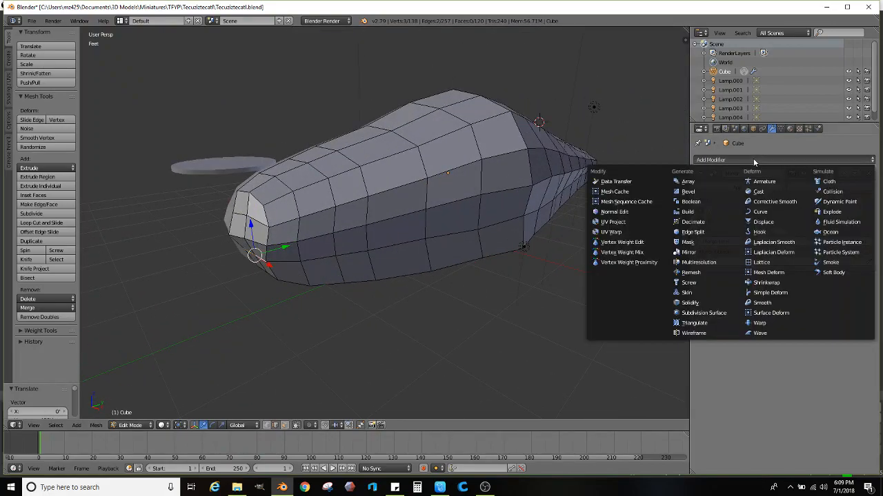
{"action": "left_click", "coordinate": [710, 315]}
{"action": "mouse_move", "coordinate": [531, 255]}
{"action": "middle_mouse_down"}
{"action": "mouse_move", "coordinate": [524, 268]}
{"action": "mouse_move", "coordinate": [538, 266]}
{"action": "middle_mouse_up"}
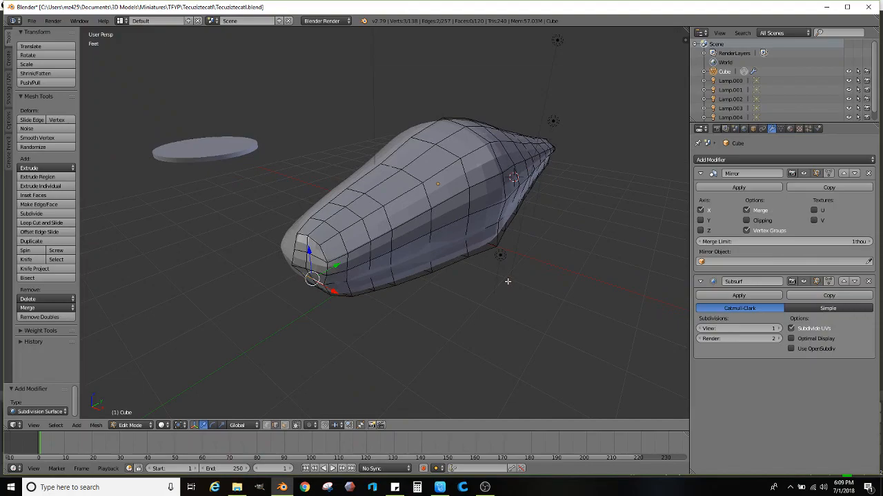
- Return to Object Mode and apply smooth shading to the body
{"action": "key", "text": "Tab"}
{"action": "middle_click_drag", "start_coordinate": [423, 301], "coordinate": [448, 290]}
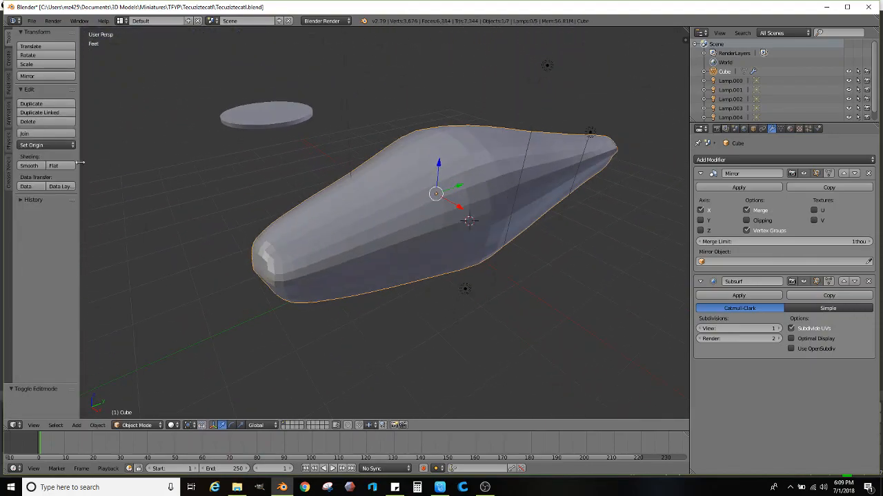
{"action": "left_click", "coordinate": [30, 166]}
{"action": "mouse_move", "coordinate": [263, 246]}
{"action": "middle_mouse_down"}
{"action": "mouse_move", "coordinate": [345, 236]}
{"action": "mouse_move", "coordinate": [325, 238]}
{"action": "mouse_move", "coordinate": [332, 236]}
{"action": "middle_mouse_up"}
{"action": "scroll", "coordinate": [332, 236], "scroll_direction": "up", "scroll_amount": 2}
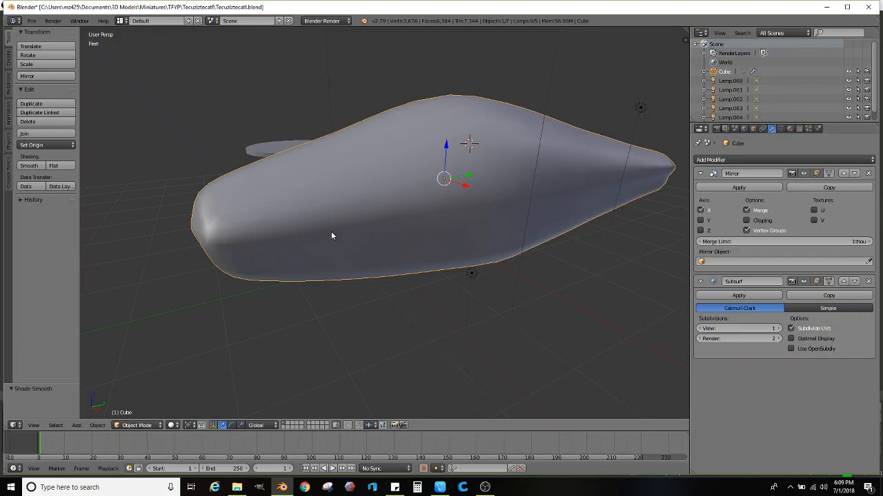
- In Edit Mode, cut a lengthwise edge loop through the lowest row of side faces
{"action": "middle_click_drag", "start_coordinate": [317, 256], "coordinate": [154, 251]}
{"action": "key", "text": "Tab"}
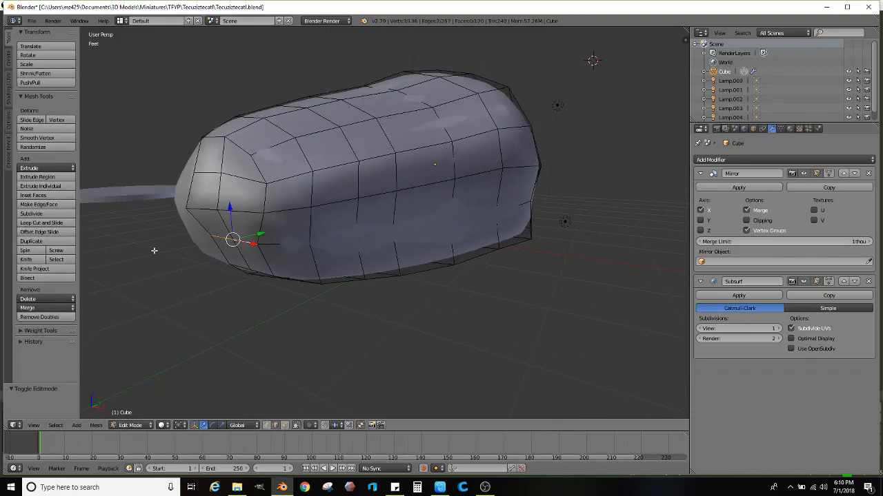
{"action": "left_click", "coordinate": [52, 225]}
{"action": "left_click", "coordinate": [315, 265]}
{"action": "left_click", "coordinate": [315, 265]}
{"action": "middle_click_drag", "start_coordinate": [315, 265], "coordinate": [337, 261]}
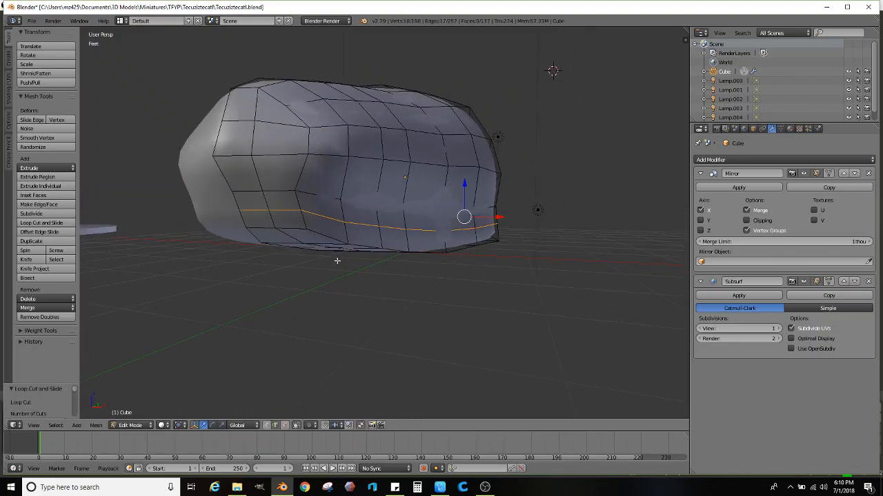
- Select the new loop's edges along the side from front to tail and shift them slightly sideways
{"action": "right_click", "coordinate": [309, 213]}
{"action": "scroll", "coordinate": [383, 237], "scroll_direction": "down", "scroll_amount": 1}
{"action": "middle_click_drag", "start_coordinate": [513, 243], "coordinate": [421, 255]}
{"action": "middle_click_drag", "start_coordinate": [488, 249], "coordinate": [359, 251], "text": "shift"}
{"action": "middle_click_drag", "start_coordinate": [446, 247], "coordinate": [366, 227]}
{"action": "right_click", "coordinate": [335, 226], "text": "ctrl"}
{"action": "mouse_move", "coordinate": [292, 217]}
{"action": "middle_mouse_down", "text": "shift"}
{"action": "mouse_move", "coordinate": [334, 221]}
{"action": "mouse_move", "coordinate": [283, 205]}
{"action": "middle_mouse_up", "text": "shift"}
{"action": "scroll", "coordinate": [333, 222], "scroll_direction": "up", "scroll_amount": 1}
{"action": "scroll", "coordinate": [279, 201], "scroll_direction": "up", "scroll_amount": 1}
{"action": "left_click_drag", "start_coordinate": [250, 182], "coordinate": [256, 180]}
{"action": "middle_click_drag", "start_coordinate": [257, 185], "coordinate": [416, 264]}
- Select the bottom outline's edges from front to tail and move them about 1.46" along X
{"action": "scroll", "coordinate": [359, 222], "scroll_direction": "down", "scroll_amount": 3}
{"action": "right_click", "coordinate": [447, 270]}
{"action": "scroll", "coordinate": [386, 265], "scroll_direction": "down", "scroll_amount": 1}
{"action": "middle_click_drag", "start_coordinate": [310, 260], "coordinate": [416, 230], "text": "shift"}
{"action": "right_click", "coordinate": [264, 215], "text": "ctrl"}
{"action": "scroll", "coordinate": [513, 207], "scroll_direction": "up", "scroll_amount": 2}
{"action": "left_click_drag", "start_coordinate": [572, 167], "coordinate": [579, 167]}
{"action": "middle_click_drag", "start_coordinate": [579, 166], "coordinate": [528, 198]}
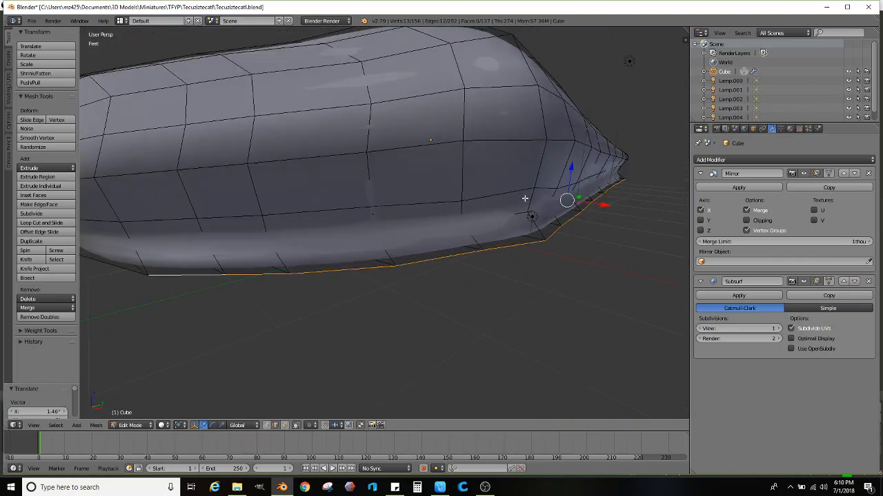
- Select the lengthwise edge line at mid-height on the side from front to tail and move it slightly outward along X
{"action": "scroll", "coordinate": [528, 199], "scroll_direction": "down", "scroll_amount": 4}
{"action": "right_click", "coordinate": [240, 201]}
{"action": "middle_click_drag", "start_coordinate": [344, 222], "coordinate": [193, 246]}
{"action": "middle_click_drag", "start_coordinate": [510, 219], "coordinate": [450, 230], "text": "shift"}
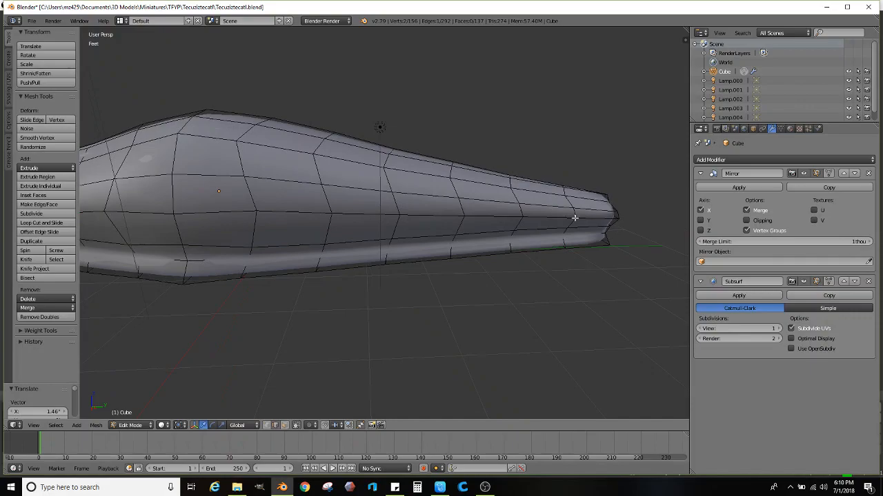
{"action": "right_click", "coordinate": [558, 217], "text": "ctrl"}
{"action": "middle_click_drag", "start_coordinate": [558, 217], "coordinate": [553, 215]}
{"action": "middle_click_drag", "start_coordinate": [499, 214], "coordinate": [622, 205]}
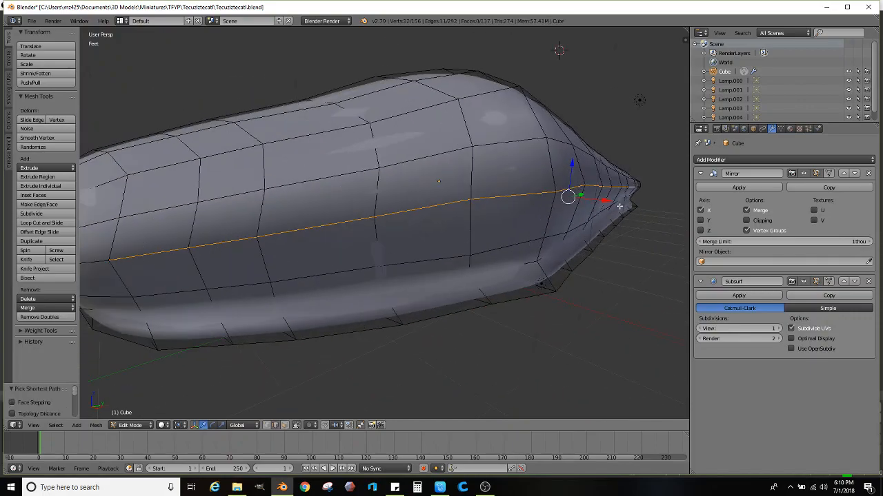
{"action": "middle_click_drag", "start_coordinate": [523, 206], "coordinate": [553, 206]}
{"action": "left_click_drag", "start_coordinate": [605, 195], "coordinate": [614, 193]}
- Examine the smoothed body in Object Mode from the front and side
{"action": "middle_click_drag", "start_coordinate": [615, 193], "coordinate": [496, 205]}
{"action": "scroll", "coordinate": [476, 224], "scroll_direction": "down", "scroll_amount": 4}
{"action": "key", "text": "Tab"}
{"action": "middle_click_drag", "start_coordinate": [449, 245], "coordinate": [372, 236]}
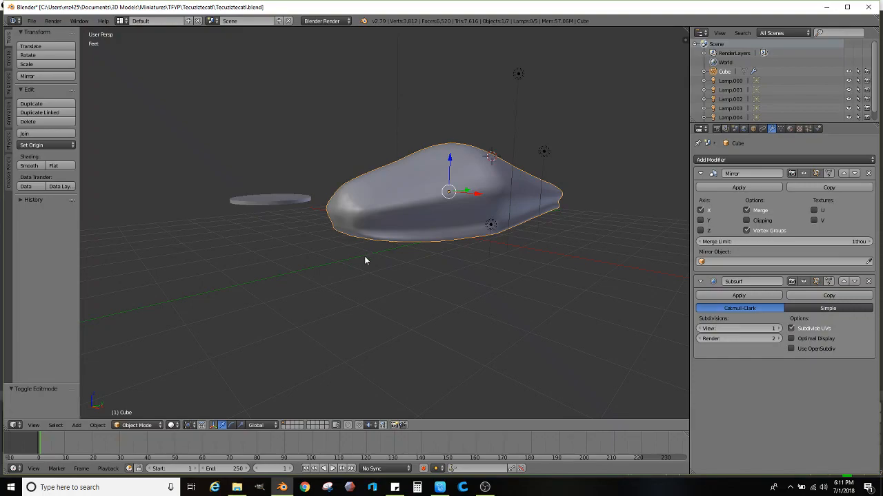
{"action": "middle_click_drag", "start_coordinate": [356, 254], "coordinate": [288, 265]}
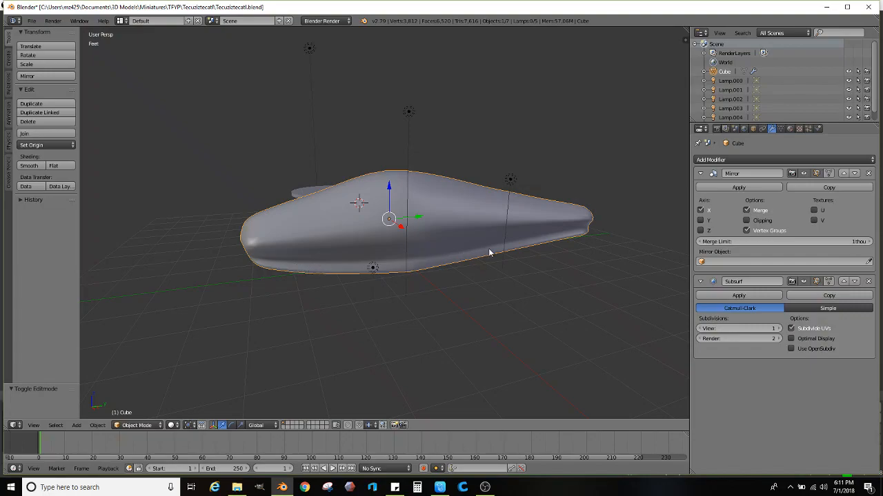
{"action": "middle_click_drag", "start_coordinate": [325, 256], "coordinate": [372, 295], "text": "shift"}
{"action": "scroll", "coordinate": [347, 265], "scroll_direction": "up", "scroll_amount": 1}
{"action": "key", "text": "Tab"}
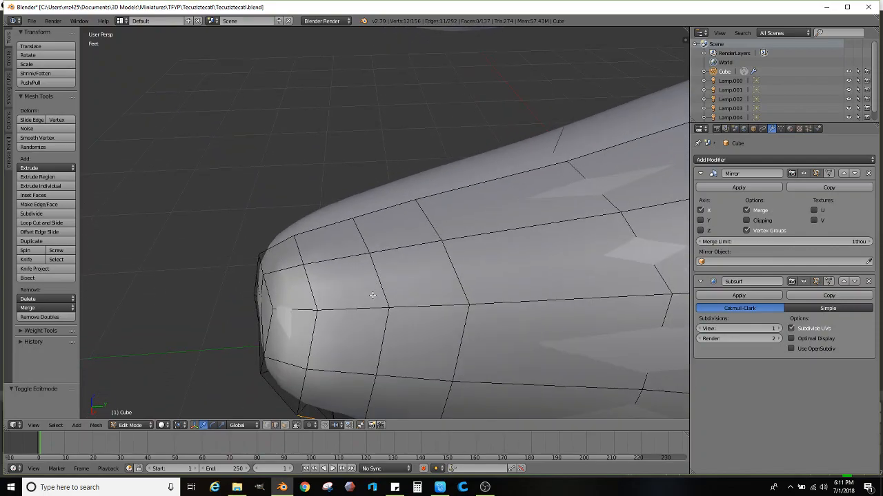
- Extrude the two-by-two patch of faces on the upper side near the front and scale it to about 0.568
{"action": "left_click", "coordinate": [285, 426]}
{"action": "right_click", "coordinate": [338, 290]}
{"action": "scroll", "coordinate": [341, 295], "scroll_direction": "down", "scroll_amount": 3}
{"action": "middle_click_drag", "start_coordinate": [341, 296], "coordinate": [384, 278]}
{"action": "scroll", "coordinate": [384, 278], "scroll_direction": "up", "scroll_amount": 8}
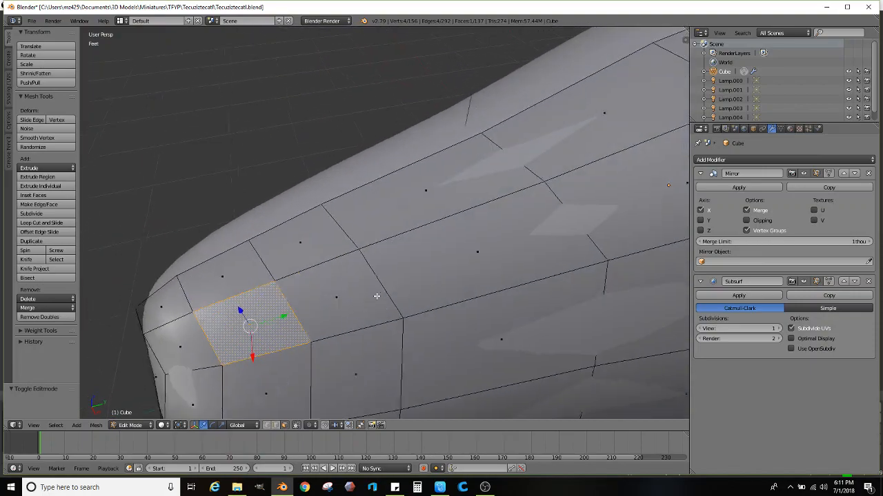
{"action": "left_click", "coordinate": [353, 347], "text": "shift"}
{"action": "left_click", "coordinate": [259, 384], "text": "shift"}
{"action": "left_click", "coordinate": [242, 319], "text": "shift"}
{"action": "scroll", "coordinate": [243, 327], "scroll_direction": "down", "scroll_amount": 5}
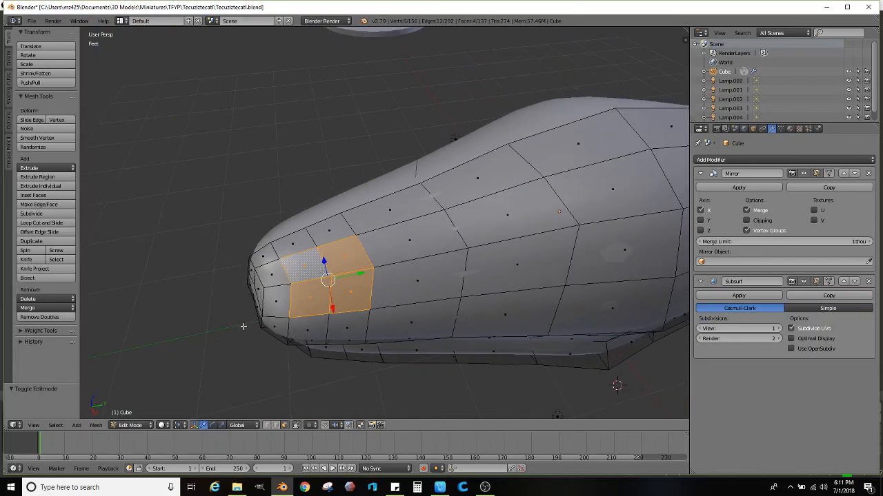
{"action": "middle_click_drag", "start_coordinate": [269, 320], "coordinate": [296, 315]}
{"action": "middle_click_drag", "start_coordinate": [362, 291], "coordinate": [516, 199]}
{"action": "key", "text": "e"}
{"action": "left_click", "coordinate": [532, 173]}
{"action": "key", "text": "s"}
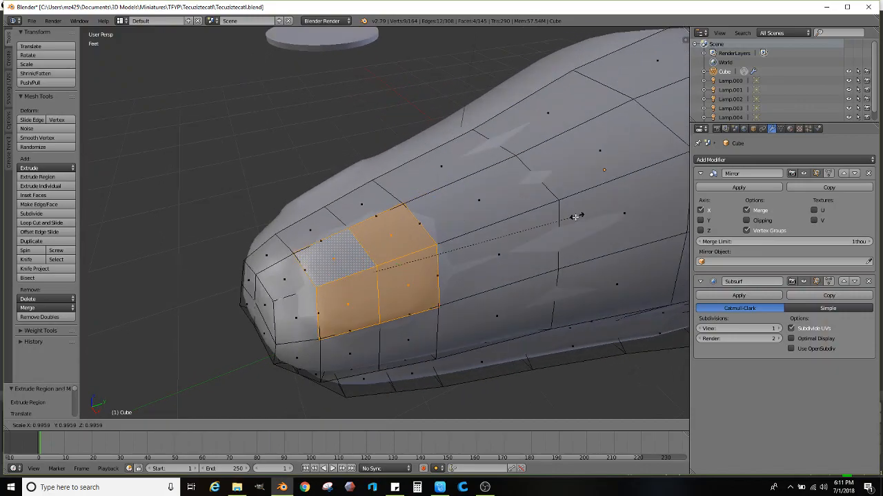
{"action": "left_click", "coordinate": [491, 252]}
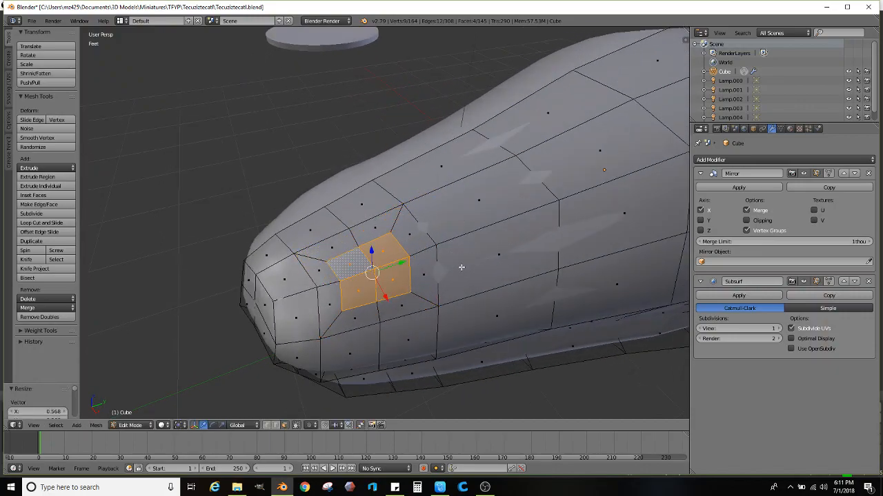
- Move the upper, front and lower middle vertices of the small face patch outward to round its outline
{"action": "middle_click_drag", "start_coordinate": [392, 249], "coordinate": [351, 263]}
{"action": "middle_click_drag", "start_coordinate": [289, 292], "coordinate": [341, 273], "text": "shift"}
{"action": "scroll", "coordinate": [342, 273], "scroll_direction": "up", "scroll_amount": 1}
{"action": "left_click", "coordinate": [213, 425]}
{"action": "left_click", "coordinate": [266, 425]}
{"action": "right_click", "coordinate": [338, 216]}
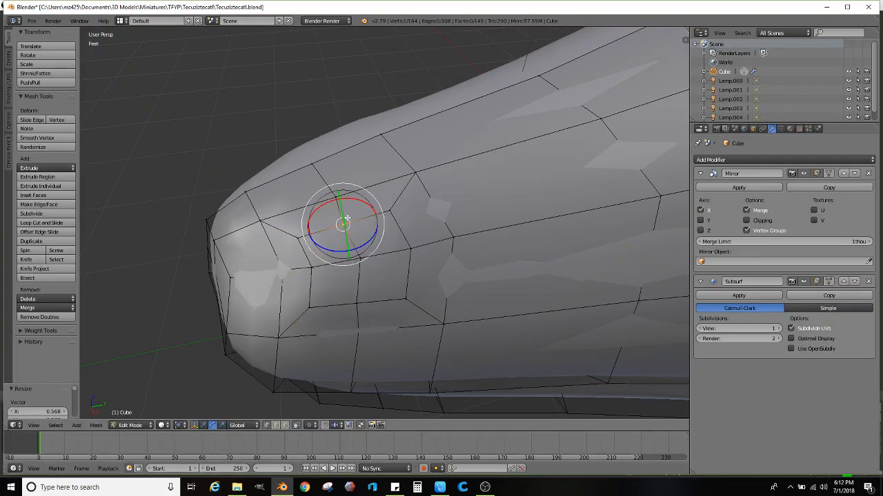
{"action": "middle_click_drag", "start_coordinate": [353, 225], "coordinate": [355, 231]}
{"action": "key", "text": "g"}
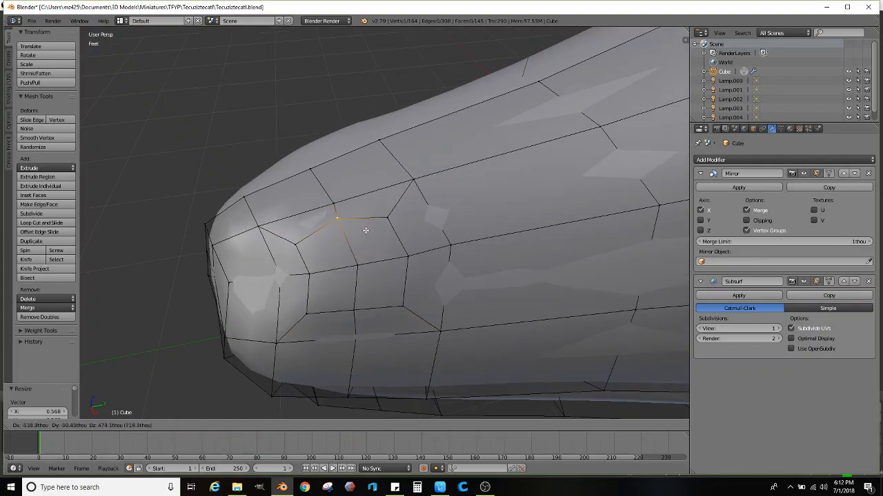
{"action": "left_click", "coordinate": [367, 231]}
{"action": "right_click", "coordinate": [312, 280]}
{"action": "key", "text": "g"}
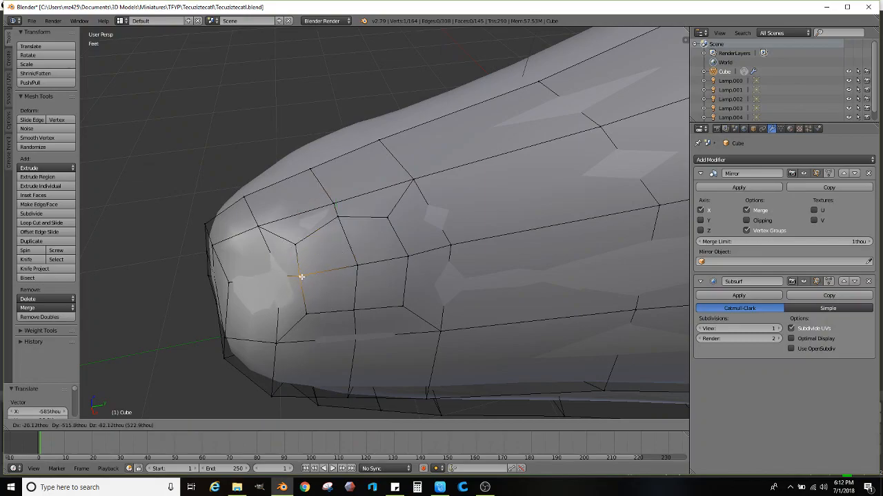
{"action": "left_click", "coordinate": [298, 280]}
{"action": "right_click", "coordinate": [356, 309]}
{"action": "key", "text": "g"}
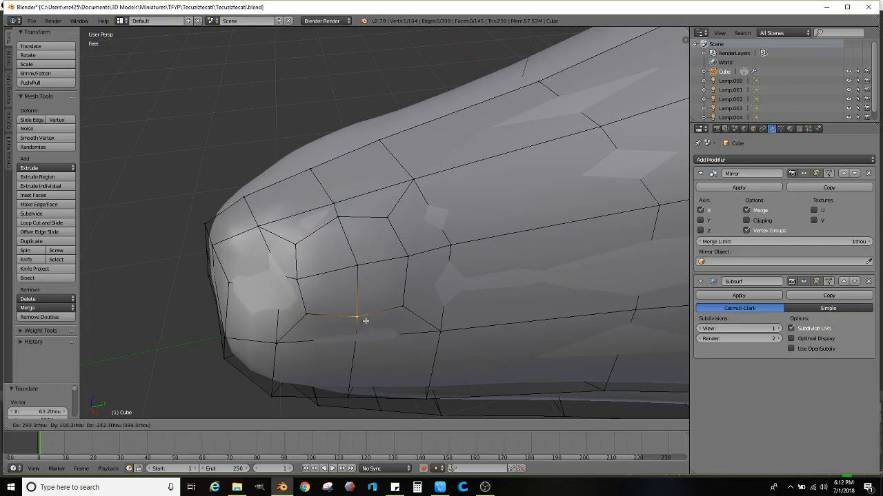
{"action": "left_click", "coordinate": [369, 320]}
- Reposition the patch's centre vertex, rear middle vertex and two lower corner vertices to even out the rounded shape
{"action": "right_click", "coordinate": [350, 272]}
{"action": "key", "text": "g"}
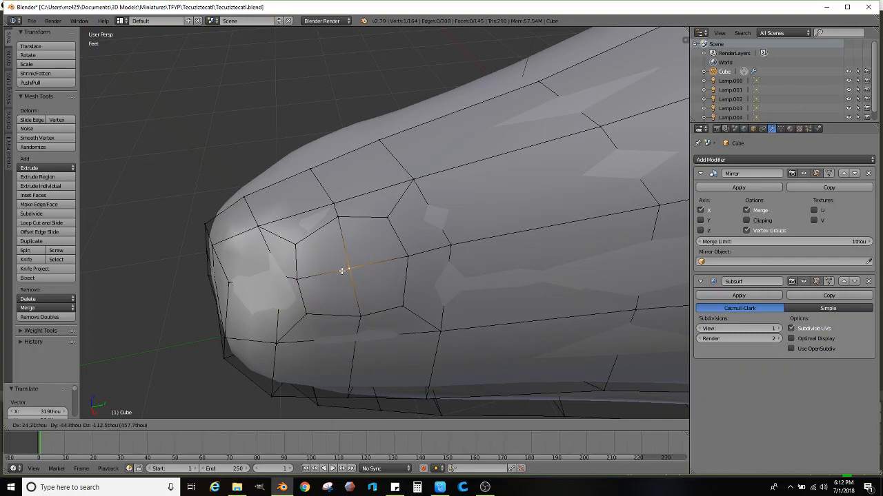
{"action": "left_click", "coordinate": [347, 271]}
{"action": "right_click", "coordinate": [407, 256]}
{"action": "key", "text": "g"}
{"action": "left_click", "coordinate": [411, 260]}
{"action": "right_click", "coordinate": [404, 297]}
{"action": "key", "text": "g"}
{"action": "left_click", "coordinate": [405, 298]}
{"action": "right_click", "coordinate": [312, 314]}
{"action": "key", "text": "g"}
{"action": "left_click", "coordinate": [326, 316]}
- Select the patch's four faces and extrude them outward into a short stalk
{"action": "key", "text": "3"}
{"action": "right_click", "coordinate": [372, 239]}
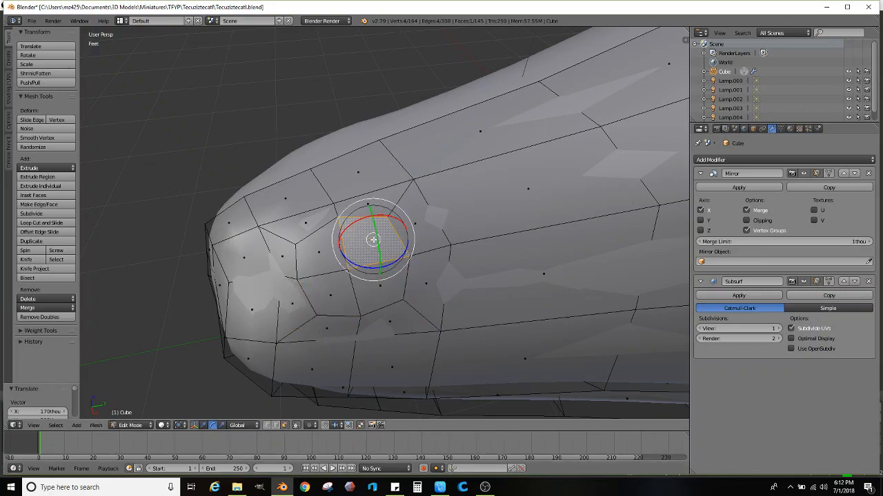
{"action": "right_click", "coordinate": [332, 292], "text": "ctrl"}
{"action": "right_click", "coordinate": [394, 294], "text": "ctrl"}
{"action": "middle_click_drag", "start_coordinate": [389, 295], "coordinate": [436, 291]}
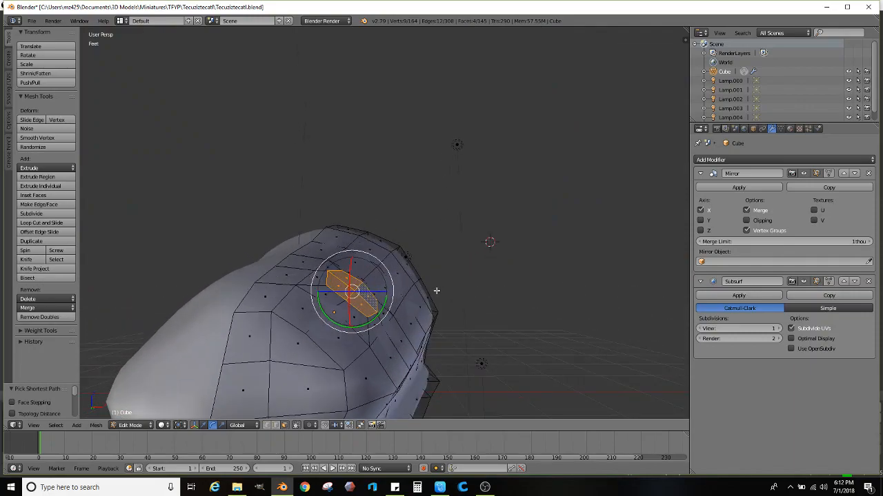
{"action": "key", "text": "e"}
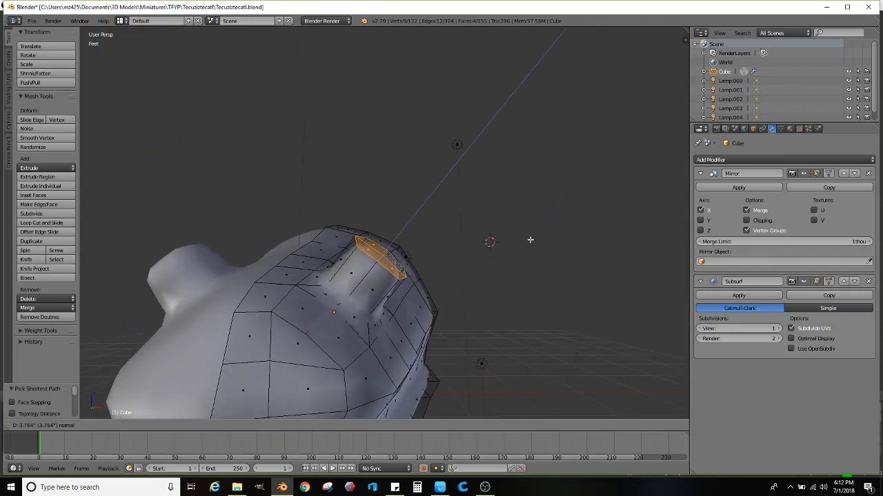
{"action": "left_click", "coordinate": [526, 241]}
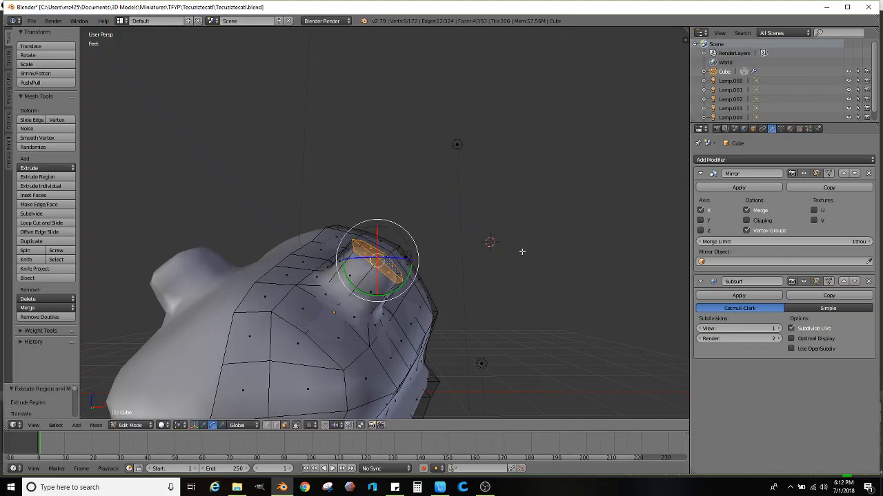
- Extrude the stalk's end faces farther out and scale them to about 0.765
{"action": "middle_click_drag", "start_coordinate": [522, 251], "coordinate": [527, 255]}
{"action": "key", "text": "e"}
{"action": "left_click", "coordinate": [575, 205]}
{"action": "key", "text": "s"}
{"action": "left_click", "coordinate": [522, 186]}
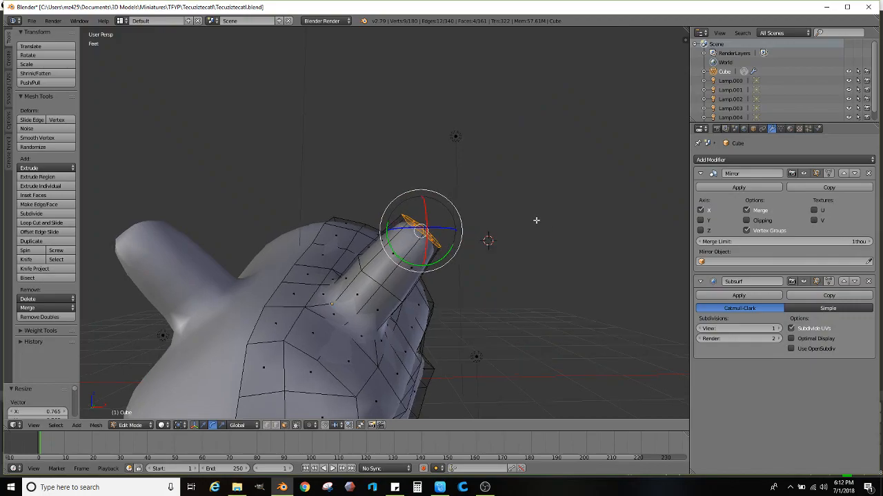
- Rotate the stalk's end faces and reposition them so the stalk leans upward and forward
{"action": "key", "text": "r"}
{"action": "left_click", "coordinate": [517, 191]}
{"action": "key", "text": "g"}
{"action": "left_click", "coordinate": [530, 200]}
{"action": "middle_click_drag", "start_coordinate": [511, 211], "coordinate": [463, 225]}
{"action": "key", "text": "g"}
{"action": "left_click", "coordinate": [465, 171]}
{"action": "key", "text": "g"}
{"action": "left_click", "coordinate": [477, 196]}
- Extrude a further stalk section about 3.3" long, bending its end forward and tapering it to about 0.839
{"action": "key", "text": "e"}
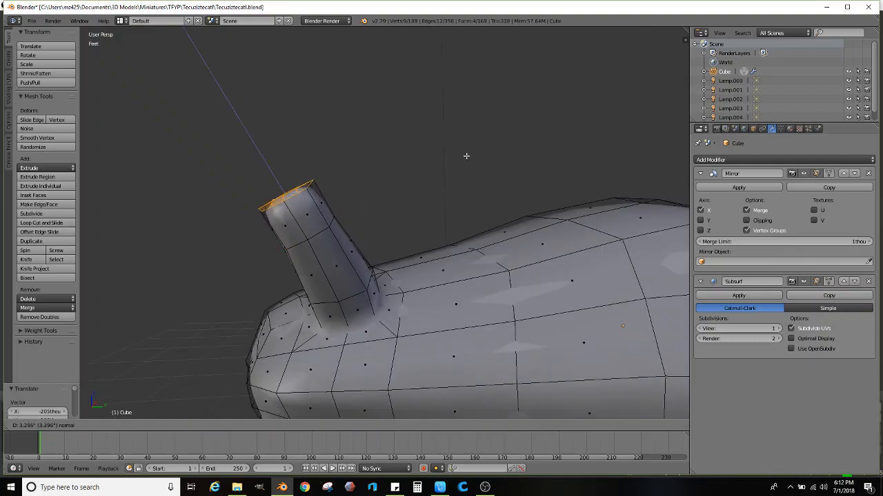
{"action": "left_click", "coordinate": [466, 157]}
{"action": "key", "text": "r"}
{"action": "left_click", "coordinate": [413, 162]}
{"action": "key", "text": "g"}
{"action": "left_click", "coordinate": [400, 170]}
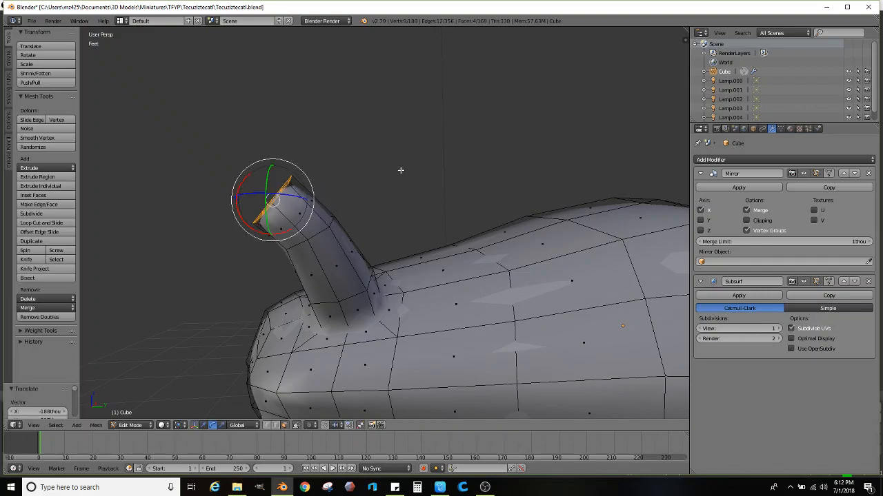
{"action": "key", "text": "s"}
{"action": "left_click", "coordinate": [400, 181]}
- Extrude another section from the stalk's end and taper it by scaling to about 0.822 and again to 0.928
{"action": "middle_click_drag", "start_coordinate": [400, 180], "coordinate": [570, 213]}
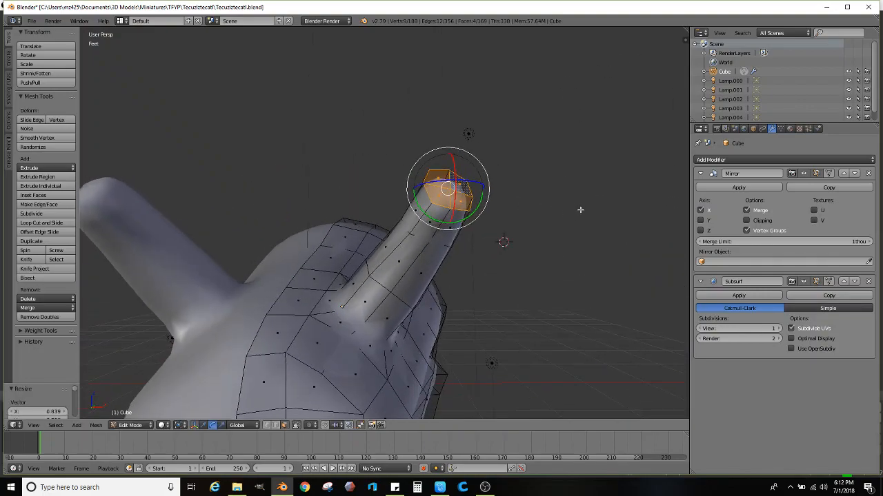
{"action": "key", "text": "e"}
{"action": "left_click", "coordinate": [598, 180]}
{"action": "key", "text": "s"}
{"action": "left_click", "coordinate": [588, 181]}
{"action": "middle_click_drag", "start_coordinate": [588, 181], "coordinate": [484, 199]}
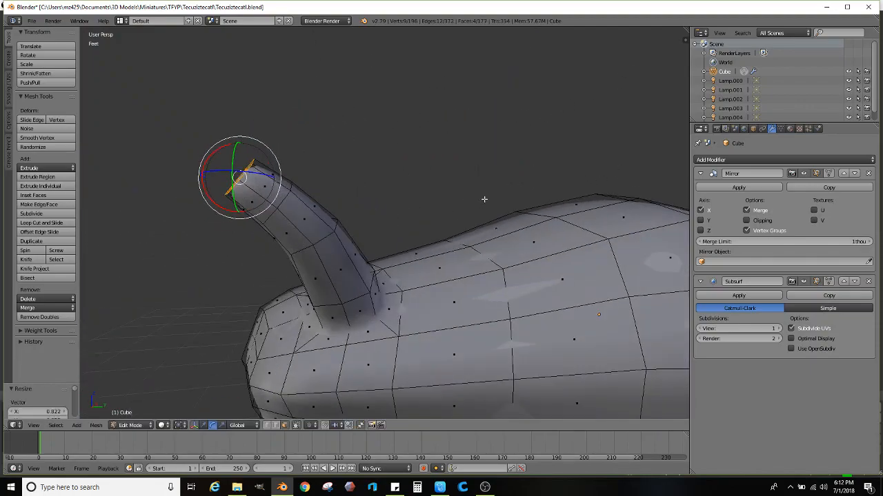
{"action": "key", "text": "s"}
{"action": "left_click", "coordinate": [463, 204]}
- Extrude the stalk's tip twice, widening the first section and shrinking the last to about 0.535 to form a knob
{"action": "key", "text": "e"}
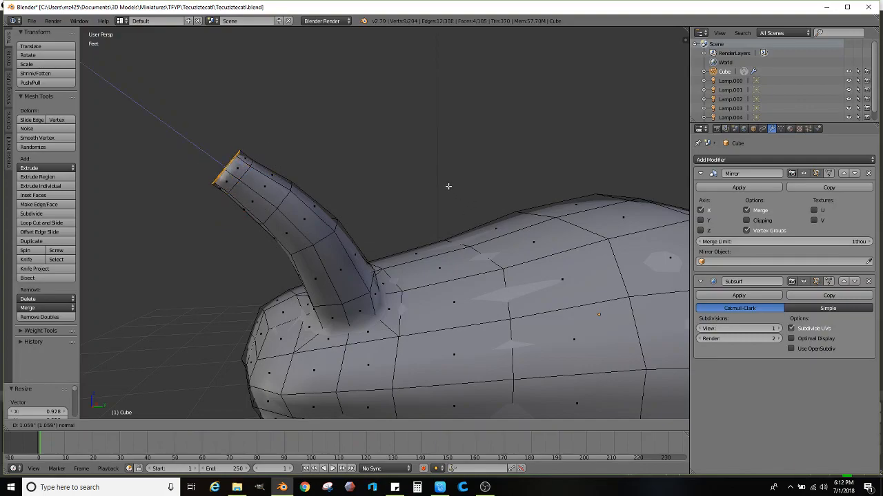
{"action": "left_click", "coordinate": [438, 173]}
{"action": "key", "text": "s"}
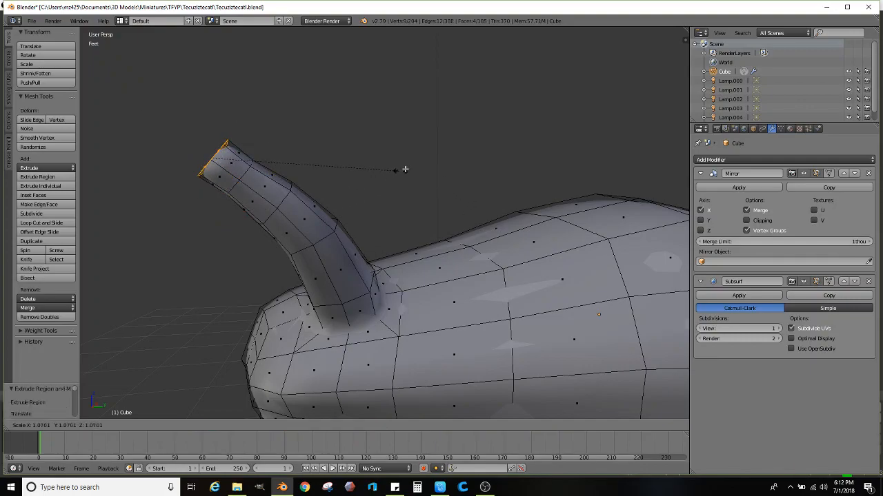
{"action": "left_click", "coordinate": [475, 142]}
{"action": "key", "text": "e"}
{"action": "left_click", "coordinate": [435, 124]}
{"action": "key", "text": "s"}
{"action": "left_click", "coordinate": [313, 131]}
- Cut an edge loop around the end section of the stalk's knob
{"action": "middle_click_drag", "start_coordinate": [284, 164], "coordinate": [316, 170]}
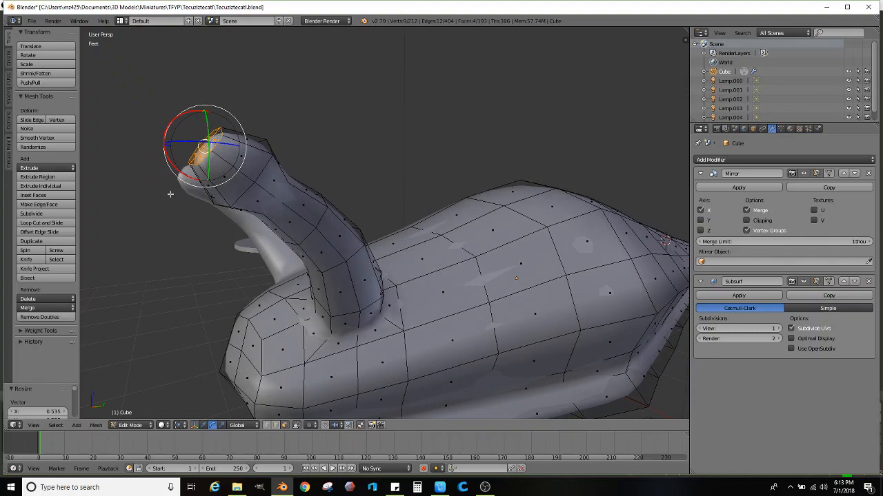
{"action": "left_click", "coordinate": [42, 223]}
{"action": "left_click", "coordinate": [262, 152]}
{"action": "left_click", "coordinate": [262, 153]}
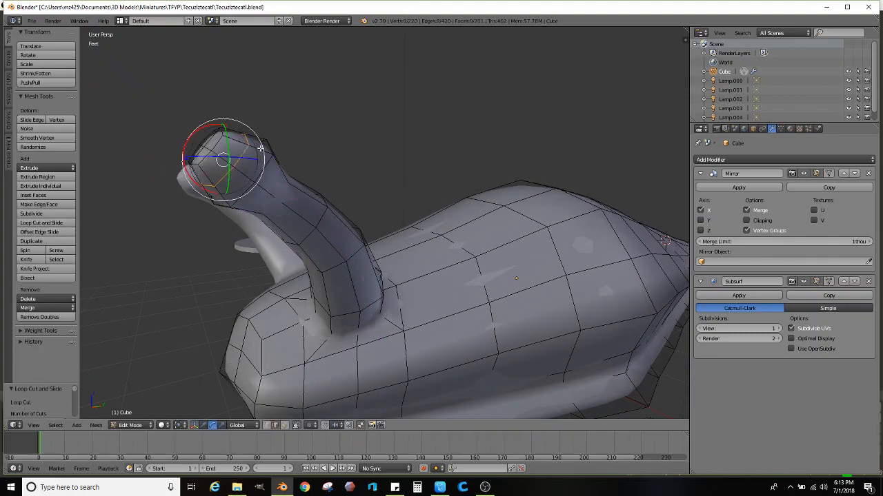
- Scale the knob's new edge loop to about 1.178 and cut another edge loop around the stalk near the knob
{"action": "key", "text": "s"}
{"action": "left_click", "coordinate": [388, 161]}
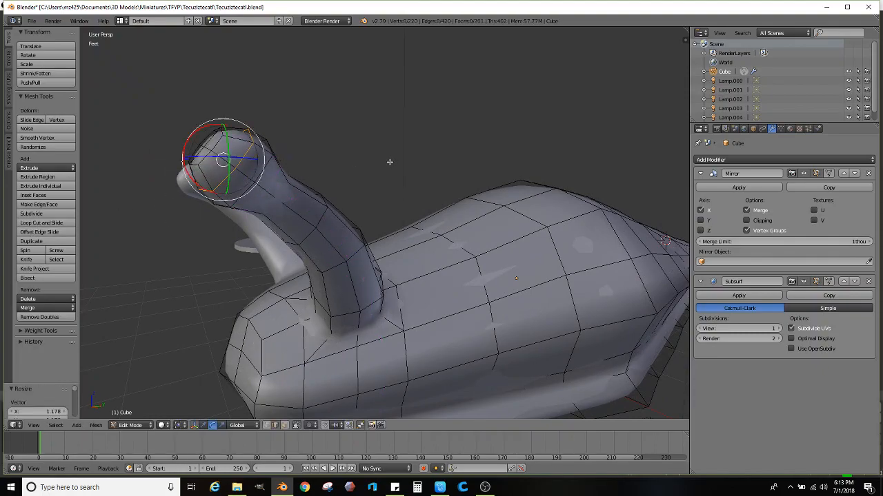
{"action": "left_click", "coordinate": [53, 222]}
{"action": "left_click", "coordinate": [268, 195]}
{"action": "left_click", "coordinate": [268, 193]}
- Adjust the width of the new loop, finishing at about 1.023, and scale the neighbouring loop by about 1.065
{"action": "middle_click_drag", "start_coordinate": [272, 187], "coordinate": [263, 163]}
{"action": "key", "text": "s"}
{"action": "left_click", "coordinate": [342, 164]}
{"action": "key", "text": "s"}
{"action": "left_click", "coordinate": [255, 160]}
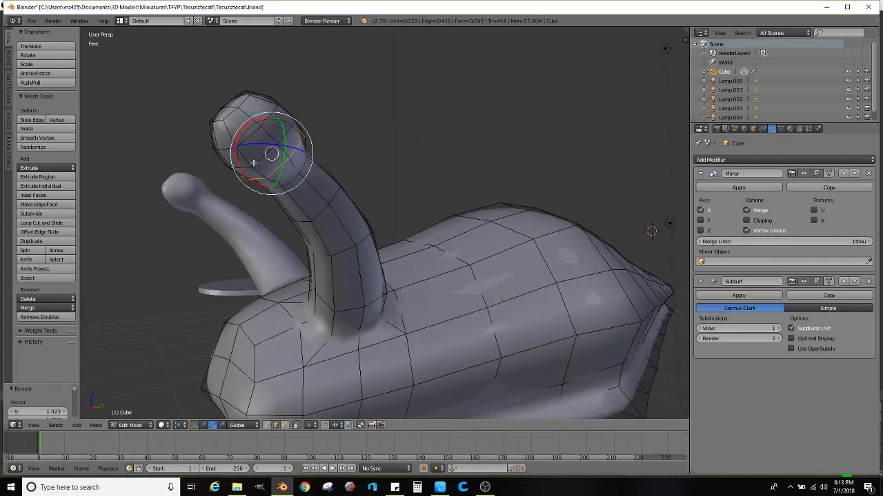
{"action": "key", "text": "super"}
{"action": "right_click", "coordinate": [257, 162], "text": "alt"}
{"action": "key", "text": "s"}
{"action": "left_click", "coordinate": [373, 153]}
- Scale the upper stalk with its knob to about 0.721 and move it down closer to the body
{"action": "mouse_move", "coordinate": [345, 164]}
{"action": "middle_mouse_down"}
{"action": "mouse_move", "coordinate": [310, 165]}
{"action": "mouse_move", "coordinate": [440, 206]}
{"action": "mouse_move", "coordinate": [450, 238]}
{"action": "mouse_move", "coordinate": [360, 256]}
{"action": "mouse_move", "coordinate": [368, 311]}
{"action": "mouse_move", "coordinate": [370, 279]}
{"action": "mouse_move", "coordinate": [315, 266]}
{"action": "mouse_move", "coordinate": [321, 270]}
{"action": "mouse_move", "coordinate": [264, 306]}
{"action": "mouse_move", "coordinate": [343, 285]}
{"action": "mouse_move", "coordinate": [360, 299]}
{"action": "mouse_move", "coordinate": [329, 304]}
{"action": "middle_mouse_up"}
{"action": "key", "text": "z"}
{"action": "mouse_move", "coordinate": [400, 259]}
{"action": "left_mouse_down", "text": "ctrl"}
{"action": "mouse_move", "coordinate": [247, 138]}
{"action": "mouse_move", "coordinate": [263, 128]}
{"action": "left_mouse_up", "text": "ctrl"}
{"action": "mouse_move", "coordinate": [262, 128]}
{"action": "middle_mouse_down"}
{"action": "mouse_move", "coordinate": [506, 232]}
{"action": "mouse_move", "coordinate": [509, 250]}
{"action": "mouse_move", "coordinate": [573, 246]}
{"action": "middle_mouse_up"}
{"action": "key", "text": "z"}
{"action": "key", "text": "s"}
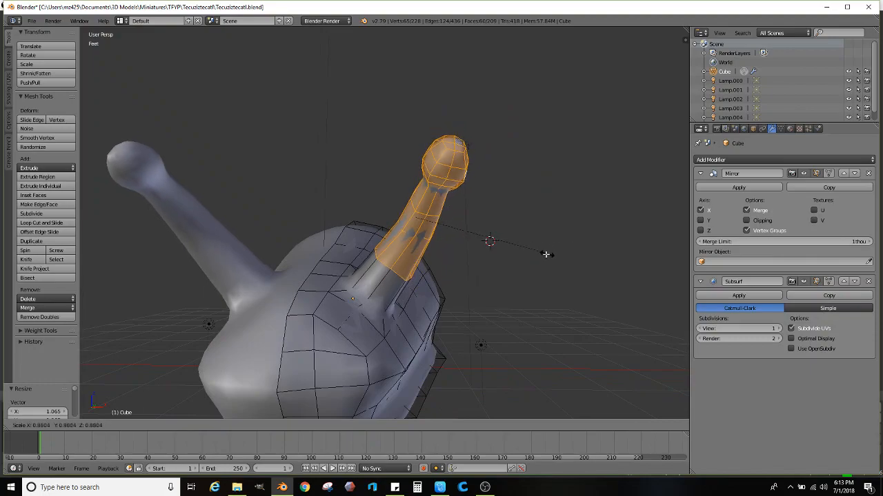
{"action": "left_click", "coordinate": [520, 256]}
{"action": "key", "text": "g"}
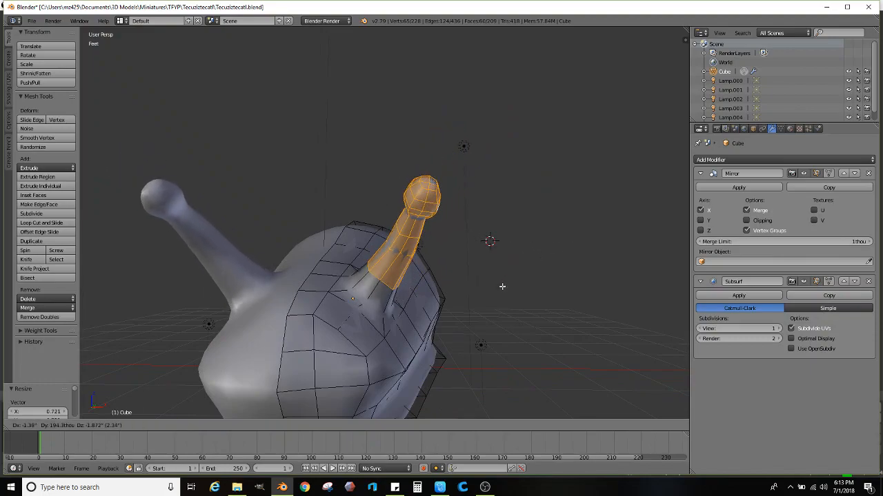
{"action": "left_click", "coordinate": [470, 285]}
- Rotate the selected upper stalk to align it with its base and adjust its scale
{"action": "middle_click_drag", "start_coordinate": [471, 286], "coordinate": [412, 253]}
{"action": "scroll", "coordinate": [404, 271], "scroll_direction": "up", "scroll_amount": 1}
{"action": "key", "text": "r"}
{"action": "left_click", "coordinate": [386, 266]}
{"action": "key", "text": "s"}
{"action": "left_click", "coordinate": [523, 277]}
- Reposition individual vertices around the stalk's base to smooth its transition into the body
{"action": "scroll", "coordinate": [415, 277], "scroll_direction": "up", "scroll_amount": 2}
{"action": "scroll", "coordinate": [428, 275], "scroll_direction": "up", "scroll_amount": 1}
{"action": "scroll", "coordinate": [412, 296], "scroll_direction": "up", "scroll_amount": 1}
{"action": "right_click", "coordinate": [399, 251]}
{"action": "key", "text": "g"}
{"action": "left_click", "coordinate": [428, 223]}
{"action": "right_click", "coordinate": [471, 270]}
{"action": "key", "text": "g"}
{"action": "left_click", "coordinate": [442, 256]}
{"action": "key", "text": "g"}
{"action": "left_click", "coordinate": [378, 260]}
{"action": "right_click", "coordinate": [374, 197]}
{"action": "key", "text": "g"}
{"action": "left_click", "coordinate": [371, 194]}
{"action": "right_click", "coordinate": [427, 206]}
{"action": "key", "text": "g"}
{"action": "left_click", "coordinate": [435, 210]}
{"action": "right_click", "coordinate": [423, 213]}
{"action": "key", "text": "g"}
{"action": "left_click", "coordinate": [429, 208]}
- Inset the head face in front of the stalk by extruding it in place and scaling it inward
{"action": "middle_click_drag", "start_coordinate": [407, 257], "coordinate": [324, 286]}
{"action": "left_click", "coordinate": [285, 426]}
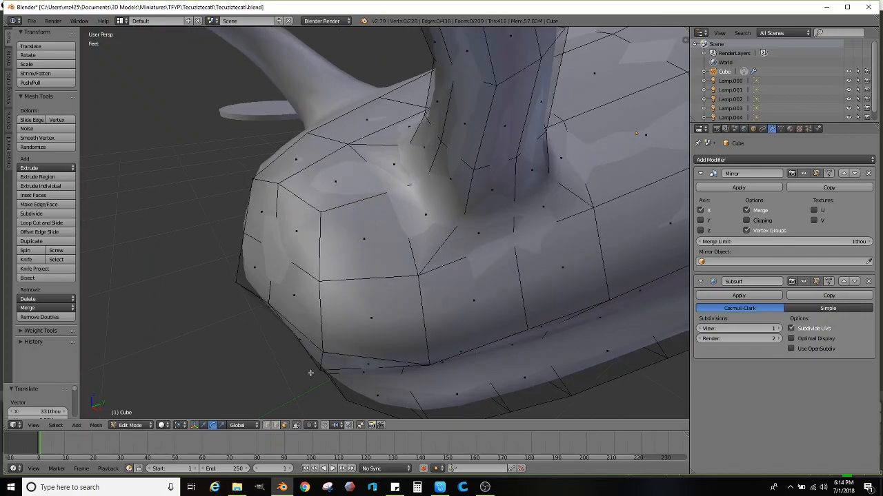
{"action": "right_click", "coordinate": [369, 241]}
{"action": "scroll", "coordinate": [373, 265], "scroll_direction": "down", "scroll_amount": 1}
{"action": "scroll", "coordinate": [206, 243], "scroll_direction": "up", "scroll_amount": 1}
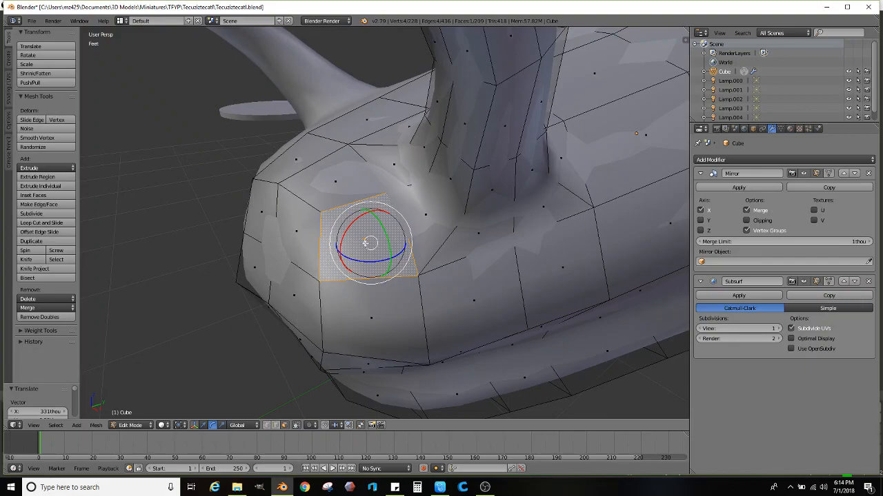
{"action": "scroll", "coordinate": [458, 239], "scroll_direction": "up", "scroll_amount": 1}
{"action": "key", "text": "e"}
{"action": "right_click", "coordinate": [536, 221]}
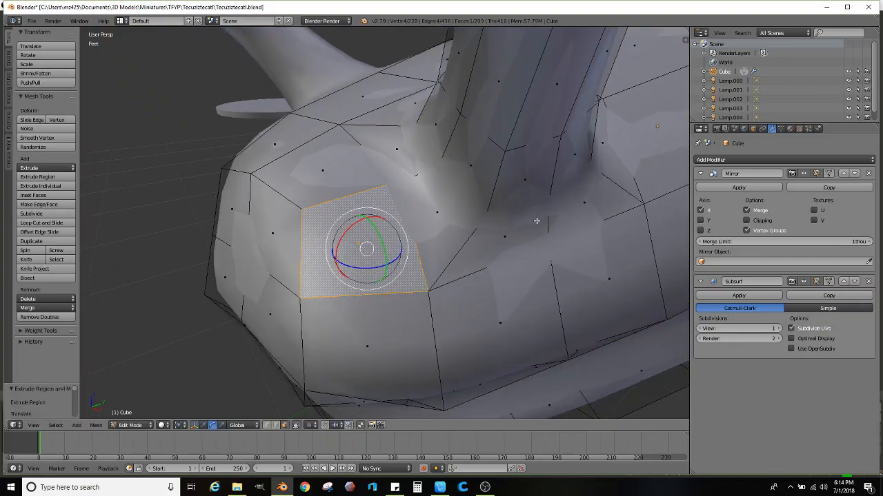
{"action": "key", "text": "e"}
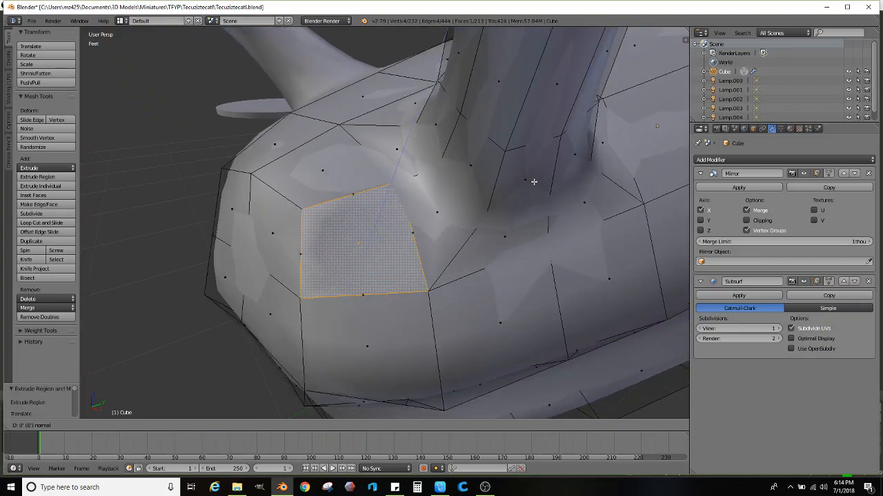
{"action": "left_click", "coordinate": [480, 200]}
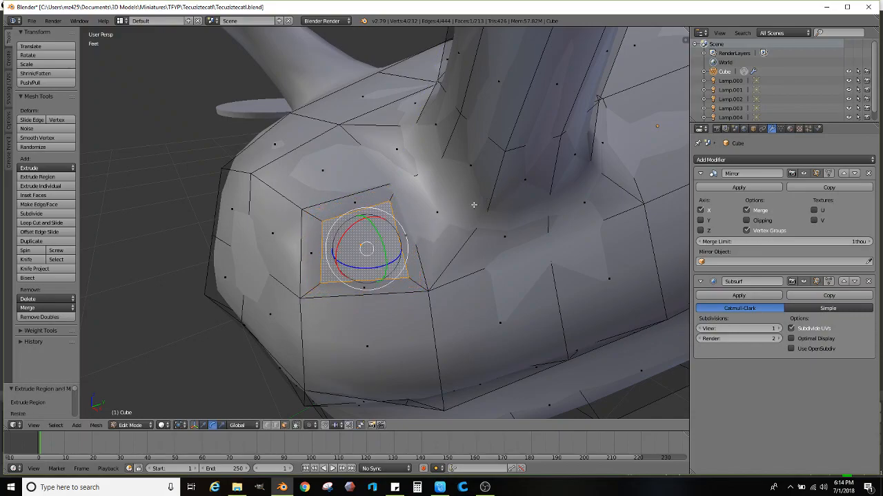
- Subdivide the inset face with one cut and move its edge midpoints outward to form a rounder outline
{"action": "left_click", "coordinate": [41, 215]}
{"action": "scroll", "coordinate": [334, 261], "scroll_direction": "up", "scroll_amount": 1}
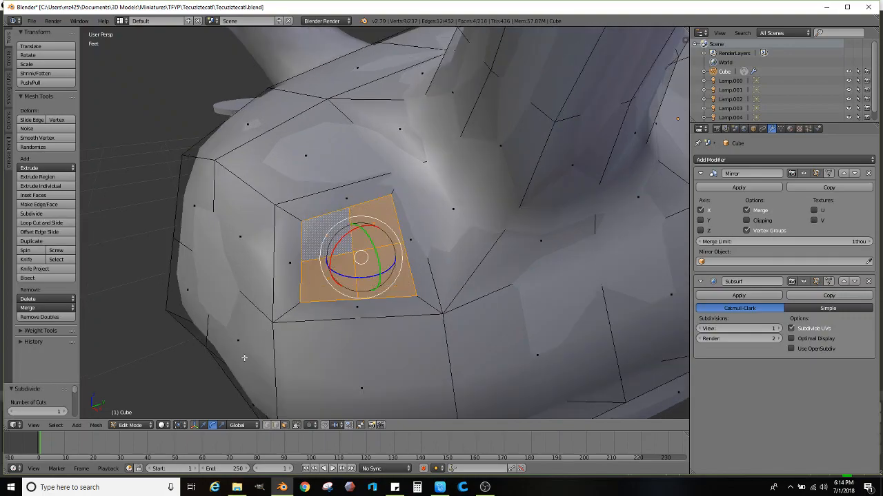
{"action": "left_click_drag", "start_coordinate": [344, 221], "coordinate": [349, 210]}
{"action": "right_click", "coordinate": [352, 208]}
{"action": "middle_click_drag", "start_coordinate": [352, 207], "coordinate": [364, 237]}
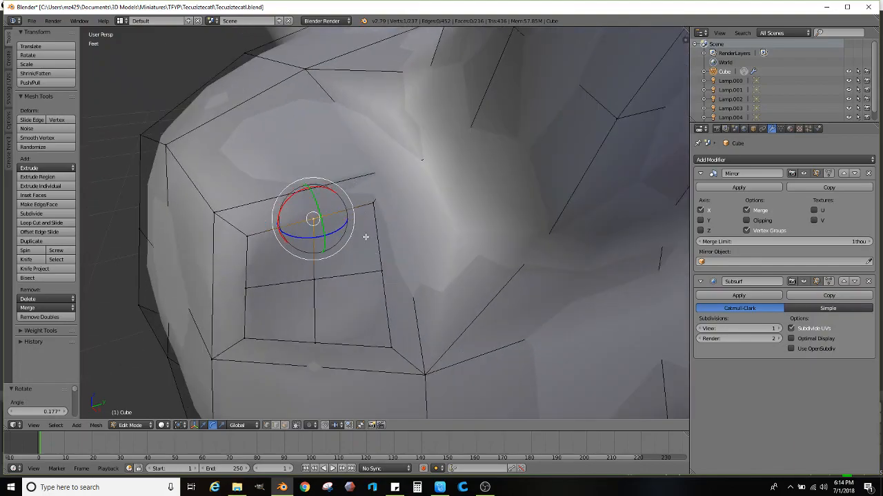
{"action": "key", "text": "g"}
{"action": "left_click", "coordinate": [369, 221]}
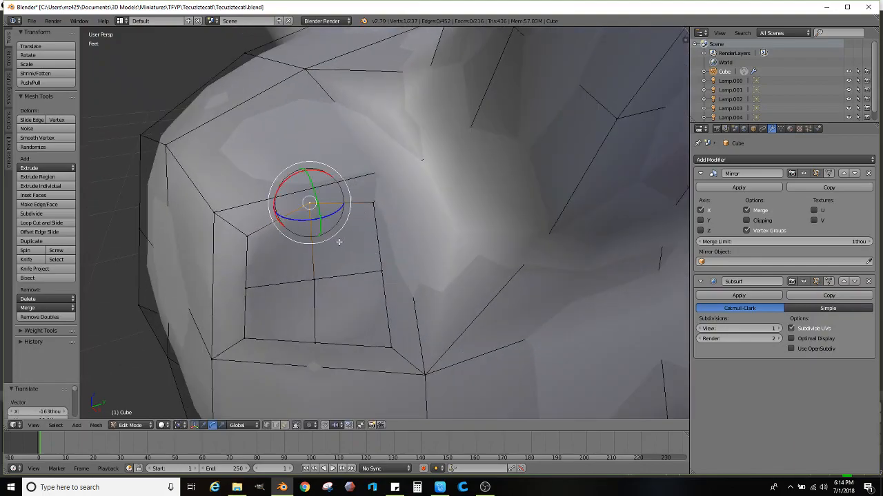
{"action": "right_click", "coordinate": [255, 286]}
{"action": "key", "text": "g"}
{"action": "left_click", "coordinate": [232, 290]}
{"action": "right_click", "coordinate": [315, 343]}
{"action": "key", "text": "g"}
{"action": "left_click", "coordinate": [311, 356]}
{"action": "right_click", "coordinate": [382, 275]}
{"action": "key", "text": "g"}
{"action": "left_click", "coordinate": [398, 276]}
- Move the corner vertices of the inset patch and its surrounding face to even out the circular outline
{"action": "right_click", "coordinate": [425, 375]}
{"action": "key", "text": "g"}
{"action": "left_click", "coordinate": [435, 369]}
{"action": "right_click", "coordinate": [391, 172]}
{"action": "key", "text": "g"}
{"action": "left_click", "coordinate": [405, 173]}
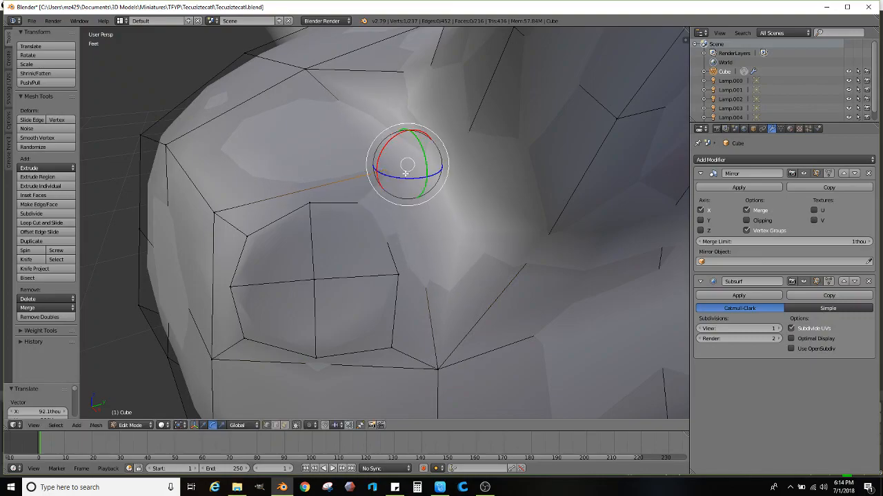
{"action": "right_click", "coordinate": [386, 344]}
{"action": "key", "text": "g"}
{"action": "left_click", "coordinate": [423, 312]}
{"action": "right_click", "coordinate": [379, 203]}
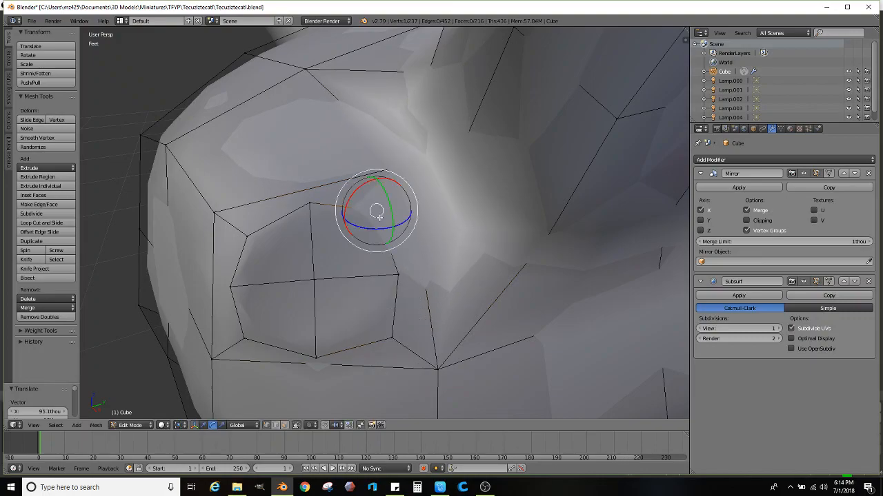
- Select the four faces of the rounded patch and examine its placement on the head from several angles
{"action": "right_click", "coordinate": [349, 252]}
{"action": "right_click", "coordinate": [284, 310], "text": "ctrl"}
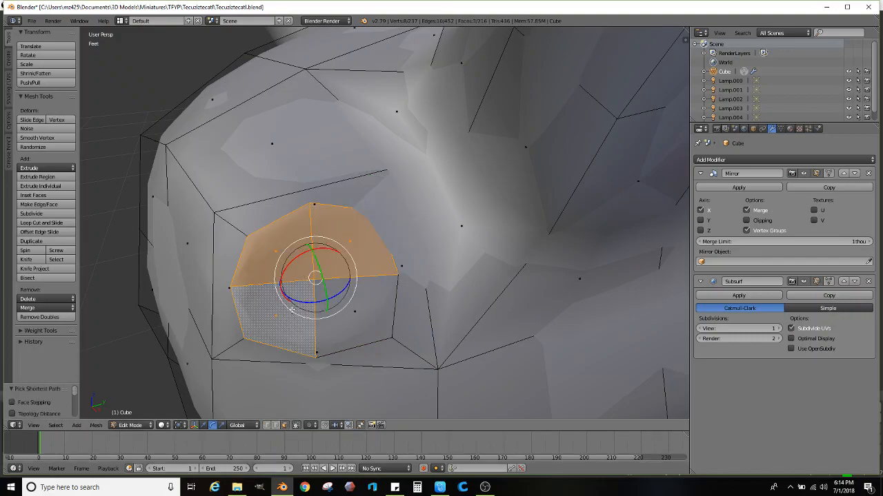
{"action": "right_click", "coordinate": [353, 321], "text": "ctrl"}
{"action": "middle_click_drag", "start_coordinate": [354, 322], "coordinate": [443, 265]}
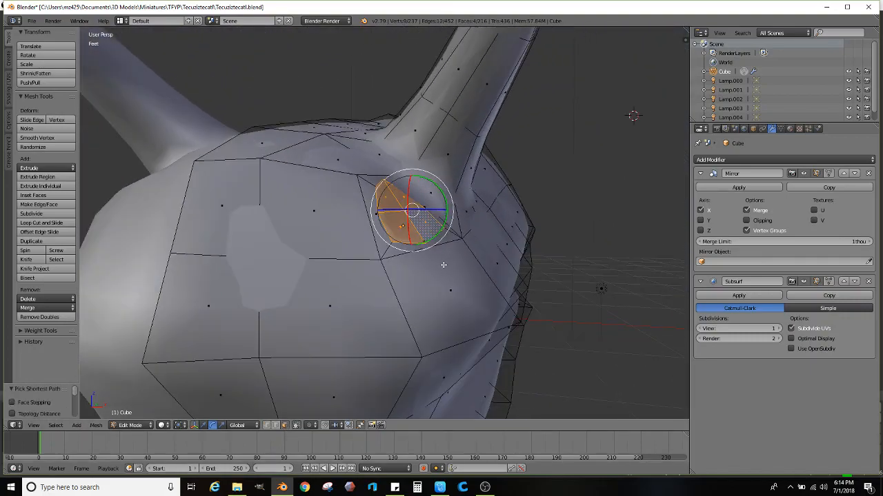
{"action": "scroll", "coordinate": [461, 247], "scroll_direction": "down", "scroll_amount": 5}
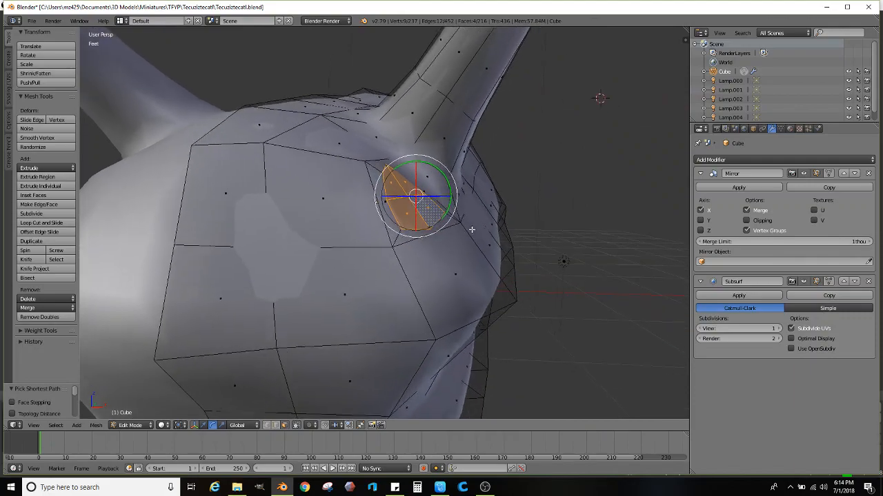
{"action": "middle_click_drag", "start_coordinate": [458, 238], "coordinate": [455, 270]}
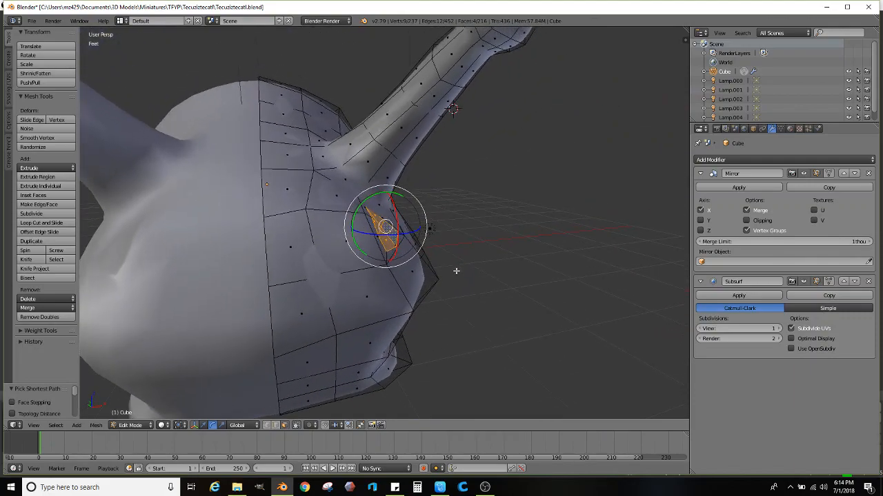
{"action": "scroll", "coordinate": [461, 271], "scroll_direction": "up", "scroll_amount": 4}
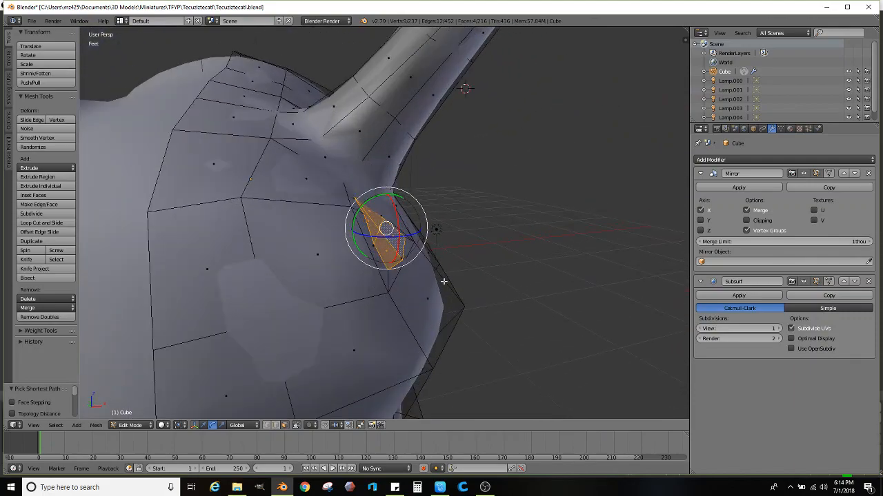
{"action": "middle_click_drag", "start_coordinate": [437, 297], "coordinate": [408, 290]}
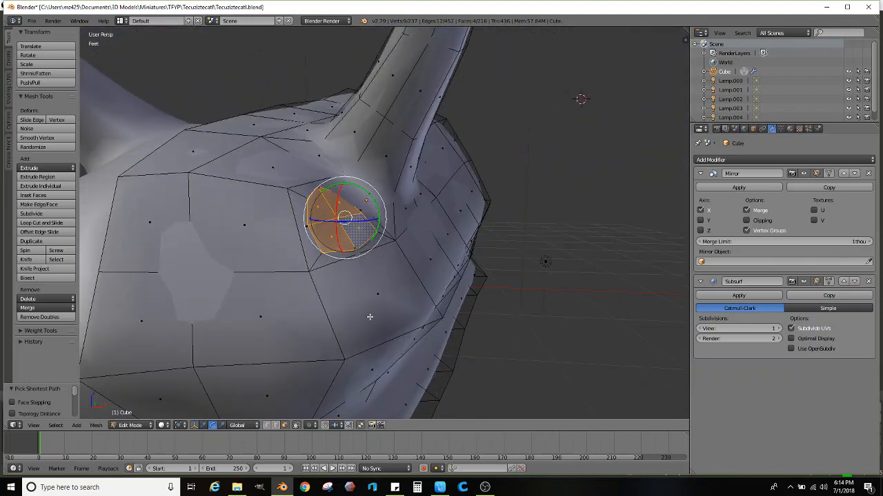
{"action": "middle_click_drag", "start_coordinate": [283, 367], "coordinate": [342, 323]}
- Undo the rounding, subdivision and inset of the head face in front of the stalk
{"action": "key", "text": "ctrl+z"}
{"action": "key", "text": "ctrl+z"}
{"action": "key", "text": "ctrl+z"}
{"action": "key", "text": "ctrl+z"}
{"action": "key", "text": "ctrl+z"}
{"action": "key", "text": "ctrl+z"}
{"action": "key", "text": "ctrl+z"}
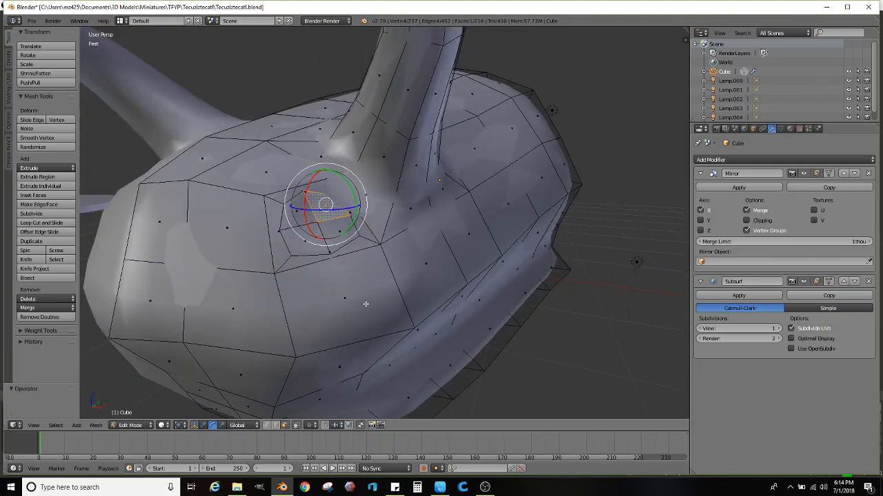
{"action": "key", "text": "ctrl+z"}
{"action": "key", "text": "ctrl+z"}
{"action": "key", "text": "ctrl+z"}
{"action": "key", "text": "ctrl+z"}
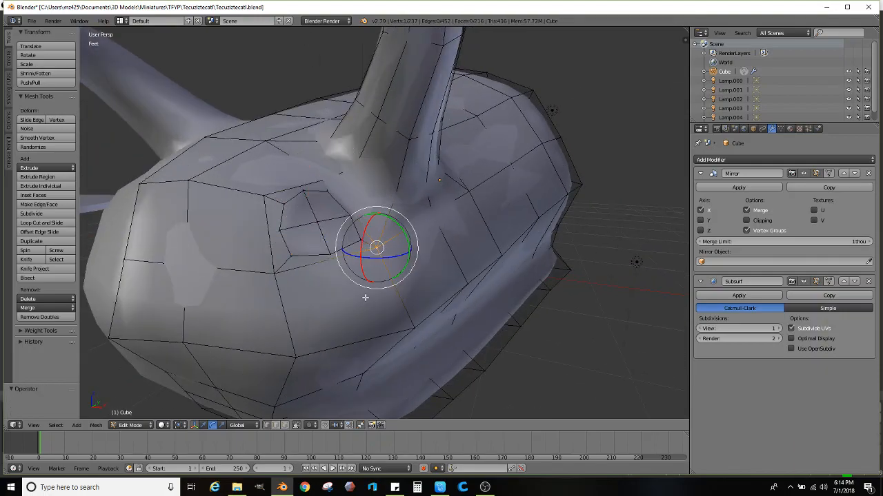
{"action": "key", "text": "ctrl+z"}
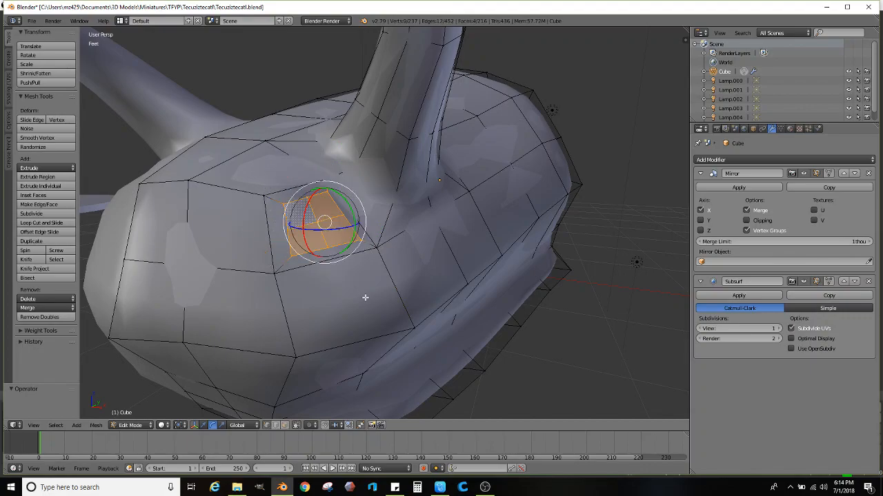
{"action": "key", "text": "ctrl+z"}
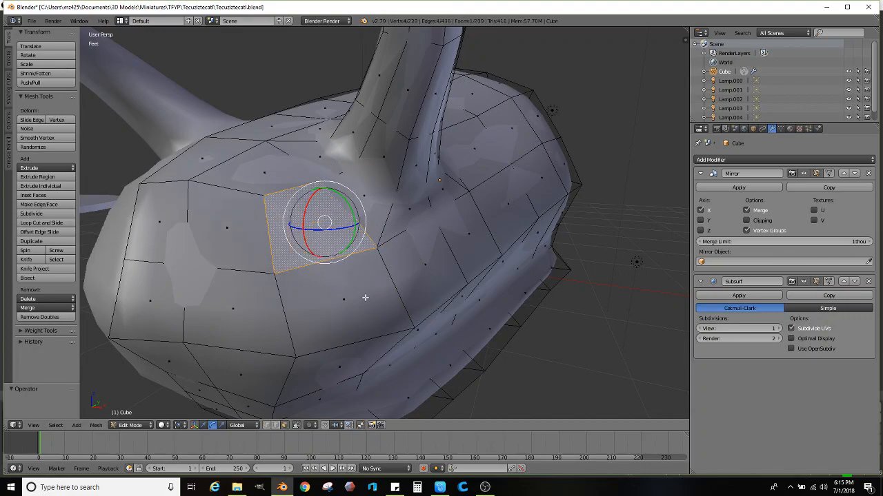
- Rotate the next lower face on the head's side about 7.88° and inset it by extruding in place and scaling inward
{"action": "middle_click_drag", "start_coordinate": [360, 297], "coordinate": [476, 290]}
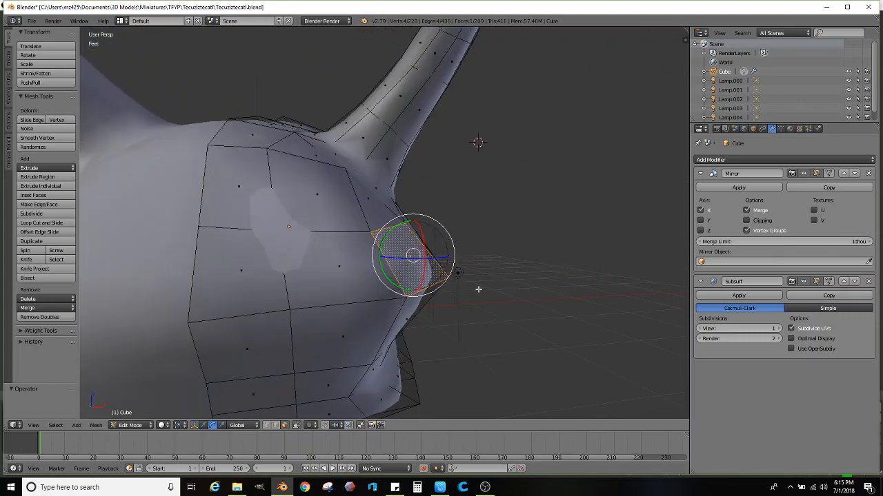
{"action": "key", "text": "r"}
{"action": "left_click", "coordinate": [541, 291]}
{"action": "middle_click_drag", "start_coordinate": [538, 291], "coordinate": [483, 321]}
{"action": "key", "text": "e"}
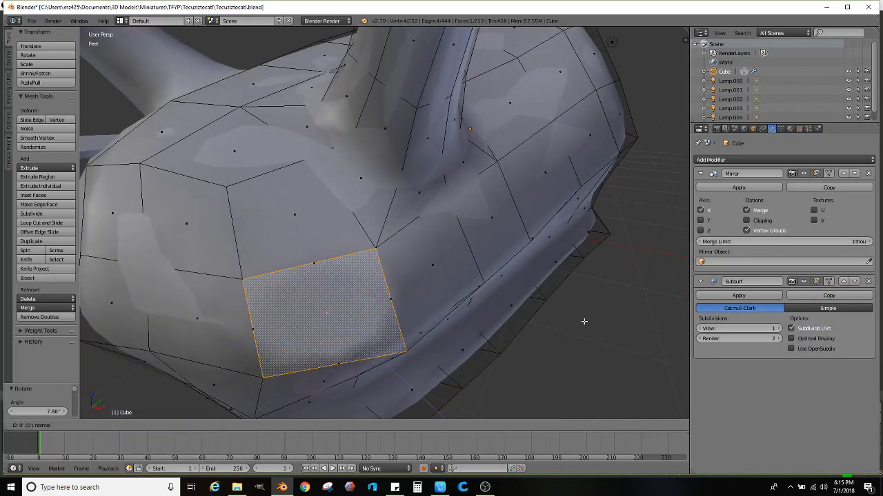
{"action": "key", "text": "s"}
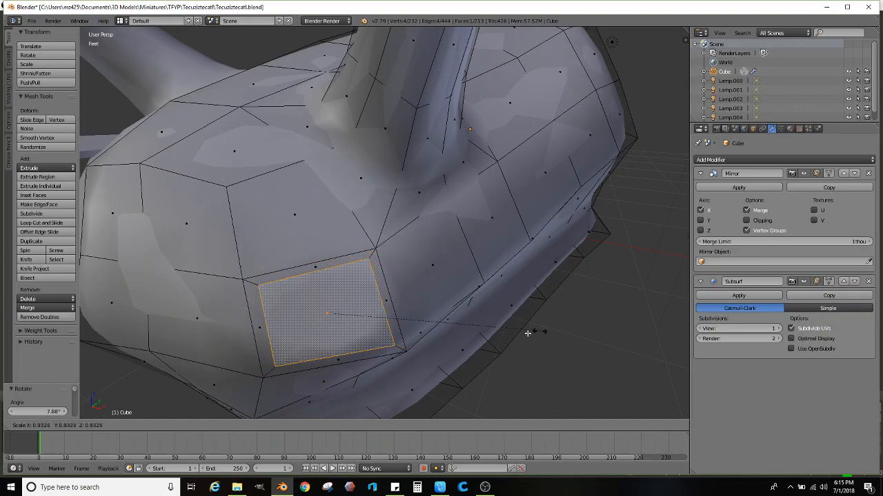
{"action": "left_click", "coordinate": [491, 331]}
{"action": "scroll", "coordinate": [344, 346], "scroll_direction": "up", "scroll_amount": 3}
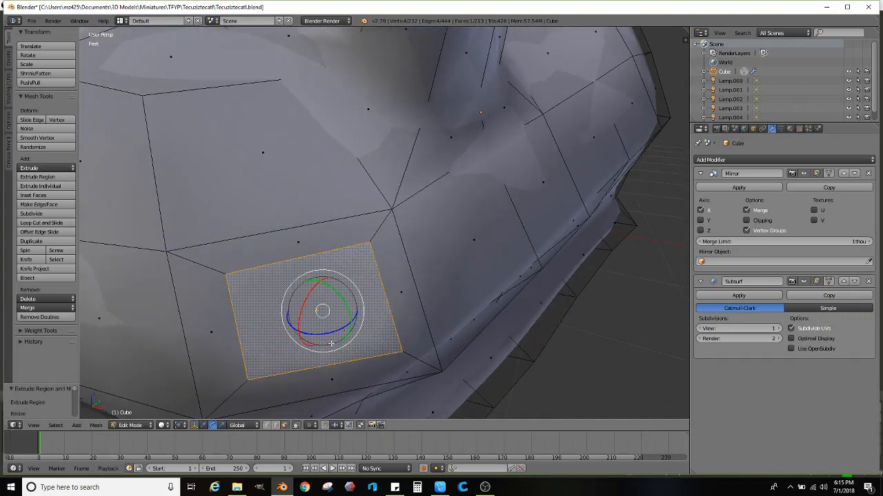
- Move the upper and lower edges of the inset face to even out its shape
{"action": "right_click", "coordinate": [278, 275]}
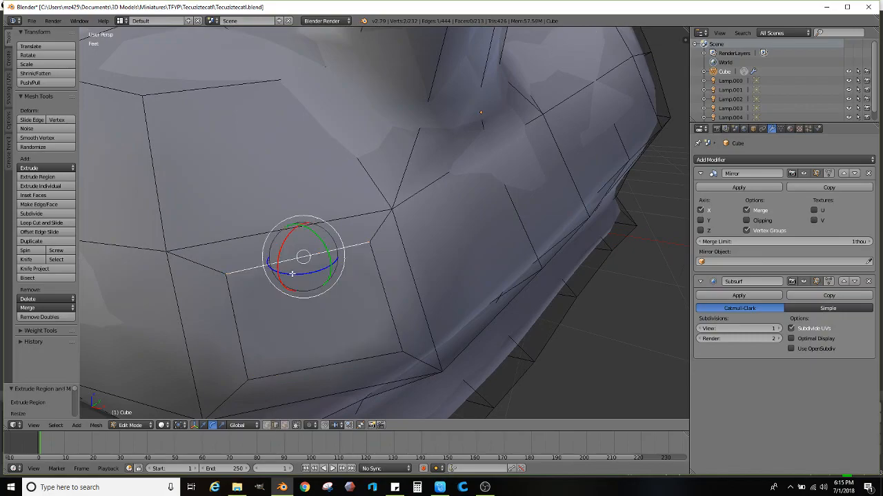
{"action": "middle_click_drag", "start_coordinate": [295, 268], "coordinate": [283, 269]}
{"action": "key", "text": "g"}
{"action": "left_click", "coordinate": [297, 269]}
{"action": "right_click", "coordinate": [281, 367]}
{"action": "key", "text": "g"}
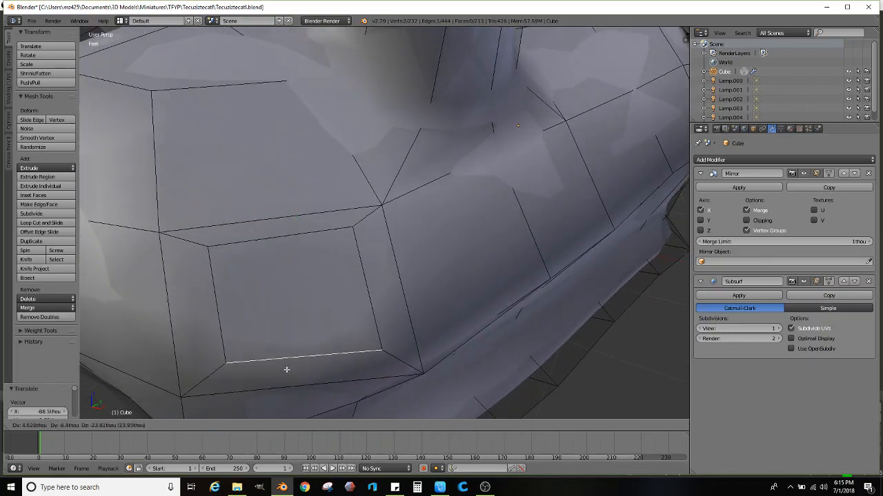
{"action": "left_click", "coordinate": [282, 372]}
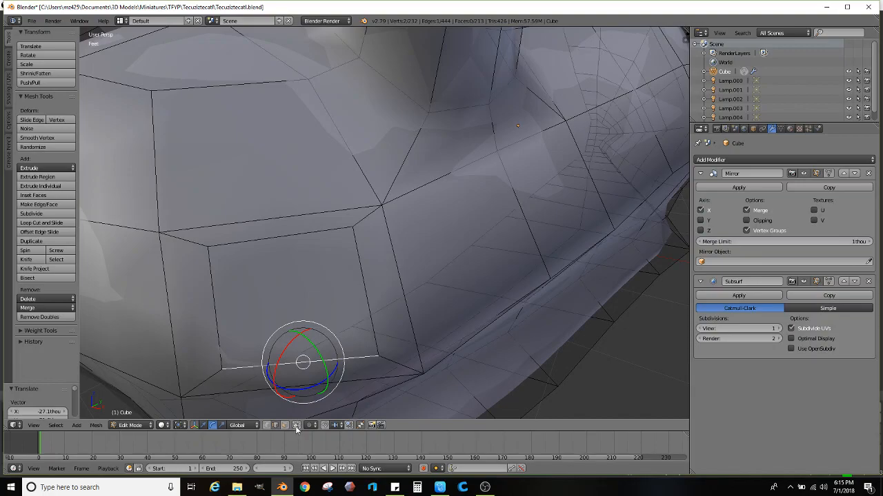
- Subdivide the inset face with one cut and scale its four corner vertices inward to 0.7
{"action": "right_click", "coordinate": [265, 305]}
{"action": "left_click", "coordinate": [49, 215]}
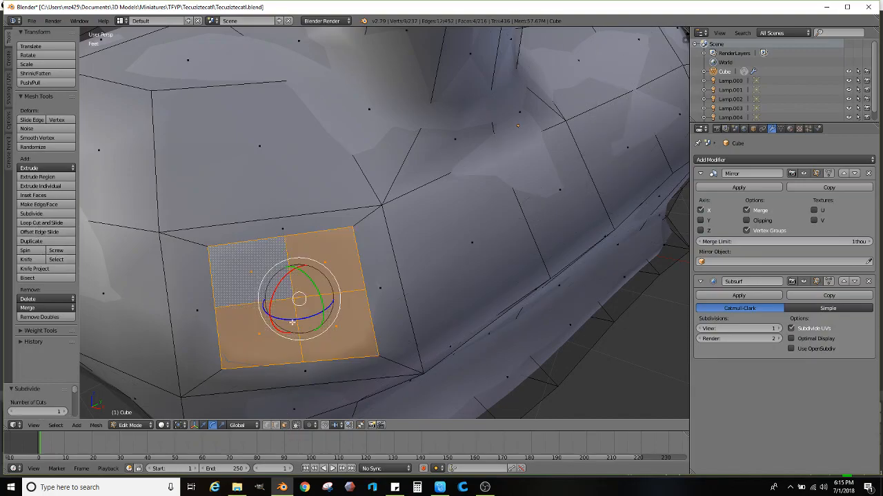
{"action": "right_click", "coordinate": [224, 253]}
{"action": "right_click", "coordinate": [379, 354], "text": "shift"}
{"action": "right_click", "coordinate": [234, 361], "text": "shift"}
{"action": "right_click", "coordinate": [352, 228], "text": "shift"}
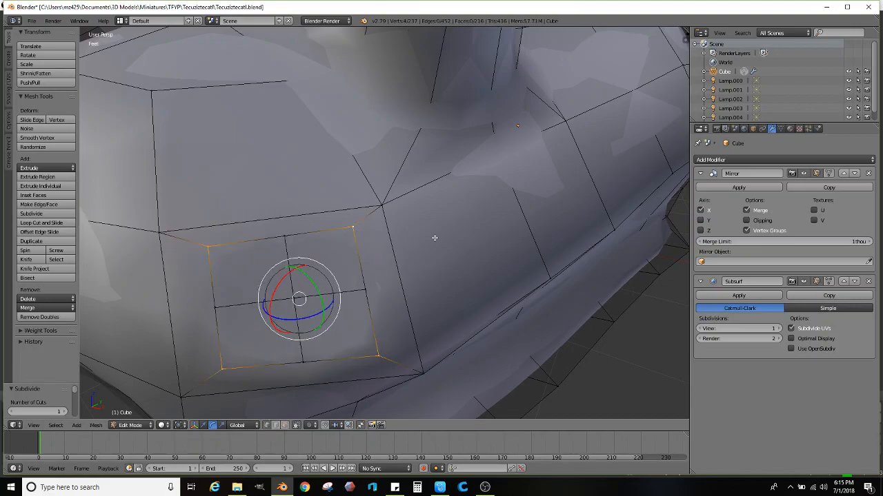
{"action": "key", "text": "s"}
{"action": "left_click", "coordinate": [396, 265]}
- Round the patch outline by scaling its upper and lower vertices to about 1.184 and its side vertices to about 0.944
{"action": "right_click", "coordinate": [355, 290]}
{"action": "right_click", "coordinate": [279, 240]}
{"action": "right_click", "coordinate": [299, 358], "text": "shift"}
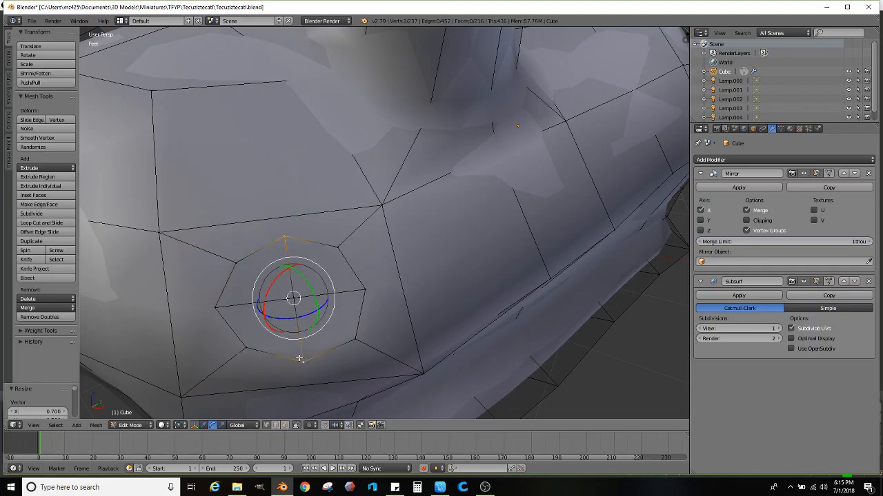
{"action": "key", "text": "s"}
{"action": "left_click", "coordinate": [441, 311]}
{"action": "right_click", "coordinate": [372, 287]}
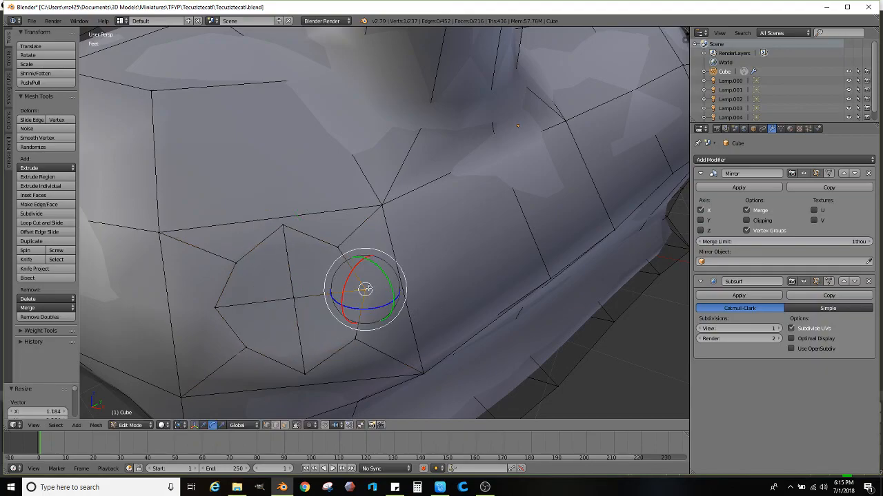
{"action": "right_click", "coordinate": [218, 306], "text": "shift"}
{"action": "key", "text": "s"}
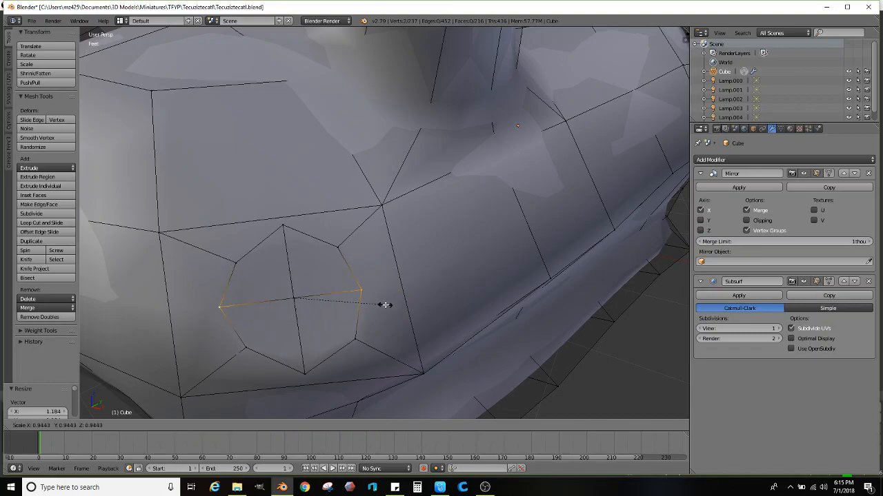
{"action": "left_click", "coordinate": [385, 305]}
- Select the round patch's four faces, scale them, and extrude them outward to start a lower stalk
{"action": "left_click", "coordinate": [285, 426]}
{"action": "right_click", "coordinate": [307, 286]}
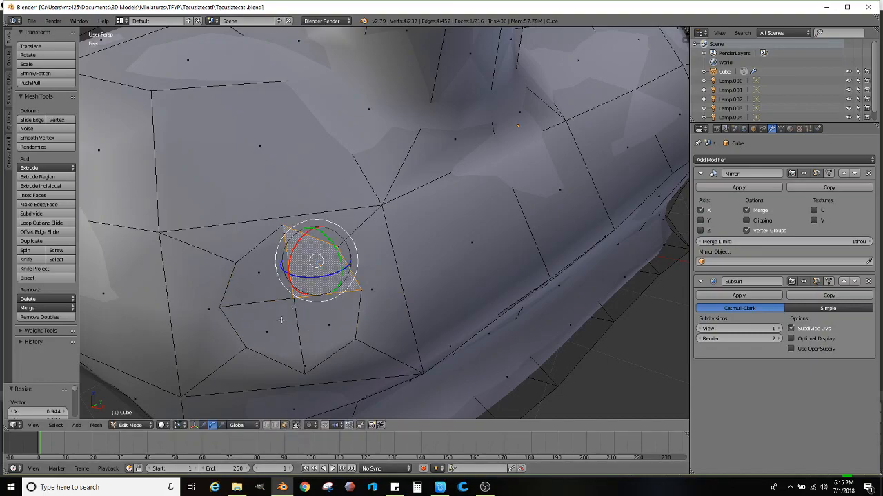
{"action": "right_click", "coordinate": [314, 317], "text": "ctrl"}
{"action": "scroll", "coordinate": [333, 330], "scroll_direction": "down", "scroll_amount": 3}
{"action": "middle_click_drag", "start_coordinate": [341, 324], "coordinate": [573, 272]}
{"action": "scroll", "coordinate": [399, 312], "scroll_direction": "down", "scroll_amount": 3}
{"action": "key", "text": "s"}
{"action": "left_click", "coordinate": [485, 316]}
{"action": "key", "text": "e"}
{"action": "left_click", "coordinate": [571, 277]}
- Rotate and move the extruded end faces to angle the lower stalk's first segment
{"action": "key", "text": "r"}
{"action": "left_click", "coordinate": [554, 310]}
{"action": "middle_click_drag", "start_coordinate": [554, 310], "coordinate": [571, 306]}
{"action": "key", "text": "g"}
{"action": "left_click", "coordinate": [516, 371]}
{"action": "key", "text": "r"}
{"action": "left_click", "coordinate": [567, 325]}
- Extrude the lower stalk's next segment, then scale, move and rotate its end to continue the bend
{"action": "key", "text": "e"}
{"action": "left_click", "coordinate": [632, 295]}
{"action": "key", "text": "s"}
{"action": "left_click", "coordinate": [618, 301]}
{"action": "middle_click_drag", "start_coordinate": [619, 301], "coordinate": [526, 280]}
{"action": "scroll", "coordinate": [524, 282], "scroll_direction": "up", "scroll_amount": 2}
{"action": "key", "text": "s"}
{"action": "left_click", "coordinate": [538, 292]}
{"action": "key", "text": "g"}
{"action": "left_click", "coordinate": [528, 299]}
{"action": "key", "text": "r"}
{"action": "left_click", "coordinate": [529, 320]}
- Form a knob at the lower stalk's tip with extrusions, scaling the first ring to about 1.378 and the end to about 0.507
{"action": "key", "text": "e"}
{"action": "left_click", "coordinate": [556, 306]}
{"action": "key", "text": "s"}
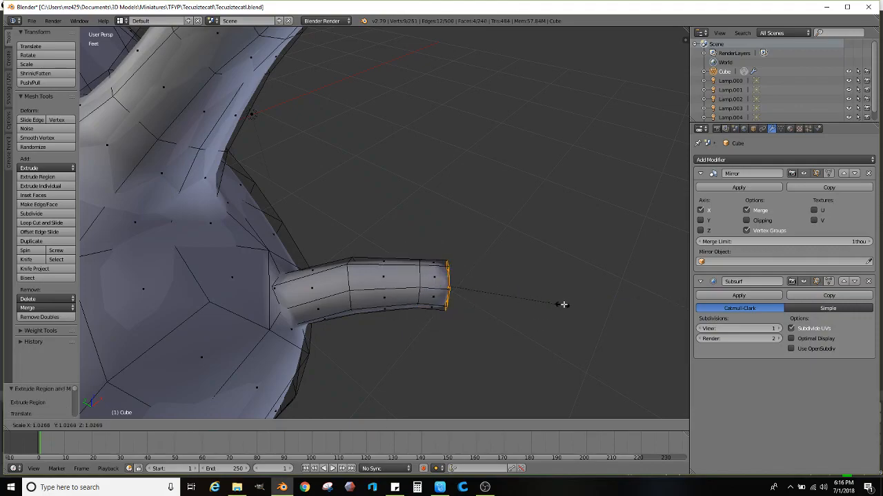
{"action": "left_click", "coordinate": [602, 282]}
{"action": "key", "text": "e"}
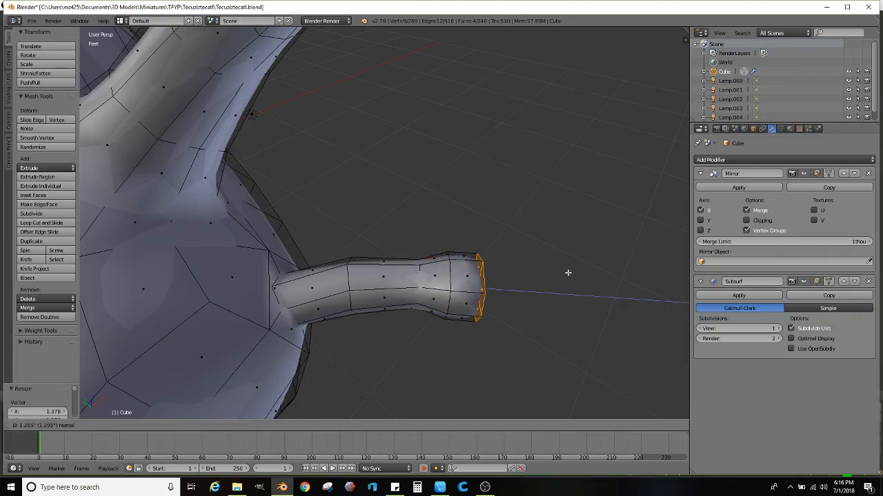
{"action": "left_click", "coordinate": [519, 287]}
- Select the whole lower stalk with its base, rotate it about 4.26°, and move it closer to the head
{"action": "scroll", "coordinate": [483, 269], "scroll_direction": "down", "scroll_amount": 2}
{"action": "mouse_move", "coordinate": [476, 262]}
{"action": "middle_mouse_down"}
{"action": "mouse_move", "coordinate": [397, 238]}
{"action": "mouse_move", "coordinate": [427, 278]}
{"action": "mouse_move", "coordinate": [417, 247]}
{"action": "mouse_move", "coordinate": [366, 279]}
{"action": "mouse_move", "coordinate": [342, 254]}
{"action": "mouse_move", "coordinate": [350, 256]}
{"action": "mouse_move", "coordinate": [379, 279]}
{"action": "mouse_move", "coordinate": [278, 251]}
{"action": "mouse_move", "coordinate": [282, 285]}
{"action": "middle_mouse_up"}
{"action": "key", "text": "z"}
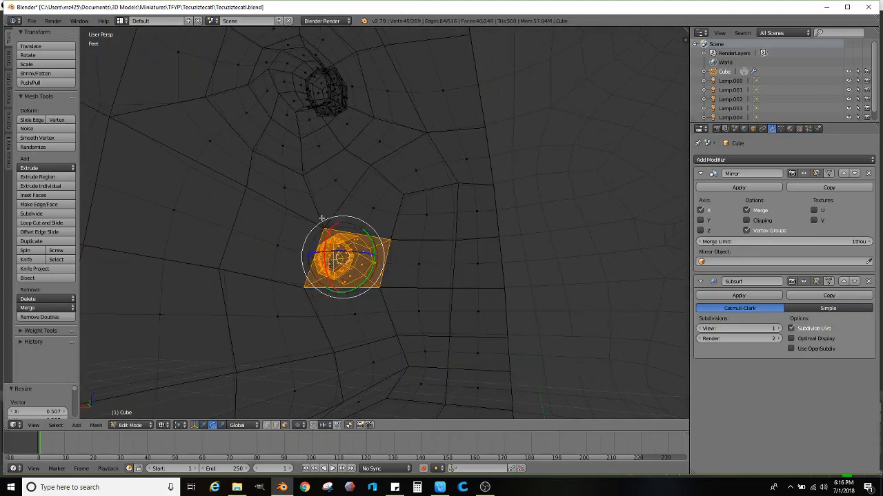
{"action": "key", "text": "z"}
{"action": "mouse_move", "coordinate": [316, 237]}
{"action": "middle_mouse_down"}
{"action": "mouse_move", "coordinate": [455, 262]}
{"action": "mouse_move", "coordinate": [566, 267]}
{"action": "middle_mouse_up"}
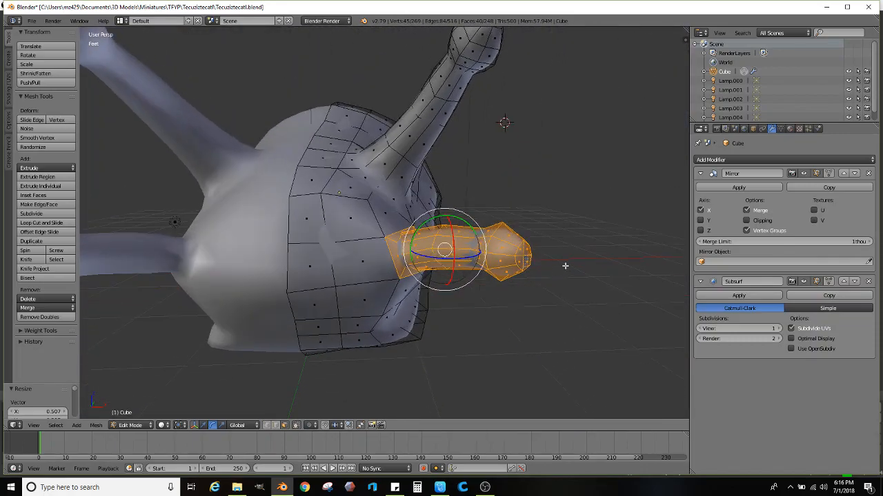
{"action": "key", "text": "r"}
{"action": "left_click", "coordinate": [562, 276]}
{"action": "key", "text": "g"}
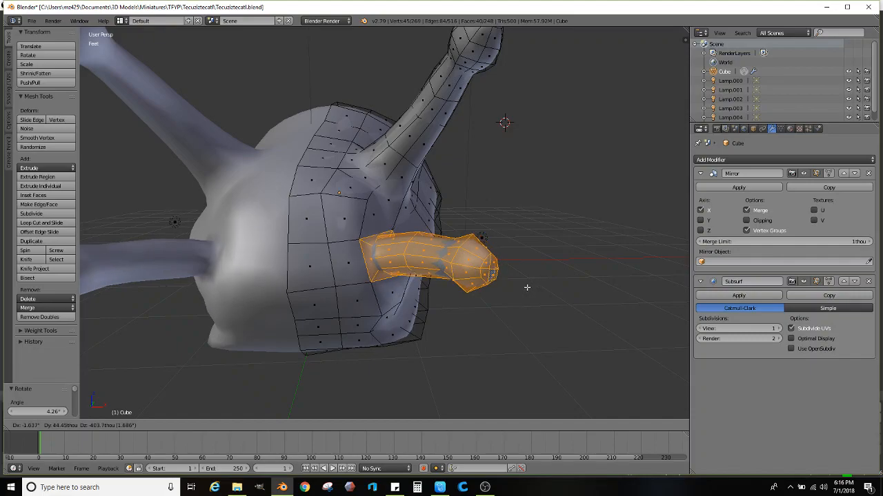
{"action": "left_click", "coordinate": [529, 286]}
{"action": "middle_click_drag", "start_coordinate": [475, 328], "coordinate": [478, 311]}
{"action": "key", "text": "g"}
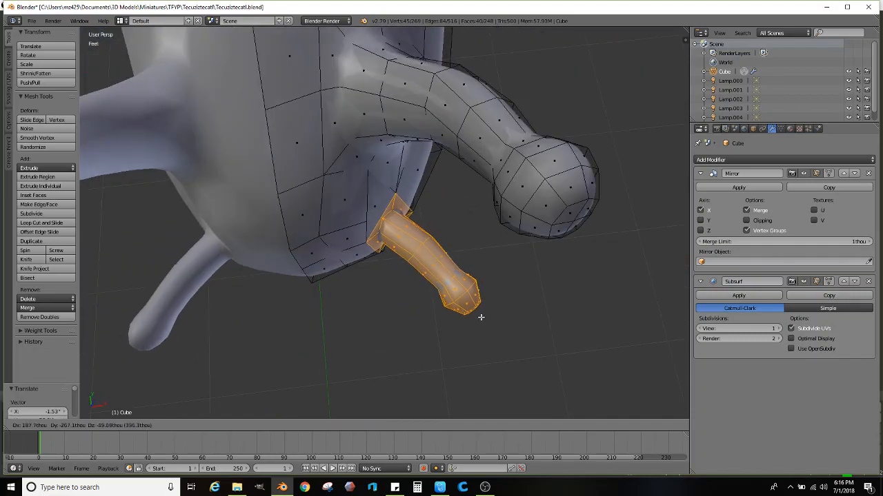
{"action": "left_click", "coordinate": [441, 335]}
{"action": "middle_click_drag", "start_coordinate": [442, 335], "coordinate": [393, 219]}
{"action": "middle_click_drag", "start_coordinate": [393, 265], "coordinate": [412, 233], "text": "shift"}
{"action": "scroll", "coordinate": [399, 236], "scroll_direction": "up", "scroll_amount": 1}
{"action": "scroll", "coordinate": [408, 236], "scroll_direction": "up", "scroll_amount": 1}
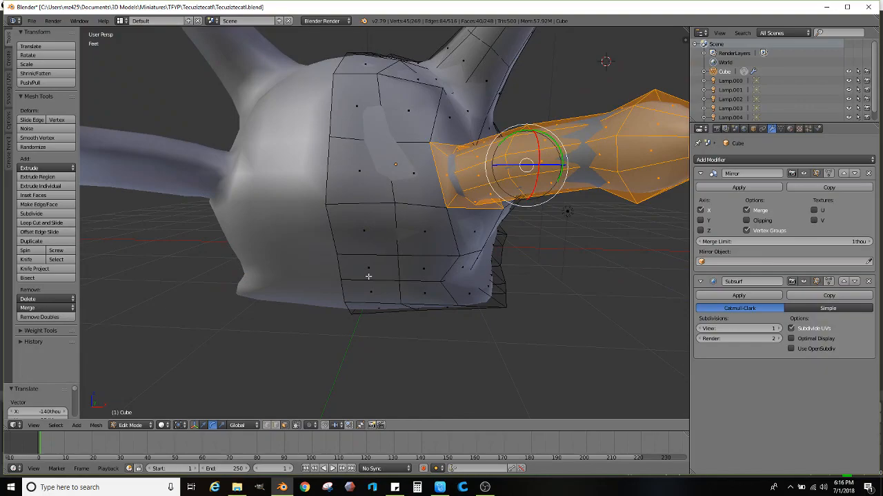
{"action": "middle_click_drag", "start_coordinate": [338, 258], "coordinate": [382, 245]}
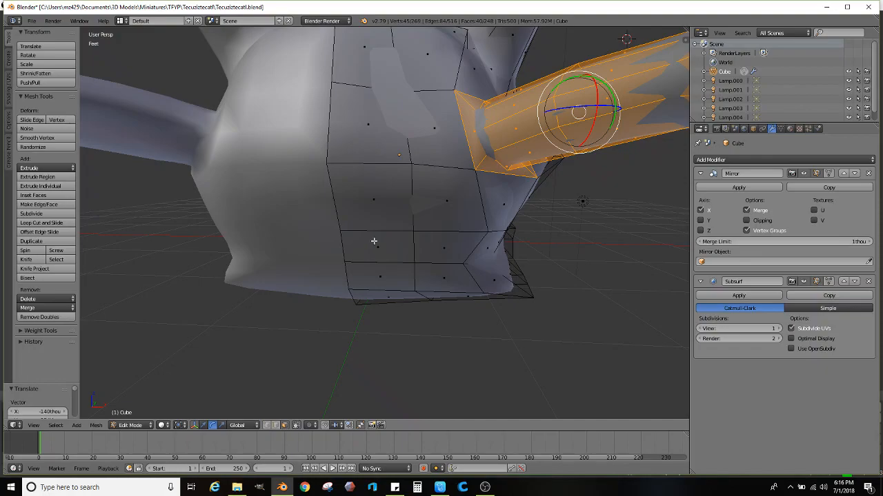
{"action": "mouse_move", "coordinate": [361, 200]}
{"action": "middle_mouse_down"}
{"action": "mouse_move", "coordinate": [404, 217]}
{"action": "mouse_move", "coordinate": [402, 236]}
{"action": "mouse_move", "coordinate": [420, 237]}
{"action": "mouse_move", "coordinate": [427, 251]}
{"action": "middle_mouse_up"}
{"action": "right_click", "coordinate": [436, 260]}
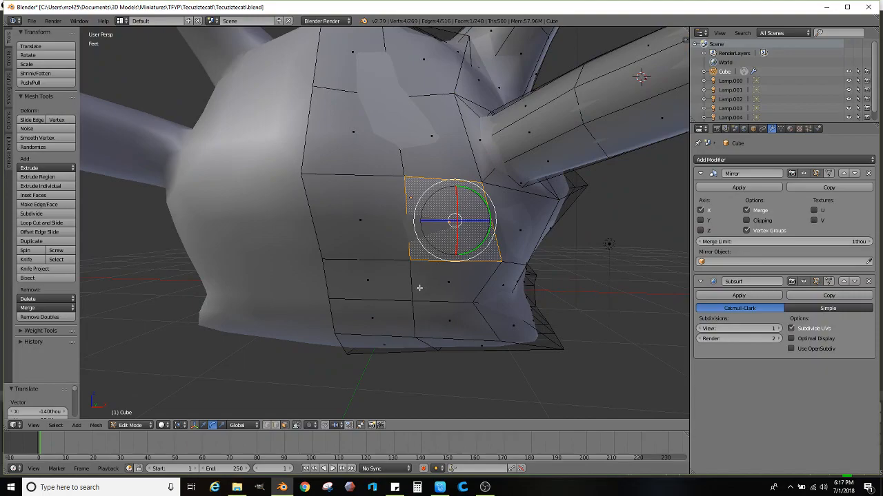
{"action": "mouse_move", "coordinate": [418, 269]}
{"action": "middle_mouse_down"}
{"action": "mouse_move", "coordinate": [395, 282]}
{"action": "mouse_move", "coordinate": [421, 275]}
{"action": "mouse_move", "coordinate": [403, 259]}
{"action": "mouse_move", "coordinate": [393, 269]}
{"action": "mouse_move", "coordinate": [404, 264]}
{"action": "middle_mouse_up"}
{"action": "right_click", "coordinate": [431, 276]}
{"action": "right_click", "coordinate": [440, 220]}
{"action": "right_click", "coordinate": [437, 277]}
{"action": "right_click", "coordinate": [444, 224], "text": "ctrl"}
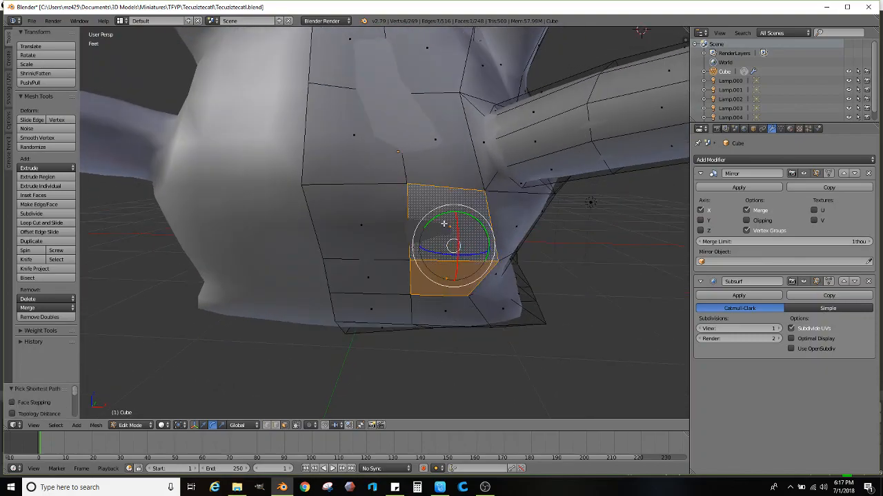
{"action": "right_click", "coordinate": [403, 230], "text": "ctrl"}
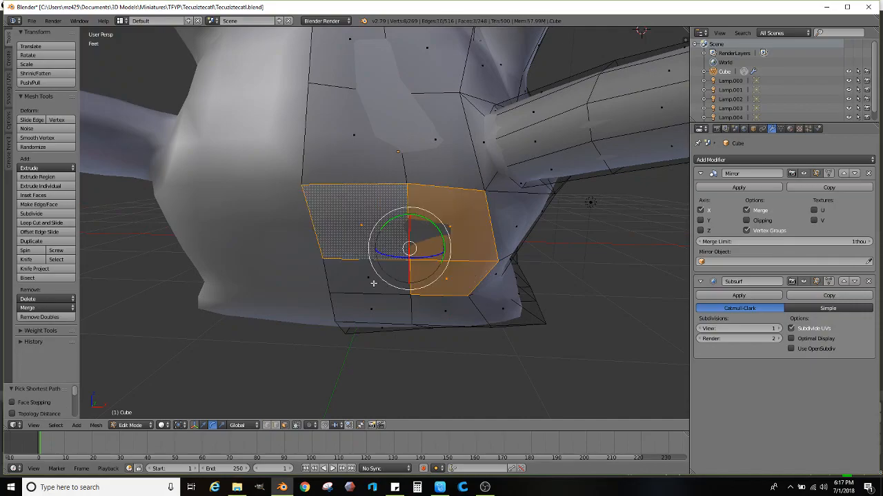
{"action": "right_click", "coordinate": [373, 282], "text": "ctrl"}
{"action": "middle_click_drag", "start_coordinate": [373, 282], "coordinate": [391, 294]}
{"action": "mouse_move", "coordinate": [434, 276]}
{"action": "middle_mouse_down"}
{"action": "mouse_move", "coordinate": [444, 249]}
{"action": "mouse_move", "coordinate": [420, 284]}
{"action": "middle_mouse_up"}
{"action": "right_click", "coordinate": [463, 223]}
- Move three corner vertices of the front face beneath the lower stalk to reshape the mouth area
{"action": "left_click", "coordinate": [265, 425]}
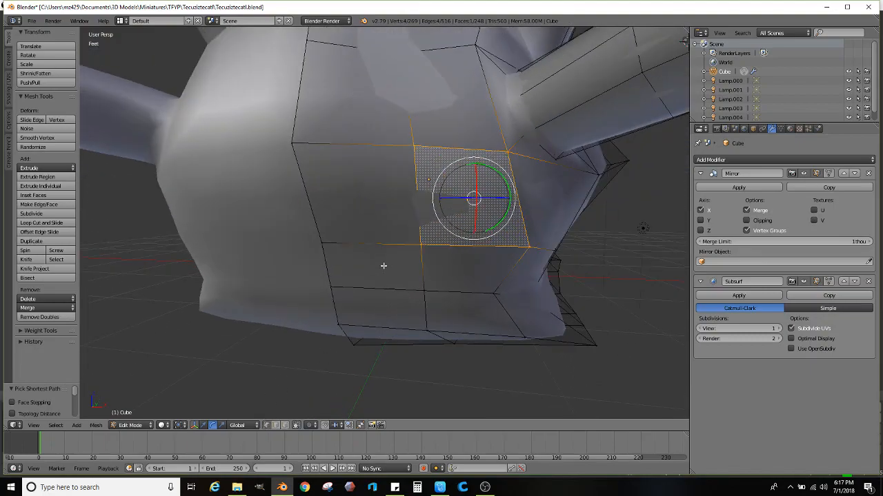
{"action": "right_click", "coordinate": [420, 245]}
{"action": "middle_click_drag", "start_coordinate": [420, 245], "coordinate": [411, 196]}
{"action": "key", "text": "g"}
{"action": "left_click", "coordinate": [449, 197]}
{"action": "right_click", "coordinate": [416, 153]}
{"action": "key", "text": "g"}
{"action": "left_click", "coordinate": [408, 212]}
{"action": "right_click", "coordinate": [504, 147]}
{"action": "key", "text": "g"}
{"action": "left_click", "coordinate": [497, 167]}
- Select the two stacked faces at the head's lower front, move them, and rotate them about 11.3°
{"action": "right_click", "coordinate": [499, 299]}
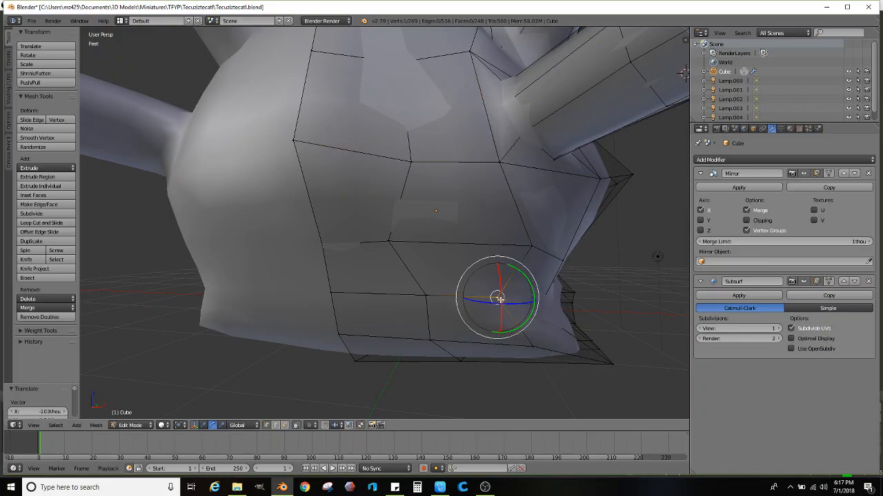
{"action": "left_click", "coordinate": [284, 426]}
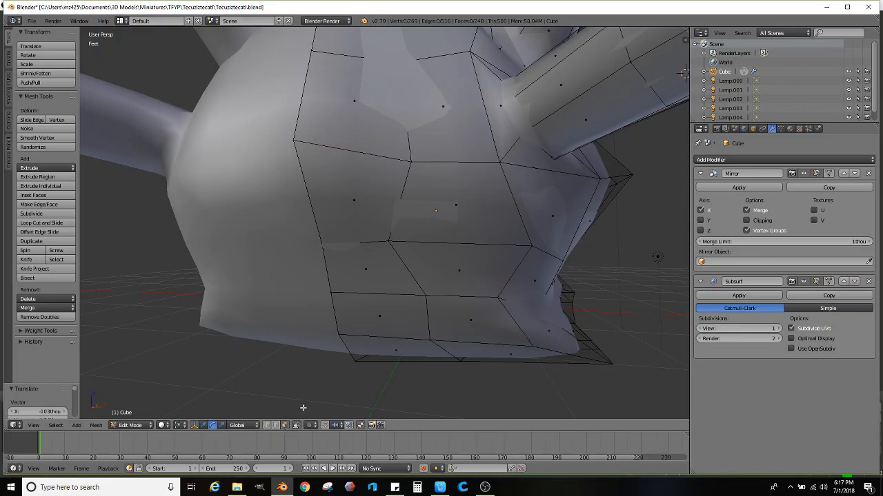
{"action": "right_click", "coordinate": [476, 182]}
{"action": "right_click", "coordinate": [435, 256], "text": "ctrl"}
{"action": "middle_click_drag", "start_coordinate": [435, 256], "coordinate": [508, 244]}
{"action": "key", "text": "g"}
{"action": "left_click", "coordinate": [517, 274]}
{"action": "middle_click_drag", "start_coordinate": [518, 273], "coordinate": [529, 219]}
{"action": "key", "text": "r"}
{"action": "left_click", "coordinate": [526, 232]}
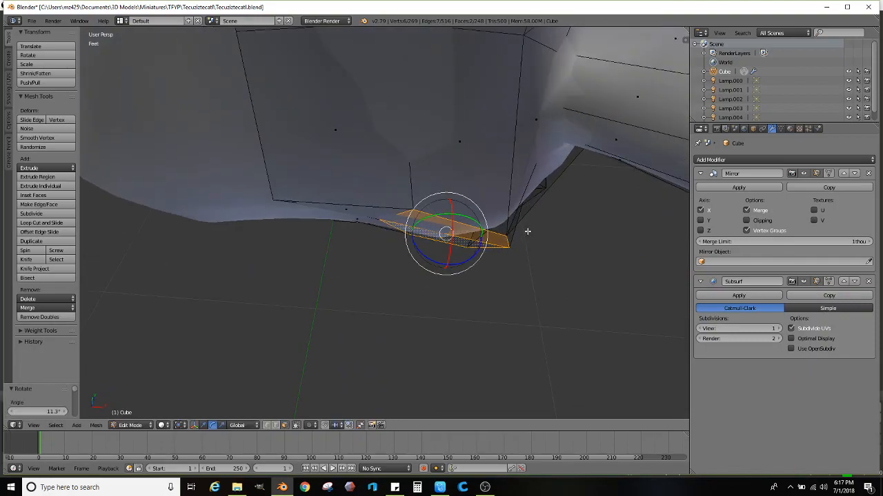
- Extrude the two lower front faces, then move and rotate the extrusion into place
{"action": "key", "text": "e"}
{"action": "left_click", "coordinate": [539, 252]}
{"action": "middle_click_drag", "start_coordinate": [539, 252], "coordinate": [557, 173]}
{"action": "key", "text": "g"}
{"action": "left_click", "coordinate": [540, 187]}
{"action": "key", "text": "g"}
{"action": "left_click", "coordinate": [513, 224]}
{"action": "key", "text": "r"}
{"action": "left_click", "coordinate": [539, 215]}
{"action": "key", "text": "g"}
{"action": "left_click", "coordinate": [561, 245]}
- Reselect the two extruded mouth faces, extrude them again, and scale and move the new end
{"action": "right_click", "coordinate": [437, 226]}
{"action": "right_click", "coordinate": [416, 265], "text": "ctrl"}
{"action": "mouse_move", "coordinate": [418, 268]}
{"action": "middle_mouse_down"}
{"action": "mouse_move", "coordinate": [423, 283]}
{"action": "mouse_move", "coordinate": [485, 261]}
{"action": "mouse_move", "coordinate": [445, 262]}
{"action": "mouse_move", "coordinate": [456, 245]}
{"action": "mouse_move", "coordinate": [430, 294]}
{"action": "mouse_move", "coordinate": [416, 280]}
{"action": "mouse_move", "coordinate": [370, 290]}
{"action": "mouse_move", "coordinate": [439, 285]}
{"action": "mouse_move", "coordinate": [439, 299]}
{"action": "mouse_move", "coordinate": [408, 262]}
{"action": "mouse_move", "coordinate": [433, 238]}
{"action": "mouse_move", "coordinate": [391, 254]}
{"action": "mouse_move", "coordinate": [441, 244]}
{"action": "mouse_move", "coordinate": [435, 259]}
{"action": "mouse_move", "coordinate": [370, 261]}
{"action": "mouse_move", "coordinate": [357, 292]}
{"action": "mouse_move", "coordinate": [402, 271]}
{"action": "middle_mouse_up"}
{"action": "key", "text": "e"}
{"action": "left_click", "coordinate": [464, 267]}
{"action": "key", "text": "s"}
{"action": "left_click", "coordinate": [429, 272]}
{"action": "key", "text": "g"}
{"action": "left_click", "coordinate": [427, 257]}
{"action": "key", "text": "s"}
{"action": "left_click", "coordinate": [453, 263]}
- Reposition an edge at the head's lower front and check the shape in Object Mode
{"action": "key", "text": "Tab"}
{"action": "scroll", "coordinate": [428, 279], "scroll_direction": "down", "scroll_amount": 5}
{"action": "scroll", "coordinate": [369, 258], "scroll_direction": "up", "scroll_amount": 2}
{"action": "scroll", "coordinate": [369, 258], "scroll_direction": "up", "scroll_amount": 1}
{"action": "key", "text": "Tab"}
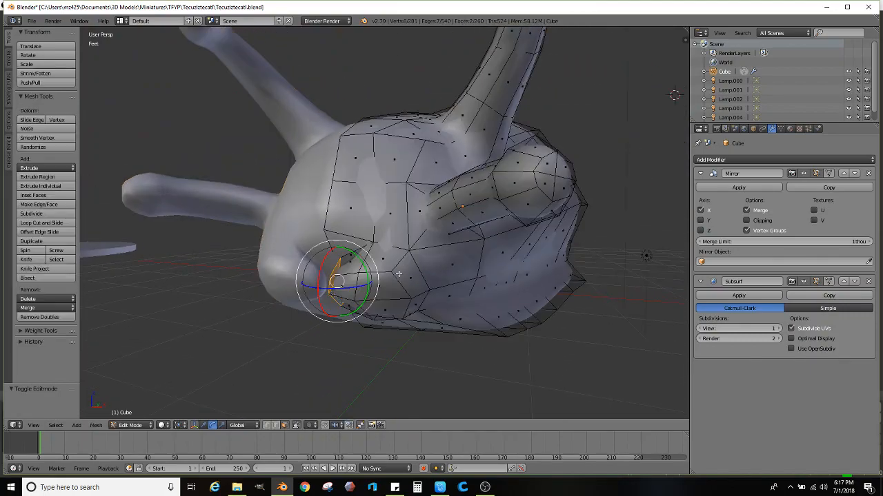
{"action": "scroll", "coordinate": [391, 273], "scroll_direction": "up", "scroll_amount": 2}
{"action": "right_click", "coordinate": [371, 334]}
{"action": "middle_click_drag", "start_coordinate": [371, 334], "coordinate": [373, 282]}
{"action": "key", "text": "g"}
{"action": "left_click", "coordinate": [342, 327]}
{"action": "scroll", "coordinate": [342, 327], "scroll_direction": "down", "scroll_amount": 2}
{"action": "key", "text": "Tab"}
{"action": "scroll", "coordinate": [393, 307], "scroll_direction": "up", "scroll_amount": 3}
{"action": "scroll", "coordinate": [345, 274], "scroll_direction": "down", "scroll_amount": 3}
{"action": "key", "text": "Tab"}
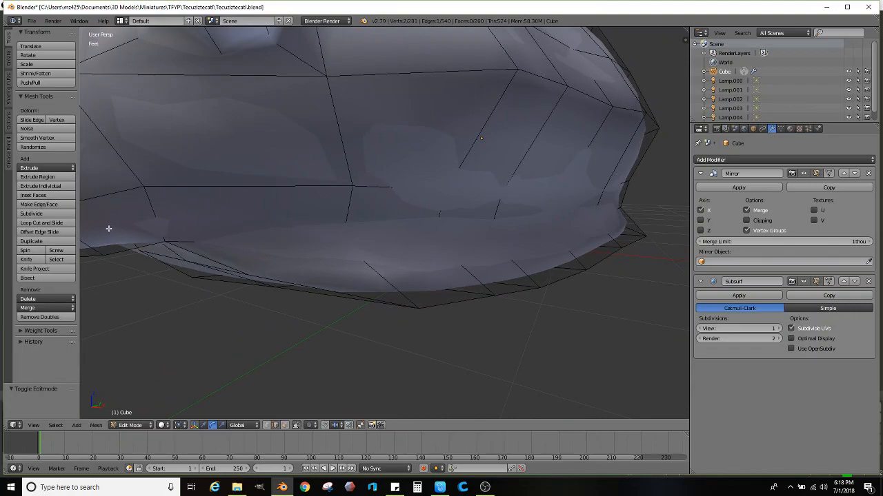
- Add a lengthwise loop cut around the skirt at the base of the body
{"action": "left_click", "coordinate": [41, 223]}
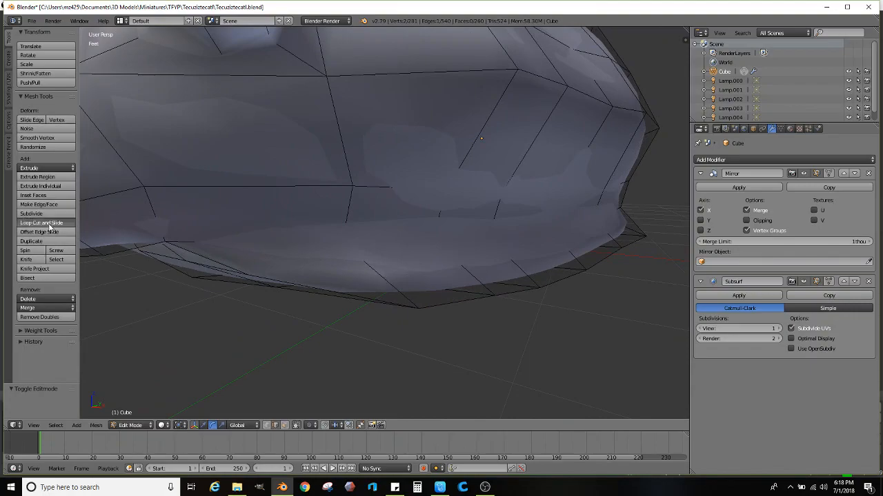
{"action": "left_click", "coordinate": [372, 266]}
{"action": "left_click", "coordinate": [372, 266]}
{"action": "middle_click_drag", "start_coordinate": [370, 258], "coordinate": [395, 240]}
- Select the run of new edges along the side of the base skirt and move it outward about 1.32 inches along X
{"action": "right_click", "coordinate": [414, 261]}
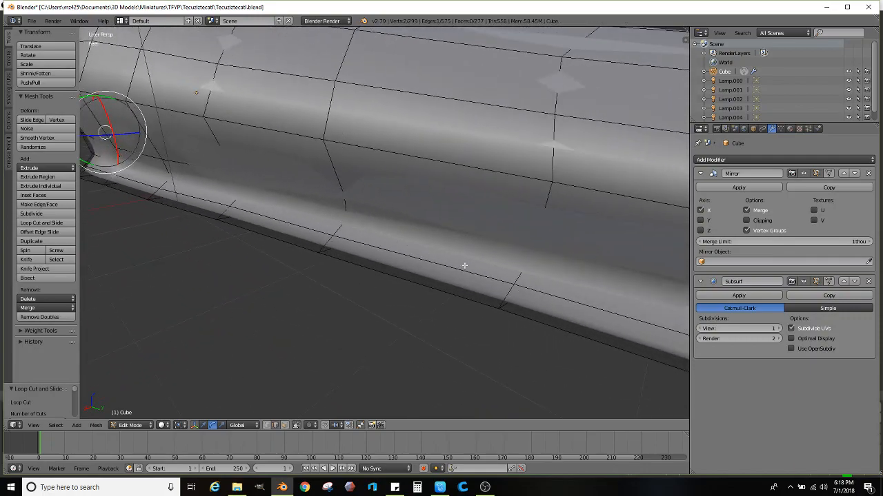
{"action": "scroll", "coordinate": [421, 242], "scroll_direction": "down", "scroll_amount": 8}
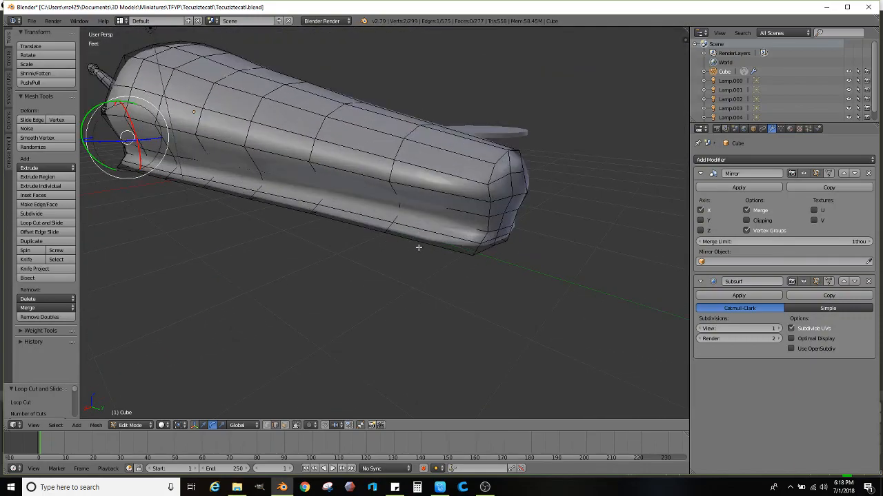
{"action": "right_click", "coordinate": [440, 231], "text": "ctrl"}
{"action": "middle_click_drag", "start_coordinate": [441, 231], "coordinate": [398, 241]}
{"action": "scroll", "coordinate": [398, 240], "scroll_direction": "up", "scroll_amount": 5}
{"action": "left_click", "coordinate": [204, 427]}
{"action": "middle_click_drag", "start_coordinate": [234, 232], "coordinate": [307, 259]}
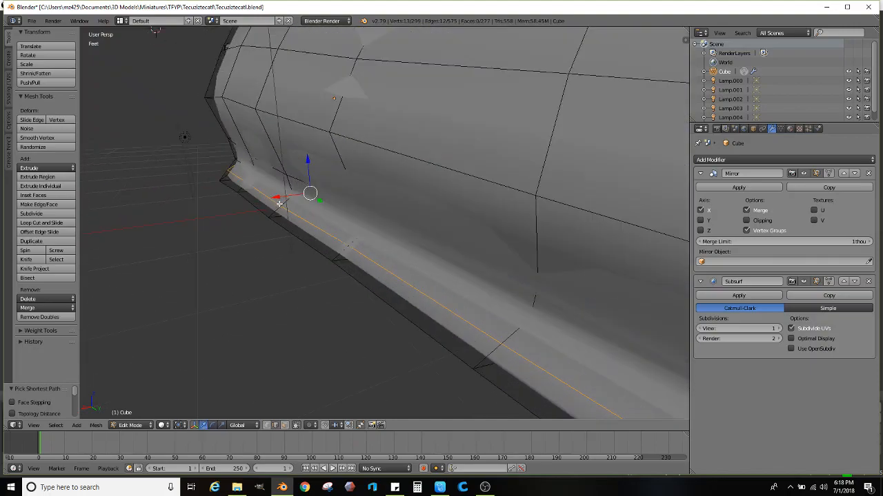
{"action": "left_click_drag", "start_coordinate": [279, 196], "coordinate": [267, 198]}
- Add two vertical loop cuts around the body between the stalks and its widest part
{"action": "middle_click_drag", "start_coordinate": [231, 222], "coordinate": [324, 205]}
{"action": "middle_click_drag", "start_coordinate": [197, 227], "coordinate": [421, 242]}
{"action": "scroll", "coordinate": [349, 277], "scroll_direction": "down", "scroll_amount": 4}
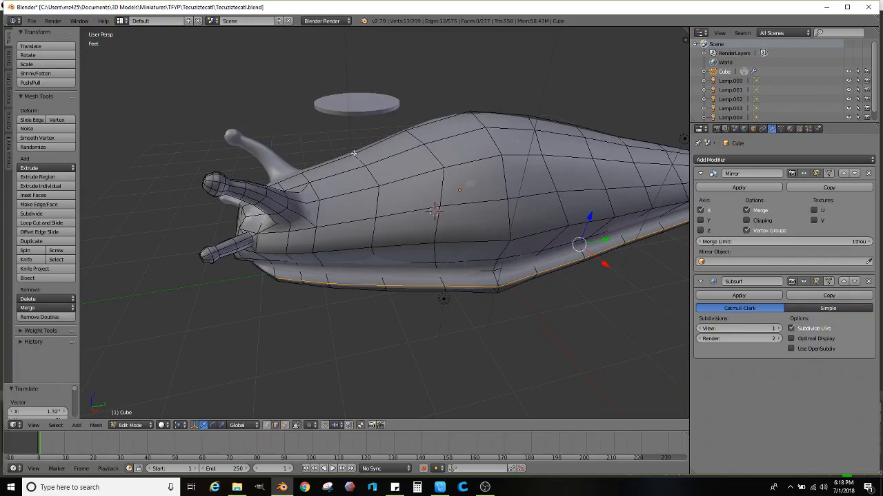
{"action": "mouse_move", "coordinate": [375, 280]}
{"action": "middle_mouse_down"}
{"action": "mouse_move", "coordinate": [365, 295]}
{"action": "mouse_move", "coordinate": [382, 276]}
{"action": "middle_mouse_up"}
{"action": "scroll", "coordinate": [382, 275], "scroll_direction": "up", "scroll_amount": 1}
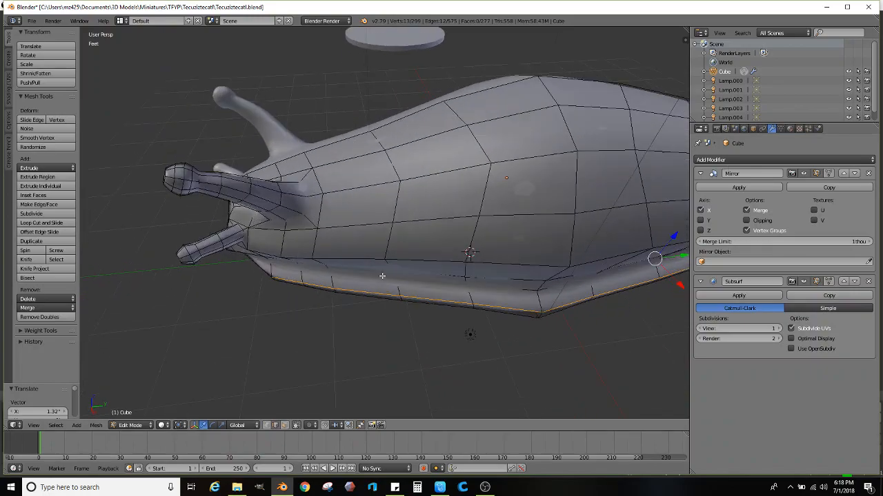
{"action": "left_click", "coordinate": [65, 224]}
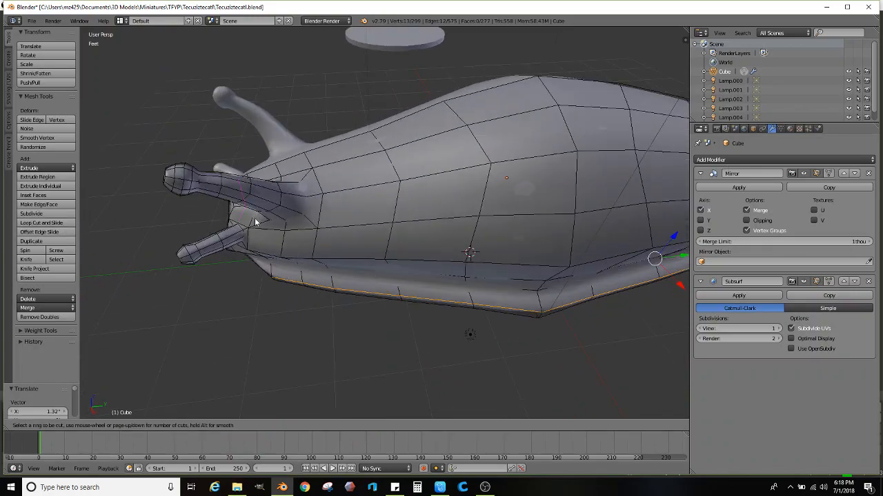
{"action": "double_click", "coordinate": [347, 201]}
{"action": "middle_click_drag", "start_coordinate": [375, 202], "coordinate": [244, 215]}
{"action": "left_click", "coordinate": [60, 223]}
{"action": "double_click", "coordinate": [327, 217]}
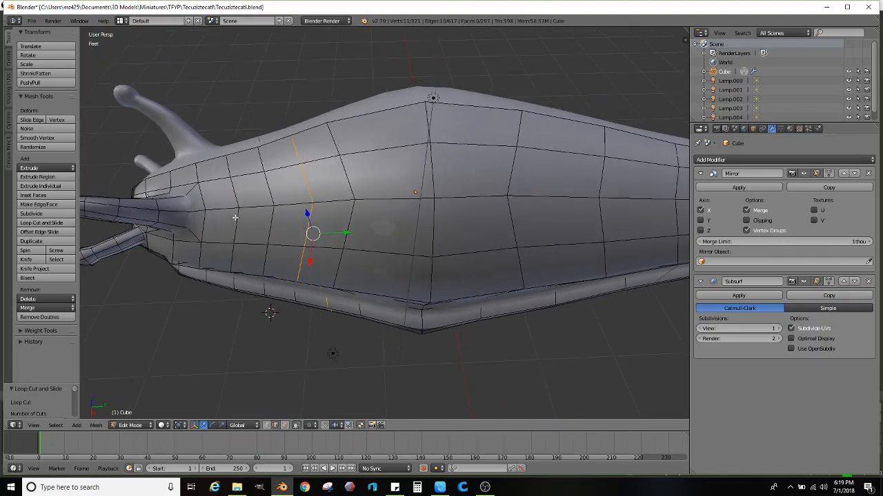
- Add one vertical loop cut just ahead of the body's widest part and another just behind it
{"action": "left_click", "coordinate": [39, 222]}
{"action": "left_click", "coordinate": [386, 210]}
{"action": "right_click", "coordinate": [385, 207]}
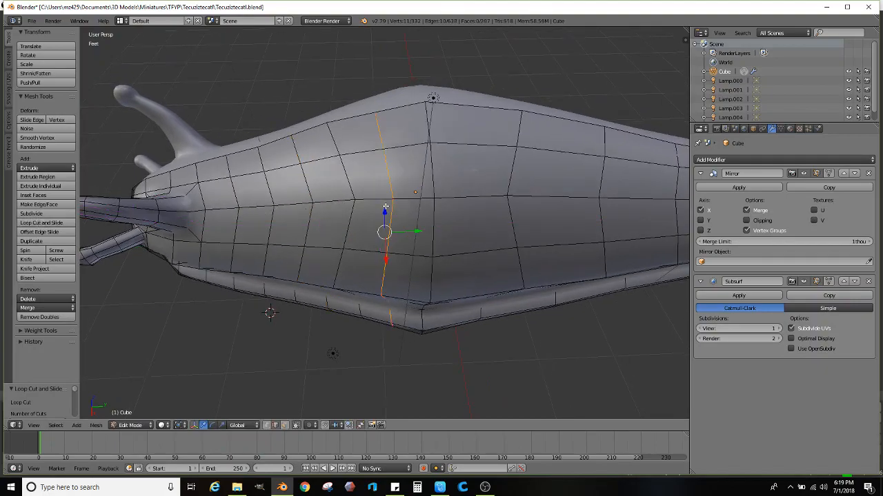
{"action": "middle_click_drag", "start_coordinate": [398, 218], "coordinate": [370, 241]}
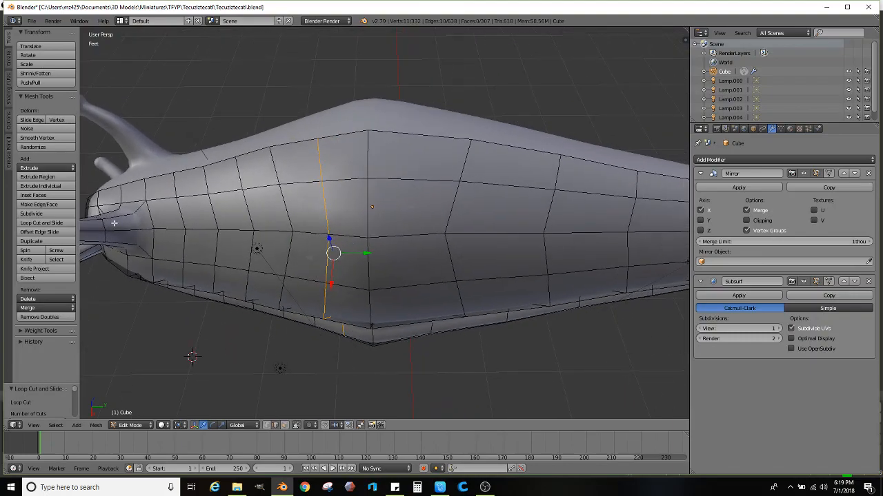
{"action": "left_click", "coordinate": [72, 223]}
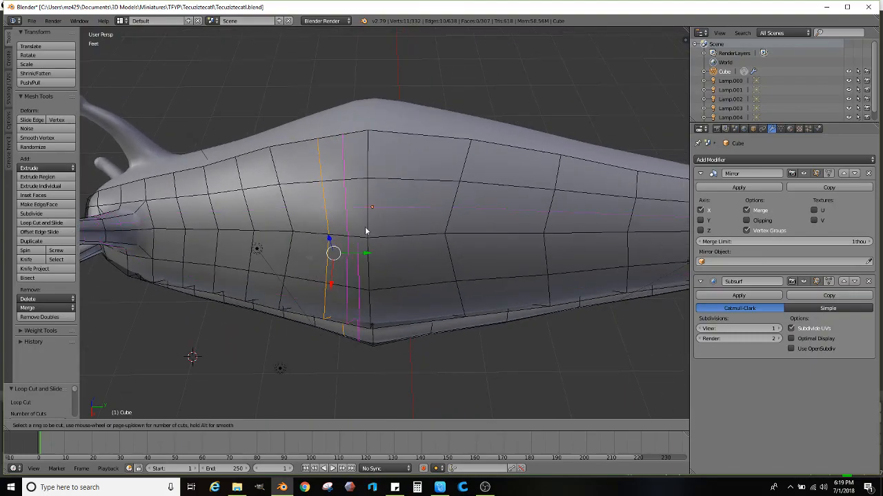
{"action": "left_click", "coordinate": [403, 229]}
{"action": "right_click", "coordinate": [403, 228]}
{"action": "middle_click_drag", "start_coordinate": [445, 235], "coordinate": [197, 229]}
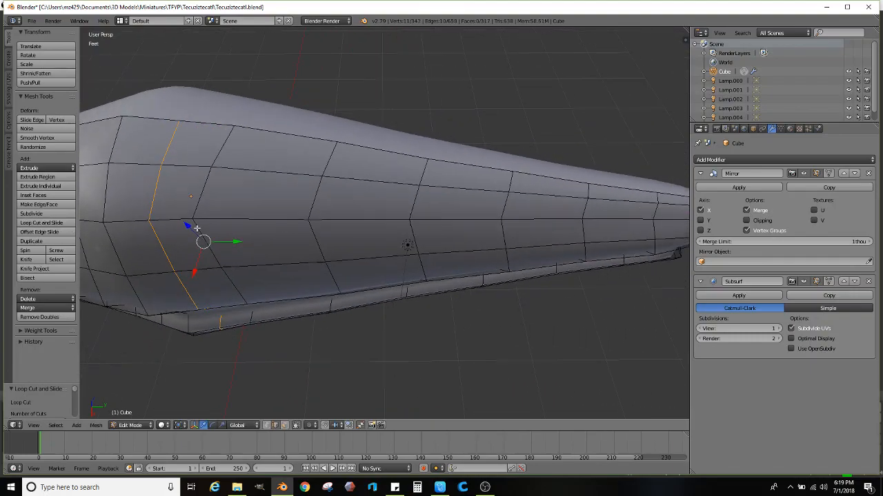
- Add three vertical loop cuts through the wide segments behind the body's widest part, along the front of the tail
{"action": "left_click", "coordinate": [60, 225]}
{"action": "left_click", "coordinate": [274, 225]}
{"action": "right_click", "coordinate": [274, 225]}
{"action": "middle_click_drag", "start_coordinate": [274, 225], "coordinate": [91, 225]}
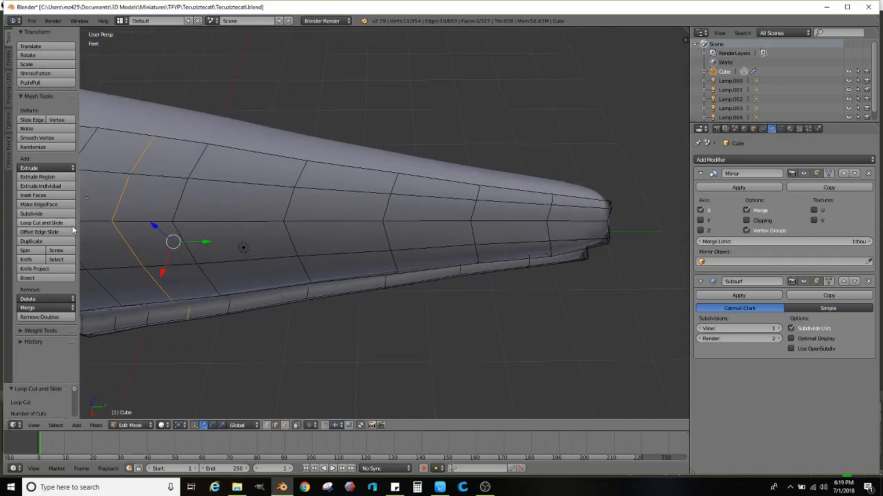
{"action": "left_click", "coordinate": [72, 225]}
{"action": "left_click", "coordinate": [236, 234]}
{"action": "right_click", "coordinate": [236, 234]}
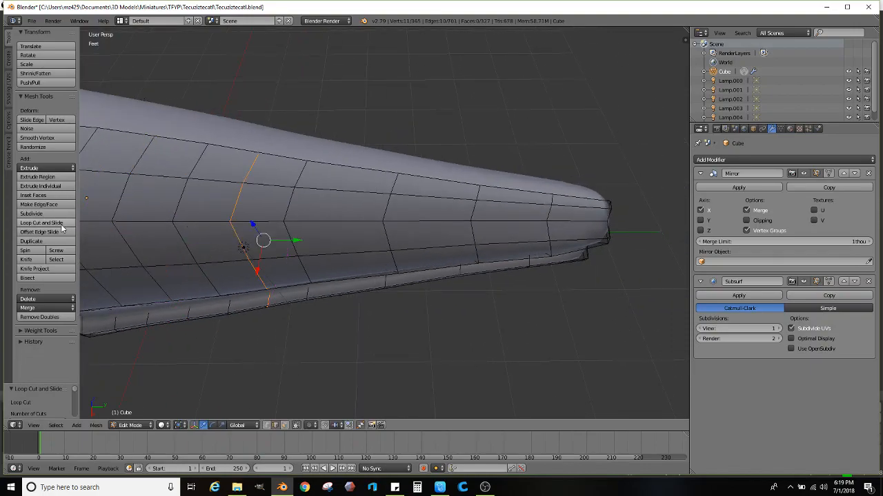
{"action": "left_click", "coordinate": [61, 225]}
{"action": "left_click", "coordinate": [356, 226]}
{"action": "right_click", "coordinate": [357, 226]}
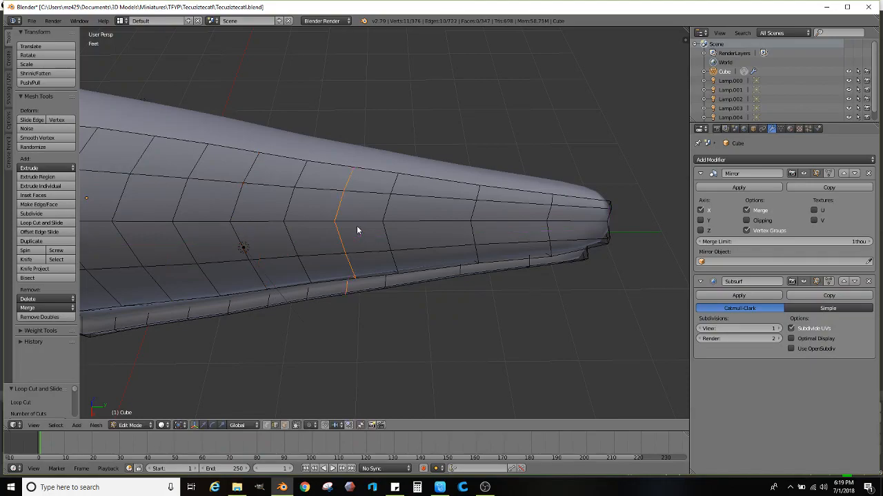
- Add three more vertical loop cuts through the remaining wide tail segments, up to the tail tip
{"action": "left_click", "coordinate": [64, 225]}
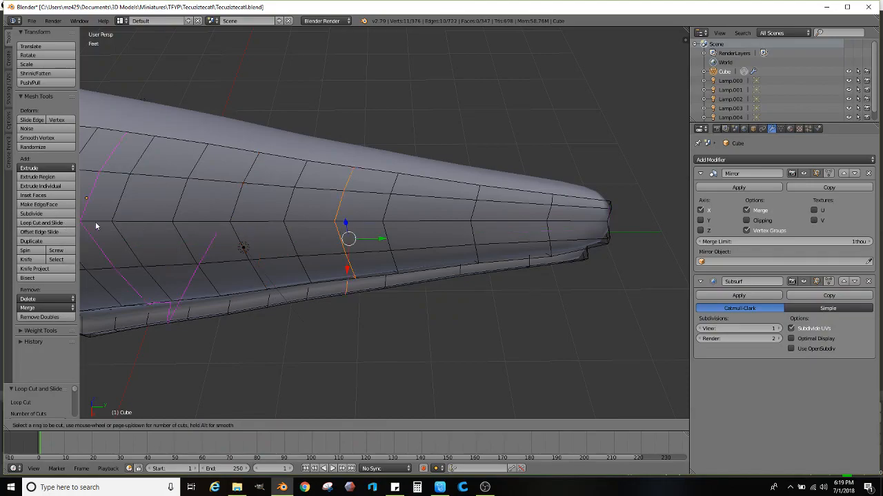
{"action": "left_click", "coordinate": [417, 229]}
{"action": "right_click", "coordinate": [417, 229]}
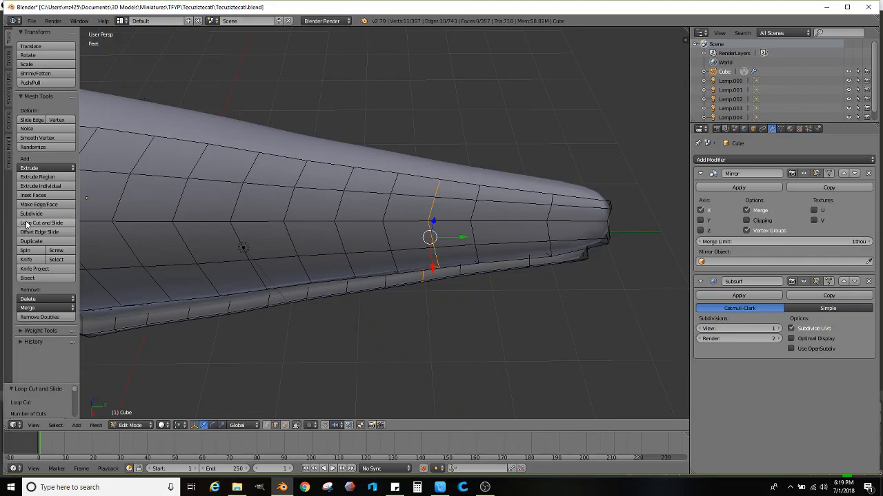
{"action": "left_click", "coordinate": [26, 224]}
{"action": "left_click", "coordinate": [503, 231]}
{"action": "right_click", "coordinate": [503, 232]}
{"action": "middle_click_drag", "start_coordinate": [504, 232], "coordinate": [350, 207], "text": "shift"}
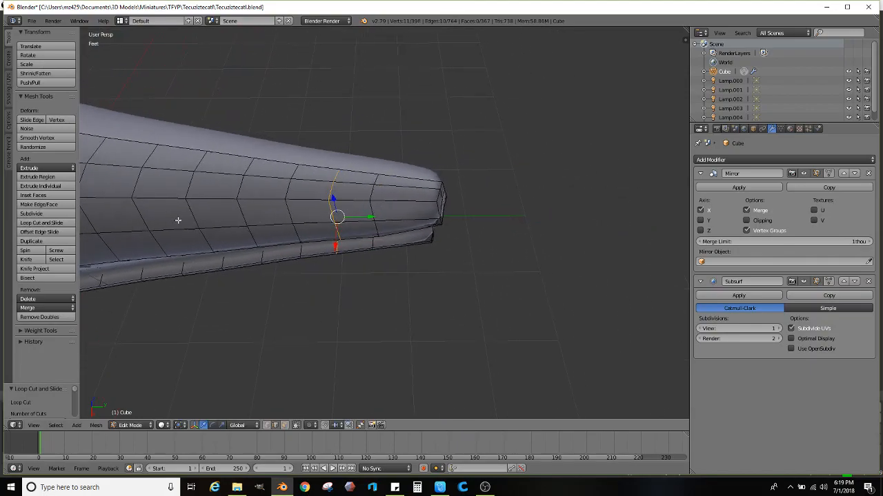
{"action": "left_click", "coordinate": [72, 228]}
{"action": "left_click", "coordinate": [410, 218]}
{"action": "right_click", "coordinate": [409, 218]}
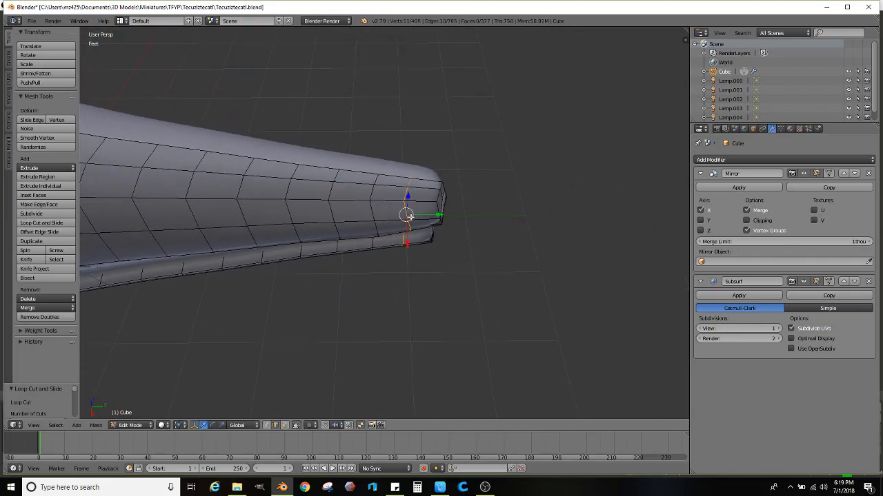
- Switch the slug body to Sculpt Mode, review its shape from several angles and choose the Grab brush
{"action": "middle_click_drag", "start_coordinate": [305, 228], "coordinate": [386, 238]}
{"action": "key", "text": "Tab"}
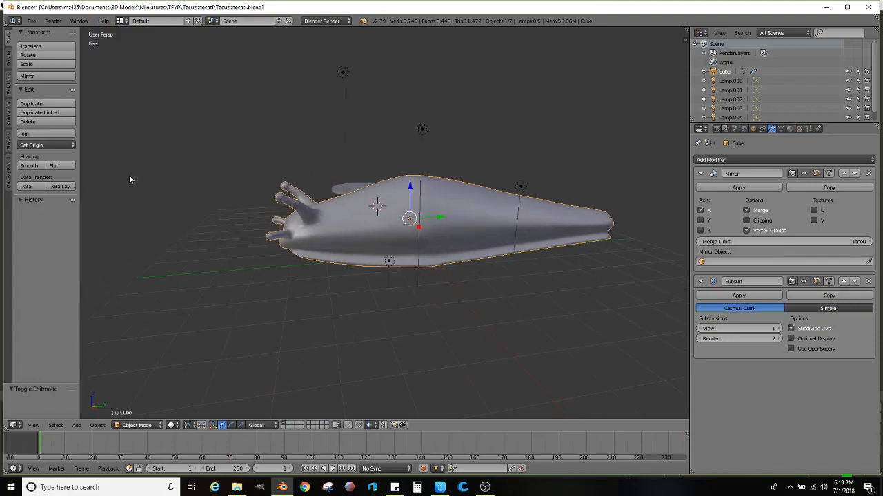
{"action": "left_click", "coordinate": [151, 421]}
{"action": "left_click", "coordinate": [153, 400]}
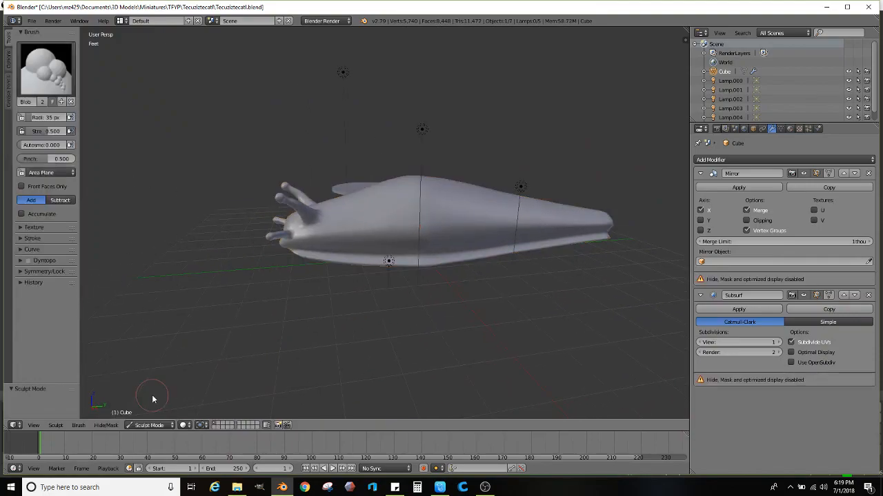
{"action": "left_click", "coordinate": [67, 82]}
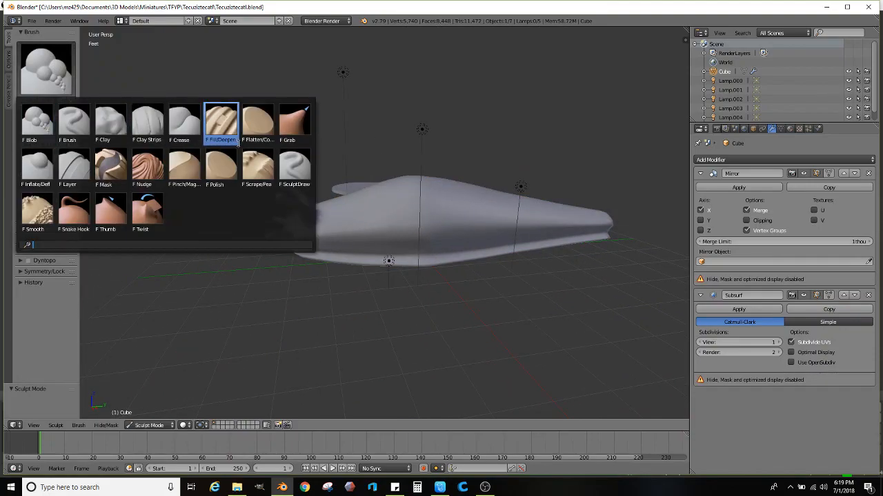
{"action": "middle_click_drag", "start_coordinate": [395, 136], "coordinate": [378, 226]}
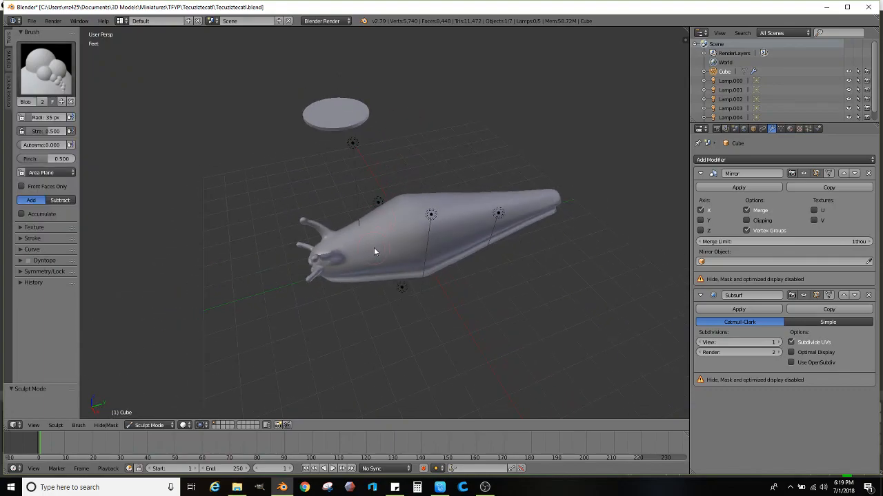
{"action": "middle_click_drag", "start_coordinate": [461, 232], "coordinate": [483, 253]}
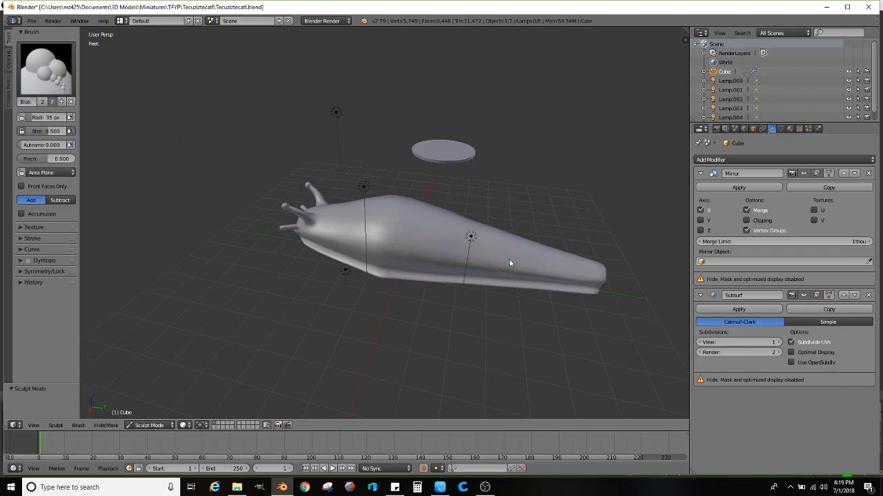
{"action": "middle_click_drag", "start_coordinate": [348, 258], "coordinate": [400, 237]}
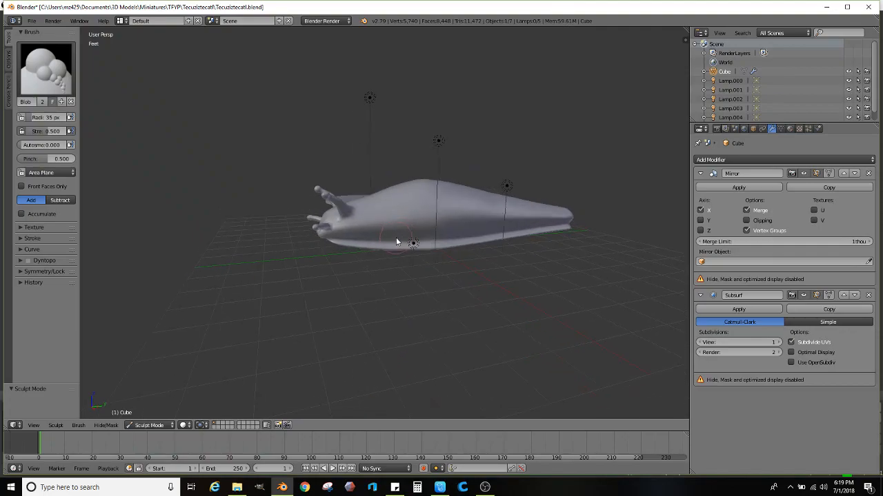
{"action": "middle_click_drag", "start_coordinate": [362, 266], "coordinate": [434, 297]}
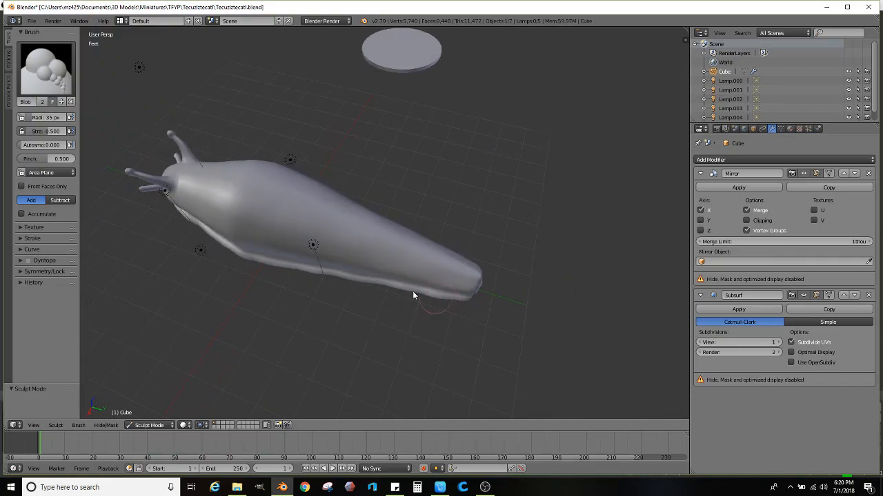
{"action": "left_click", "coordinate": [45, 69]}
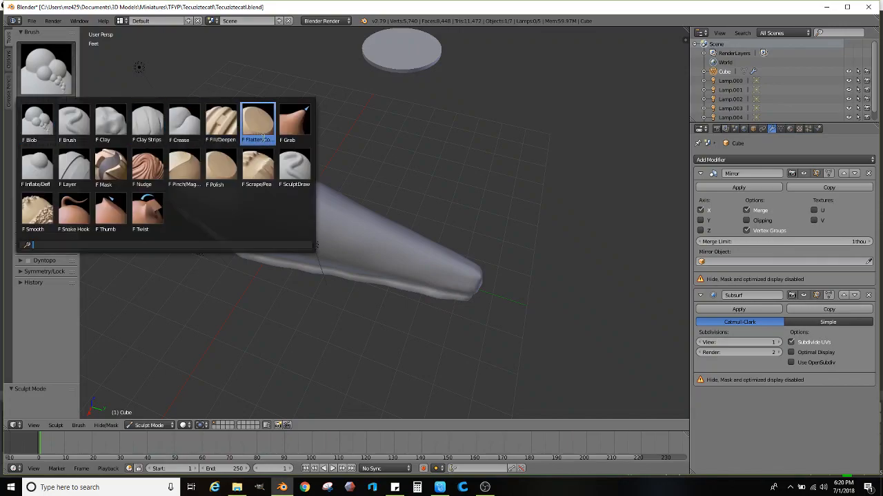
{"action": "left_click", "coordinate": [294, 119]}
- Pull the base skirt's edge outward at intervals along the tail and mid-body with the Grab brush to form ripples
{"action": "mouse_move", "coordinate": [296, 164]}
{"action": "middle_mouse_down"}
{"action": "mouse_move", "coordinate": [280, 191]}
{"action": "mouse_move", "coordinate": [368, 265]}
{"action": "mouse_move", "coordinate": [394, 243]}
{"action": "mouse_move", "coordinate": [418, 260]}
{"action": "mouse_move", "coordinate": [425, 240]}
{"action": "middle_mouse_up"}
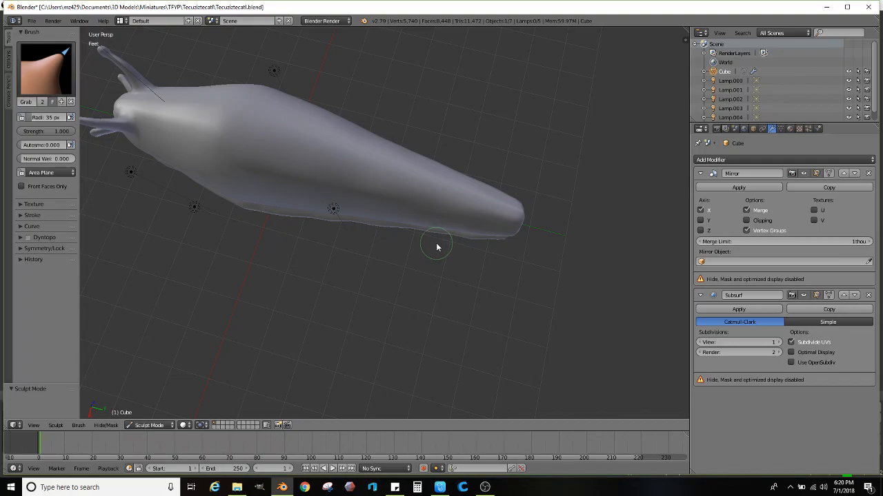
{"action": "left_click_drag", "start_coordinate": [386, 227], "coordinate": [387, 231]}
{"action": "middle_click_drag", "start_coordinate": [362, 235], "coordinate": [413, 240], "text": "shift"}
{"action": "scroll", "coordinate": [361, 258], "scroll_direction": "up", "scroll_amount": 2}
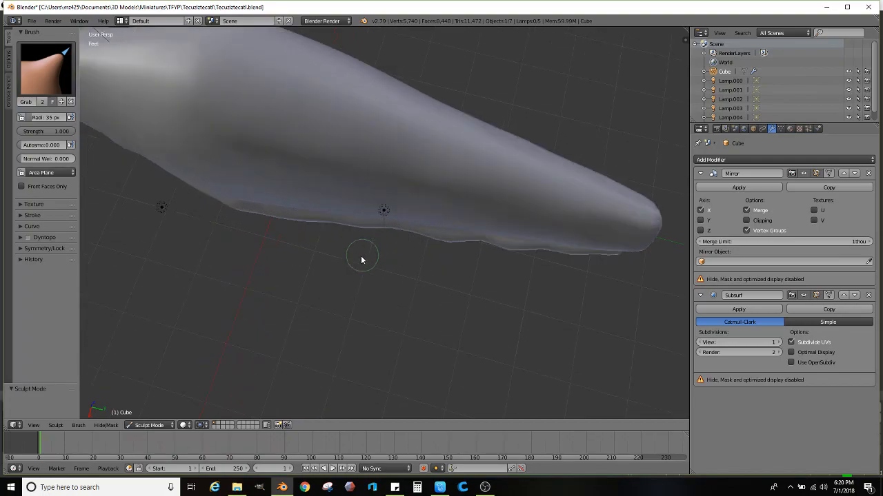
{"action": "middle_click_drag", "start_coordinate": [361, 258], "coordinate": [384, 236], "text": "shift"}
{"action": "left_click_drag", "start_coordinate": [380, 213], "coordinate": [380, 219]}
{"action": "middle_click_drag", "start_coordinate": [306, 219], "coordinate": [380, 229], "text": "shift"}
{"action": "left_click_drag", "start_coordinate": [390, 216], "coordinate": [388, 222]}
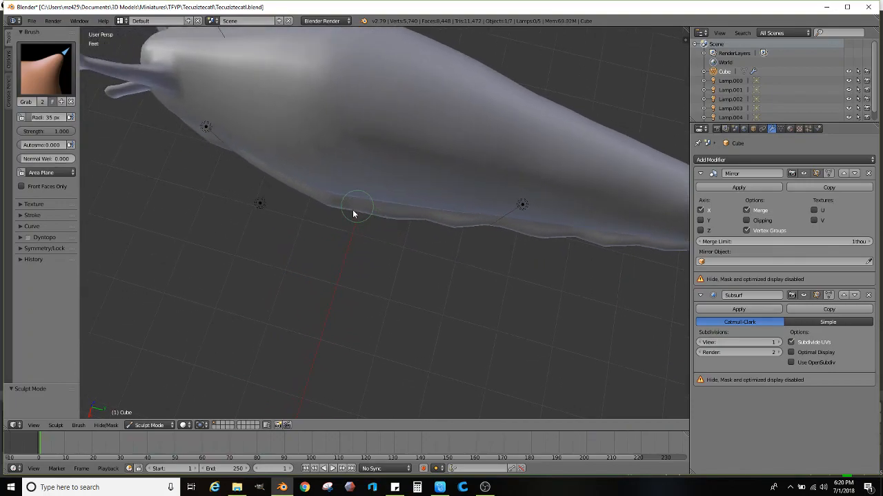
- Continue the Grab-brush ripples along the skirt's edge toward the head and check the wavy outline from the front and side
{"action": "middle_click_drag", "start_coordinate": [285, 217], "coordinate": [360, 216]}
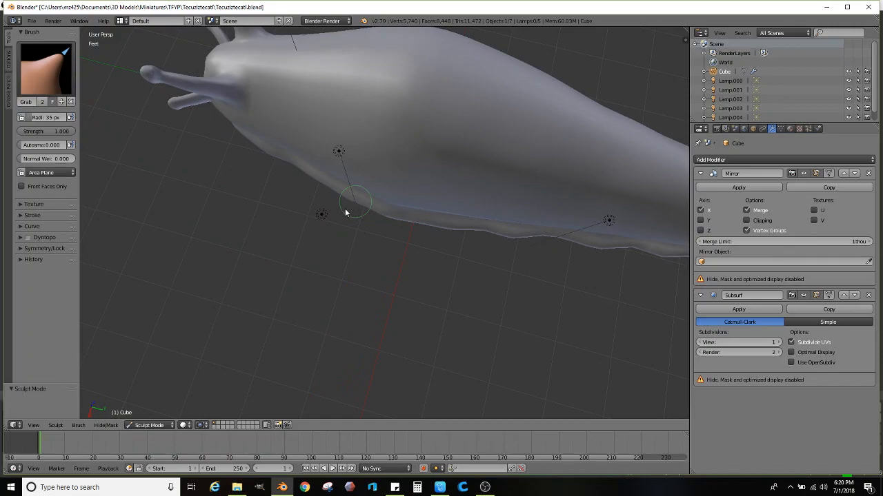
{"action": "middle_click_drag", "start_coordinate": [419, 221], "coordinate": [401, 222]}
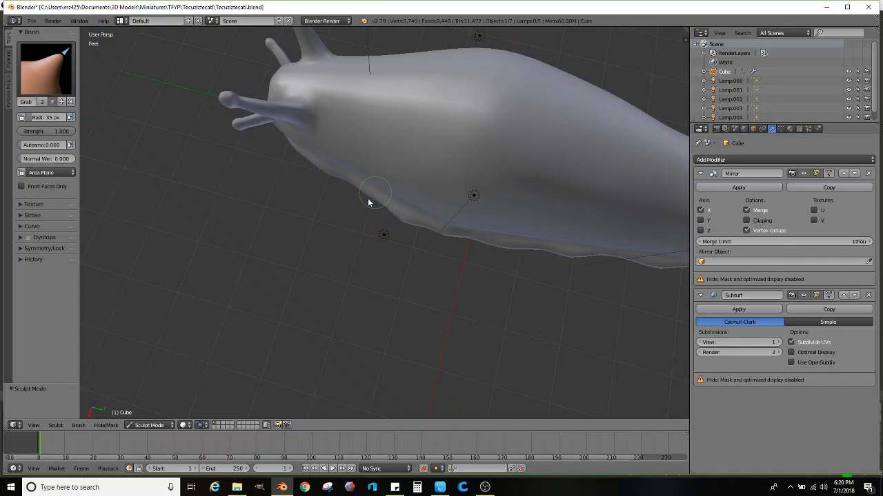
{"action": "middle_click_drag", "start_coordinate": [360, 204], "coordinate": [424, 231]}
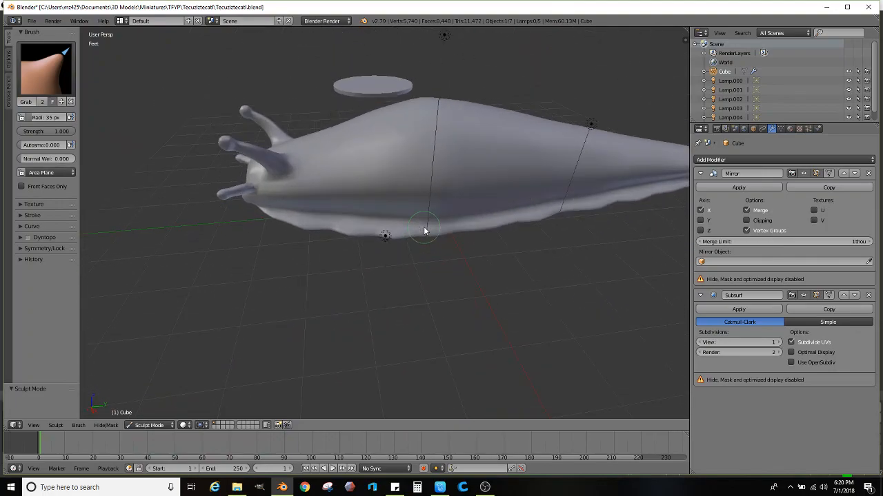
{"action": "middle_click_drag", "start_coordinate": [384, 230], "coordinate": [428, 230]}
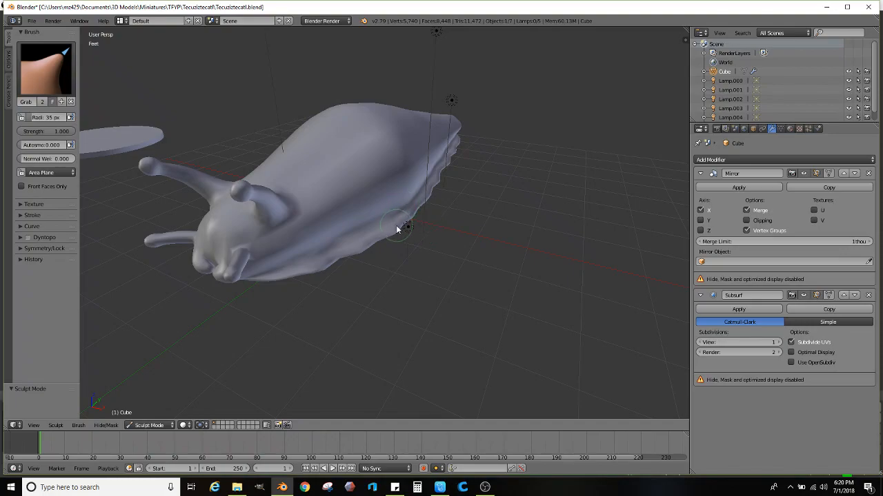
{"action": "middle_click_drag", "start_coordinate": [340, 228], "coordinate": [369, 264]}
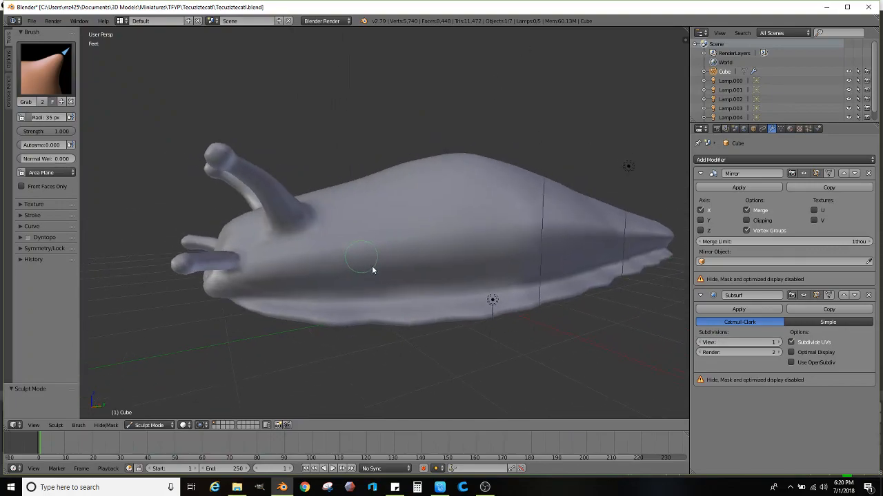
- Return to Edit Mode and add a loop cut around the base of the upper stalk
{"action": "scroll", "coordinate": [368, 264], "scroll_direction": "up", "scroll_amount": 4}
{"action": "key", "text": "Tab"}
{"action": "mouse_move", "coordinate": [267, 249]}
{"action": "middle_mouse_down"}
{"action": "mouse_move", "coordinate": [253, 246]}
{"action": "mouse_move", "coordinate": [310, 253]}
{"action": "middle_mouse_up"}
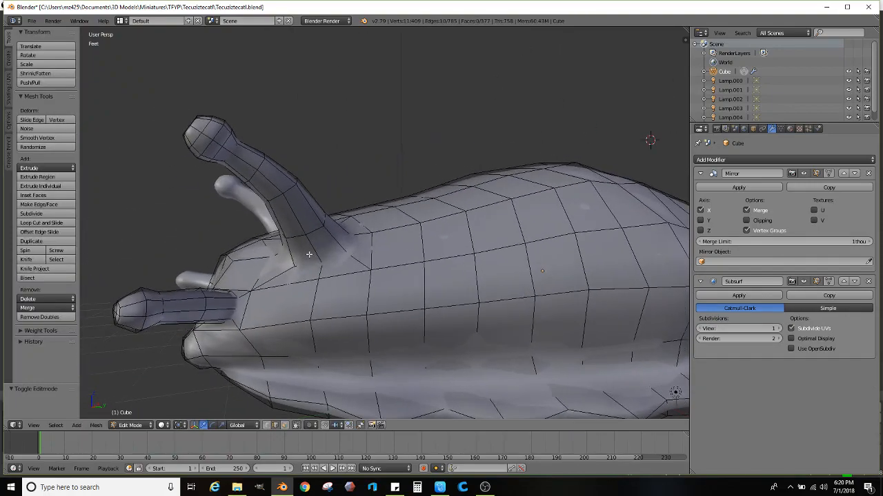
{"action": "scroll", "coordinate": [310, 242], "scroll_direction": "up", "scroll_amount": 3}
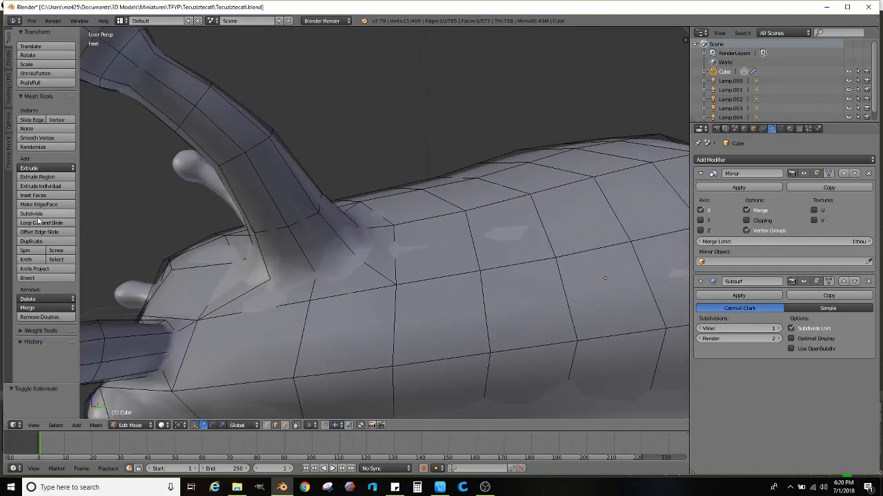
{"action": "left_click", "coordinate": [39, 223]}
{"action": "left_click", "coordinate": [312, 245]}
{"action": "left_click", "coordinate": [313, 245]}
{"action": "middle_click_drag", "start_coordinate": [313, 245], "coordinate": [320, 253]}
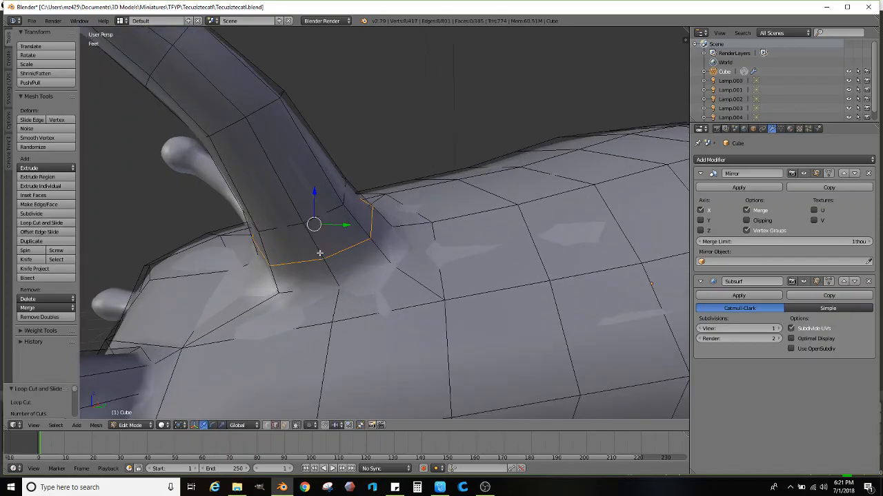
- Add two loop cuts around the lower stalk close to where it joins the head
{"action": "middle_click_drag", "start_coordinate": [246, 284], "coordinate": [367, 245]}
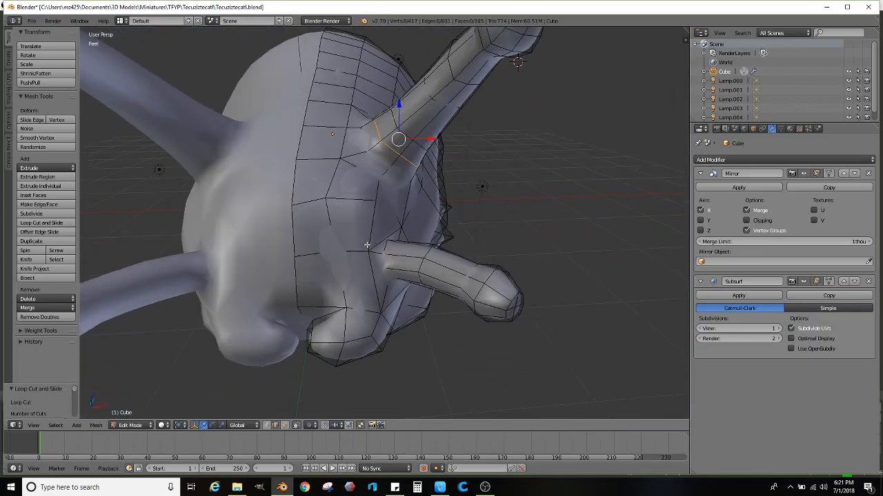
{"action": "scroll", "coordinate": [368, 245], "scroll_direction": "up", "scroll_amount": 3}
{"action": "mouse_move", "coordinate": [431, 291]}
{"action": "middle_mouse_down"}
{"action": "mouse_move", "coordinate": [445, 298]}
{"action": "mouse_move", "coordinate": [439, 282]}
{"action": "middle_mouse_up"}
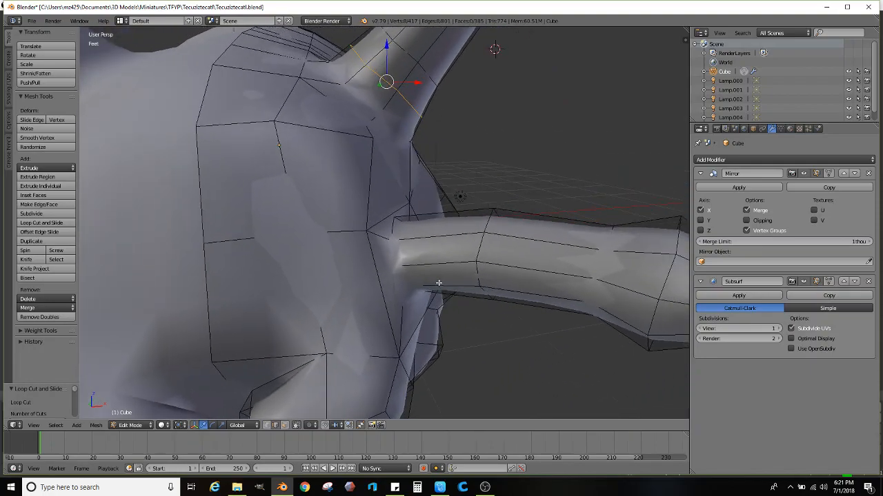
{"action": "left_click", "coordinate": [41, 223]}
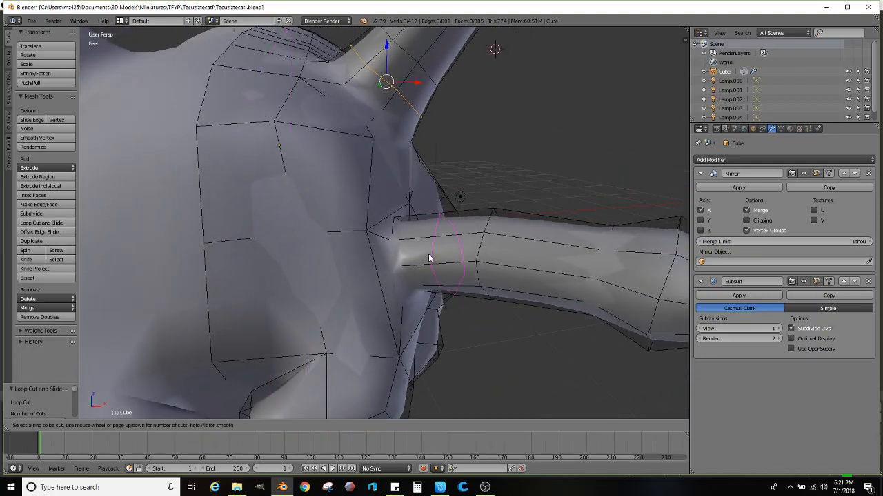
{"action": "left_click", "coordinate": [429, 258]}
{"action": "left_click", "coordinate": [408, 262]}
{"action": "left_click", "coordinate": [67, 224]}
{"action": "left_click", "coordinate": [384, 237]}
{"action": "left_click", "coordinate": [432, 238]}
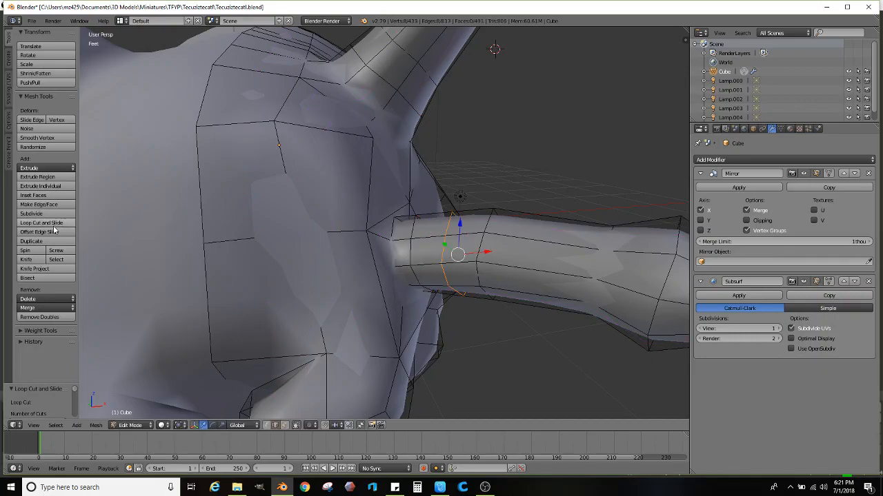
- Add a loop cut at the very base of the lower stalk and scale it up by about 1.143
{"action": "left_click", "coordinate": [59, 225]}
{"action": "left_click", "coordinate": [406, 220]}
{"action": "left_click", "coordinate": [411, 213]}
{"action": "key", "text": "s"}
{"action": "left_click", "coordinate": [570, 193]}
- Add a loop cut just outside the lower stalk's base ring and scale it up by about 1.094
{"action": "left_click", "coordinate": [45, 223]}
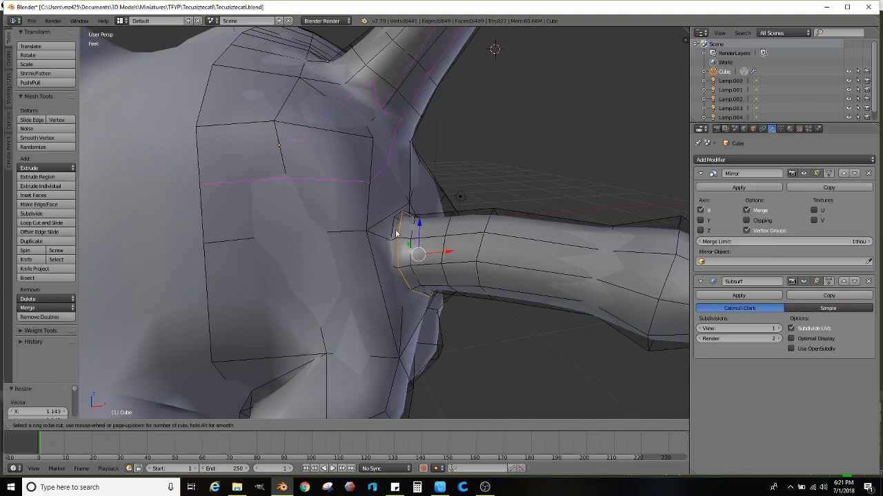
{"action": "left_click", "coordinate": [440, 216]}
{"action": "left_click", "coordinate": [445, 216]}
{"action": "key", "text": "s"}
{"action": "left_click", "coordinate": [590, 212]}
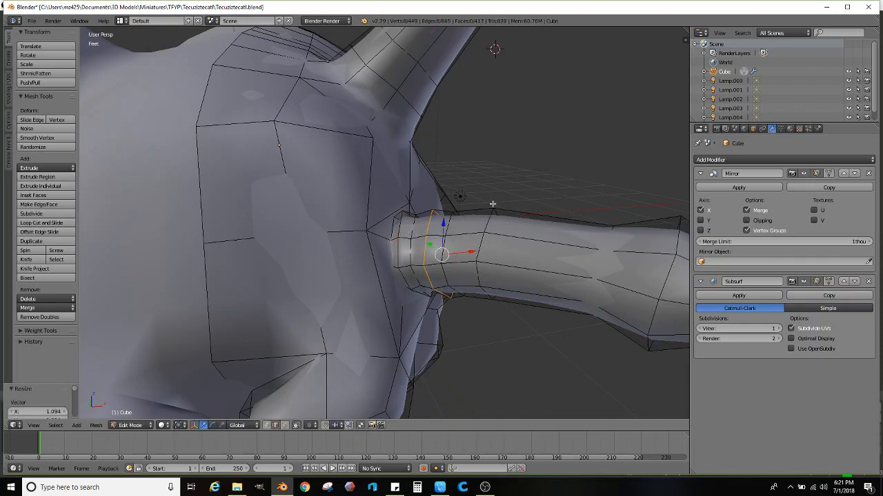
- Add another loop cut farther out on the lower stalk's base section and scale it up by about 1.051
{"action": "left_click", "coordinate": [43, 223]}
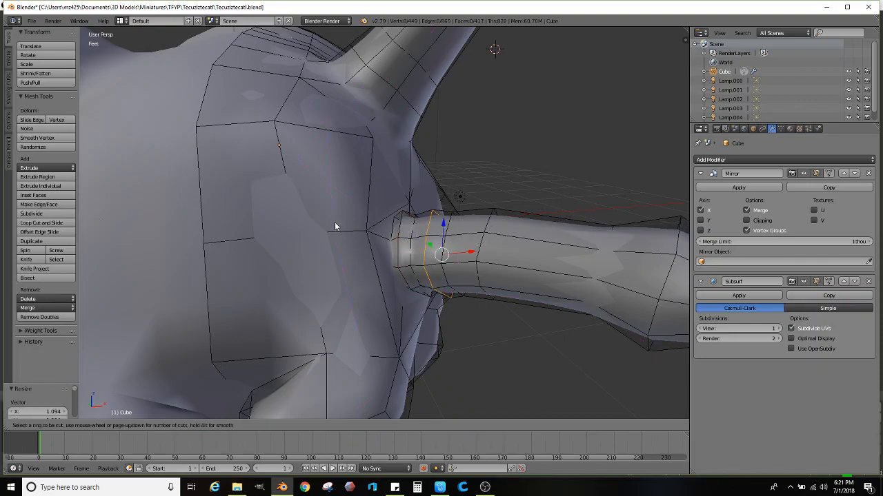
{"action": "left_click", "coordinate": [461, 228]}
{"action": "left_click", "coordinate": [550, 202]}
{"action": "key", "text": "s"}
{"action": "left_click", "coordinate": [562, 195]}
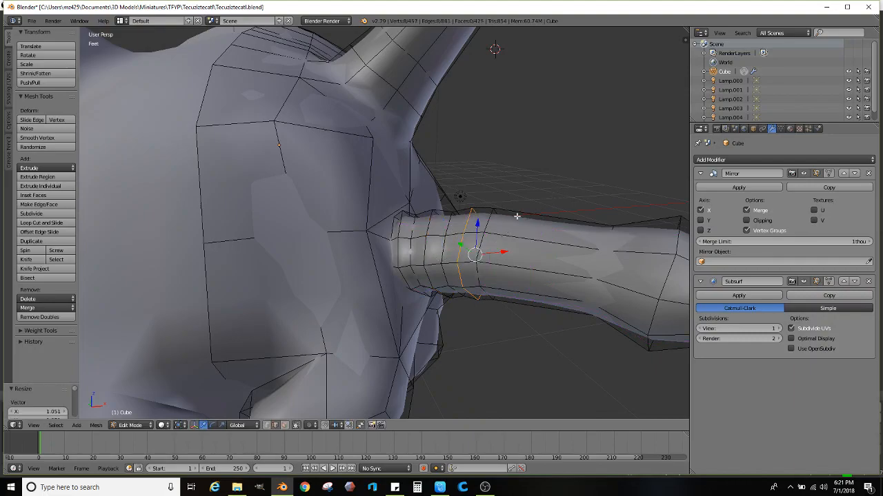
- Add a centred loop cut midway along the lower stalk and shift it about 69 thou along X
{"action": "middle_click_drag", "start_coordinate": [512, 219], "coordinate": [511, 193]}
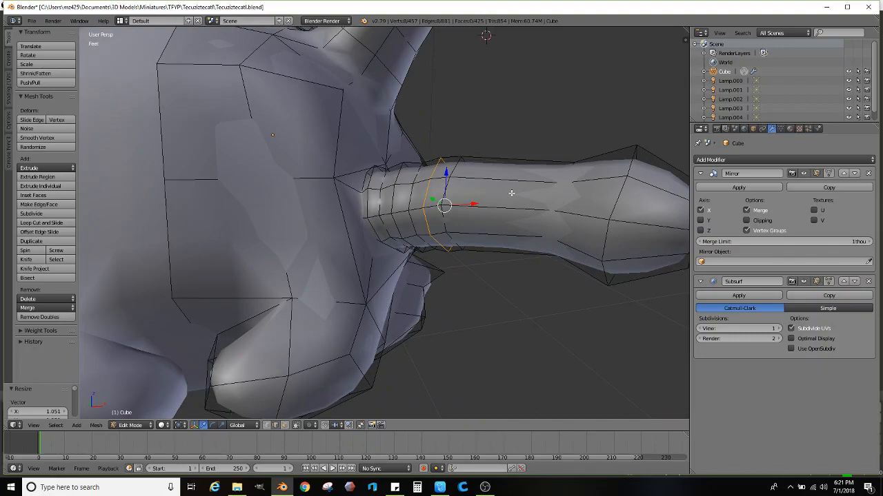
{"action": "scroll", "coordinate": [511, 194], "scroll_direction": "down", "scroll_amount": 5}
{"action": "mouse_move", "coordinate": [534, 211]}
{"action": "middle_mouse_down"}
{"action": "mouse_move", "coordinate": [548, 205]}
{"action": "mouse_move", "coordinate": [536, 220]}
{"action": "middle_mouse_up"}
{"action": "scroll", "coordinate": [510, 227], "scroll_direction": "up", "scroll_amount": 4}
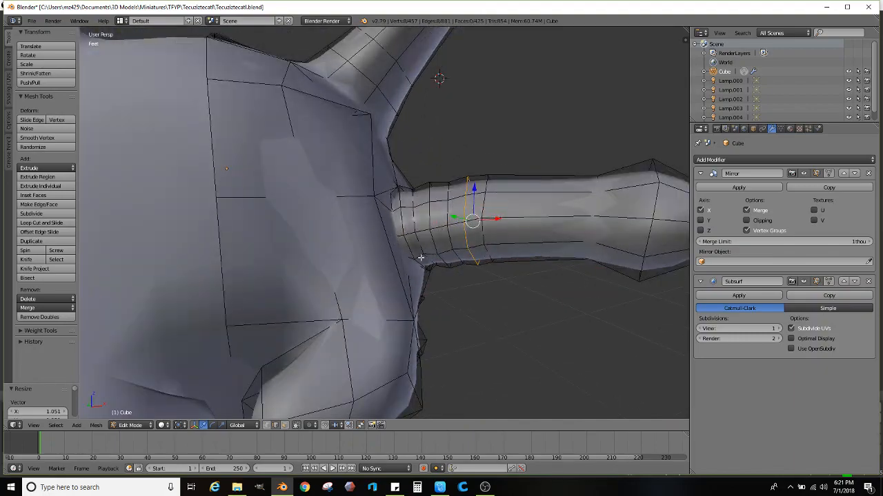
{"action": "left_click", "coordinate": [41, 223]}
{"action": "left_click", "coordinate": [535, 229]}
{"action": "right_click", "coordinate": [538, 219]}
{"action": "key", "text": "s"}
{"action": "left_click", "coordinate": [557, 201]}
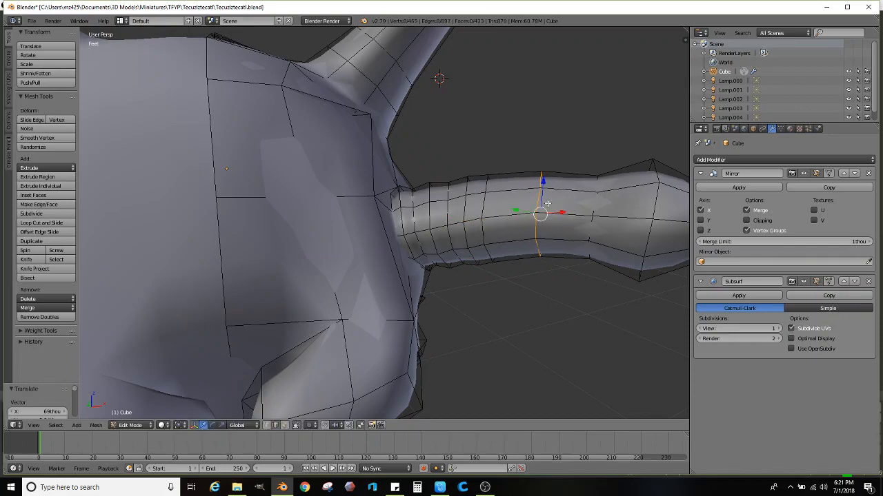
- Check the ringed stalks in Sculpt Mode, return to Edit Mode and add a loop cut through the rounded lobe beside the mouth
{"action": "middle_click_drag", "start_coordinate": [557, 201], "coordinate": [504, 240]}
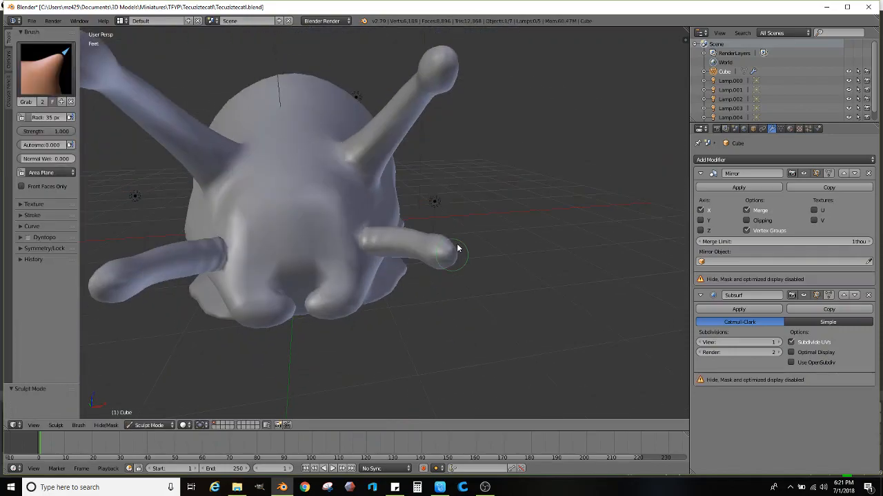
{"action": "mouse_move", "coordinate": [457, 248]}
{"action": "middle_mouse_down"}
{"action": "mouse_move", "coordinate": [471, 243]}
{"action": "mouse_move", "coordinate": [441, 273]}
{"action": "mouse_move", "coordinate": [463, 260]}
{"action": "middle_mouse_up"}
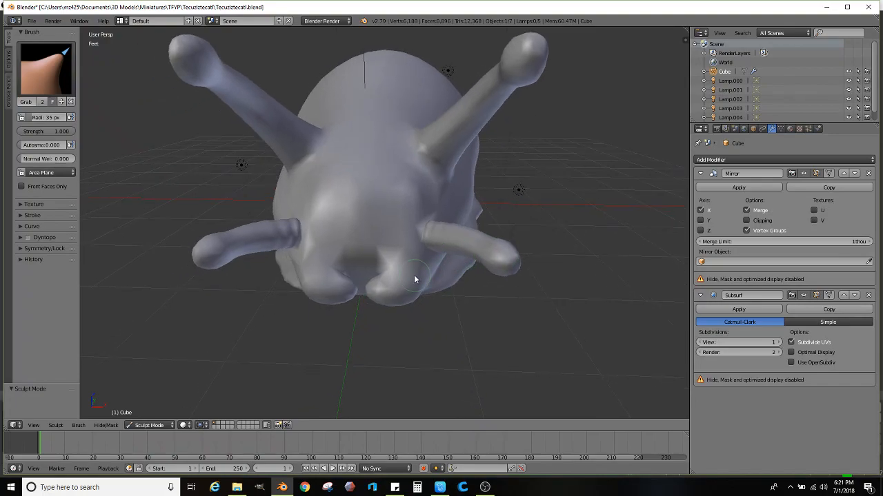
{"action": "scroll", "coordinate": [399, 262], "scroll_direction": "up", "scroll_amount": 2}
{"action": "mouse_move", "coordinate": [400, 262]}
{"action": "middle_mouse_down"}
{"action": "mouse_move", "coordinate": [399, 251]}
{"action": "mouse_move", "coordinate": [393, 282]}
{"action": "middle_mouse_up"}
{"action": "scroll", "coordinate": [396, 254], "scroll_direction": "up", "scroll_amount": 2}
{"action": "key", "text": "Tab"}
{"action": "scroll", "coordinate": [389, 312], "scroll_direction": "up", "scroll_amount": 2}
{"action": "scroll", "coordinate": [392, 282], "scroll_direction": "up", "scroll_amount": 1}
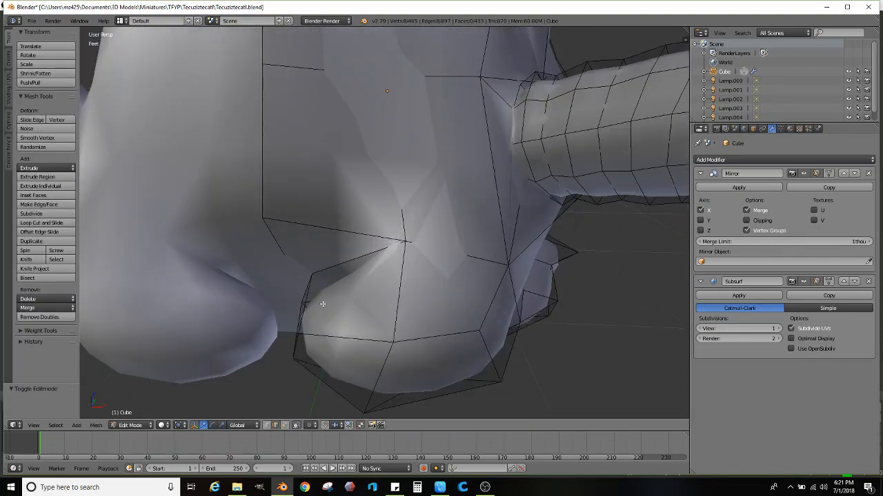
{"action": "left_click", "coordinate": [41, 222]}
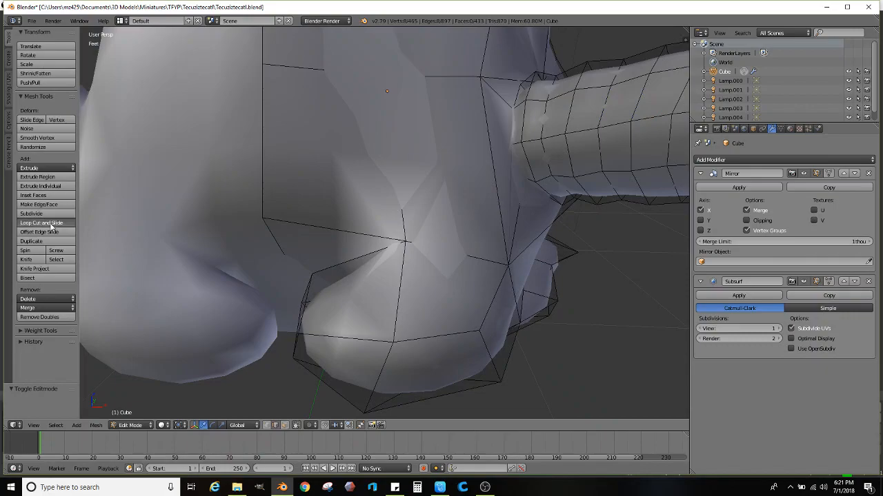
{"action": "left_click", "coordinate": [348, 335]}
{"action": "left_click", "coordinate": [347, 336]}
- Select the edge path crossing the body behind the upper stalk, from the back's centreline down toward the skirt
{"action": "middle_click_drag", "start_coordinate": [350, 321], "coordinate": [365, 206]}
{"action": "scroll", "coordinate": [357, 196], "scroll_direction": "up", "scroll_amount": 3}
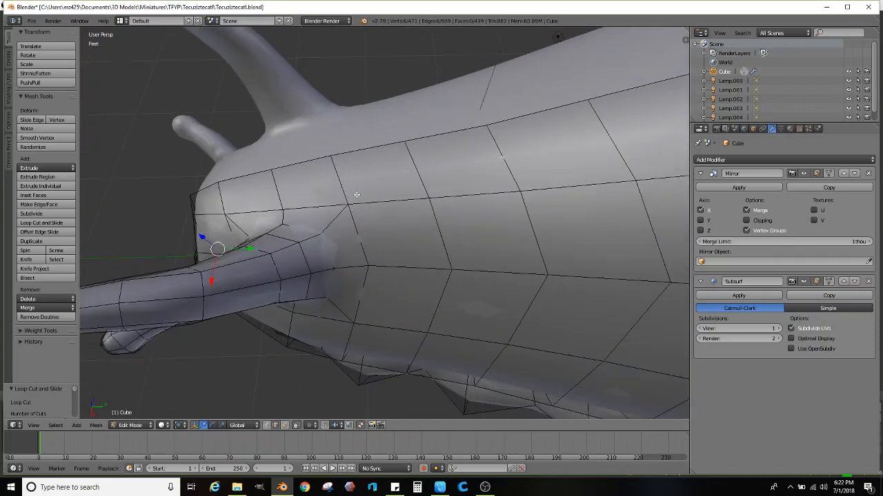
{"action": "right_click", "coordinate": [344, 182]}
{"action": "mouse_move", "coordinate": [362, 270]}
{"action": "middle_mouse_down"}
{"action": "mouse_move", "coordinate": [374, 248]}
{"action": "mouse_move", "coordinate": [374, 276]}
{"action": "mouse_move", "coordinate": [394, 248]}
{"action": "mouse_move", "coordinate": [383, 238]}
{"action": "mouse_move", "coordinate": [437, 282]}
{"action": "mouse_move", "coordinate": [367, 270]}
{"action": "middle_mouse_up"}
{"action": "right_click", "coordinate": [375, 282], "text": "ctrl"}
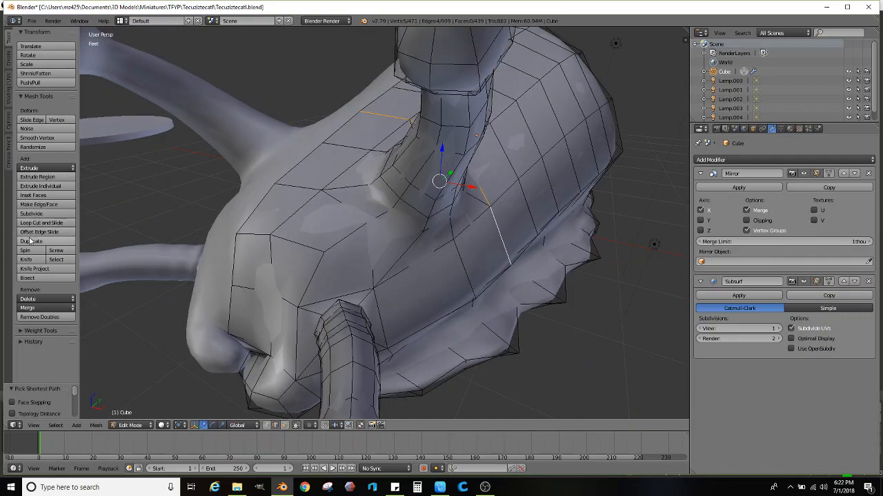
- Try subdividing the selected edge path and adding a loop cut across the face
{"action": "left_click", "coordinate": [31, 213]}
{"action": "middle_click_drag", "start_coordinate": [262, 262], "coordinate": [357, 275]}
{"action": "left_click", "coordinate": [60, 223]}
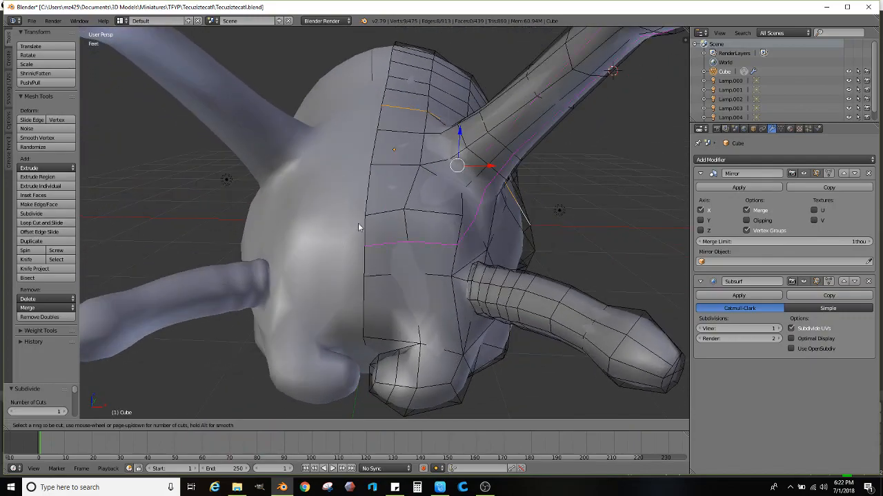
{"action": "key", "text": "Escape"}
{"action": "scroll", "coordinate": [462, 269], "scroll_direction": "down", "scroll_amount": 4}
{"action": "middle_click_drag", "start_coordinate": [462, 268], "coordinate": [384, 243]}
{"action": "scroll", "coordinate": [416, 250], "scroll_direction": "up", "scroll_amount": 3}
{"action": "key", "text": "ctrl+z"}
- Extend the selected edge path around the skirt and across the underside to the centreline, and subdivide it
{"action": "right_click", "coordinate": [397, 285], "text": "ctrl"}
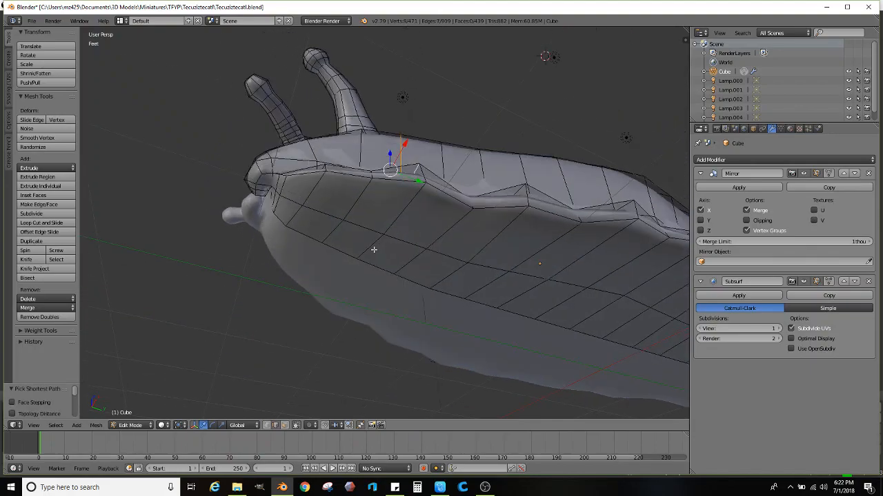
{"action": "right_click", "coordinate": [372, 251], "text": "ctrl"}
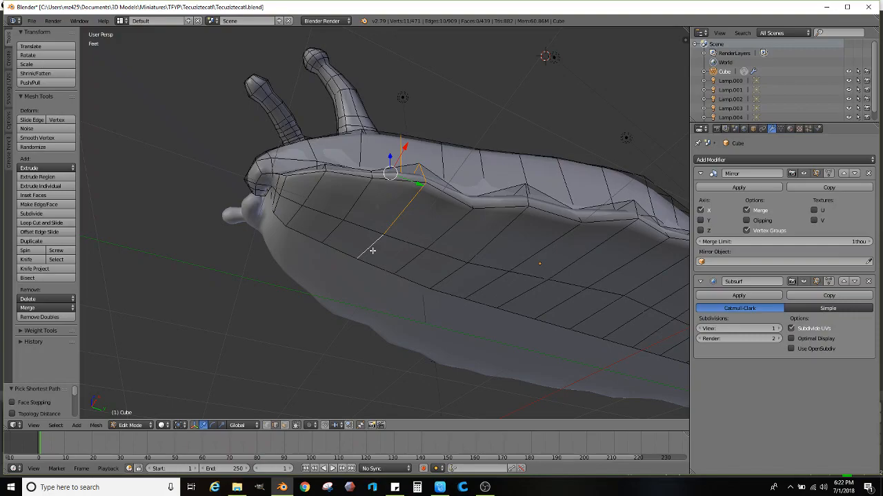
{"action": "left_click", "coordinate": [50, 214]}
- Add two loop cuts down the face beside the centreline and a single one farther out toward the stalks
{"action": "middle_click_drag", "start_coordinate": [264, 177], "coordinate": [331, 253]}
{"action": "scroll", "coordinate": [329, 232], "scroll_direction": "up", "scroll_amount": 2}
{"action": "scroll", "coordinate": [331, 252], "scroll_direction": "up", "scroll_amount": 3}
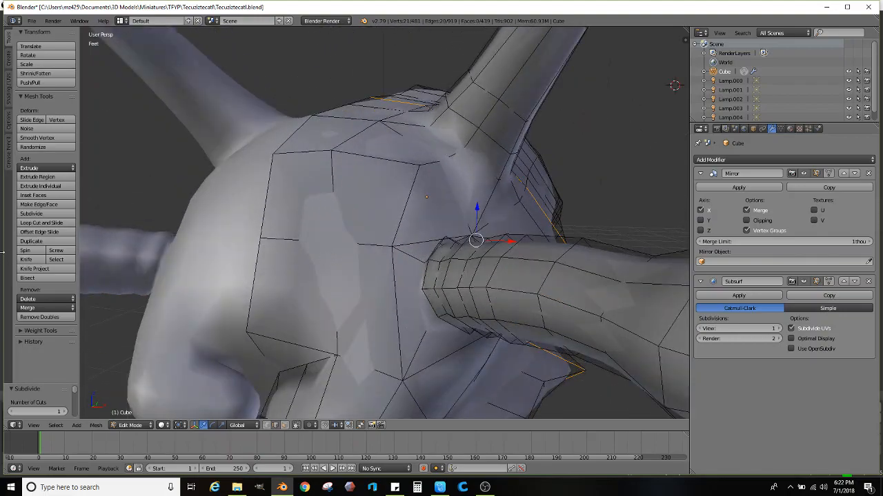
{"action": "left_click", "coordinate": [51, 222]}
{"action": "scroll", "coordinate": [295, 240], "scroll_direction": "up", "scroll_amount": 1}
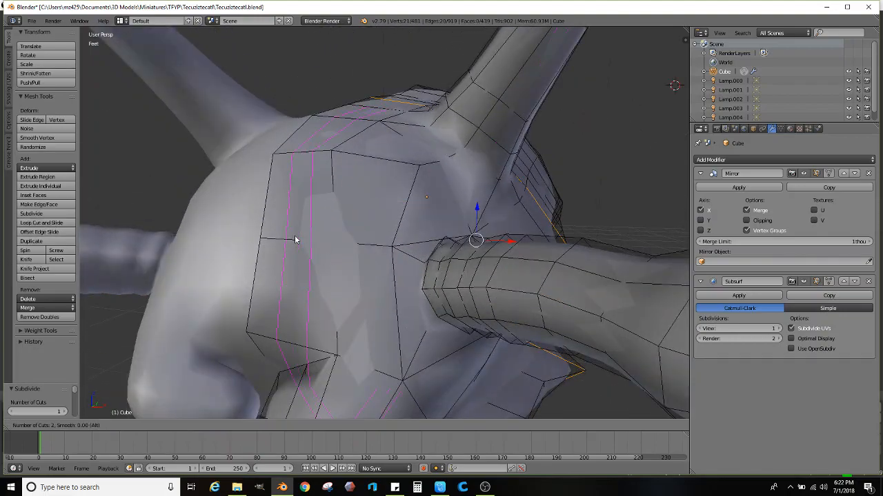
{"action": "left_click", "coordinate": [295, 239]}
{"action": "left_click", "coordinate": [295, 239]}
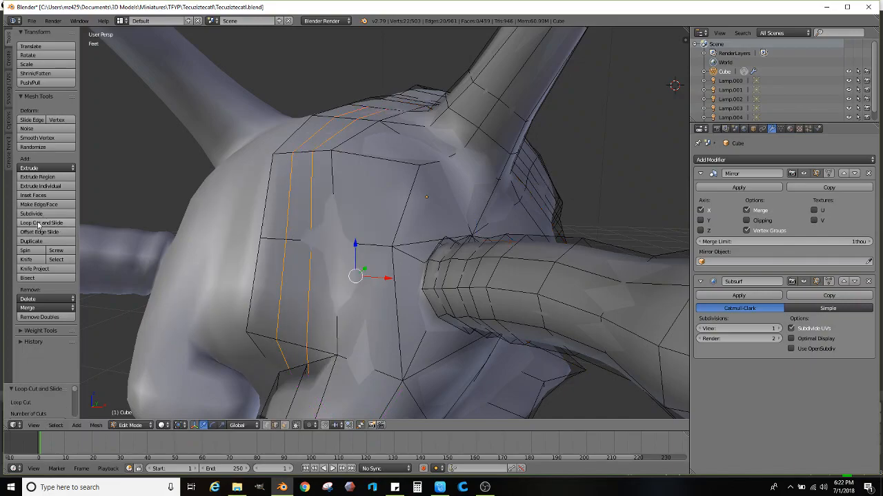
{"action": "left_click", "coordinate": [42, 223]}
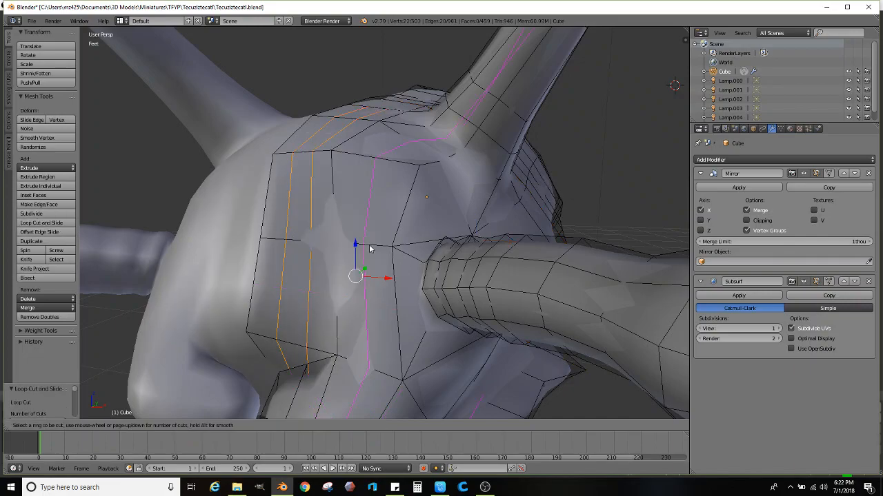
{"action": "left_click", "coordinate": [370, 246]}
{"action": "left_click", "coordinate": [370, 246]}
- Try moving one of the new vertical edges on the face above the mouth
{"action": "middle_click_drag", "start_coordinate": [349, 267], "coordinate": [339, 247]}
{"action": "right_click", "coordinate": [349, 284]}
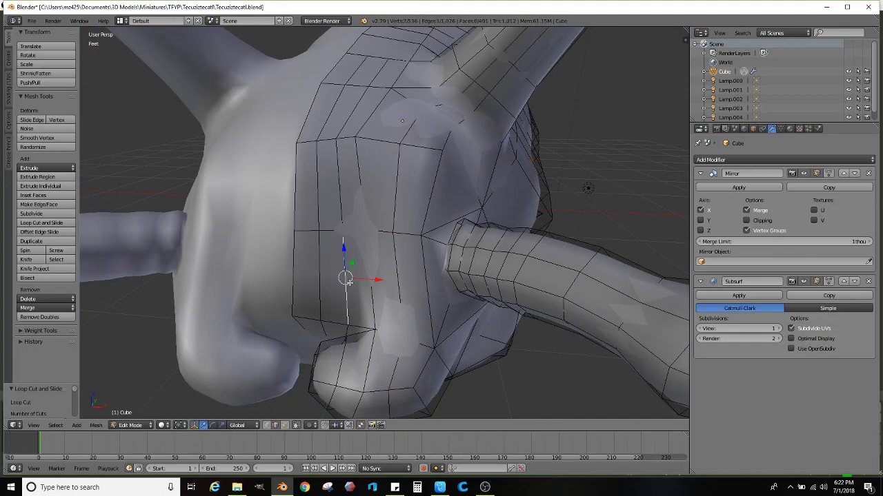
{"action": "middle_click_drag", "start_coordinate": [348, 282], "coordinate": [347, 289]}
{"action": "left_click_drag", "start_coordinate": [345, 282], "coordinate": [349, 278]}
{"action": "right_click", "coordinate": [384, 302]}
{"action": "key", "text": "ctrl+z"}
{"action": "key", "text": "ctrl+z"}
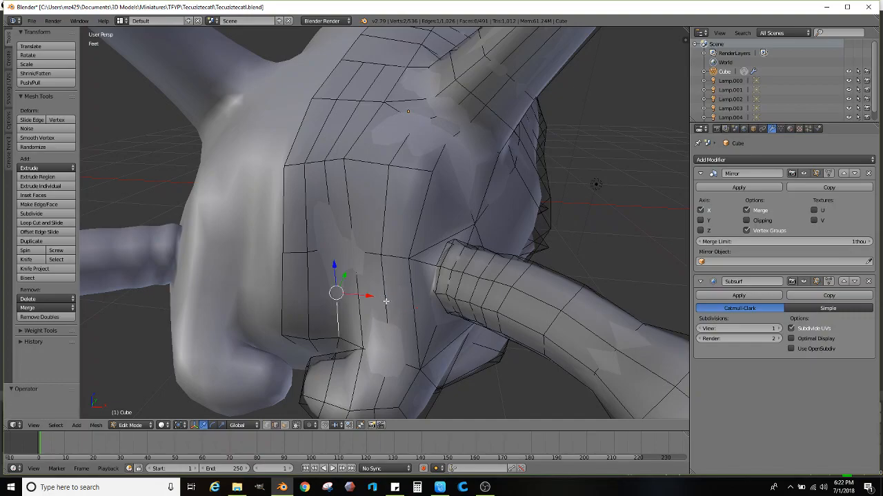
- Move the vertical edges above the mouth to crease the face, and check the creases in Sculpt Mode
{"action": "right_click", "coordinate": [362, 314]}
{"action": "left_click_drag", "start_coordinate": [365, 284], "coordinate": [328, 268]}
{"action": "right_click", "coordinate": [307, 297]}
{"action": "scroll", "coordinate": [329, 268], "scroll_direction": "down", "scroll_amount": 4}
{"action": "mouse_move", "coordinate": [330, 271]}
{"action": "middle_mouse_down"}
{"action": "mouse_move", "coordinate": [346, 260]}
{"action": "mouse_move", "coordinate": [356, 267]}
{"action": "mouse_move", "coordinate": [344, 278]}
{"action": "mouse_move", "coordinate": [365, 301]}
{"action": "mouse_move", "coordinate": [320, 276]}
{"action": "mouse_move", "coordinate": [370, 287]}
{"action": "middle_mouse_up"}
{"action": "key", "text": "Tab"}
{"action": "scroll", "coordinate": [361, 286], "scroll_direction": "up", "scroll_amount": 2}
- Back in Edit Mode, select the edge row across the top of the face and shift it slightly
{"action": "key", "text": "Tab"}
{"action": "scroll", "coordinate": [337, 272], "scroll_direction": "up", "scroll_amount": 1}
{"action": "right_click", "coordinate": [380, 277]}
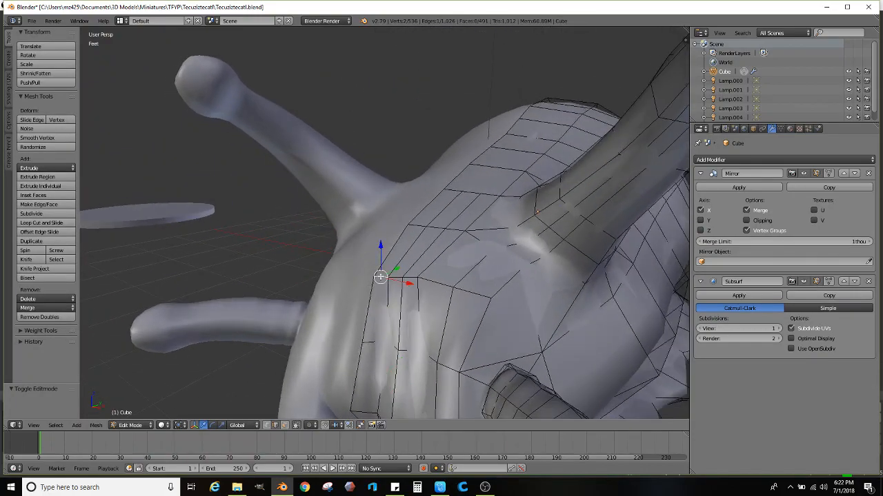
{"action": "right_click", "coordinate": [497, 300], "text": "ctrl"}
{"action": "middle_click_drag", "start_coordinate": [498, 300], "coordinate": [314, 242]}
{"action": "mouse_move", "coordinate": [283, 231]}
{"action": "left_mouse_down"}
{"action": "mouse_move", "coordinate": [298, 229]}
{"action": "mouse_move", "coordinate": [286, 224]}
{"action": "left_mouse_up"}
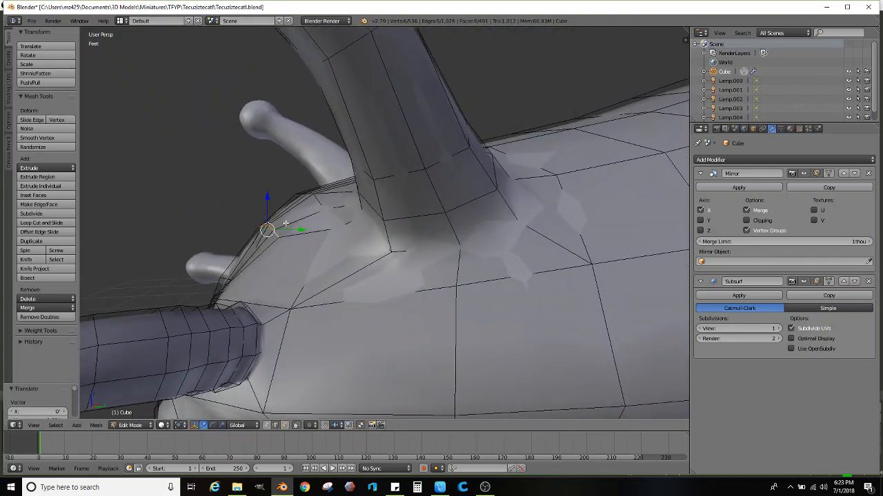
- Lower the edge row between the upper stalks along Z and adjust a lengthwise edge on the forehead
{"action": "middle_click_drag", "start_coordinate": [267, 207], "coordinate": [327, 247]}
{"action": "right_click", "coordinate": [384, 251]}
{"action": "right_click", "coordinate": [429, 268], "text": "ctrl"}
{"action": "right_click", "coordinate": [449, 275], "text": "ctrl"}
{"action": "middle_click_drag", "start_coordinate": [448, 274], "coordinate": [359, 222]}
{"action": "left_click_drag", "start_coordinate": [338, 219], "coordinate": [344, 220]}
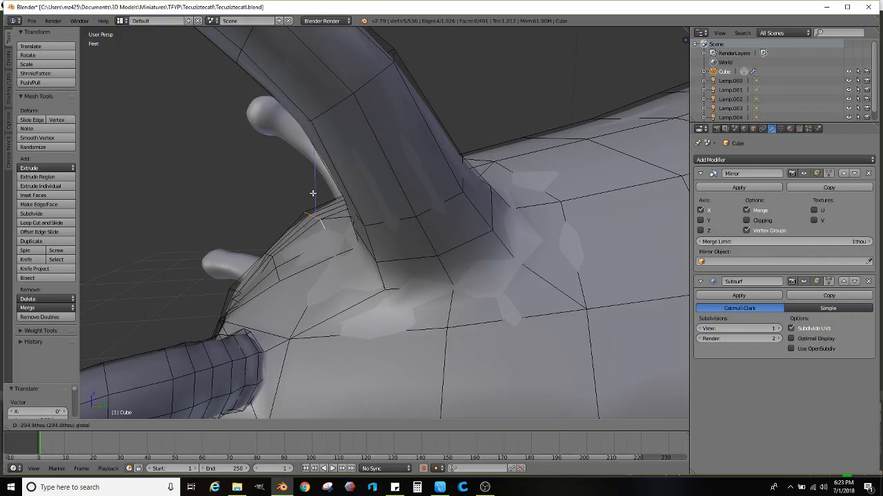
{"action": "middle_click_drag", "start_coordinate": [317, 207], "coordinate": [391, 265]}
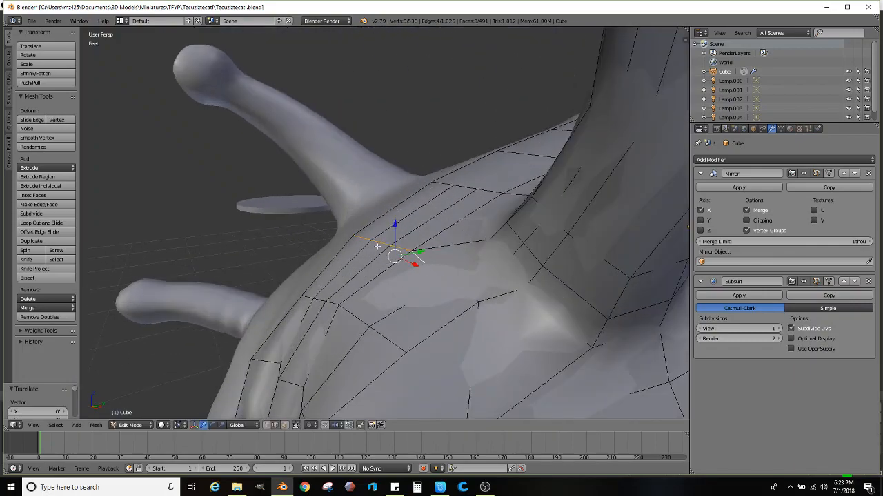
{"action": "middle_click_drag", "start_coordinate": [368, 250], "coordinate": [376, 264]}
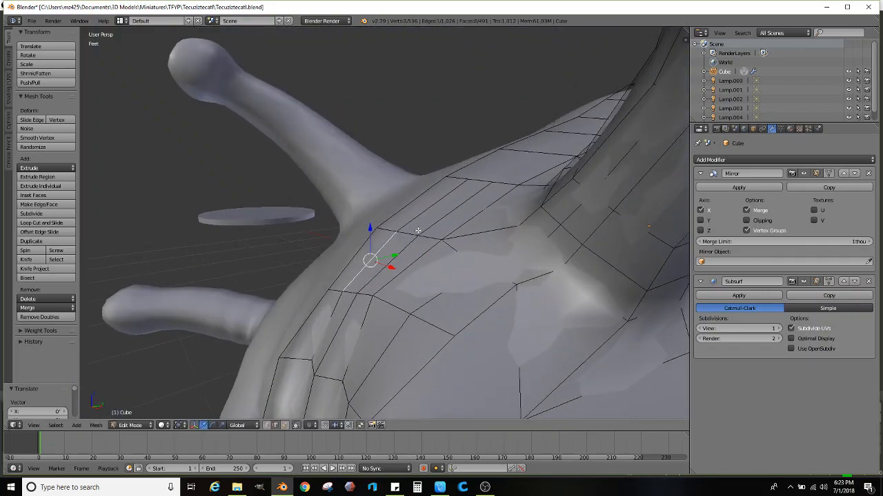
{"action": "left_click_drag", "start_coordinate": [384, 234], "coordinate": [387, 240]}
- Switch to Sculpt Mode and examine the creased face and the slug's side profile
{"action": "scroll", "coordinate": [390, 252], "scroll_direction": "down", "scroll_amount": 3}
{"action": "scroll", "coordinate": [404, 254], "scroll_direction": "down", "scroll_amount": 4}
{"action": "mouse_move", "coordinate": [404, 254]}
{"action": "middle_mouse_down"}
{"action": "mouse_move", "coordinate": [519, 287]}
{"action": "mouse_move", "coordinate": [488, 295]}
{"action": "mouse_move", "coordinate": [532, 278]}
{"action": "mouse_move", "coordinate": [453, 276]}
{"action": "mouse_move", "coordinate": [485, 262]}
{"action": "mouse_move", "coordinate": [491, 273]}
{"action": "mouse_move", "coordinate": [455, 290]}
{"action": "mouse_move", "coordinate": [530, 301]}
{"action": "mouse_move", "coordinate": [575, 279]}
{"action": "mouse_move", "coordinate": [558, 308]}
{"action": "mouse_move", "coordinate": [540, 313]}
{"action": "mouse_move", "coordinate": [453, 309]}
{"action": "mouse_move", "coordinate": [425, 293]}
{"action": "mouse_move", "coordinate": [377, 338]}
{"action": "mouse_move", "coordinate": [434, 306]}
{"action": "mouse_move", "coordinate": [492, 296]}
{"action": "mouse_move", "coordinate": [487, 315]}
{"action": "mouse_move", "coordinate": [493, 249]}
{"action": "mouse_move", "coordinate": [455, 276]}
{"action": "mouse_move", "coordinate": [463, 254]}
{"action": "mouse_move", "coordinate": [454, 280]}
{"action": "middle_mouse_up"}
{"action": "key", "text": "Tab"}
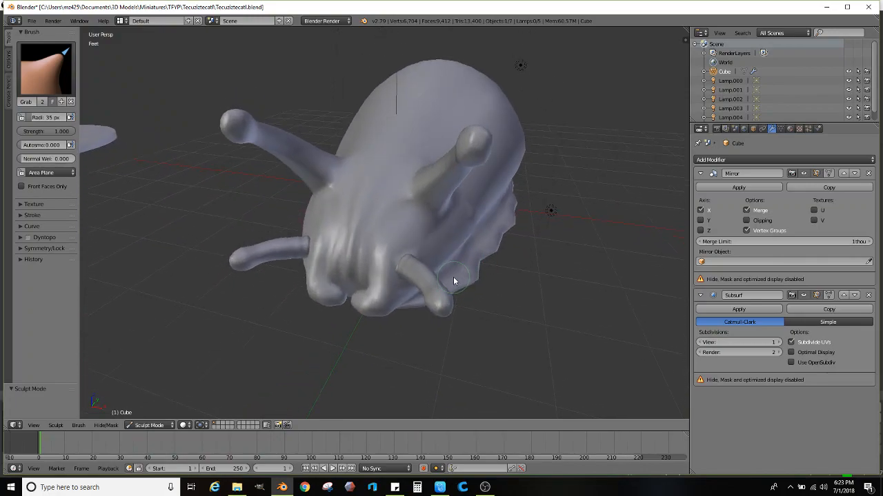
{"action": "scroll", "coordinate": [453, 277], "scroll_direction": "up", "scroll_amount": 2}
{"action": "middle_click_drag", "start_coordinate": [412, 302], "coordinate": [395, 284]}
{"action": "scroll", "coordinate": [412, 257], "scroll_direction": "down", "scroll_amount": 2}
{"action": "scroll", "coordinate": [404, 284], "scroll_direction": "down", "scroll_amount": 2}
{"action": "scroll", "coordinate": [405, 285], "scroll_direction": "up", "scroll_amount": 1}
{"action": "scroll", "coordinate": [383, 299], "scroll_direction": "up", "scroll_amount": 1}
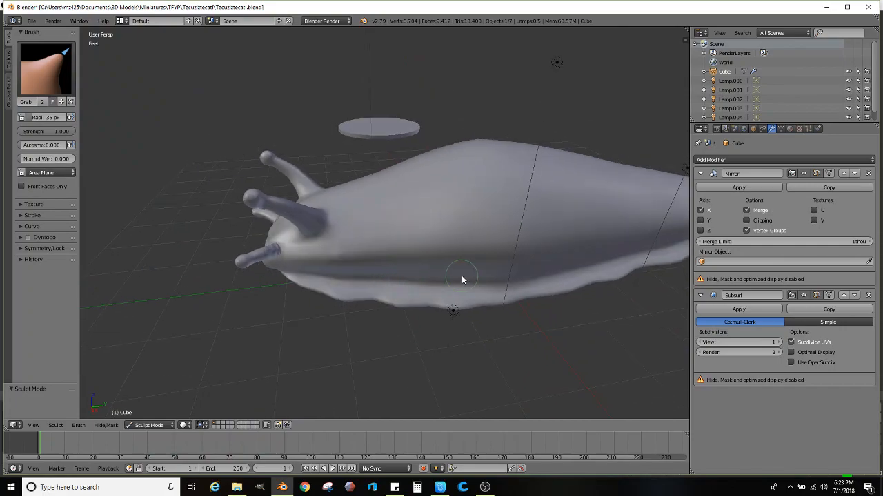
{"action": "scroll", "coordinate": [462, 280], "scroll_direction": "up", "scroll_amount": 1}
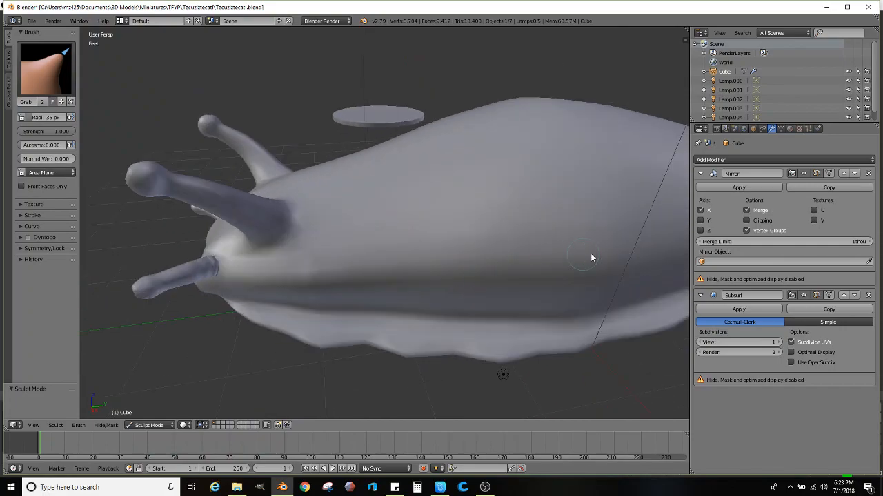
- Apply the Mirror modifier and return to Edit Mode facing the front of the head
{"action": "left_click", "coordinate": [730, 189]}
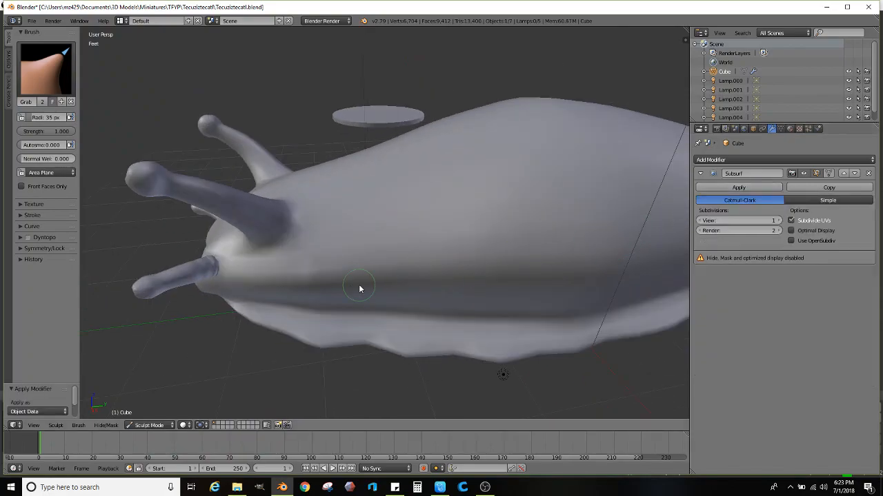
{"action": "scroll", "coordinate": [326, 263], "scroll_direction": "down", "scroll_amount": 3}
{"action": "mouse_move", "coordinate": [237, 264]}
{"action": "middle_mouse_down"}
{"action": "mouse_move", "coordinate": [483, 201]}
{"action": "mouse_move", "coordinate": [442, 195]}
{"action": "mouse_move", "coordinate": [435, 207]}
{"action": "middle_mouse_up"}
{"action": "key", "text": "Tab"}
{"action": "scroll", "coordinate": [414, 234], "scroll_direction": "up", "scroll_amount": 9}
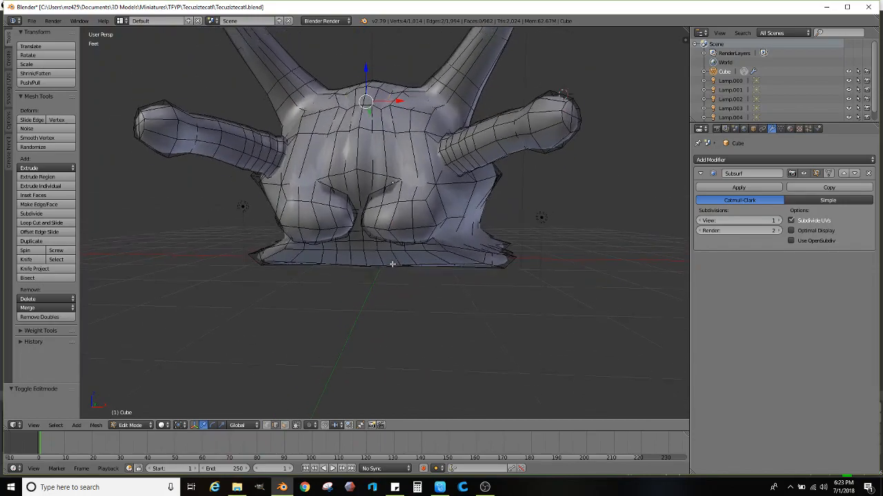
{"action": "scroll", "coordinate": [414, 280], "scroll_direction": "up", "scroll_amount": 3}
{"action": "scroll", "coordinate": [394, 256], "scroll_direction": "down", "scroll_amount": 7}
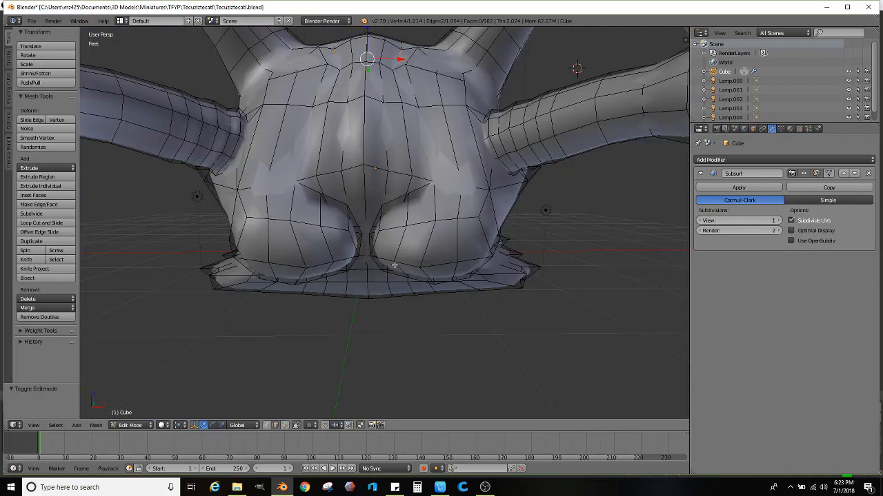
- Select the inner end faces of the mouth lobe on the +X side, rotate them about -14.4° and shift them toward the centre
{"action": "scroll", "coordinate": [393, 259], "scroll_direction": "up", "scroll_amount": 3}
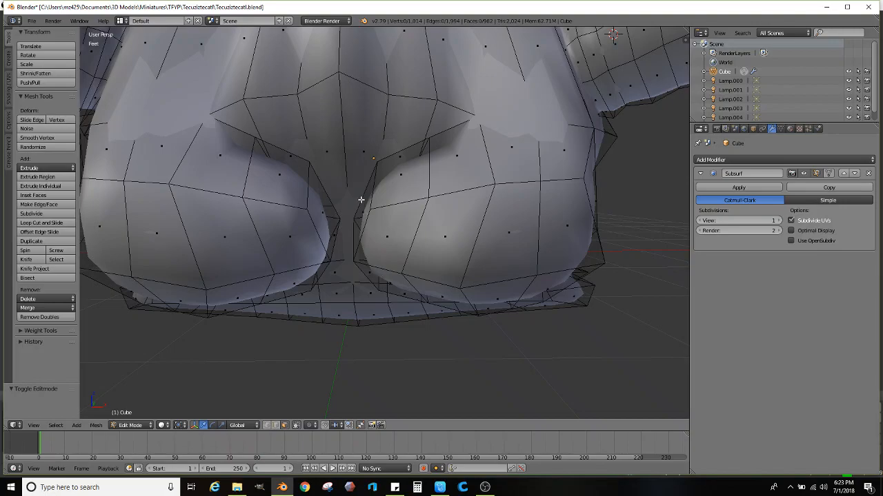
{"action": "middle_click_drag", "start_coordinate": [373, 204], "coordinate": [385, 206]}
{"action": "right_click", "coordinate": [568, 271]}
{"action": "middle_click_drag", "start_coordinate": [568, 300], "coordinate": [564, 265]}
{"action": "right_click", "coordinate": [555, 151], "text": "shift"}
{"action": "middle_click_drag", "start_coordinate": [544, 177], "coordinate": [471, 256]}
{"action": "key", "text": "ctrl+KP_Add"}
{"action": "scroll", "coordinate": [485, 257], "scroll_direction": "down", "scroll_amount": 4}
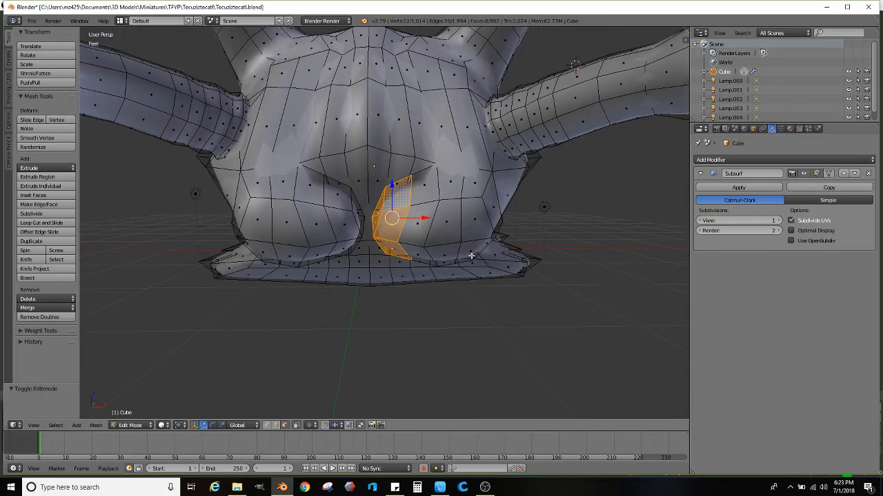
{"action": "key", "text": "r"}
{"action": "left_click", "coordinate": [480, 190]}
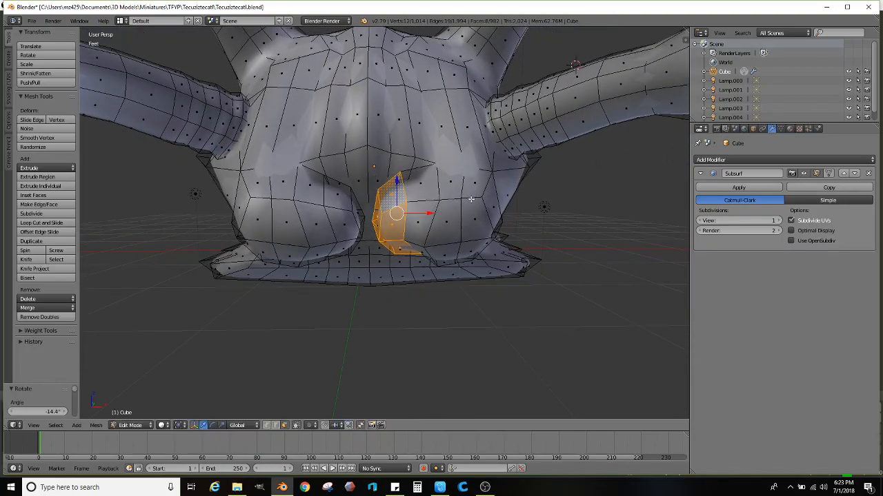
{"action": "key", "text": "g"}
{"action": "left_click", "coordinate": [488, 203]}
- Extrude the lobe's end faces toward the middle of the mouth, scale them to about 0.87 and move them into place
{"action": "key", "text": "g"}
{"action": "key", "text": "z"}
{"action": "key", "text": "z"}
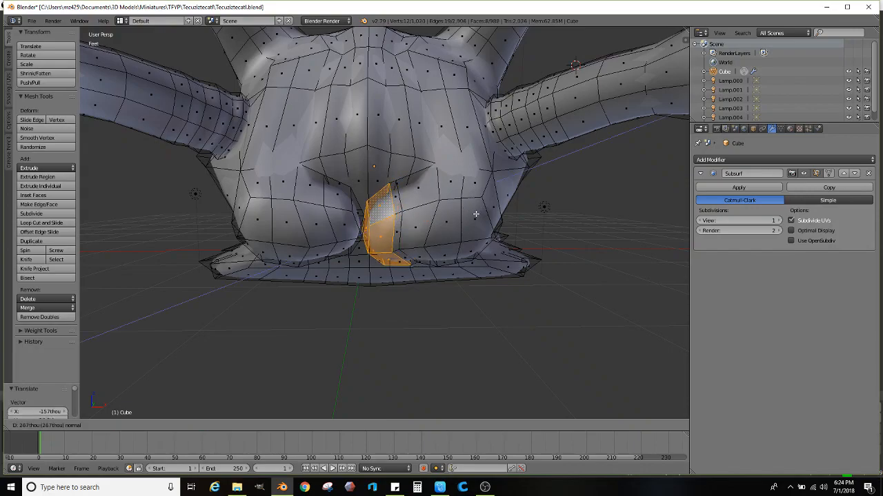
{"action": "left_click", "coordinate": [470, 218]}
{"action": "key", "text": "s"}
{"action": "left_click", "coordinate": [457, 223]}
{"action": "key", "text": "g"}
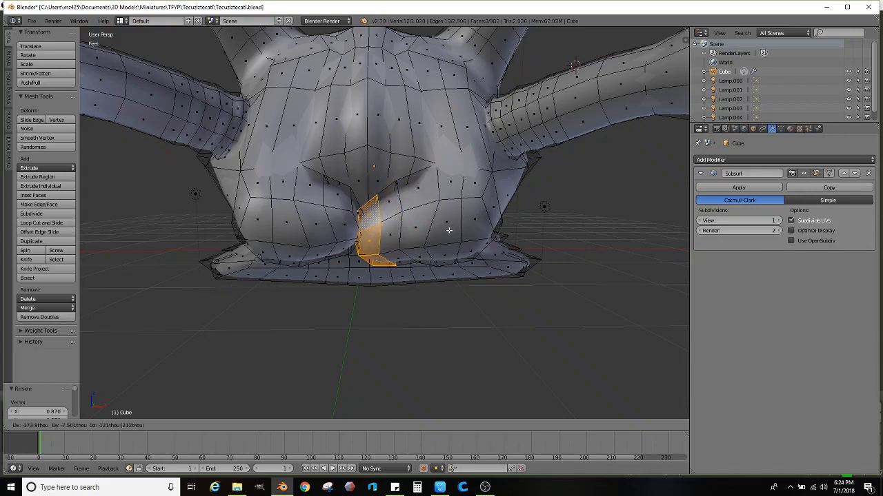
{"action": "left_click", "coordinate": [449, 231]}
- Select the matching inner end faces of the opposite mouth lobe, then rotate and shift them to face the other lobe
{"action": "scroll", "coordinate": [373, 227], "scroll_direction": "up", "scroll_amount": 3}
{"action": "right_click", "coordinate": [326, 198]}
{"action": "middle_click_drag", "start_coordinate": [345, 224], "coordinate": [352, 199]}
{"action": "middle_click_drag", "start_coordinate": [333, 160], "coordinate": [433, 235]}
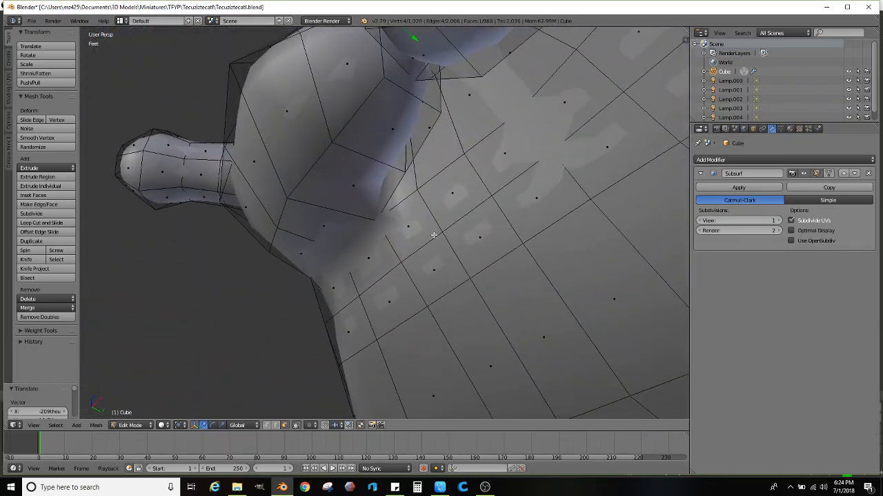
{"action": "right_click", "coordinate": [393, 72], "text": "shift"}
{"action": "middle_click_drag", "start_coordinate": [389, 99], "coordinate": [412, 128]}
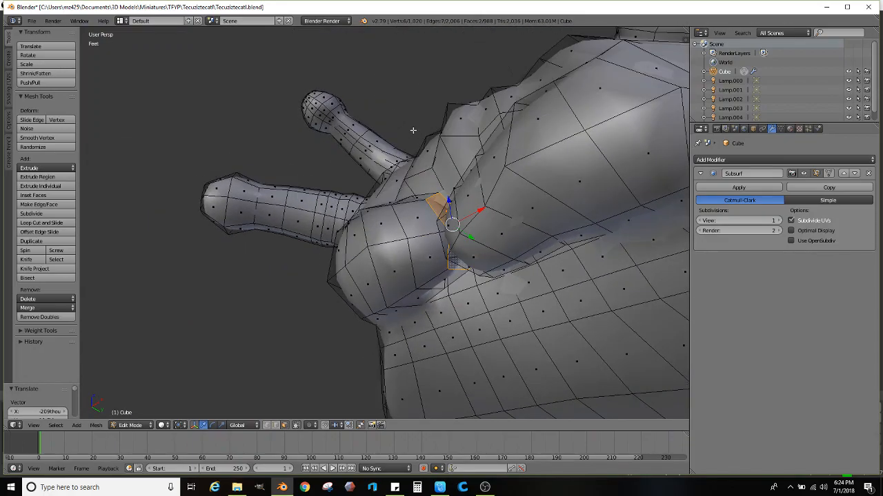
{"action": "right_click", "coordinate": [417, 205], "text": "alt+shift"}
{"action": "middle_click_drag", "start_coordinate": [419, 207], "coordinate": [513, 273]}
{"action": "scroll", "coordinate": [518, 265], "scroll_direction": "up", "scroll_amount": 2}
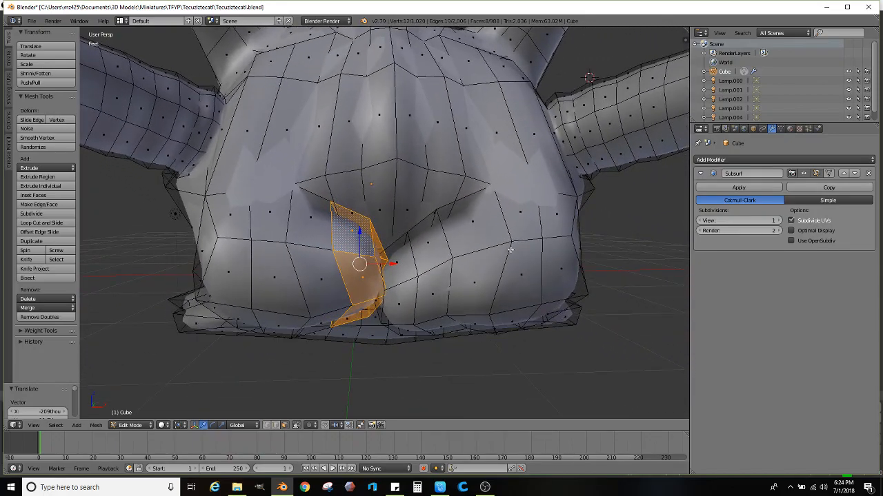
{"action": "key", "text": "r"}
{"action": "left_click", "coordinate": [485, 228]}
{"action": "key", "text": "g"}
{"action": "left_click", "coordinate": [493, 217]}
- Extrude the opposite lobe's end faces inward, adjust their scale, rotation and position, and check the mouth in Object Mode
{"action": "key", "text": "e"}
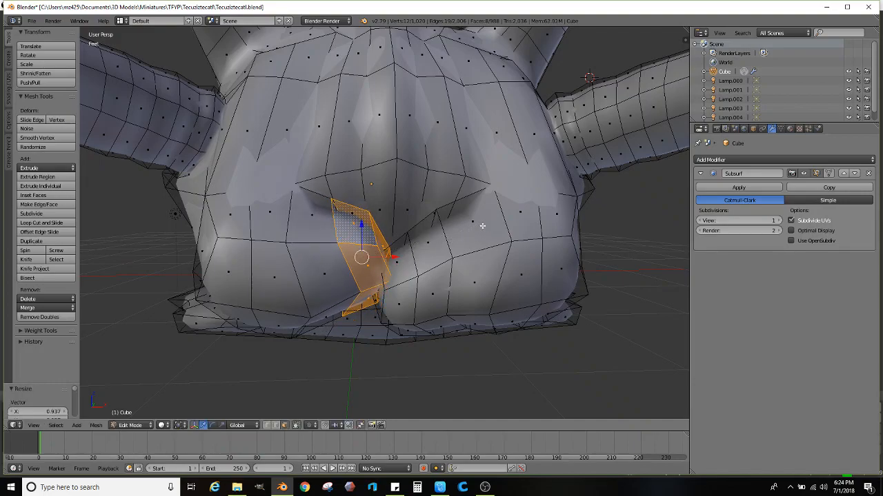
{"action": "left_click", "coordinate": [485, 221]}
{"action": "key", "text": "s"}
{"action": "left_click", "coordinate": [478, 223]}
{"action": "key", "text": "g"}
{"action": "left_click", "coordinate": [484, 215]}
{"action": "key", "text": "r"}
{"action": "left_click", "coordinate": [463, 205]}
{"action": "key", "text": "g"}
{"action": "left_click", "coordinate": [471, 198]}
{"action": "scroll", "coordinate": [471, 198], "scroll_direction": "down", "scroll_amount": 3}
{"action": "key", "text": "Tab"}
{"action": "mouse_move", "coordinate": [471, 200]}
{"action": "middle_mouse_down"}
{"action": "mouse_move", "coordinate": [433, 260]}
{"action": "mouse_move", "coordinate": [424, 246]}
{"action": "mouse_move", "coordinate": [428, 258]}
{"action": "mouse_move", "coordinate": [469, 276]}
{"action": "mouse_move", "coordinate": [398, 294]}
{"action": "mouse_move", "coordinate": [406, 257]}
{"action": "mouse_move", "coordinate": [479, 244]}
{"action": "mouse_move", "coordinate": [467, 258]}
{"action": "mouse_move", "coordinate": [572, 264]}
{"action": "mouse_move", "coordinate": [501, 258]}
{"action": "mouse_move", "coordinate": [483, 297]}
{"action": "middle_mouse_up"}
{"action": "scroll", "coordinate": [482, 298], "scroll_direction": "up", "scroll_amount": 3}
{"action": "key", "text": "Tab"}
- Select all faces of the lower stalk on the +X side, from the knobbed tip to its base at the head
{"action": "middle_click_drag", "start_coordinate": [531, 280], "coordinate": [425, 295]}
{"action": "scroll", "coordinate": [473, 289], "scroll_direction": "up", "scroll_amount": 3}
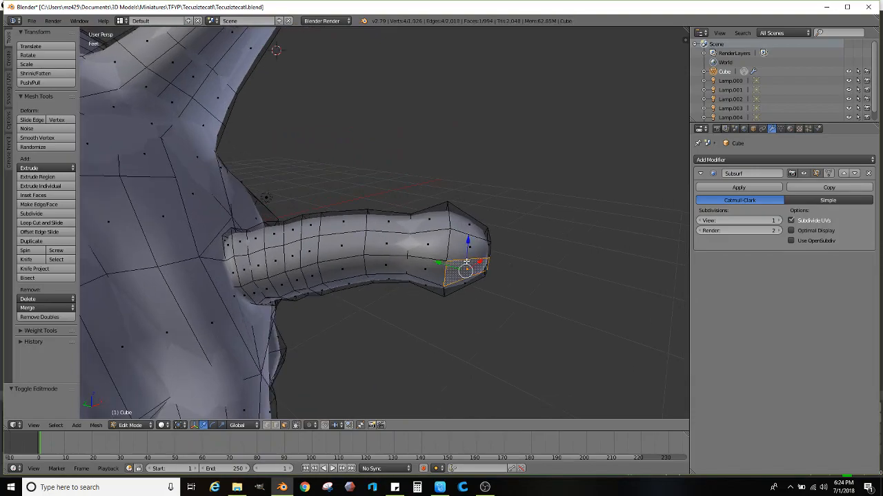
{"action": "key", "text": "z"}
{"action": "mouse_move", "coordinate": [513, 307]}
{"action": "left_mouse_down", "text": "ctrl"}
{"action": "mouse_move", "coordinate": [430, 179]}
{"action": "mouse_move", "coordinate": [414, 189]}
{"action": "left_mouse_up", "text": "ctrl"}
{"action": "mouse_move", "coordinate": [414, 189]}
{"action": "middle_mouse_down"}
{"action": "mouse_move", "coordinate": [464, 209]}
{"action": "mouse_move", "coordinate": [472, 203]}
{"action": "middle_mouse_up"}
{"action": "mouse_move", "coordinate": [564, 275]}
{"action": "left_mouse_down", "text": "ctrl"}
{"action": "mouse_move", "coordinate": [476, 276]}
{"action": "mouse_move", "coordinate": [464, 187]}
{"action": "left_mouse_up", "text": "ctrl"}
{"action": "mouse_move", "coordinate": [474, 230]}
{"action": "left_mouse_down", "text": "ctrl"}
{"action": "mouse_move", "coordinate": [371, 138]}
{"action": "mouse_move", "coordinate": [371, 173]}
{"action": "left_mouse_up", "text": "ctrl"}
{"action": "middle_click_drag", "start_coordinate": [388, 186], "coordinate": [411, 192]}
{"action": "middle_click_drag", "start_coordinate": [424, 244], "coordinate": [423, 238]}
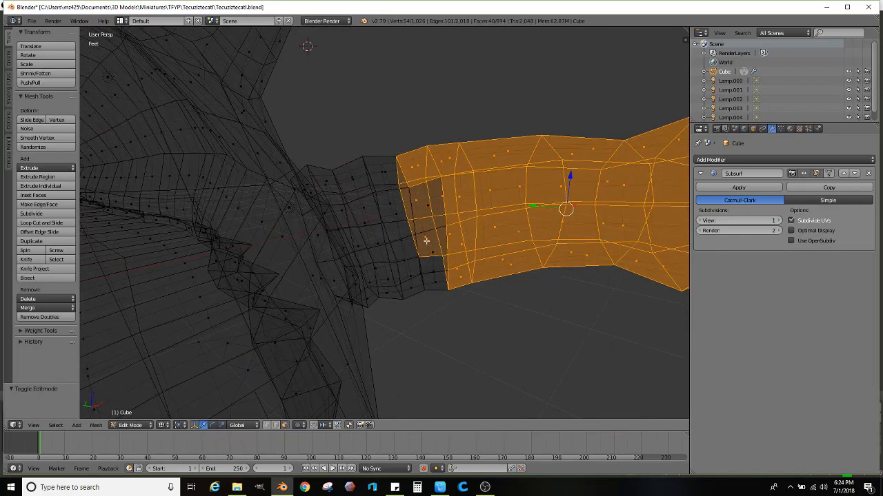
{"action": "mouse_move", "coordinate": [493, 238]}
{"action": "left_mouse_down", "text": "ctrl"}
{"action": "mouse_move", "coordinate": [322, 121]}
{"action": "mouse_move", "coordinate": [338, 228]}
{"action": "mouse_move", "coordinate": [375, 318]}
{"action": "left_mouse_up", "text": "ctrl"}
{"action": "key", "text": "z"}
{"action": "left_click", "coordinate": [322, 166], "text": "ctrl"}
{"action": "left_click", "coordinate": [300, 169], "text": "ctrl"}
{"action": "middle_click_drag", "start_coordinate": [300, 169], "coordinate": [280, 365]}
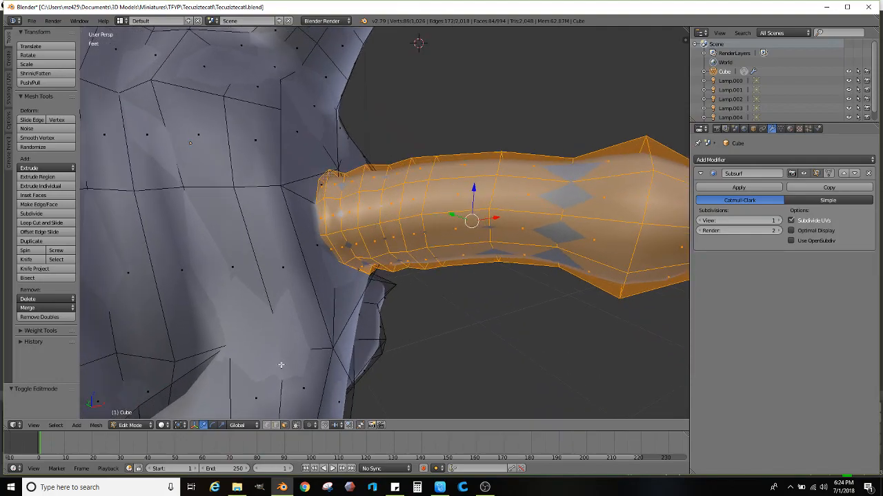
- Set the pivot point to Active Element, using a face at the base of the selected stalk as the active one
{"action": "left_click", "coordinate": [181, 426]}
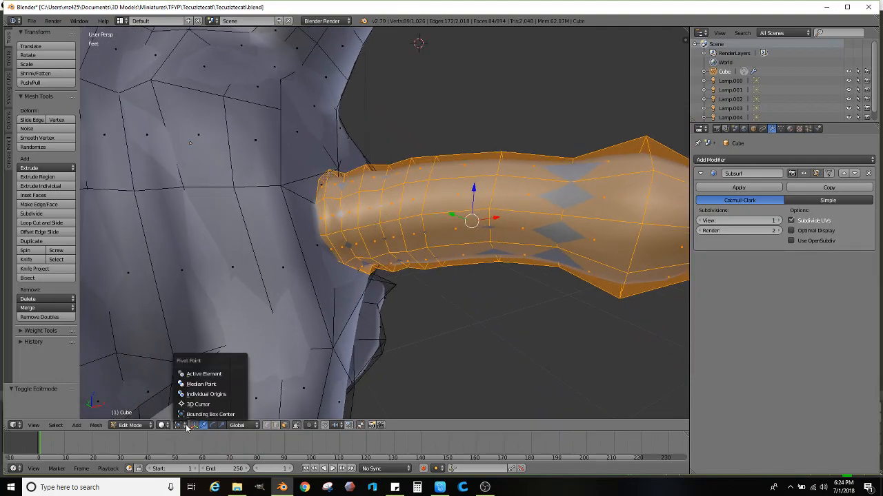
{"action": "left_click", "coordinate": [220, 375]}
{"action": "middle_click_drag", "start_coordinate": [329, 262], "coordinate": [452, 258], "text": "shift"}
{"action": "scroll", "coordinate": [370, 280], "scroll_direction": "up", "scroll_amount": 3}
{"action": "scroll", "coordinate": [428, 245], "scroll_direction": "down", "scroll_amount": 4}
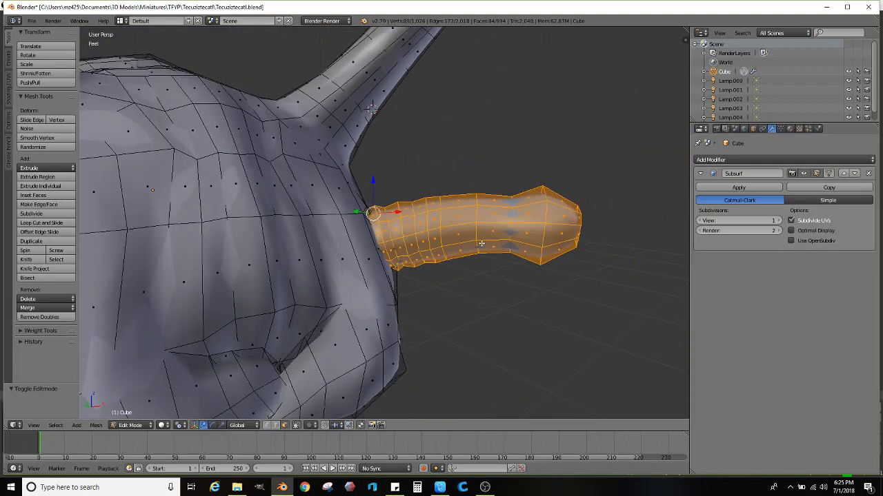
{"action": "middle_click_drag", "start_coordinate": [462, 244], "coordinate": [437, 229]}
{"action": "scroll", "coordinate": [400, 241], "scroll_direction": "up", "scroll_amount": 4}
{"action": "middle_click_drag", "start_coordinate": [363, 253], "coordinate": [423, 270]}
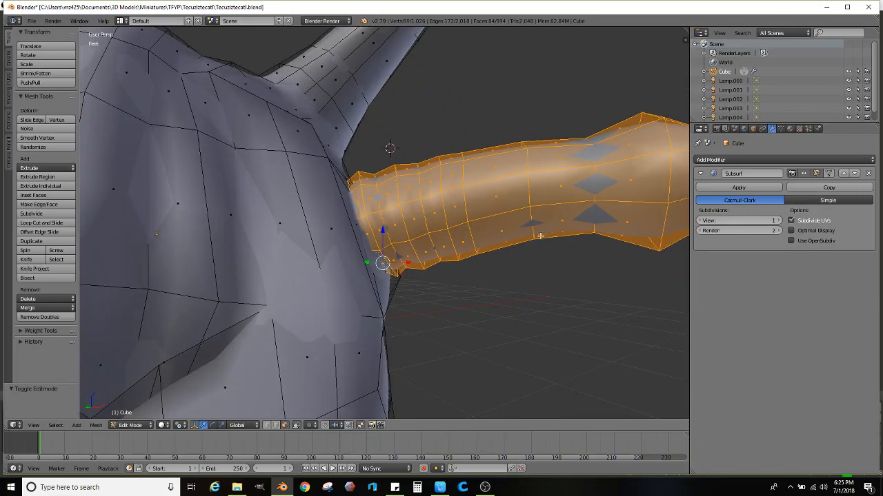
- Rotate the selected stalk about its base around the global Z axis, followed by a second rotation of about 6.65°
{"action": "key", "text": "r"}
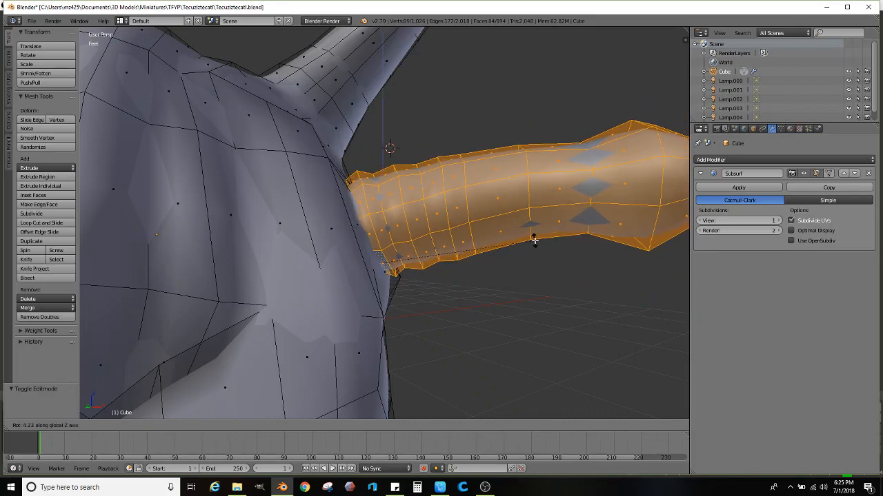
{"action": "left_click", "coordinate": [531, 242]}
{"action": "middle_click_drag", "start_coordinate": [531, 241], "coordinate": [529, 247]}
{"action": "key", "text": "r"}
{"action": "left_click", "coordinate": [509, 284]}
- Select all faces of the opposite lower stalk, including the ring where it meets the head
{"action": "middle_click_drag", "start_coordinate": [509, 284], "coordinate": [378, 244]}
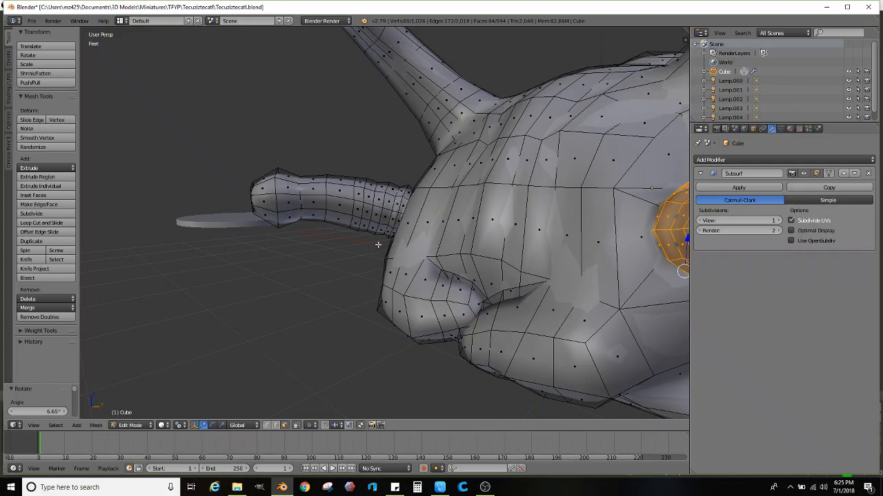
{"action": "mouse_move", "coordinate": [408, 282]}
{"action": "middle_mouse_down"}
{"action": "mouse_move", "coordinate": [470, 343]}
{"action": "mouse_move", "coordinate": [484, 342]}
{"action": "mouse_move", "coordinate": [448, 309]}
{"action": "mouse_move", "coordinate": [440, 315]}
{"action": "middle_mouse_up"}
{"action": "key", "text": "z"}
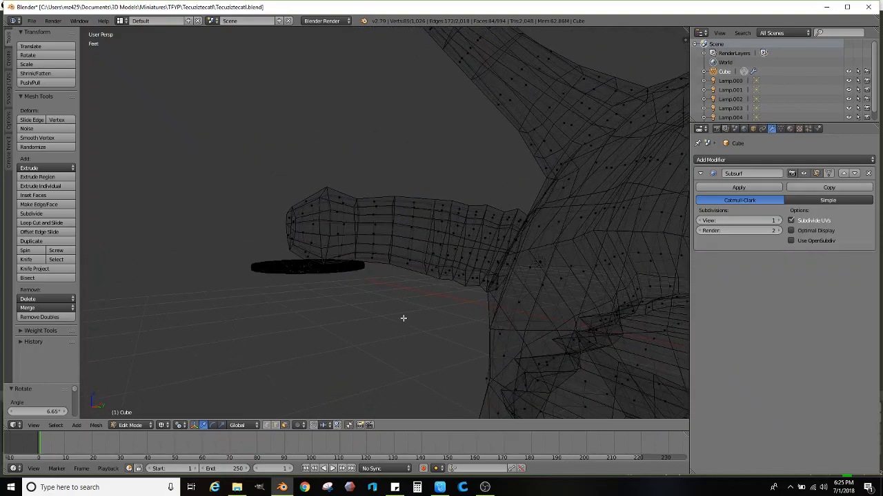
{"action": "mouse_move", "coordinate": [422, 321]}
{"action": "left_mouse_down", "text": "ctrl"}
{"action": "mouse_move", "coordinate": [493, 252]}
{"action": "mouse_move", "coordinate": [325, 146]}
{"action": "mouse_move", "coordinate": [198, 292]}
{"action": "mouse_move", "coordinate": [335, 309]}
{"action": "left_mouse_up", "text": "ctrl"}
{"action": "middle_click_drag", "start_coordinate": [335, 309], "coordinate": [510, 269]}
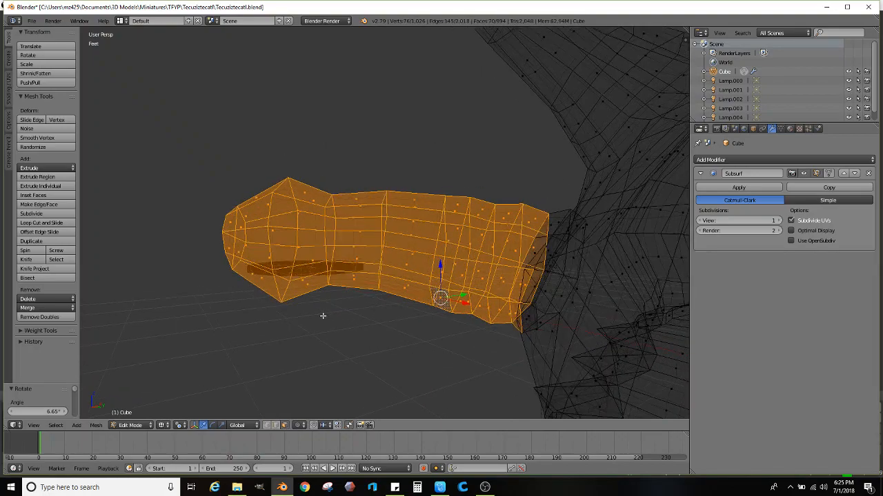
{"action": "key", "text": "z"}
{"action": "left_click", "coordinate": [560, 210], "text": "shift"}
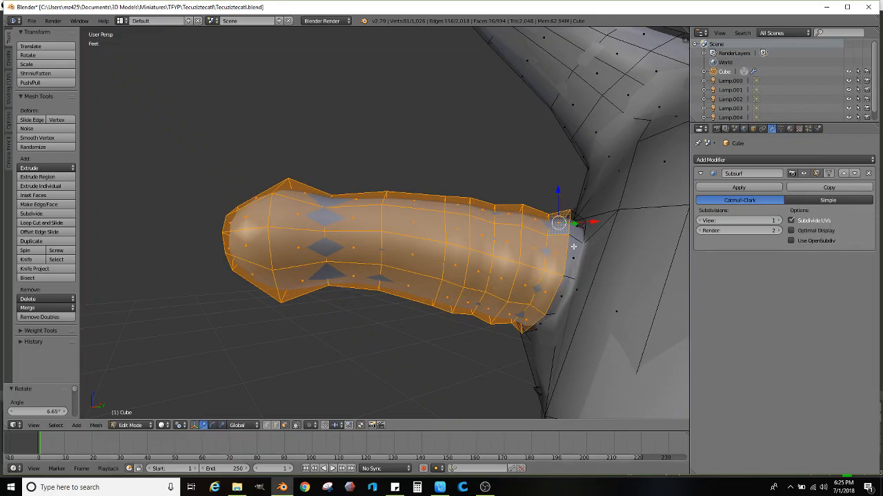
{"action": "left_click", "coordinate": [575, 240], "text": "shift"}
- Rotate the opposite lower stalk about its base so that its knobbed tip points higher
{"action": "middle_click_drag", "start_coordinate": [547, 257], "coordinate": [545, 303]}
{"action": "scroll", "coordinate": [534, 258], "scroll_direction": "down", "scroll_amount": 6}
{"action": "scroll", "coordinate": [460, 278], "scroll_direction": "up", "scroll_amount": 3}
{"action": "mouse_move", "coordinate": [461, 278]}
{"action": "middle_mouse_down"}
{"action": "mouse_move", "coordinate": [451, 282]}
{"action": "mouse_move", "coordinate": [459, 273]}
{"action": "middle_mouse_up"}
{"action": "scroll", "coordinate": [459, 273], "scroll_direction": "up", "scroll_amount": 1}
{"action": "key", "text": "r"}
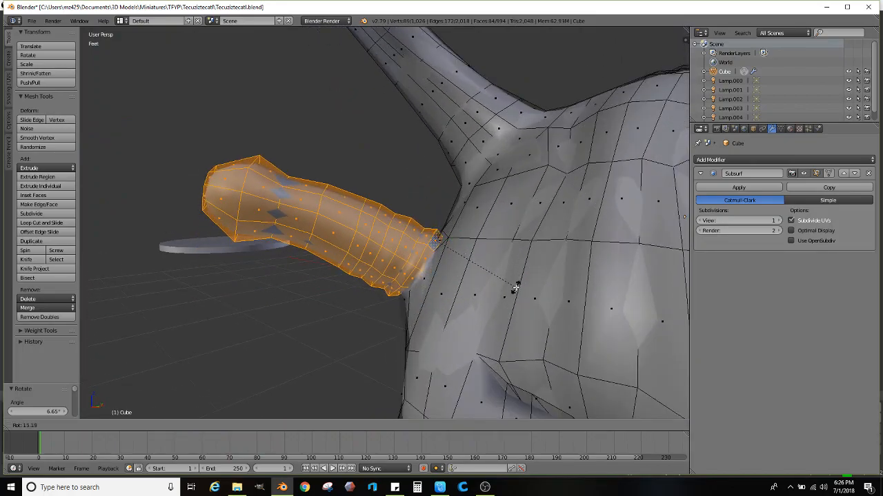
- Rotate the selected lower tentacle about 15.4°, rotate it again from above, and turn it about -9.79° in another view
{"action": "left_click", "coordinate": [514, 291]}
{"action": "scroll", "coordinate": [514, 292], "scroll_direction": "down", "scroll_amount": 3}
{"action": "middle_click_drag", "start_coordinate": [514, 291], "coordinate": [434, 319]}
{"action": "scroll", "coordinate": [547, 288], "scroll_direction": "down", "scroll_amount": 4}
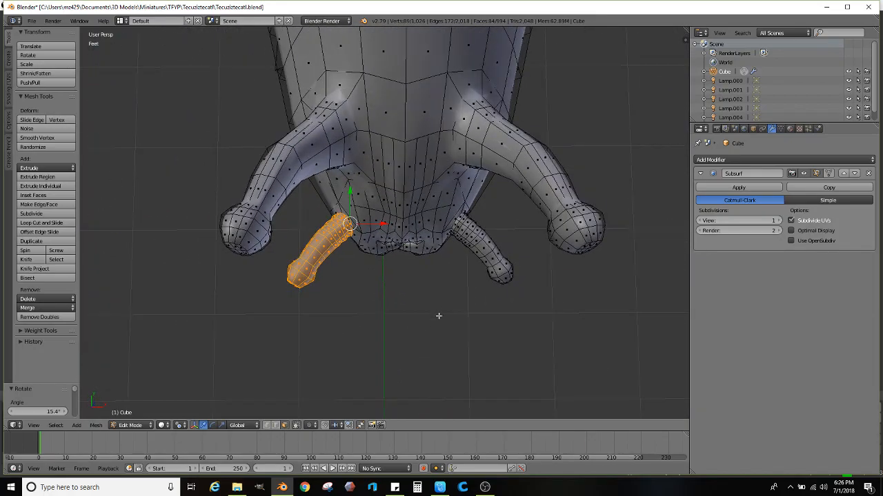
{"action": "key", "text": "r"}
{"action": "left_click", "coordinate": [466, 264]}
{"action": "middle_click_drag", "start_coordinate": [467, 265], "coordinate": [420, 225]}
{"action": "key", "text": "r"}
{"action": "left_click", "coordinate": [415, 213]}
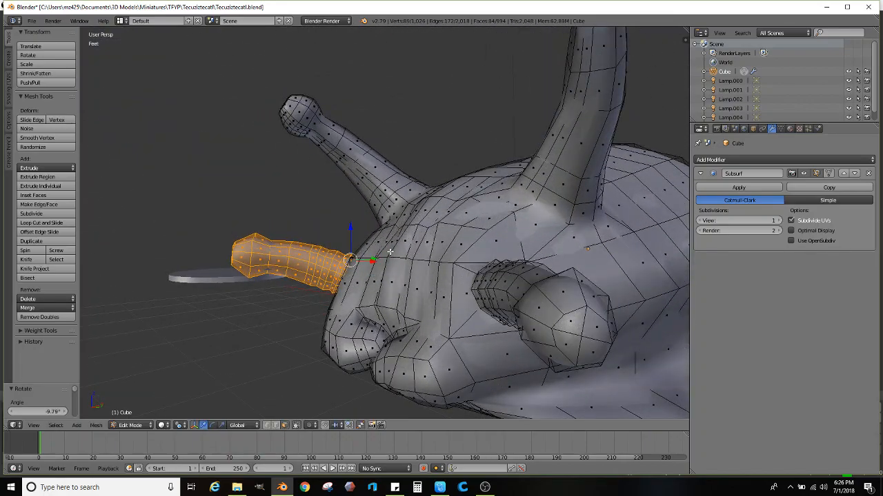
- Select the whole upper eye stalk on the opposite side of the head, from its base loop to the rounded tip
{"action": "middle_click_drag", "start_coordinate": [390, 252], "coordinate": [462, 243]}
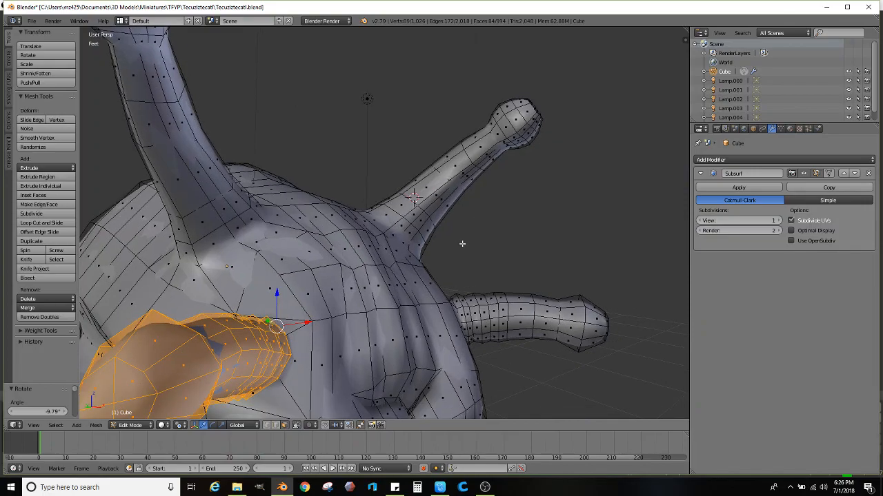
{"action": "left_click", "coordinate": [402, 219], "text": "alt"}
{"action": "left_click", "coordinate": [401, 222], "text": "alt"}
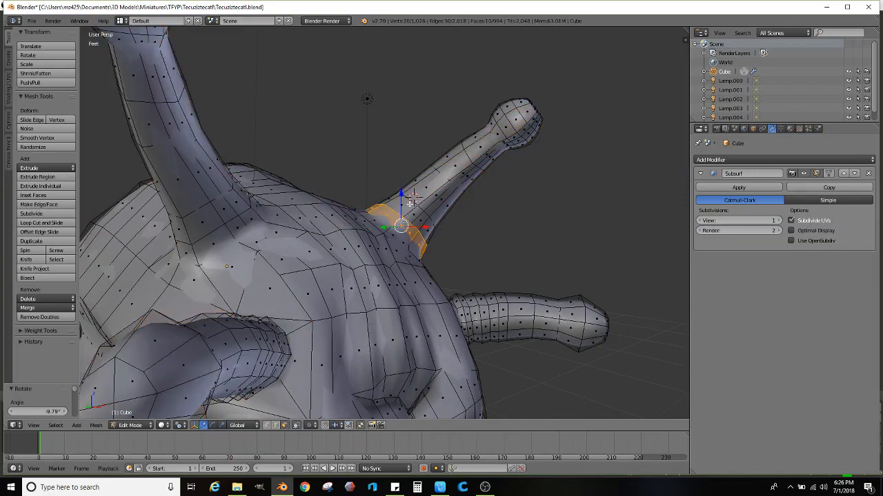
{"action": "key", "text": "z"}
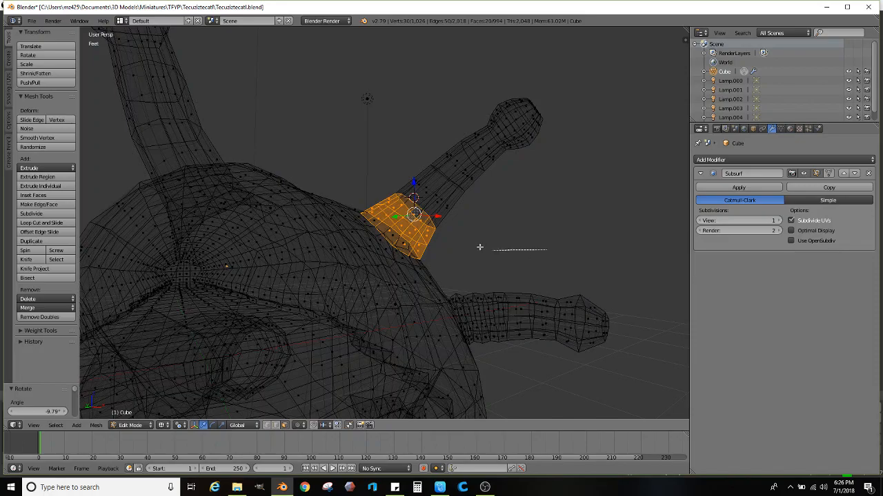
{"action": "mouse_move", "coordinate": [418, 224]}
{"action": "left_mouse_down", "text": "ctrl"}
{"action": "mouse_move", "coordinate": [455, 83]}
{"action": "mouse_move", "coordinate": [603, 79]}
{"action": "mouse_move", "coordinate": [492, 168]}
{"action": "left_mouse_up", "text": "ctrl"}
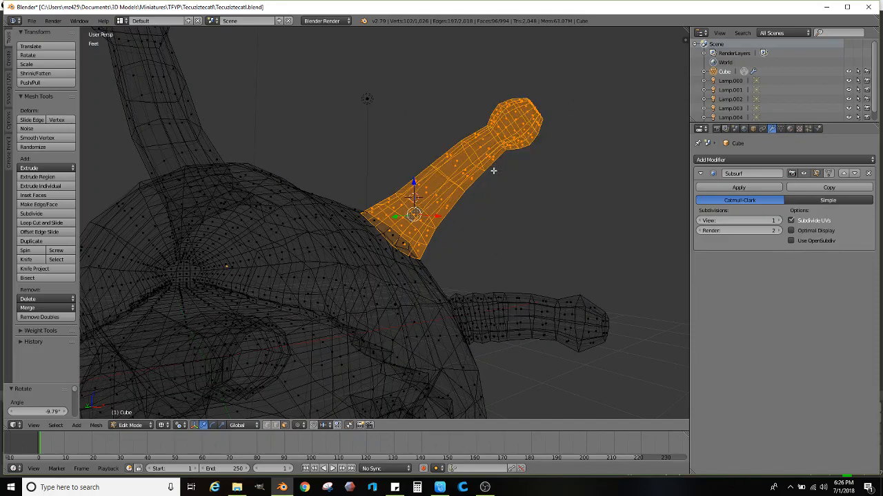
{"action": "middle_click_drag", "start_coordinate": [494, 191], "coordinate": [487, 215]}
{"action": "scroll", "coordinate": [486, 215], "scroll_direction": "up", "scroll_amount": 2}
{"action": "key", "text": "z"}
- Make the inner face at the stalk's base the active pivot and rotate the whole upper stalk about -5.9°
{"action": "middle_click_drag", "start_coordinate": [455, 345], "coordinate": [391, 213]}
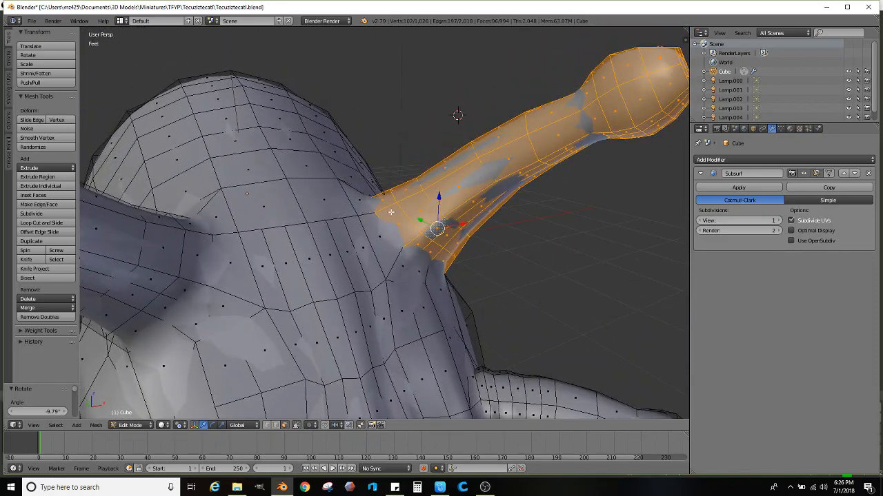
{"action": "left_click", "coordinate": [382, 200], "text": "shift"}
{"action": "left_click", "coordinate": [380, 201], "text": "shift"}
{"action": "left_click", "coordinate": [378, 211], "text": "shift"}
{"action": "middle_click_drag", "start_coordinate": [460, 239], "coordinate": [489, 262]}
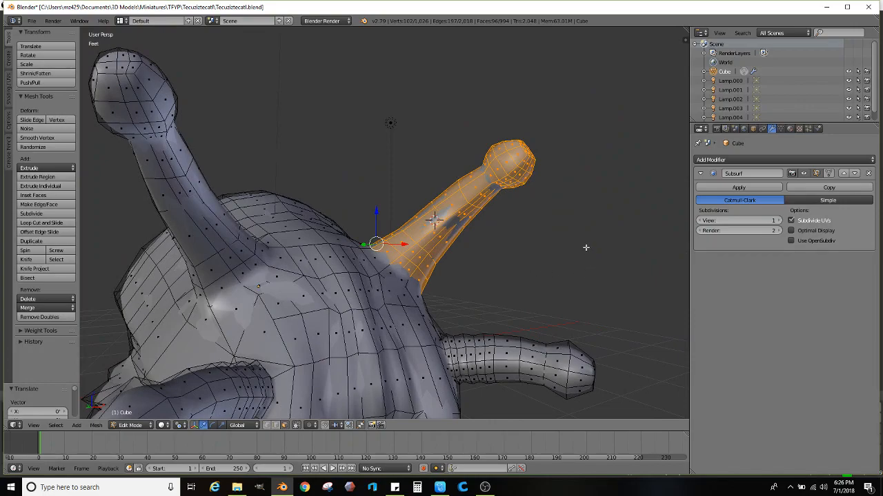
{"action": "key", "text": "r"}
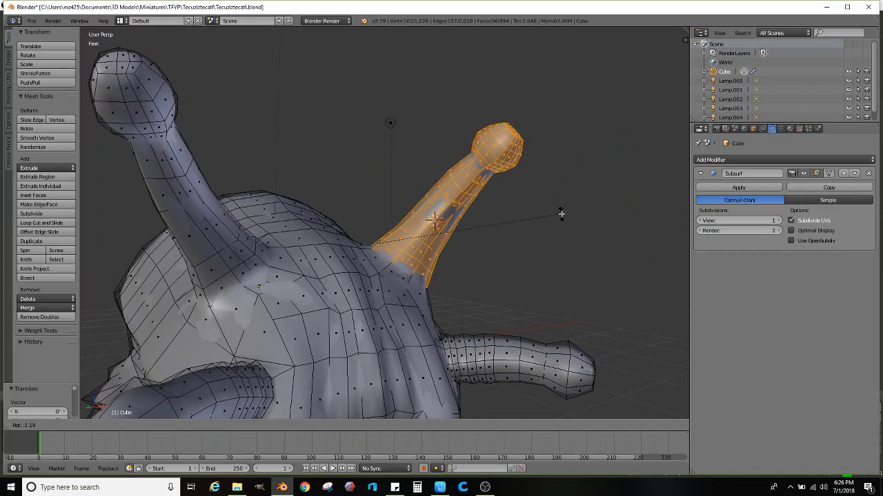
{"action": "left_click", "coordinate": [558, 217]}
- Bend the stalk upward by deselecting its base loops one at a time and rotating the remainder, about -6.5° after the first loop
{"action": "right_click", "coordinate": [418, 271], "text": "alt+shift"}
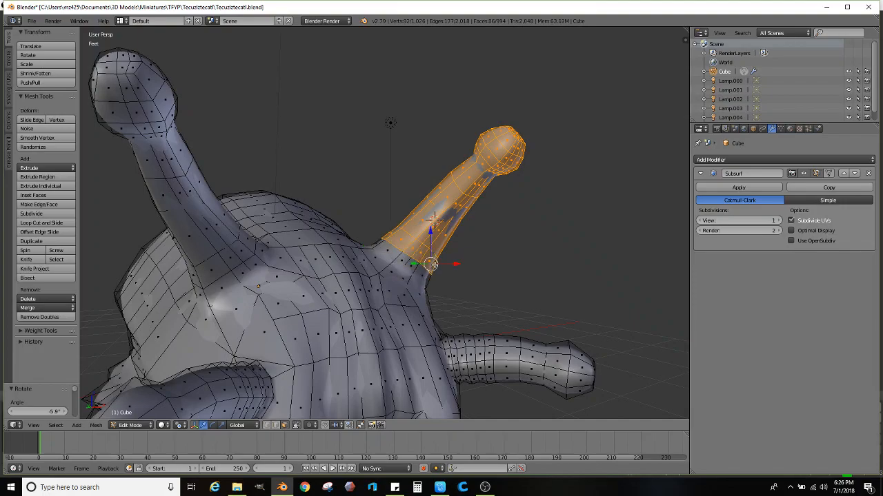
{"action": "key", "text": "r"}
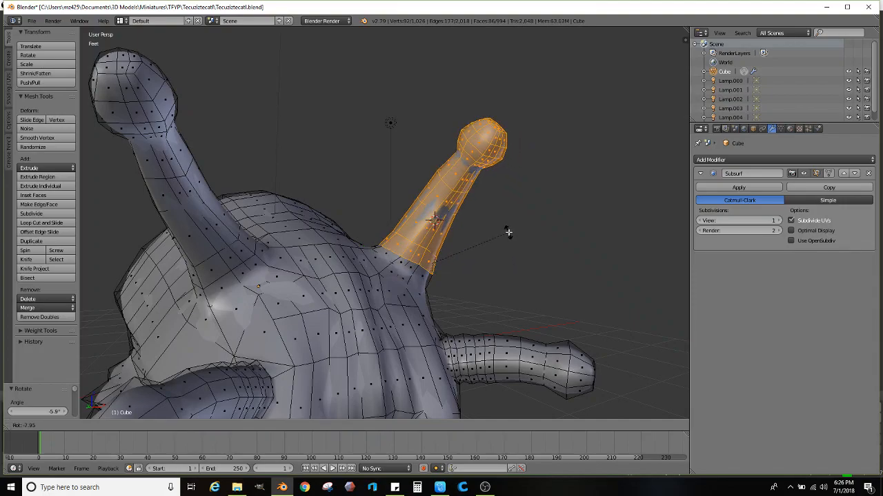
{"action": "left_click", "coordinate": [513, 233]}
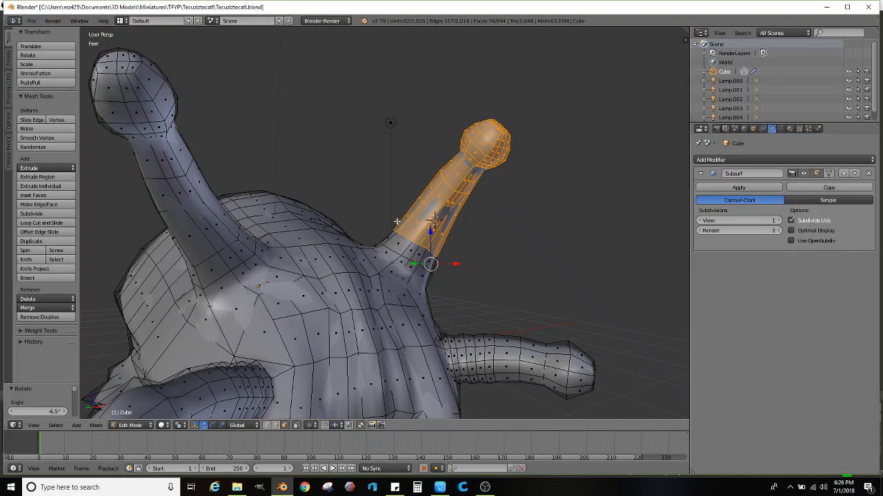
{"action": "key", "text": "r"}
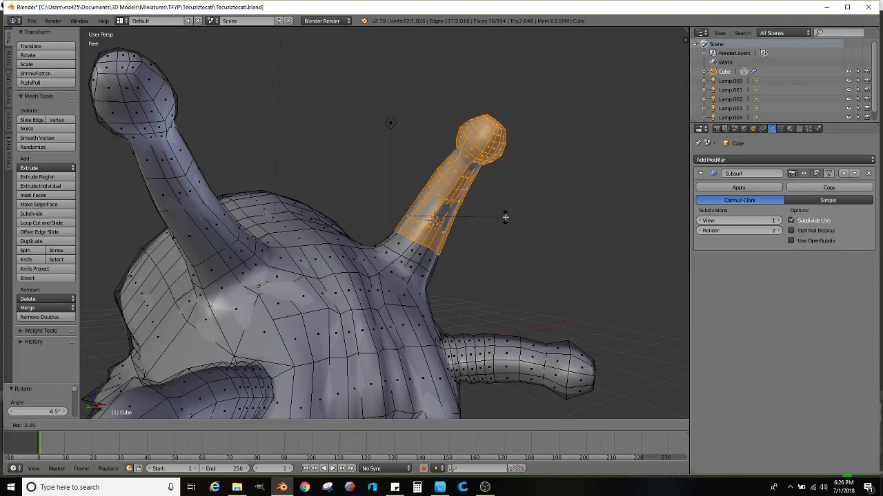
{"action": "left_click", "coordinate": [504, 206]}
- Rotate the stalk's selected upper section from two further viewing angles to adjust its lean, the second time by about 1.52°
{"action": "middle_click_drag", "start_coordinate": [504, 207], "coordinate": [355, 256]}
{"action": "scroll", "coordinate": [391, 250], "scroll_direction": "up", "scroll_amount": 2}
{"action": "scroll", "coordinate": [355, 257], "scroll_direction": "down", "scroll_amount": 2}
{"action": "key", "text": "r"}
{"action": "left_click", "coordinate": [567, 186]}
{"action": "middle_click_drag", "start_coordinate": [567, 187], "coordinate": [475, 233]}
{"action": "scroll", "coordinate": [557, 201], "scroll_direction": "down", "scroll_amount": 4}
{"action": "key", "text": "r"}
{"action": "left_click", "coordinate": [599, 218]}
- Rotate the stalk's upper section about 17.2° in the front view and shift it back into line with its base
{"action": "scroll", "coordinate": [413, 244], "scroll_direction": "up", "scroll_amount": 2}
{"action": "mouse_move", "coordinate": [374, 243]}
{"action": "middle_mouse_down"}
{"action": "mouse_move", "coordinate": [411, 240]}
{"action": "mouse_move", "coordinate": [380, 239]}
{"action": "middle_mouse_up"}
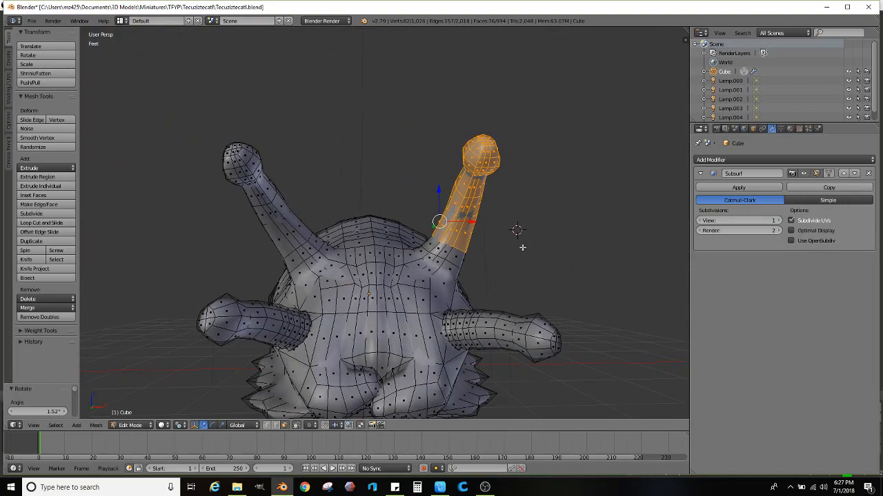
{"action": "key", "text": "g"}
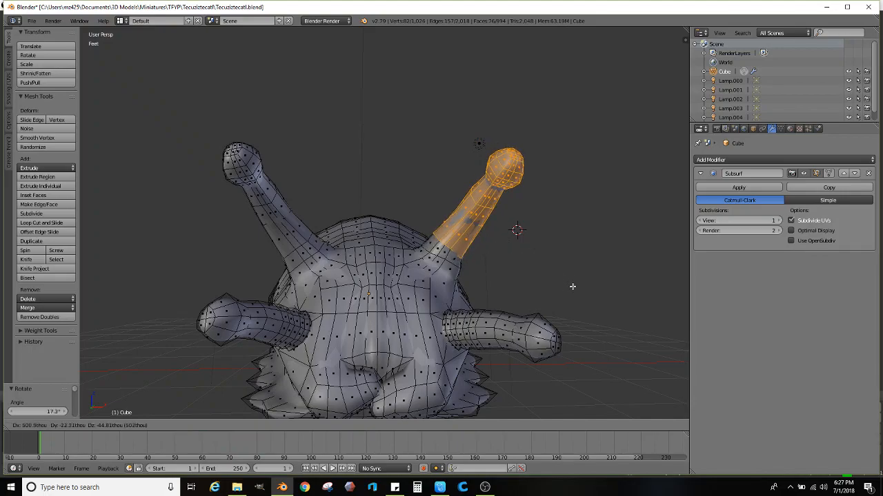
{"action": "left_click", "coordinate": [573, 287]}
- Select only the outer half of the upper eye stalk, including its rounded tip, in the side view
{"action": "scroll", "coordinate": [548, 268], "scroll_direction": "down", "scroll_amount": 4}
{"action": "key", "text": "Tab"}
{"action": "mouse_move", "coordinate": [514, 281]}
{"action": "middle_mouse_down"}
{"action": "mouse_move", "coordinate": [443, 274]}
{"action": "mouse_move", "coordinate": [396, 294]}
{"action": "mouse_move", "coordinate": [443, 272]}
{"action": "mouse_move", "coordinate": [433, 252]}
{"action": "mouse_move", "coordinate": [438, 242]}
{"action": "middle_mouse_up"}
{"action": "scroll", "coordinate": [414, 280], "scroll_direction": "up", "scroll_amount": 5}
{"action": "key", "text": "Tab"}
{"action": "right_click", "coordinate": [431, 250]}
{"action": "key", "text": "z"}
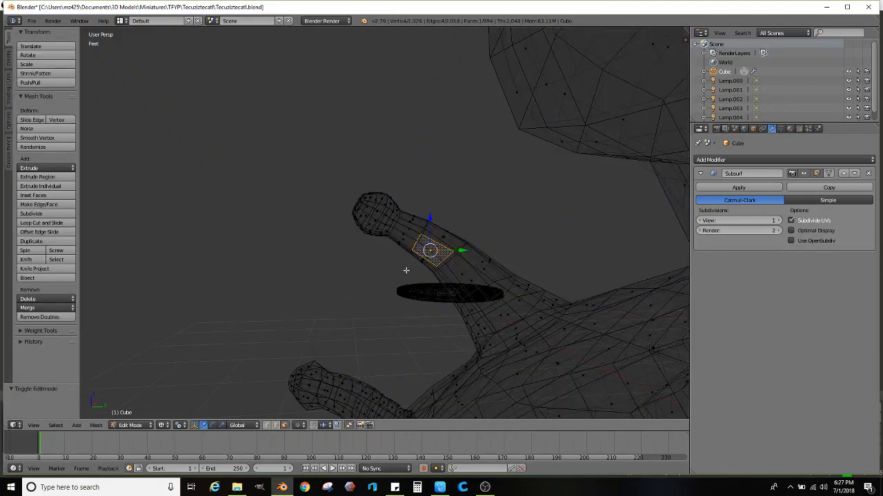
{"action": "mouse_move", "coordinate": [473, 232]}
{"action": "left_mouse_down", "text": "ctrl"}
{"action": "mouse_move", "coordinate": [241, 217]}
{"action": "mouse_move", "coordinate": [336, 232]}
{"action": "left_mouse_up", "text": "ctrl"}
{"action": "key", "text": "z"}
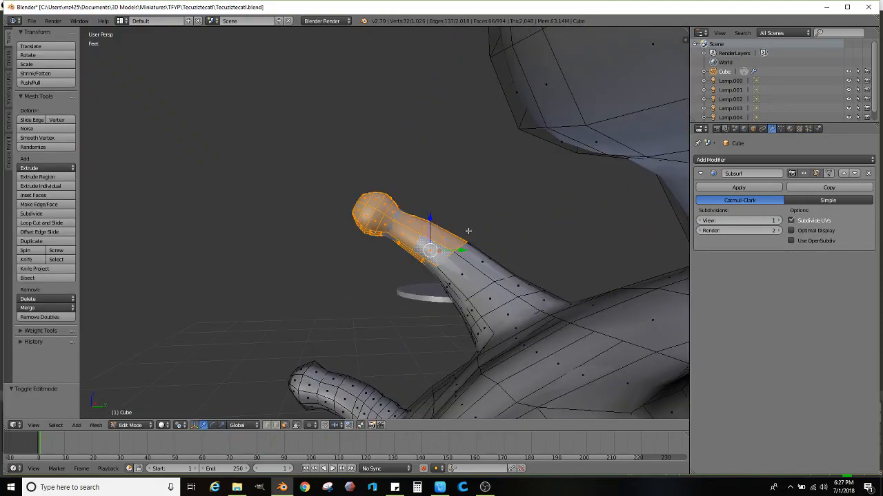
- Bend the stalk's outer half by rotating it about -11.7° and moving it into line, then rotate and reposition it once more
{"action": "key", "text": "r"}
{"action": "left_click", "coordinate": [495, 185]}
{"action": "key", "text": "g"}
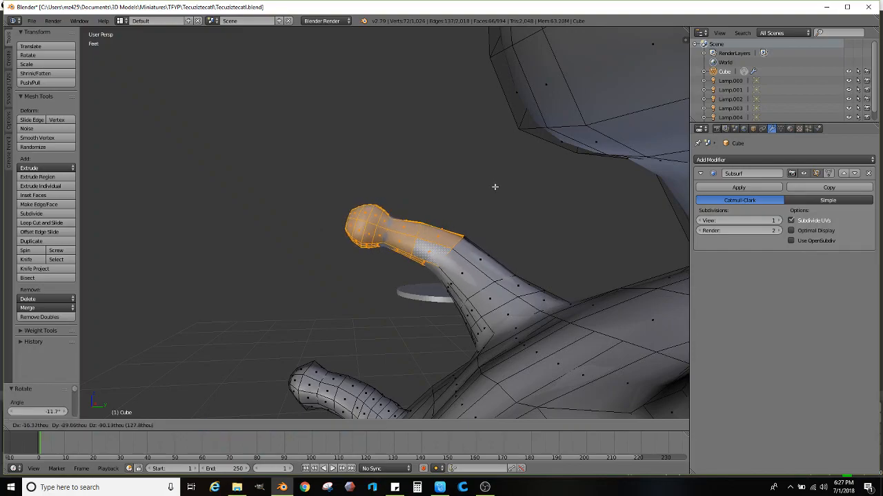
{"action": "left_click", "coordinate": [492, 188]}
{"action": "key", "text": "r"}
{"action": "left_click", "coordinate": [506, 169]}
{"action": "key", "text": "g"}
{"action": "left_click", "coordinate": [504, 173]}
- Leave mesh editing and show the whole slug in Object Mode with solid shading
{"action": "scroll", "coordinate": [476, 208], "scroll_direction": "down", "scroll_amount": 4}
{"action": "mouse_move", "coordinate": [477, 209]}
{"action": "middle_mouse_down"}
{"action": "mouse_move", "coordinate": [480, 248]}
{"action": "mouse_move", "coordinate": [583, 255]}
{"action": "mouse_move", "coordinate": [552, 276]}
{"action": "mouse_move", "coordinate": [512, 278]}
{"action": "mouse_move", "coordinate": [501, 230]}
{"action": "mouse_move", "coordinate": [504, 252]}
{"action": "mouse_move", "coordinate": [465, 258]}
{"action": "mouse_move", "coordinate": [416, 299]}
{"action": "mouse_move", "coordinate": [456, 340]}
{"action": "mouse_move", "coordinate": [471, 320]}
{"action": "mouse_move", "coordinate": [504, 326]}
{"action": "mouse_move", "coordinate": [465, 358]}
{"action": "mouse_move", "coordinate": [476, 354]}
{"action": "mouse_move", "coordinate": [485, 316]}
{"action": "mouse_move", "coordinate": [468, 315]}
{"action": "mouse_move", "coordinate": [366, 378]}
{"action": "middle_mouse_up"}
{"action": "scroll", "coordinate": [512, 279], "scroll_direction": "down", "scroll_amount": 2}
{"action": "key", "text": "Tab"}
{"action": "scroll", "coordinate": [416, 299], "scroll_direction": "up", "scroll_amount": 2}
{"action": "scroll", "coordinate": [418, 301], "scroll_direction": "down", "scroll_amount": 3}
{"action": "key", "text": "z"}
{"action": "left_click", "coordinate": [153, 425]}
{"action": "left_click", "coordinate": [152, 414]}
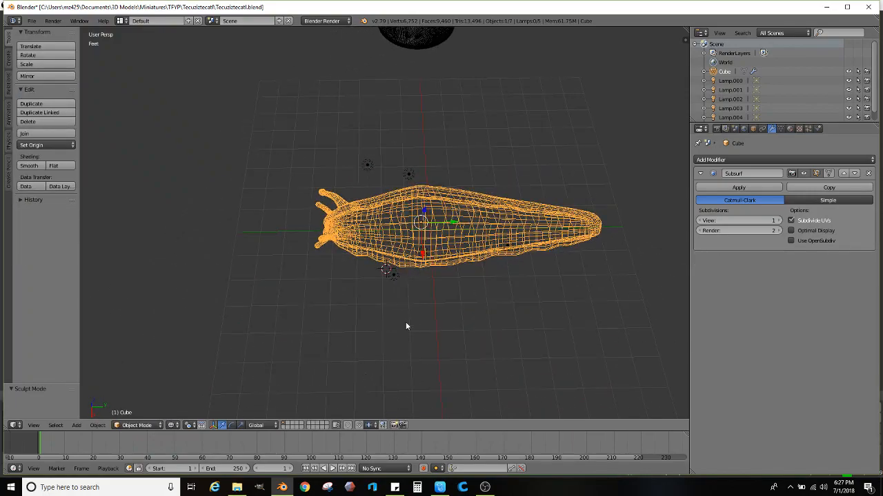
{"action": "key", "text": "z"}
- Add a single-bone armature at the scene origin beneath the slug and display the scene in wireframe
{"action": "mouse_move", "coordinate": [409, 309]}
{"action": "middle_mouse_down"}
{"action": "mouse_move", "coordinate": [446, 291]}
{"action": "mouse_move", "coordinate": [442, 308]}
{"action": "mouse_move", "coordinate": [456, 265]}
{"action": "middle_mouse_up"}
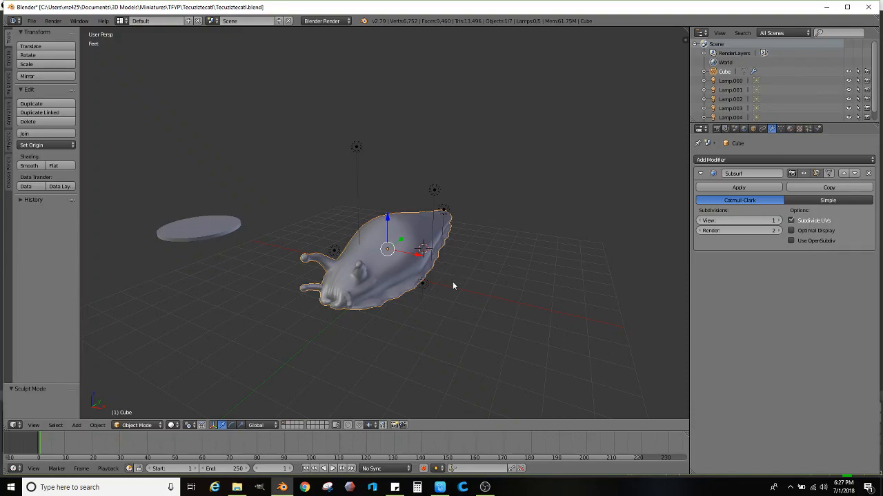
{"action": "middle_click_drag", "start_coordinate": [452, 283], "coordinate": [435, 200]}
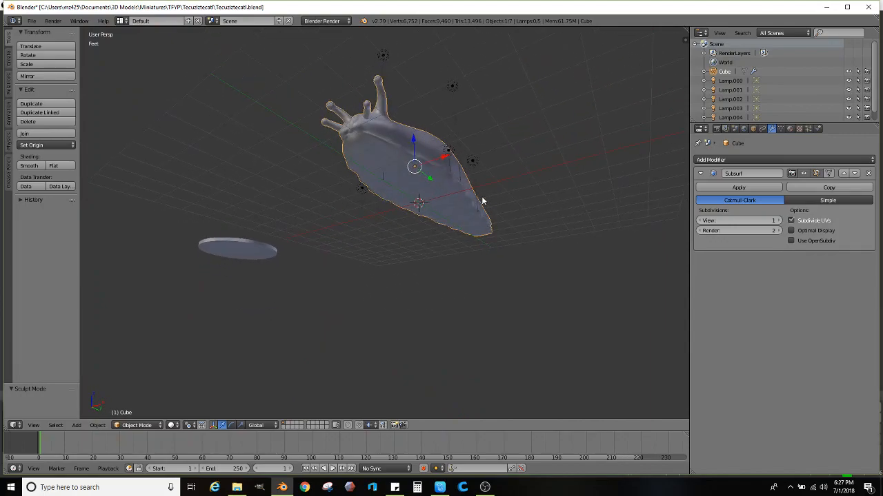
{"action": "middle_click_drag", "start_coordinate": [390, 200], "coordinate": [386, 237]}
{"action": "scroll", "coordinate": [386, 241], "scroll_direction": "up", "scroll_amount": 3}
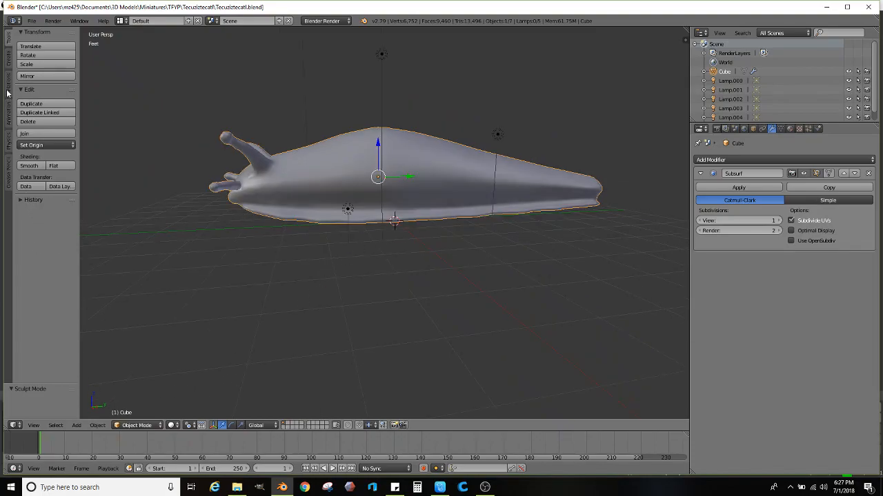
{"action": "left_click", "coordinate": [7, 60]}
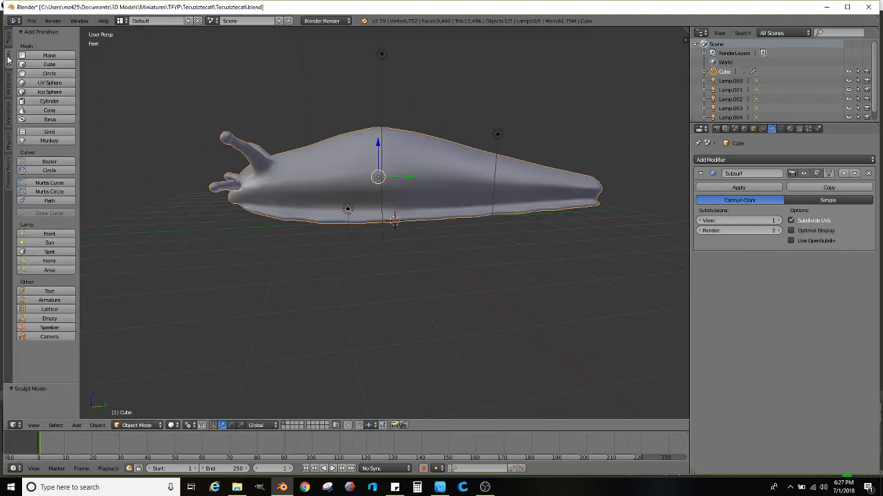
{"action": "left_click", "coordinate": [37, 302]}
{"action": "mouse_move", "coordinate": [296, 229]}
{"action": "middle_mouse_down"}
{"action": "mouse_move", "coordinate": [302, 208]}
{"action": "mouse_move", "coordinate": [310, 240]}
{"action": "mouse_move", "coordinate": [308, 230]}
{"action": "middle_mouse_up"}
{"action": "scroll", "coordinate": [299, 220], "scroll_direction": "up", "scroll_amount": 5}
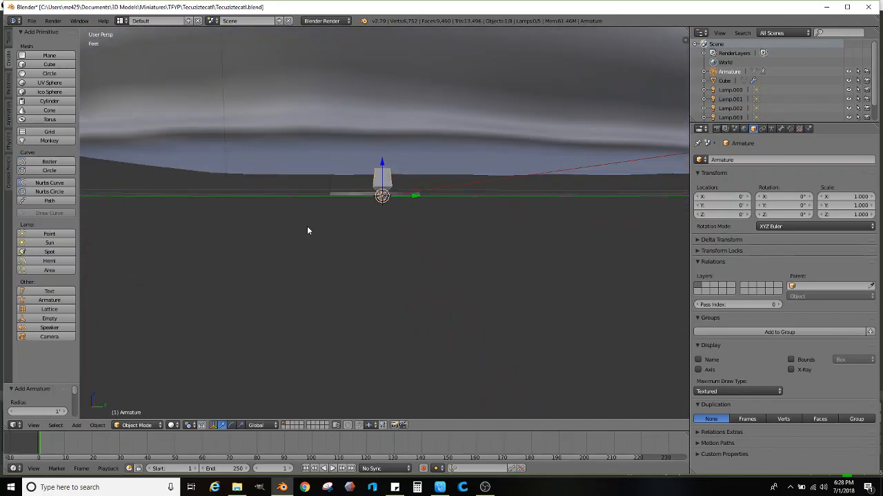
{"action": "key", "text": "z"}
{"action": "mouse_move", "coordinate": [339, 239]}
{"action": "middle_mouse_down"}
{"action": "mouse_move", "coordinate": [353, 258]}
{"action": "mouse_move", "coordinate": [349, 294]}
{"action": "middle_mouse_up"}
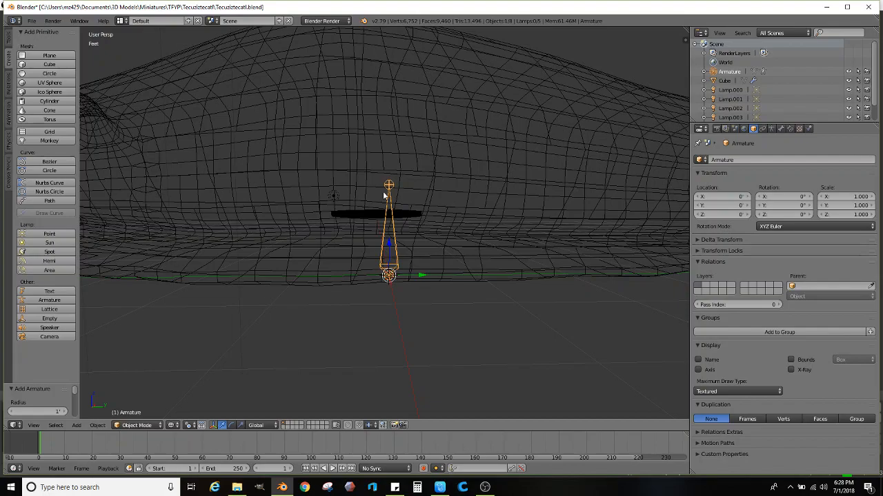
- In the armature's Edit Mode, extrude a second bone from the first bone's tip and raise its end vertically
{"action": "left_click", "coordinate": [138, 425]}
{"action": "left_click", "coordinate": [141, 406]}
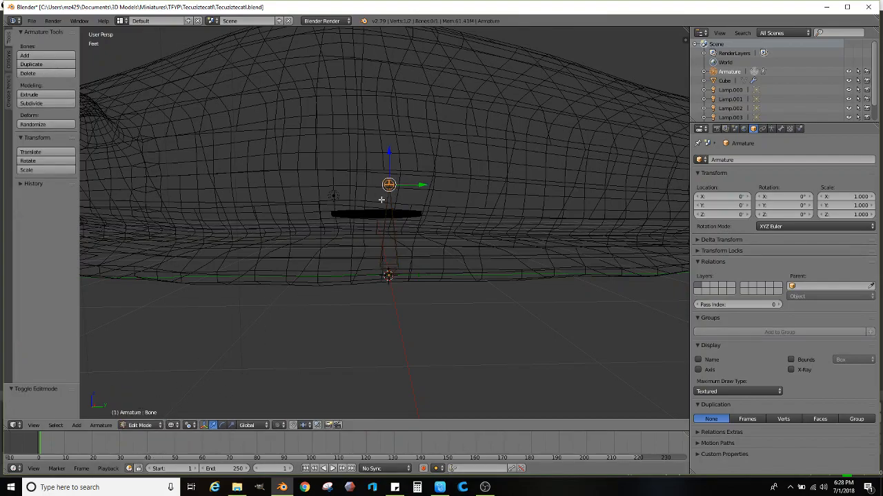
{"action": "key", "text": "e"}
{"action": "left_click", "coordinate": [413, 160]}
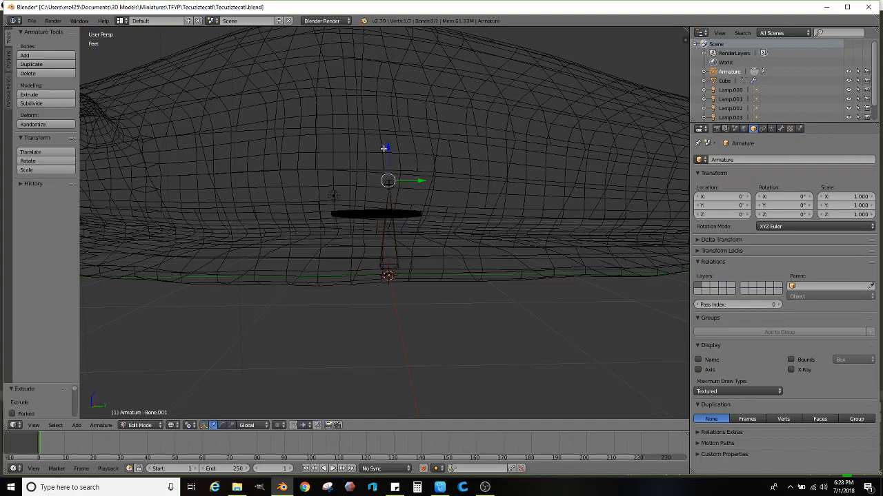
{"action": "left_click_drag", "start_coordinate": [388, 146], "coordinate": [400, 73]}
{"action": "middle_click_drag", "start_coordinate": [402, 160], "coordinate": [407, 231]}
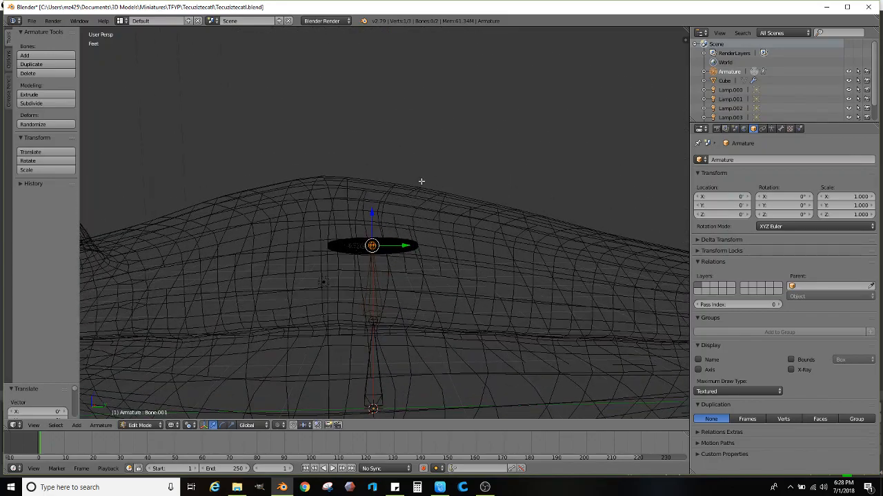
- Extrude a third bone from the second bone's tip and raise its end above the slug's back
{"action": "key", "text": "e"}
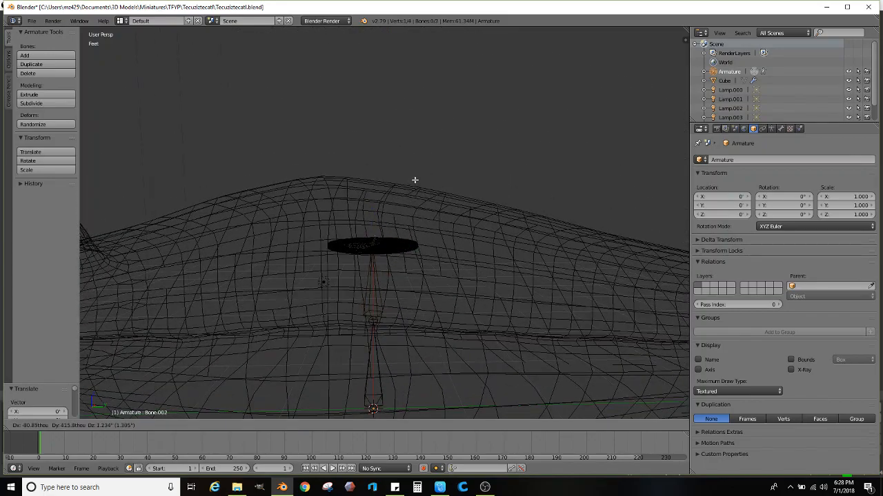
{"action": "left_click", "coordinate": [412, 178]}
{"action": "left_click_drag", "start_coordinate": [368, 203], "coordinate": [394, 170]}
{"action": "middle_click_drag", "start_coordinate": [411, 183], "coordinate": [409, 172]}
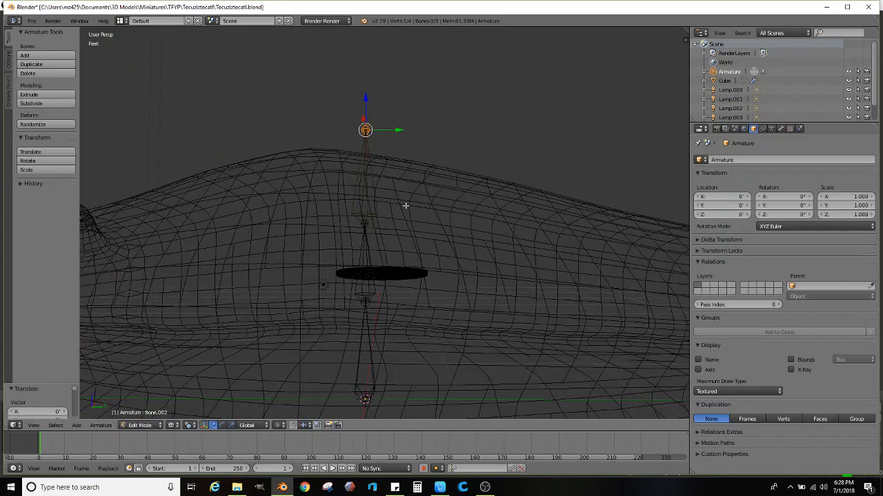
{"action": "middle_click_drag", "start_coordinate": [393, 253], "coordinate": [405, 221], "text": "shift"}
- Switch the armature to Pose Mode and select its bottom bone
{"action": "left_click", "coordinate": [140, 424]}
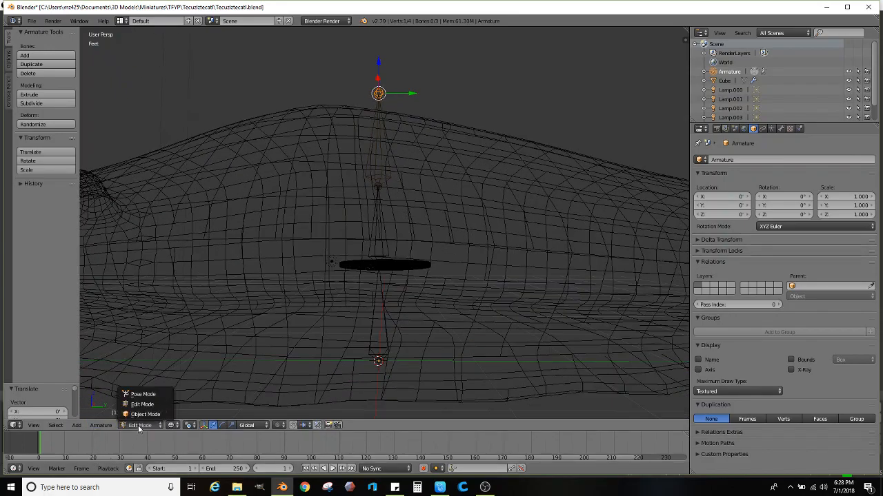
{"action": "left_click", "coordinate": [148, 394]}
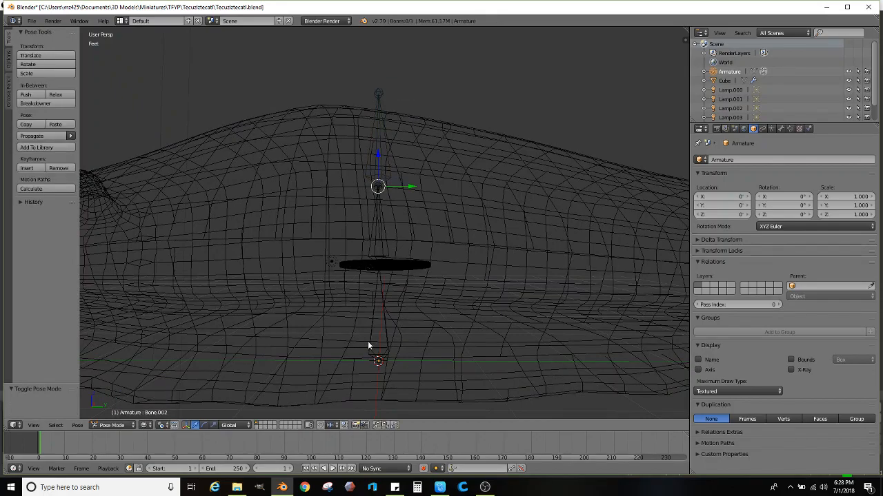
{"action": "right_click", "coordinate": [376, 363]}
{"action": "middle_click_drag", "start_coordinate": [379, 366], "coordinate": [399, 330]}
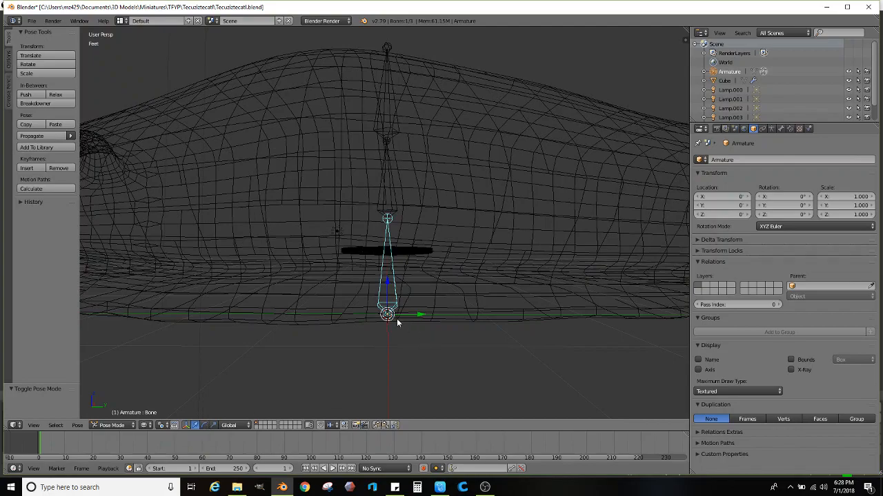
- Test the bone chain with the rotation manipulator, turning the bottom bone about 4.04° and the middle bone about 15°
{"action": "left_click", "coordinate": [204, 425]}
{"action": "left_click_drag", "start_coordinate": [367, 344], "coordinate": [347, 362]}
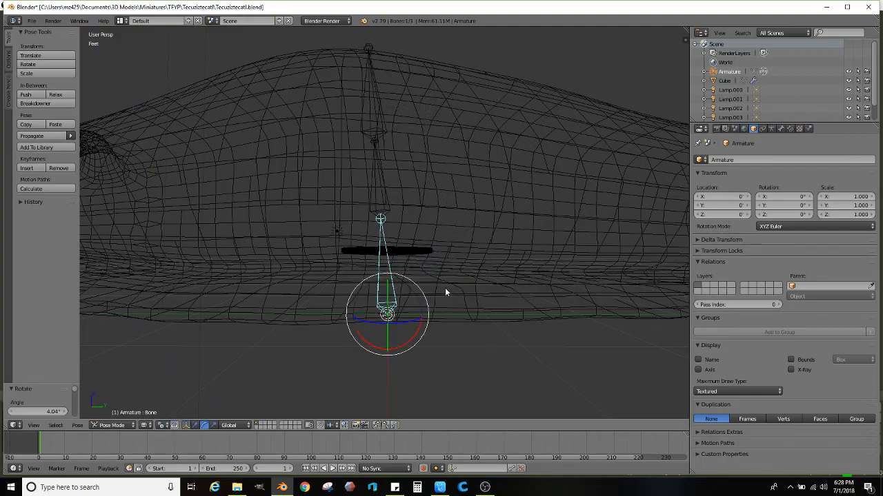
{"action": "right_click", "coordinate": [404, 243]}
{"action": "left_click_drag", "start_coordinate": [416, 246], "coordinate": [416, 228]}
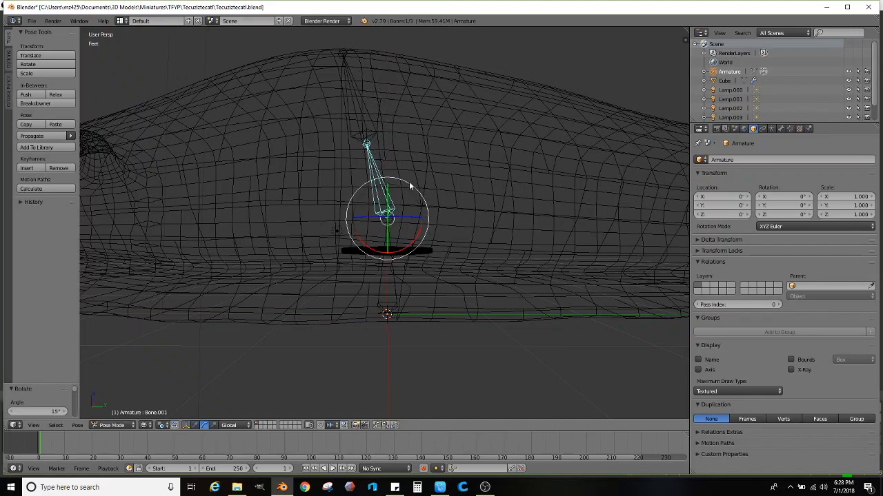
- Test-rotate the chain's top bone about 31.3°, and undo the test rotations so the bone chain stands straight
{"action": "right_click", "coordinate": [371, 144]}
{"action": "left_click_drag", "start_coordinate": [396, 167], "coordinate": [405, 154]}
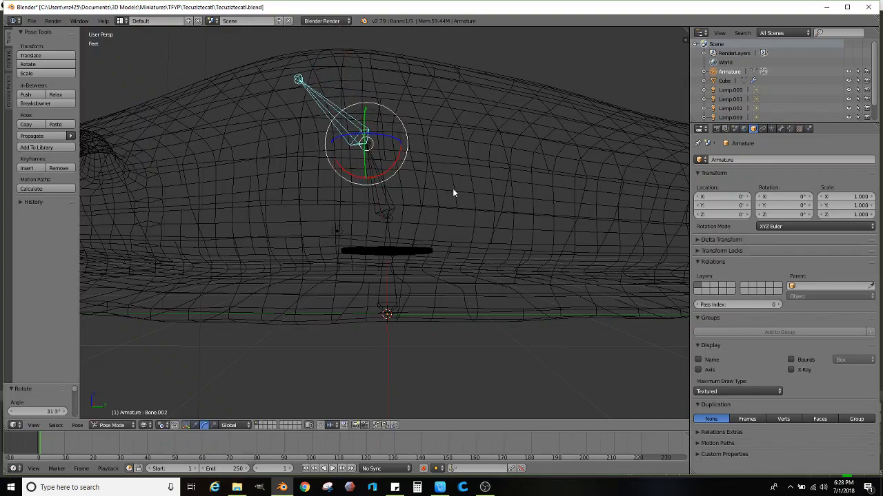
{"action": "key", "text": "ctrl+z"}
{"action": "key", "text": "ctrl+z"}
{"action": "key", "text": "ctrl+z"}
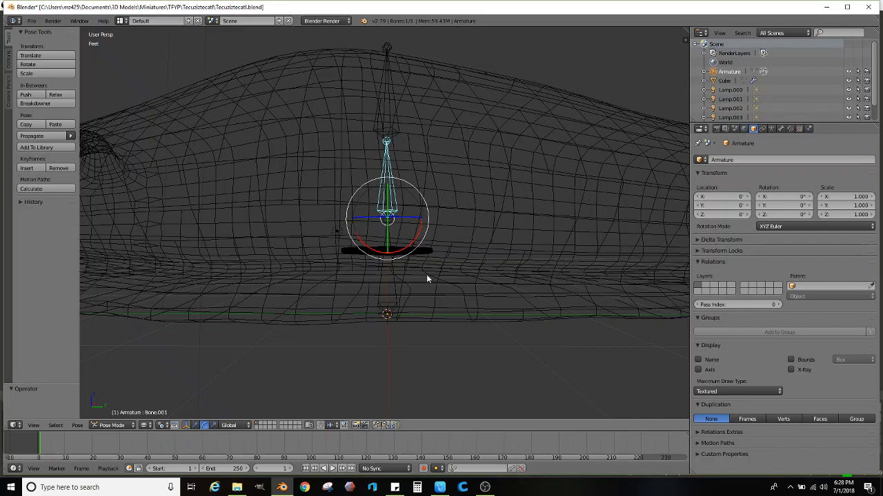
- Switch the armature from Pose Mode to Edit Mode and select the base joint of its bottom bone
{"action": "right_click", "coordinate": [387, 317]}
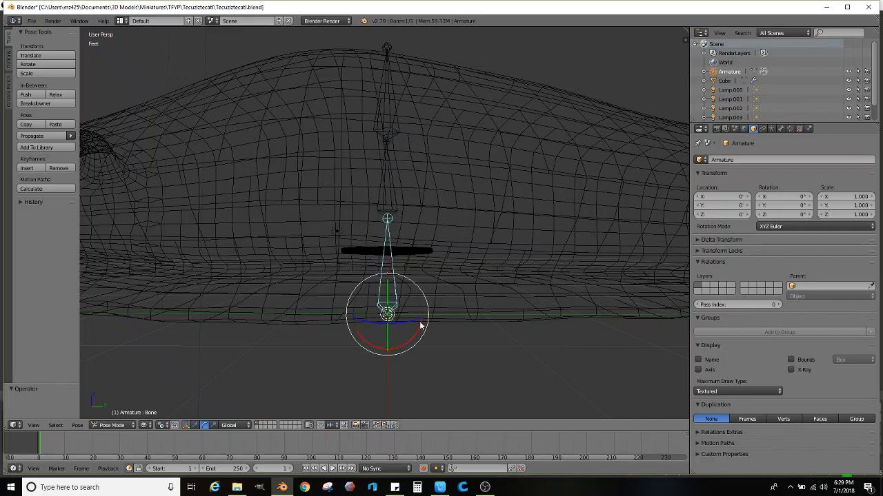
{"action": "middle_click_drag", "start_coordinate": [426, 324], "coordinate": [433, 291]}
{"action": "scroll", "coordinate": [425, 288], "scroll_direction": "up", "scroll_amount": 3}
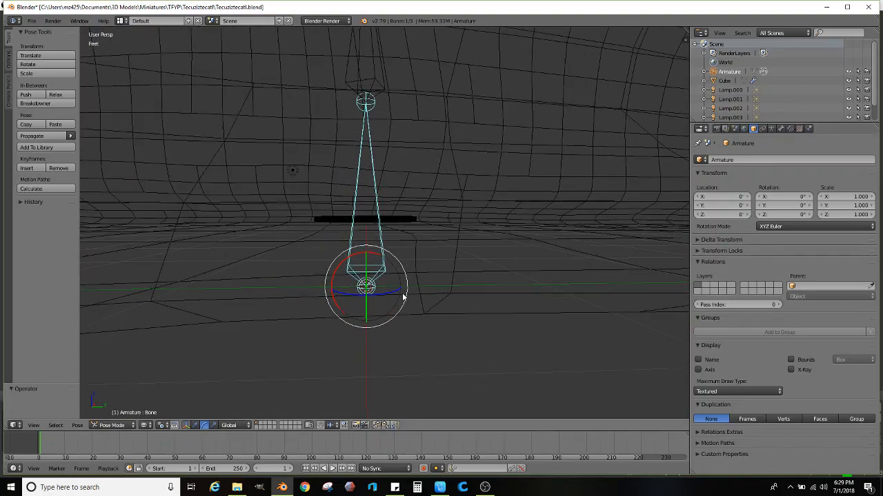
{"action": "middle_click_drag", "start_coordinate": [397, 298], "coordinate": [410, 283]}
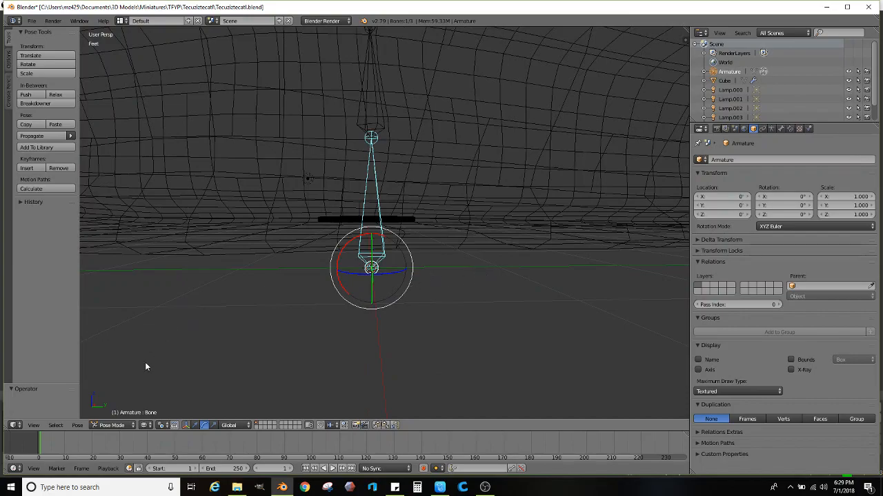
{"action": "left_click", "coordinate": [110, 425]}
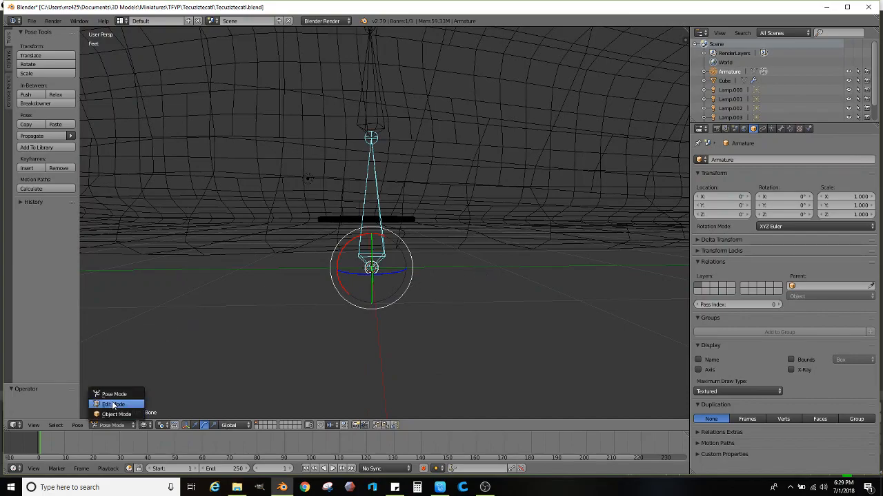
{"action": "left_click", "coordinate": [114, 404]}
{"action": "right_click", "coordinate": [371, 269]}
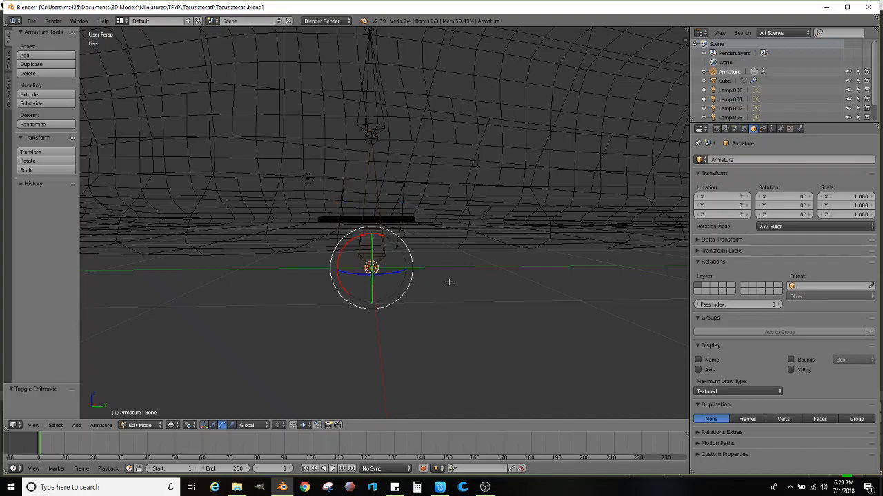
- Extrude a branching bone from the base joint and extend its end horizontally along the Y axis
{"action": "key", "text": "e"}
{"action": "left_click", "coordinate": [526, 286]}
{"action": "middle_click_drag", "start_coordinate": [355, 297], "coordinate": [381, 298]}
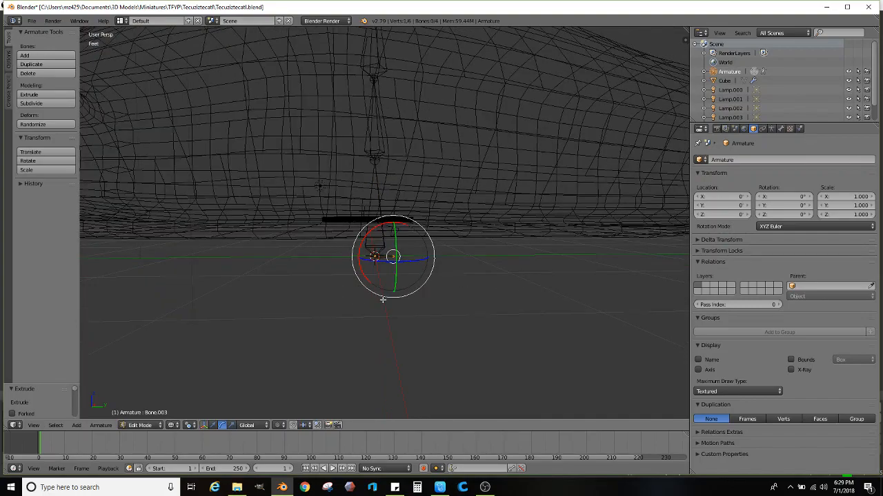
{"action": "middle_click_drag", "start_coordinate": [428, 276], "coordinate": [403, 285]}
{"action": "left_click", "coordinate": [204, 424]}
{"action": "left_click_drag", "start_coordinate": [416, 260], "coordinate": [500, 255]}
- Extrude another bone from the horizontal bone's tip and extend it farther along the Y axis
{"action": "right_click", "coordinate": [361, 260]}
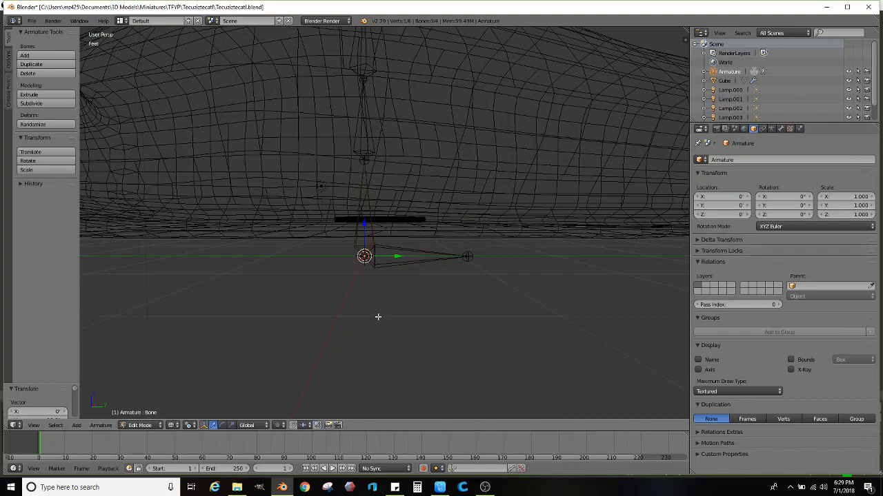
{"action": "right_click", "coordinate": [471, 260]}
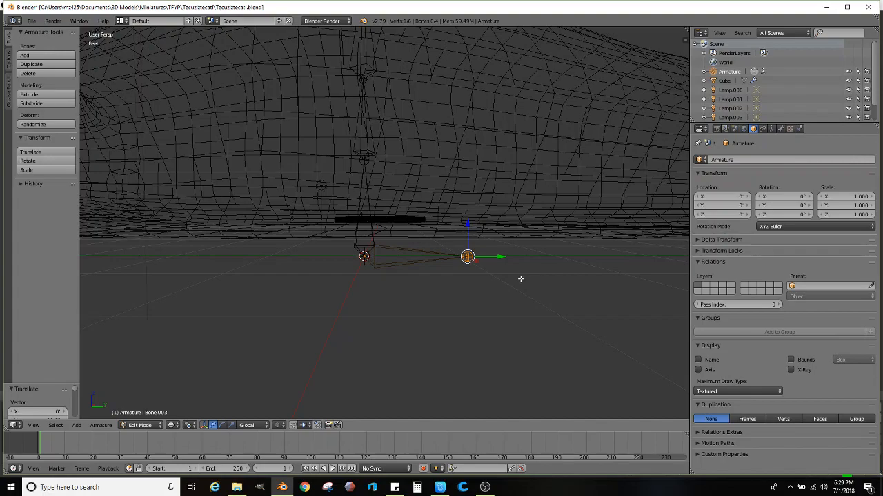
{"action": "key", "text": "e"}
{"action": "right_click", "coordinate": [541, 278]}
{"action": "left_click_drag", "start_coordinate": [503, 257], "coordinate": [594, 256]}
{"action": "left_click", "coordinate": [594, 255]}
- Switch to Pose Mode and test-rotate the lowest vertical bone and the first horizontal bone around their shared base
{"action": "left_click", "coordinate": [140, 424]}
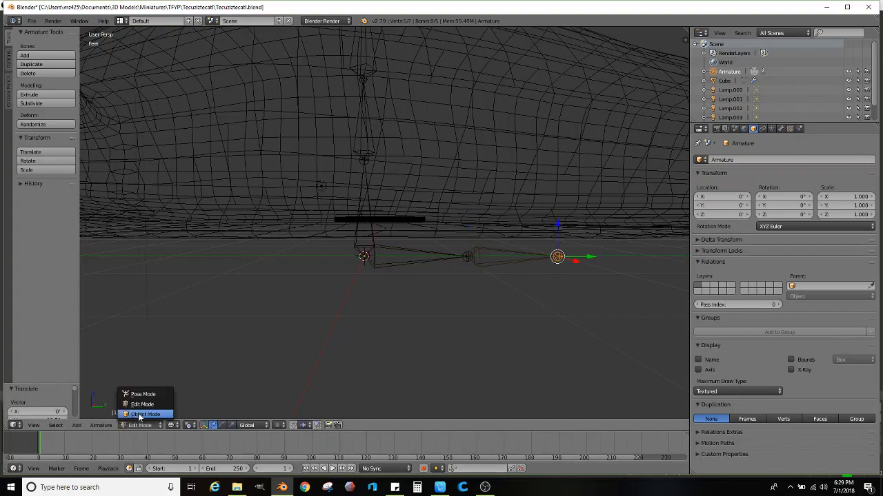
{"action": "left_click", "coordinate": [143, 394]}
{"action": "right_click_drag", "start_coordinate": [363, 254], "coordinate": [362, 265]}
{"action": "key", "text": "r"}
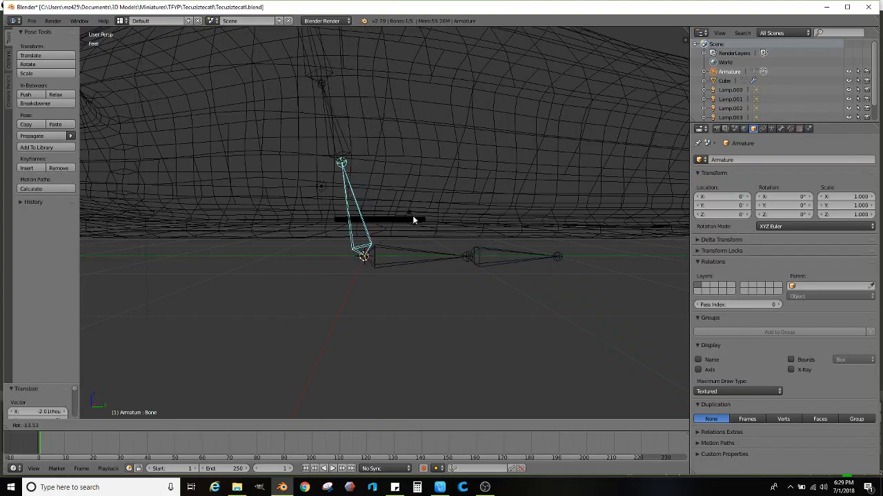
{"action": "left_click", "coordinate": [403, 264]}
{"action": "right_click_drag", "start_coordinate": [382, 276], "coordinate": [364, 262]}
{"action": "key", "text": "r"}
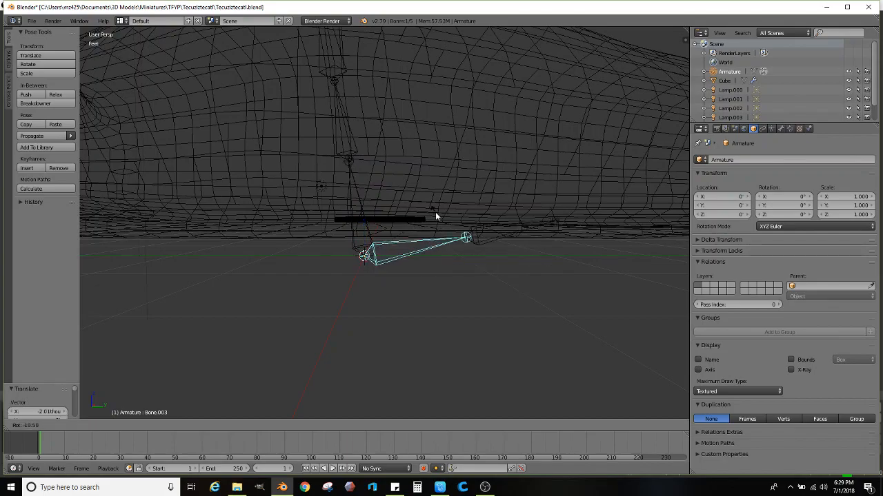
{"action": "left_click", "coordinate": [443, 232]}
- Undo the test rotations of the vertical and horizontal bones
{"action": "middle_click_drag", "start_coordinate": [443, 232], "coordinate": [429, 262]}
{"action": "key", "text": "ctrl+z"}
{"action": "key", "text": "ctrl+z"}
{"action": "key", "text": "ctrl+z"}
{"action": "key", "text": "ctrl+z"}
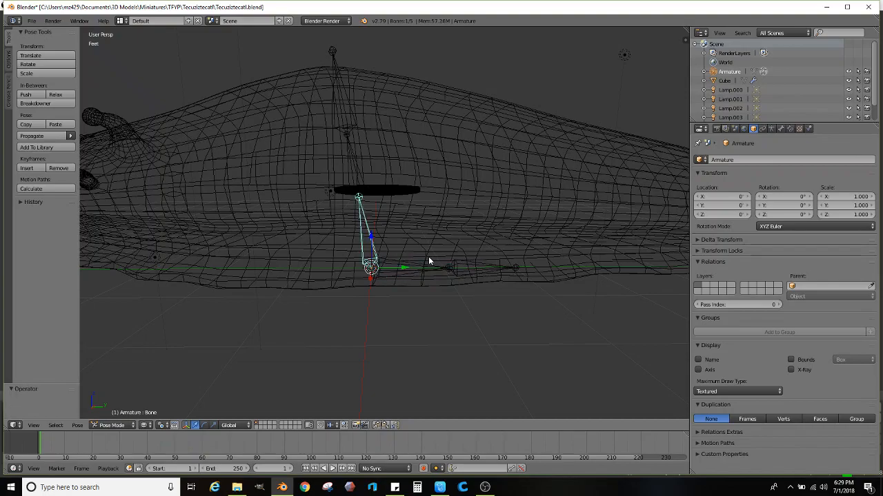
{"action": "key", "text": "ctrl+z"}
{"action": "key", "text": "ctrl+z"}
{"action": "key", "text": "ctrl+z"}
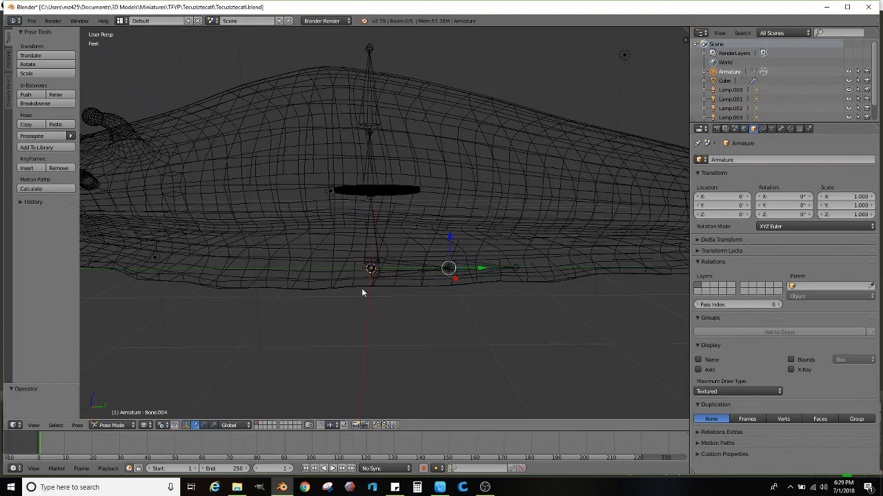
- Remove the extra horizontal bones, and in Object Mode raise the three-bone armature to a Z location of 1.0646'
{"action": "middle_click_drag", "start_coordinate": [361, 288], "coordinate": [356, 262]}
{"action": "middle_click_drag", "start_coordinate": [354, 262], "coordinate": [396, 262]}
{"action": "left_click_drag", "start_coordinate": [387, 255], "coordinate": [393, 198]}
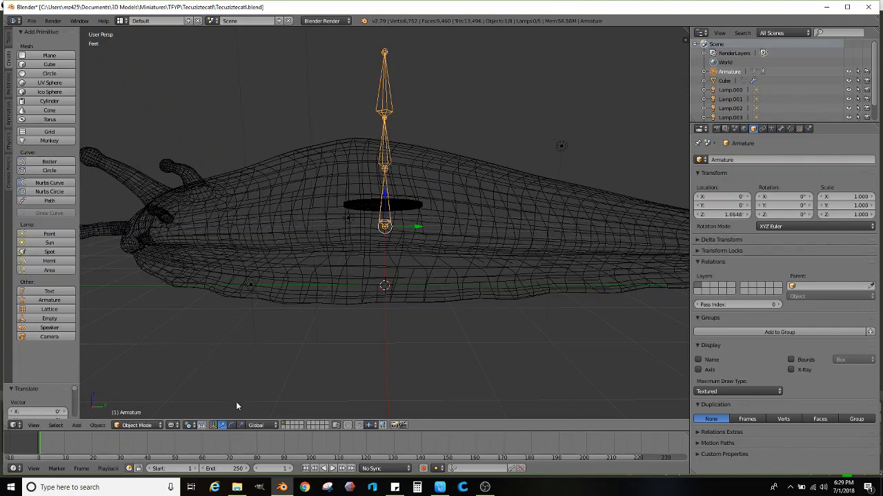
- Rotate the armature exactly -90° around the X axis so it lies lengthwise in the slug's body
{"action": "left_click", "coordinate": [231, 425]}
{"action": "left_click_drag", "start_coordinate": [359, 204], "coordinate": [416, 203]}
{"action": "left_click", "coordinate": [60, 411]}
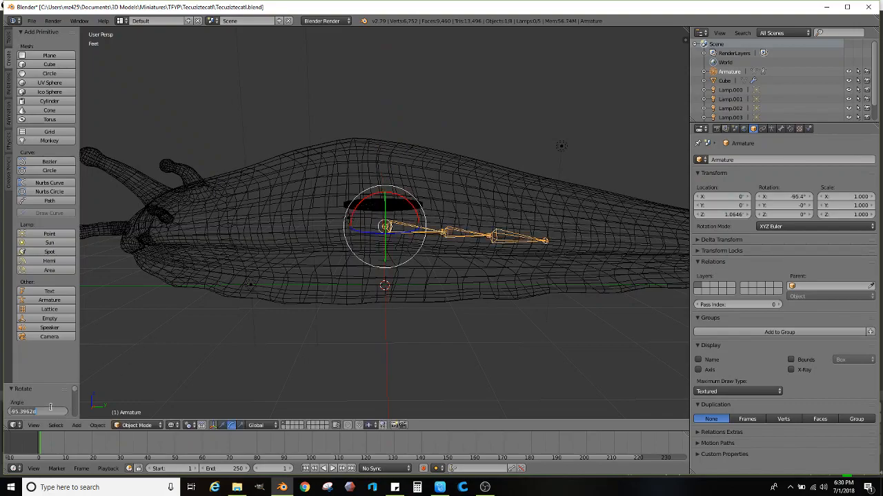
{"action": "key", "text": "BackSpace"}
{"action": "type", "text": "-90"}
{"action": "key", "text": "Return"}
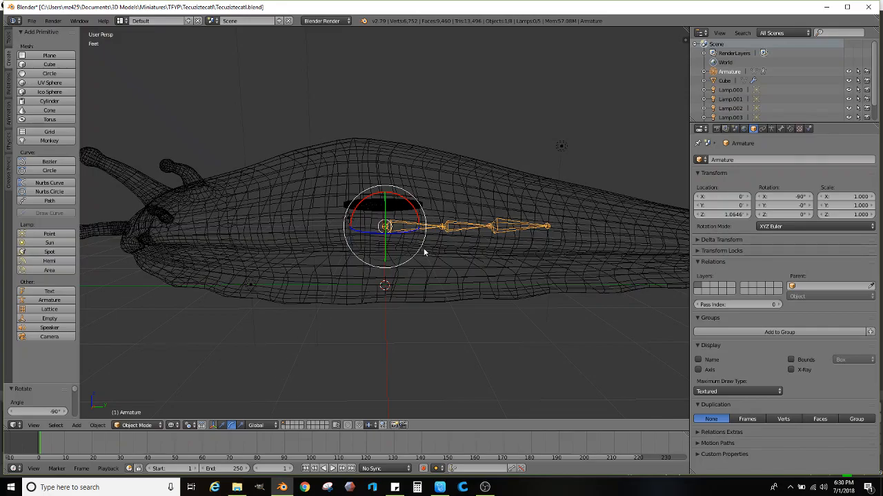
- Move the armature toward the slug's head to Y -2.284' and lower it to Z 11.956"
{"action": "left_click", "coordinate": [222, 425]}
{"action": "middle_click_drag", "start_coordinate": [415, 293], "coordinate": [491, 224]}
{"action": "left_click_drag", "start_coordinate": [490, 219], "coordinate": [338, 240]}
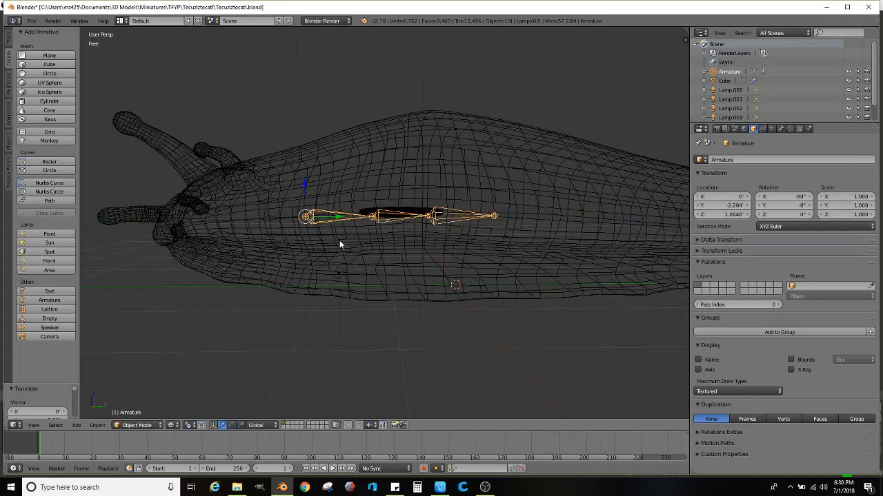
{"action": "middle_click_drag", "start_coordinate": [338, 244], "coordinate": [392, 225]}
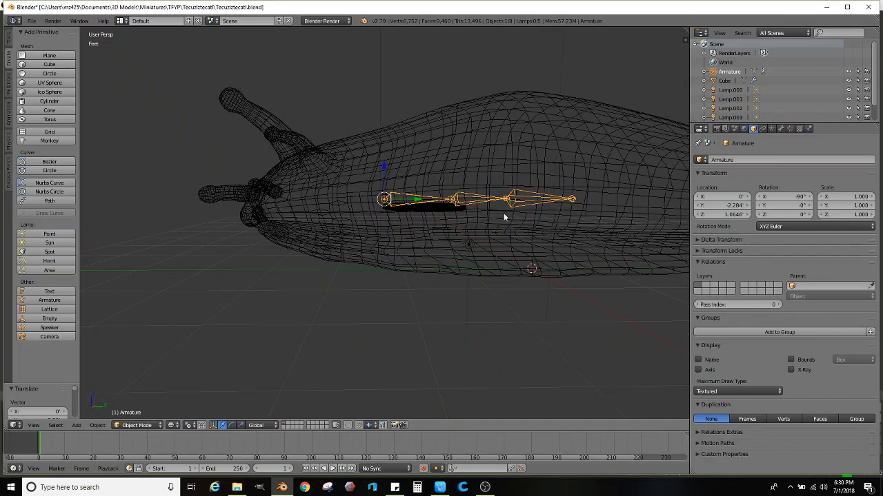
{"action": "middle_click_drag", "start_coordinate": [488, 213], "coordinate": [320, 211]}
{"action": "middle_click_drag", "start_coordinate": [452, 199], "coordinate": [353, 185]}
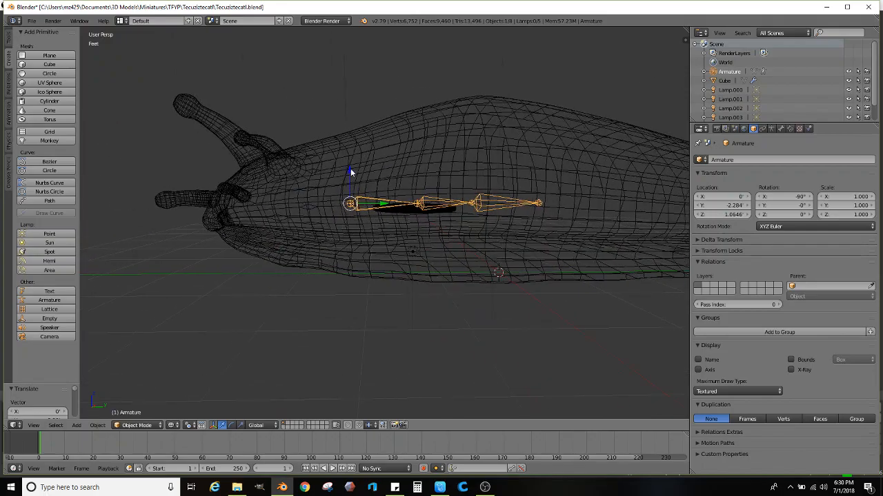
{"action": "key", "text": "g"}
{"action": "key", "text": "z"}
{"action": "left_click", "coordinate": [348, 177]}
- Select the slug mesh and move it -2.47" along the X axis to center it on the armature
{"action": "middle_click_drag", "start_coordinate": [347, 176], "coordinate": [424, 280]}
{"action": "right_click", "coordinate": [445, 232]}
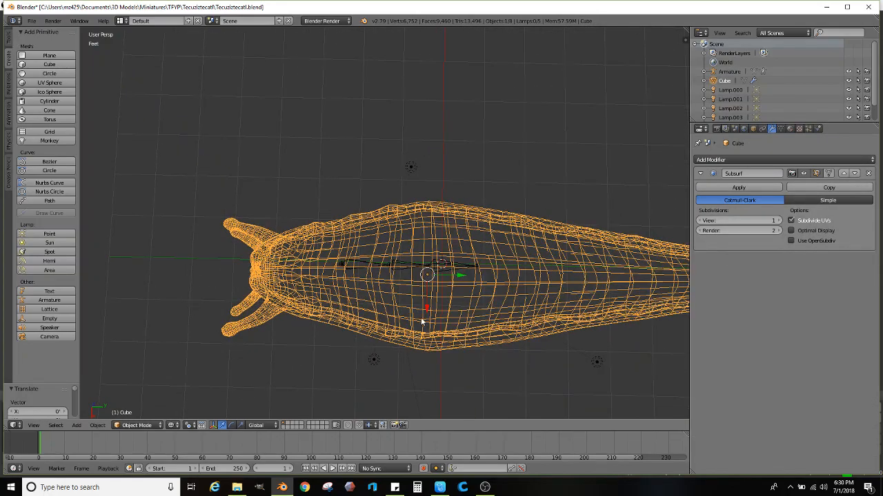
{"action": "key", "text": "r"}
{"action": "key", "text": "x"}
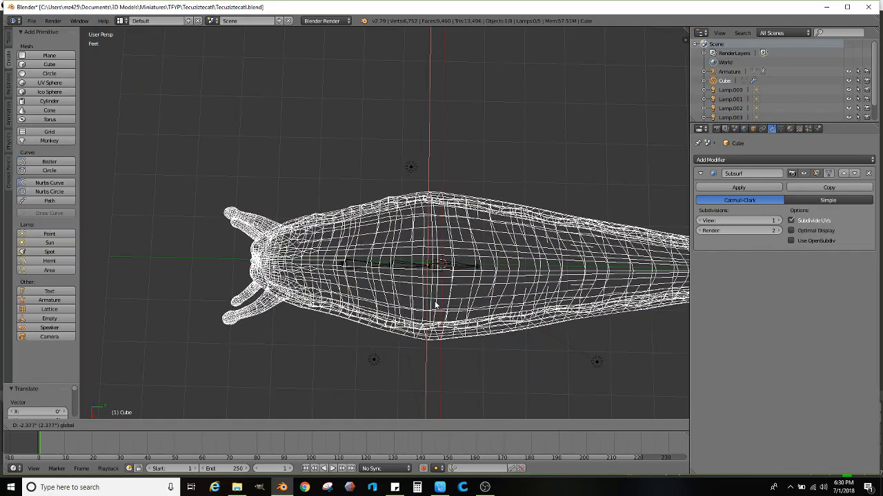
{"action": "left_click", "coordinate": [432, 300]}
{"action": "middle_click_drag", "start_coordinate": [432, 300], "coordinate": [417, 257]}
{"action": "scroll", "coordinate": [385, 226], "scroll_direction": "up", "scroll_amount": 3}
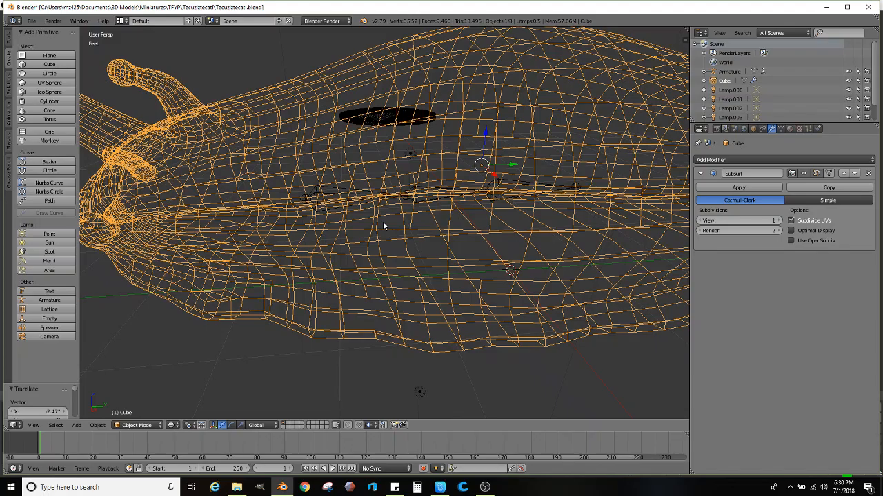
- Select the armature, enter Edit Mode, and select the front bone's joint nearest the slug's head
{"action": "key", "text": "a"}
{"action": "right_click", "coordinate": [331, 203]}
{"action": "middle_click_drag", "start_coordinate": [331, 203], "coordinate": [413, 251]}
{"action": "scroll", "coordinate": [418, 247], "scroll_direction": "up", "scroll_amount": 3}
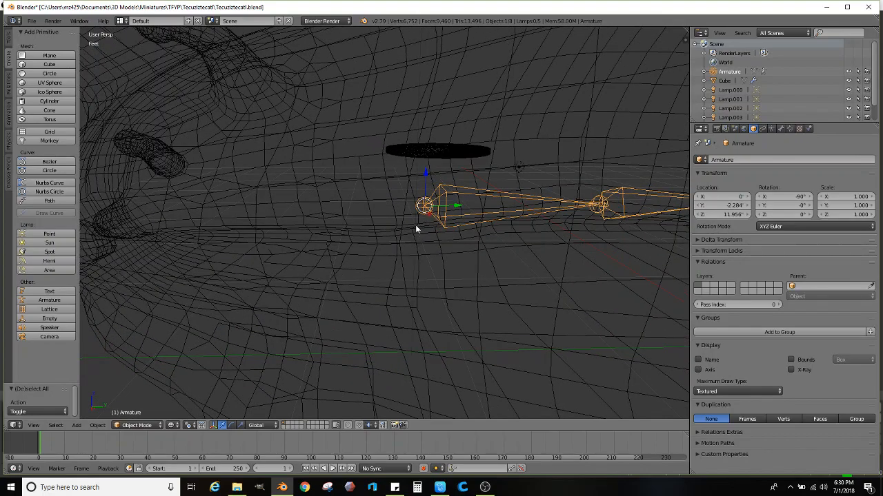
{"action": "left_click", "coordinate": [137, 424]}
{"action": "left_click", "coordinate": [141, 405]}
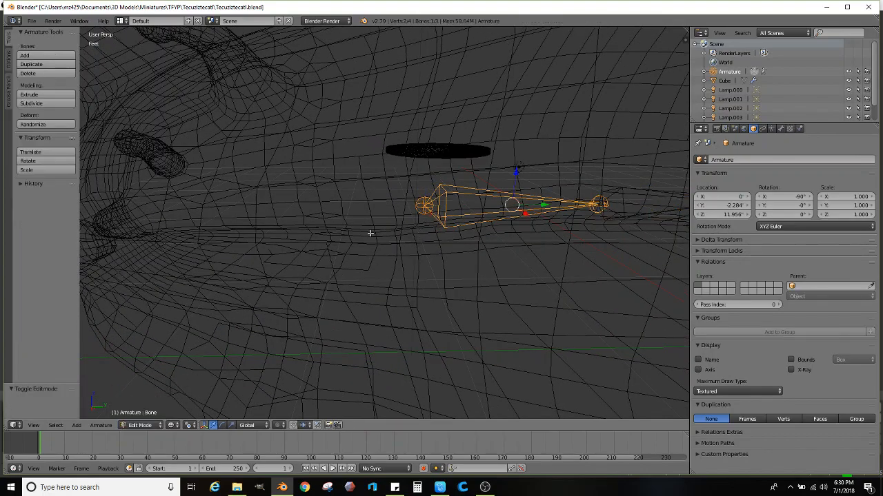
{"action": "right_click", "coordinate": [425, 208]}
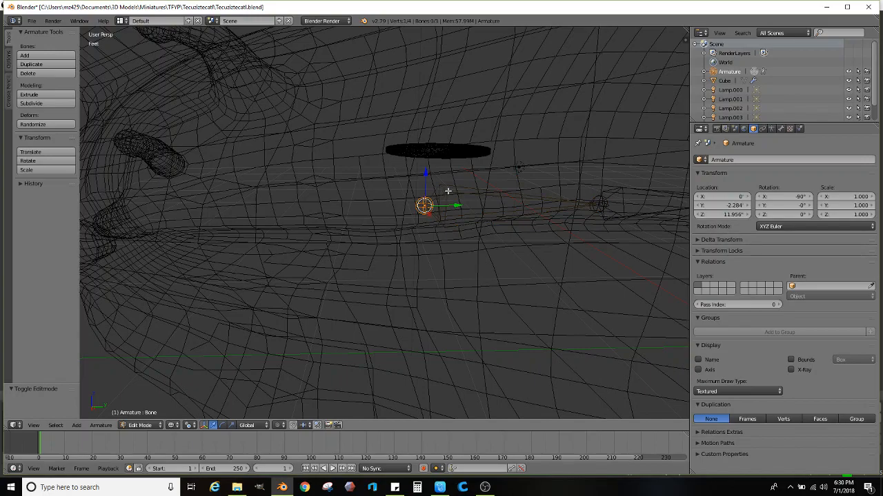
- Extrude a new bone from the front joint and extend it along the Y axis toward the head
{"action": "key", "text": "e"}
{"action": "left_click", "coordinate": [500, 173]}
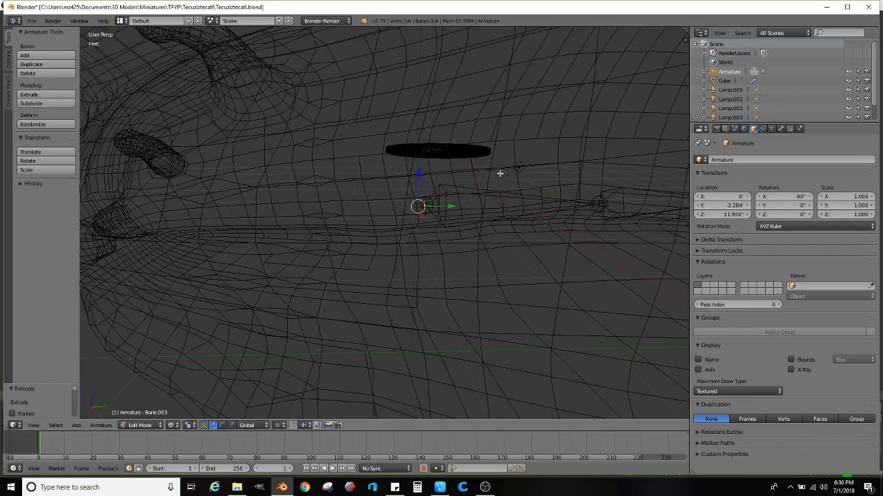
{"action": "key", "text": "g"}
{"action": "key", "text": "y"}
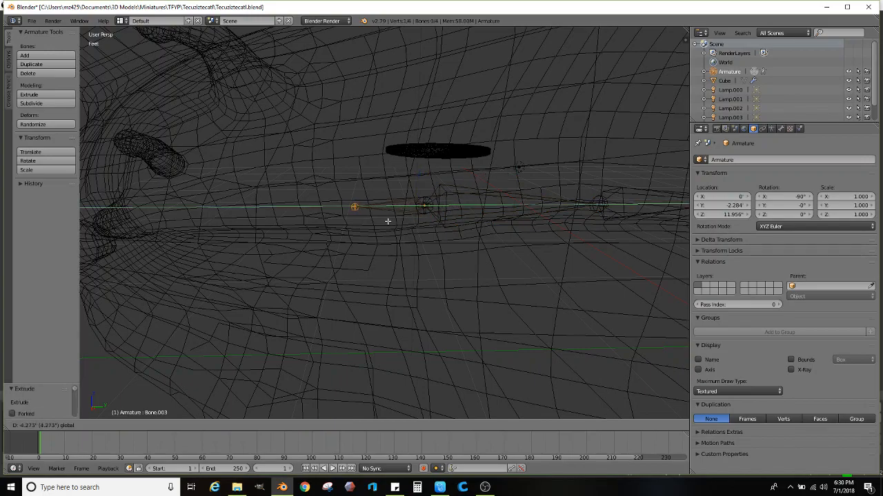
{"action": "left_click", "coordinate": [341, 227]}
{"action": "scroll", "coordinate": [344, 228], "scroll_direction": "down", "scroll_amount": 1}
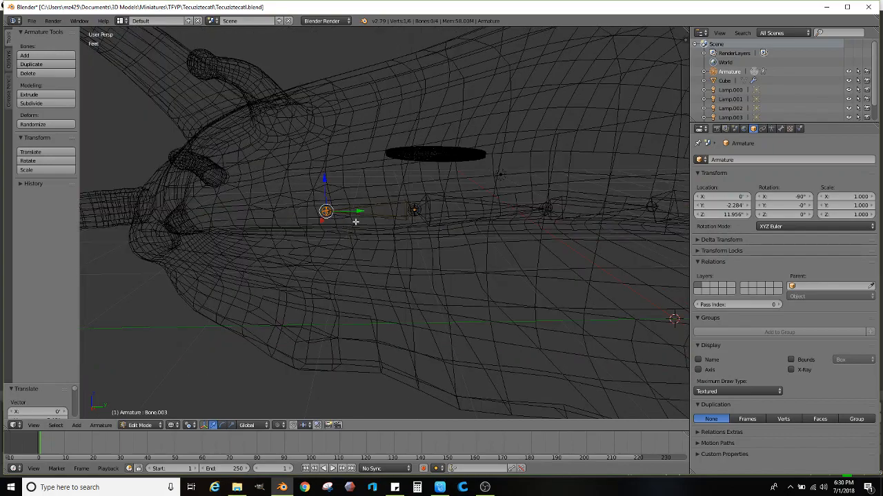
- Extrude a second forward bone from the new bone's tip and extend it along Y toward the neck
{"action": "middle_click_drag", "start_coordinate": [355, 221], "coordinate": [360, 213]}
{"action": "scroll", "coordinate": [428, 203], "scroll_direction": "up", "scroll_amount": 1}
{"action": "key", "text": "e"}
{"action": "left_click", "coordinate": [453, 187]}
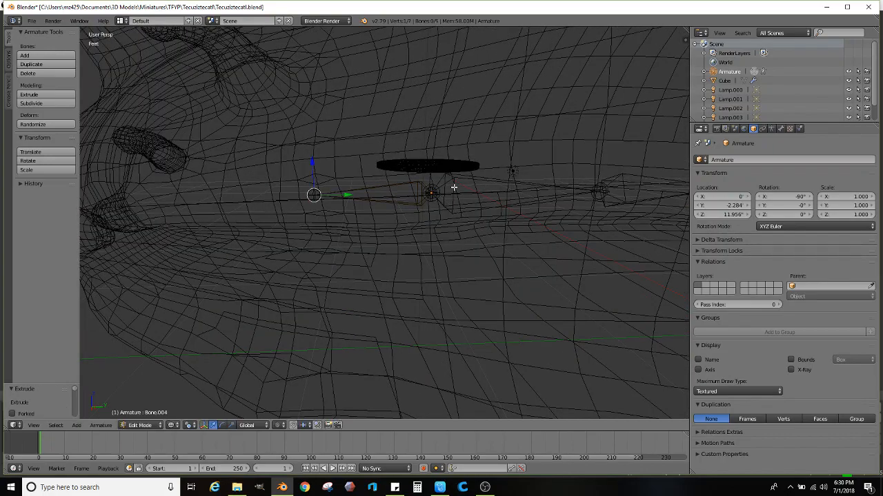
{"action": "key", "text": "g"}
{"action": "key", "text": "y"}
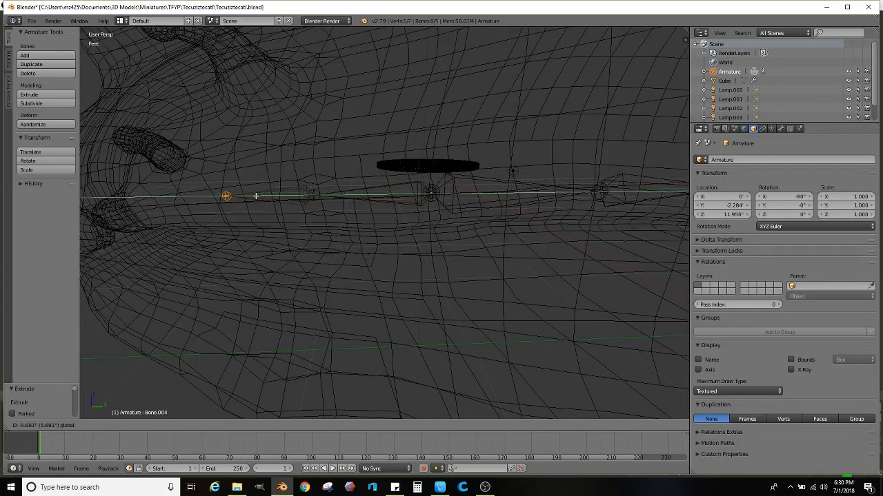
{"action": "left_click", "coordinate": [249, 197]}
- Extrude a third forward bone from the chain's front tip and extend it about 6.4" along Y into the head
{"action": "middle_click_drag", "start_coordinate": [249, 196], "coordinate": [363, 204]}
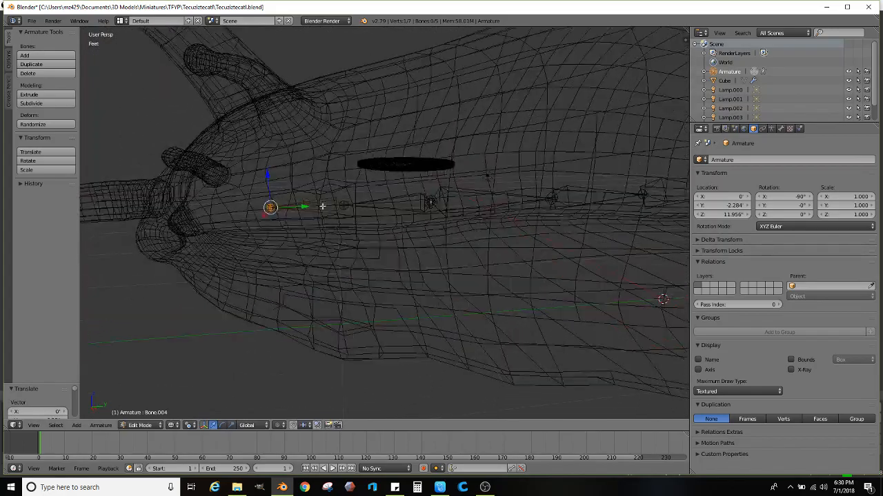
{"action": "key", "text": "e"}
{"action": "left_click", "coordinate": [362, 204]}
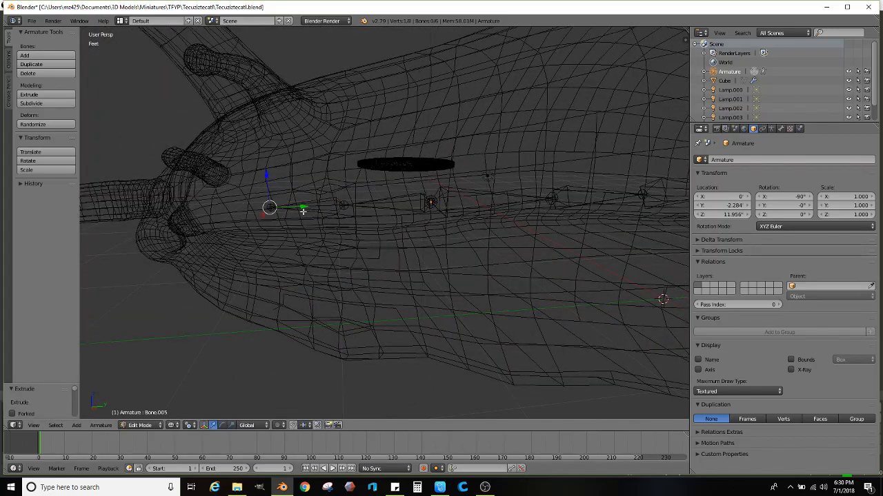
{"action": "key", "text": "g"}
{"action": "key", "text": "y"}
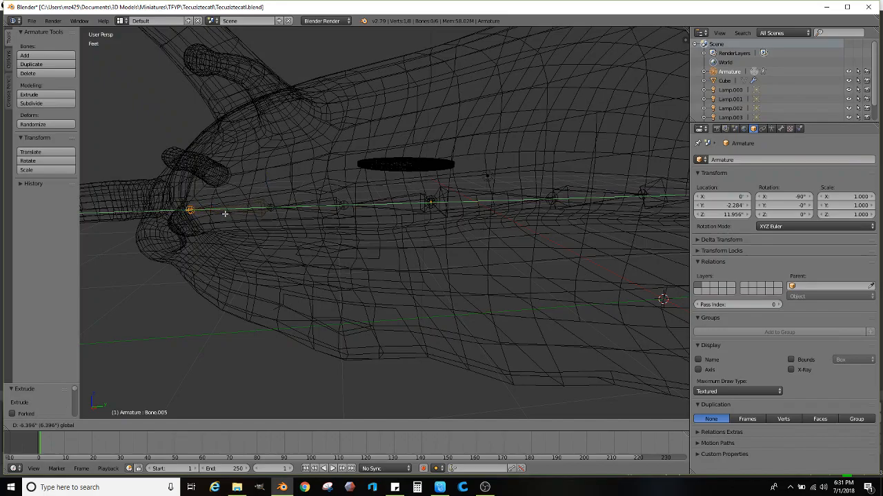
{"action": "left_click", "coordinate": [226, 213]}
- Select the chain's rear joint, extrude a bone from it, and extend it along Y toward the tail
{"action": "scroll", "coordinate": [251, 212], "scroll_direction": "down", "scroll_amount": 3}
{"action": "middle_click_drag", "start_coordinate": [302, 220], "coordinate": [460, 201]}
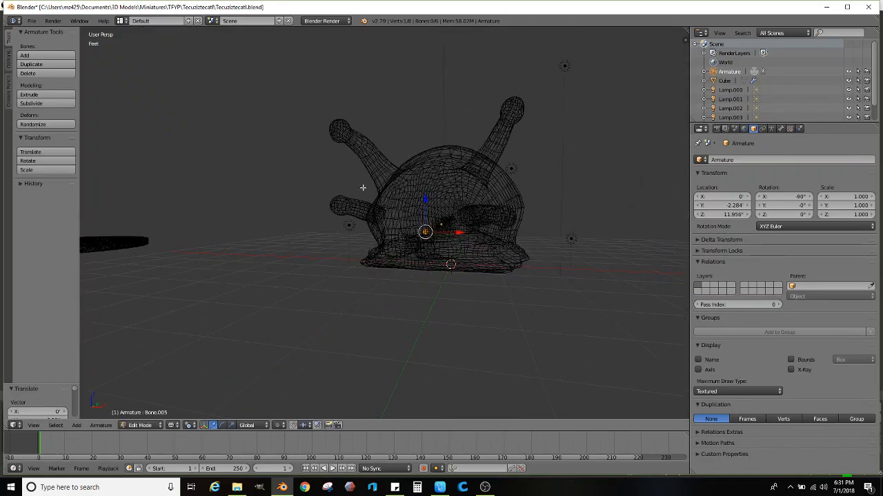
{"action": "middle_click_drag", "start_coordinate": [445, 236], "coordinate": [333, 246]}
{"action": "scroll", "coordinate": [333, 246], "scroll_direction": "up", "scroll_amount": 2}
{"action": "middle_click_drag", "start_coordinate": [451, 253], "coordinate": [345, 246], "text": "shift"}
{"action": "right_click", "coordinate": [394, 229]}
{"action": "scroll", "coordinate": [386, 262], "scroll_direction": "down", "scroll_amount": 3}
{"action": "middle_click_drag", "start_coordinate": [393, 264], "coordinate": [378, 266], "text": "shift"}
{"action": "scroll", "coordinate": [378, 265], "scroll_direction": "up", "scroll_amount": 2}
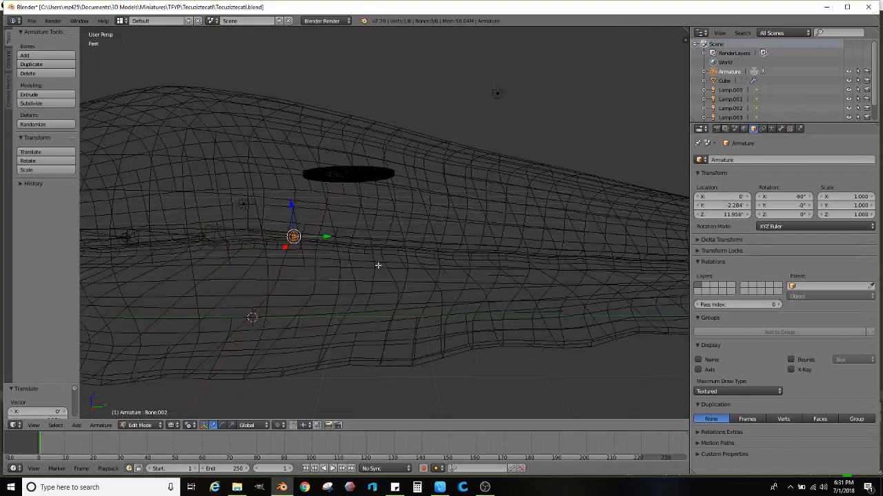
{"action": "scroll", "coordinate": [378, 265], "scroll_direction": "up", "scroll_amount": 1}
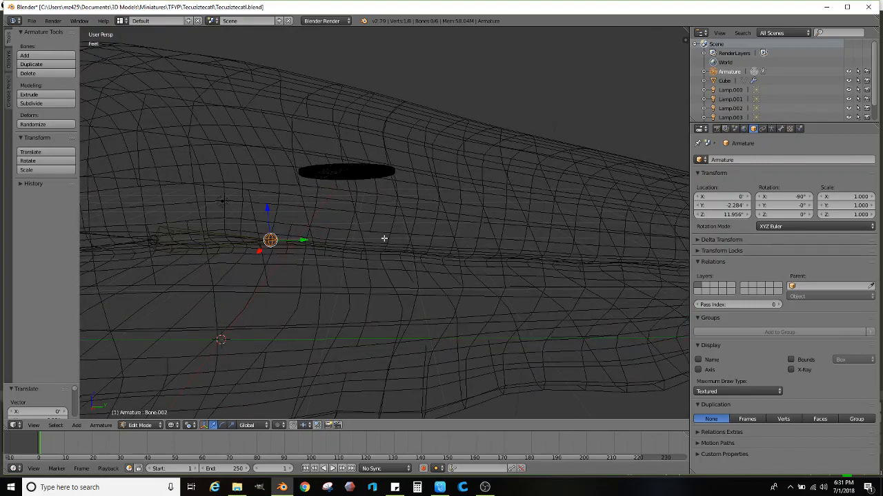
{"action": "key", "text": "e"}
{"action": "left_click", "coordinate": [383, 246]}
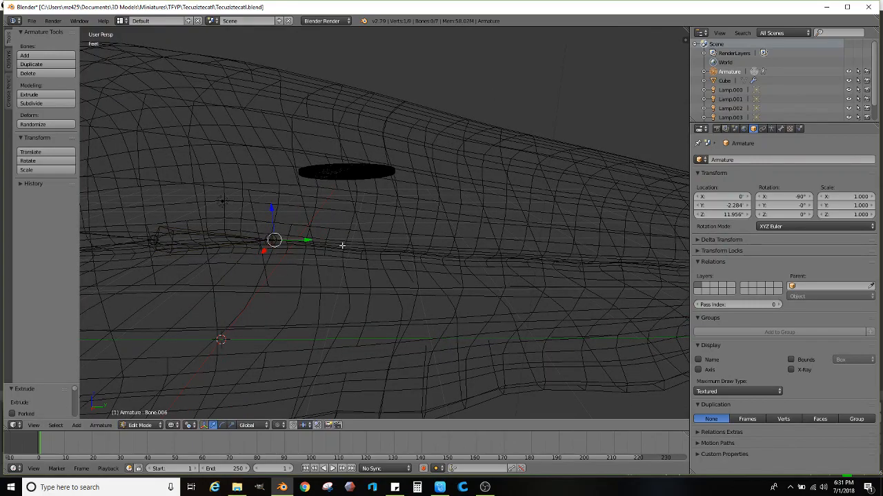
{"action": "left_click_drag", "start_coordinate": [311, 241], "coordinate": [529, 240]}
- Extrude two more bones in sequence from the rear tip, continuing the chain along Y toward the tail
{"action": "scroll", "coordinate": [473, 249], "scroll_direction": "down", "scroll_amount": 2}
{"action": "key", "text": "e"}
{"action": "middle_click_drag", "start_coordinate": [523, 244], "coordinate": [480, 254]}
{"action": "middle_click_drag", "start_coordinate": [454, 225], "coordinate": [473, 228]}
{"action": "key", "text": "e"}
{"action": "left_click_drag", "start_coordinate": [402, 227], "coordinate": [495, 227]}
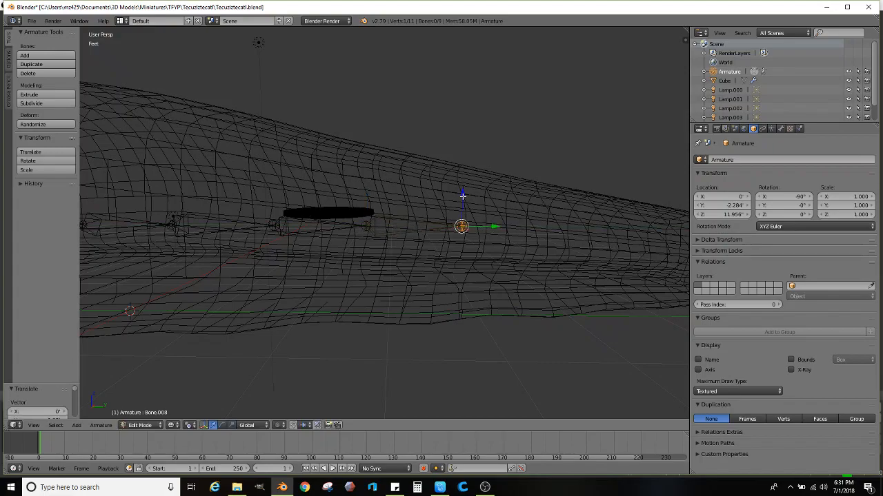
- Extrude a fourth rear bone along Y and adjust its tip's height to follow the tapering tail
{"action": "middle_click_drag", "start_coordinate": [465, 197], "coordinate": [438, 204]}
{"action": "key", "text": "e"}
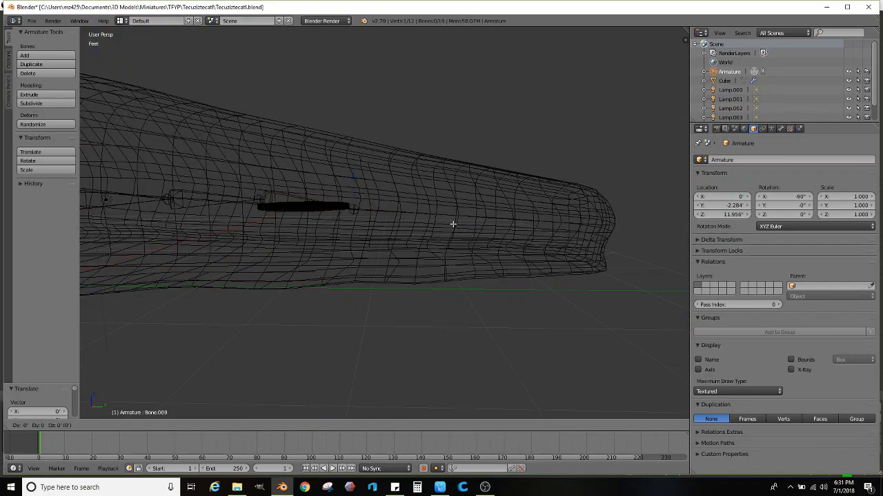
{"action": "left_click", "coordinate": [433, 221]}
{"action": "left_click_drag", "start_coordinate": [391, 211], "coordinate": [473, 213]}
{"action": "left_click_drag", "start_coordinate": [440, 184], "coordinate": [441, 185]}
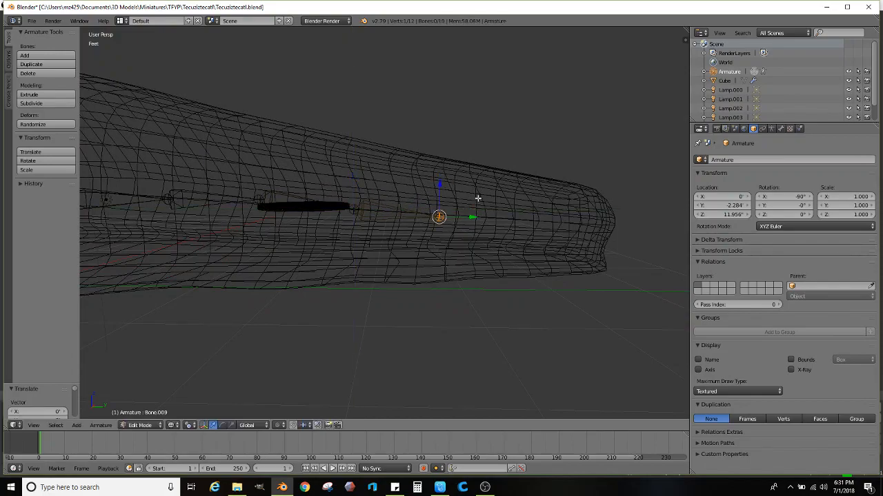
- Extrude a fifth rear bone from the last tip, extend it along Y, and adjust its height inside the tail
{"action": "middle_click_drag", "start_coordinate": [523, 227], "coordinate": [514, 231]}
{"action": "key", "text": "e"}
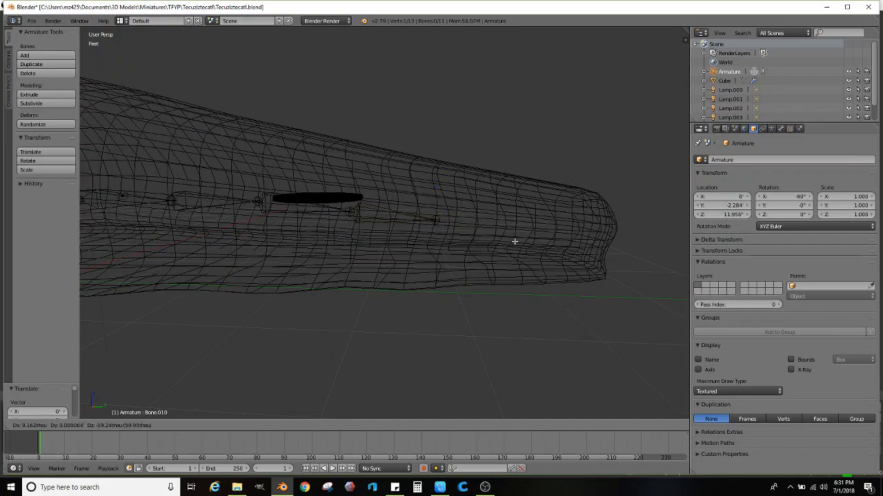
{"action": "left_click", "coordinate": [510, 240]}
{"action": "left_click_drag", "start_coordinate": [469, 223], "coordinate": [516, 222]}
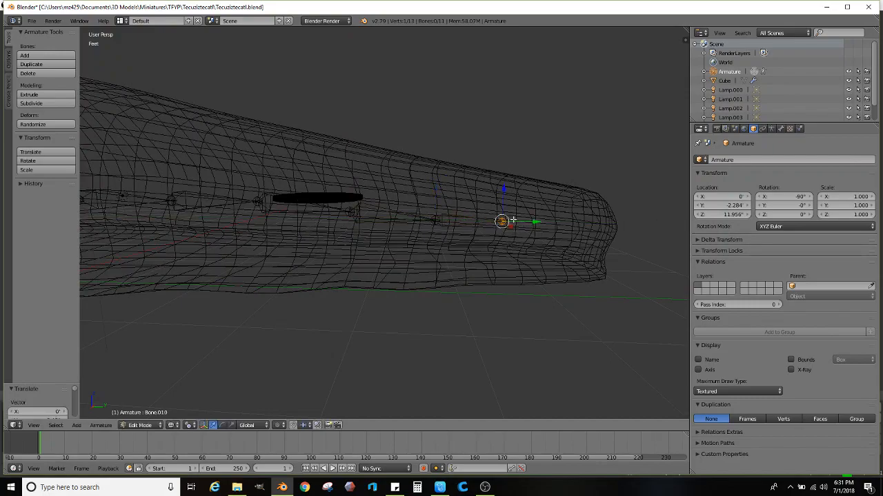
{"action": "left_click_drag", "start_coordinate": [504, 192], "coordinate": [502, 193]}
- Extrude a final rear bone along Y so the chain ends just inside the slug's tail end
{"action": "middle_click_drag", "start_coordinate": [540, 207], "coordinate": [430, 211]}
{"action": "scroll", "coordinate": [430, 211], "scroll_direction": "up", "scroll_amount": 2}
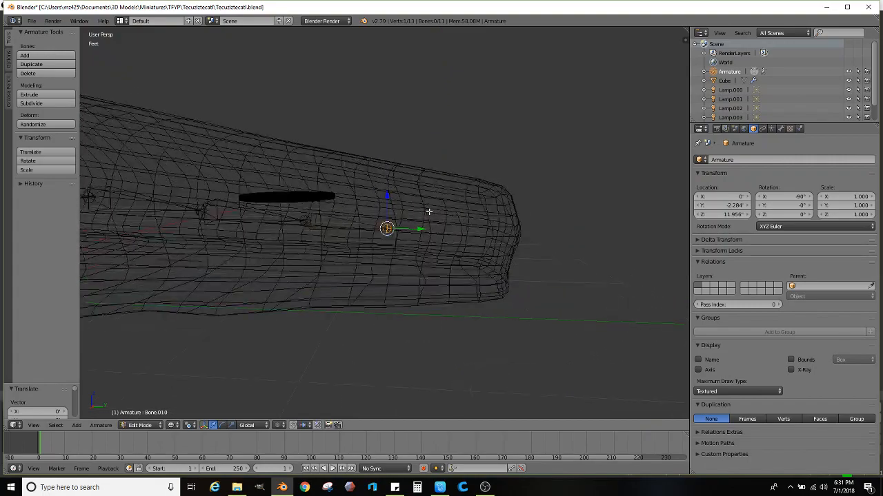
{"action": "key", "text": "e"}
{"action": "left_click", "coordinate": [436, 231]}
{"action": "left_click_drag", "start_coordinate": [429, 230], "coordinate": [532, 230]}
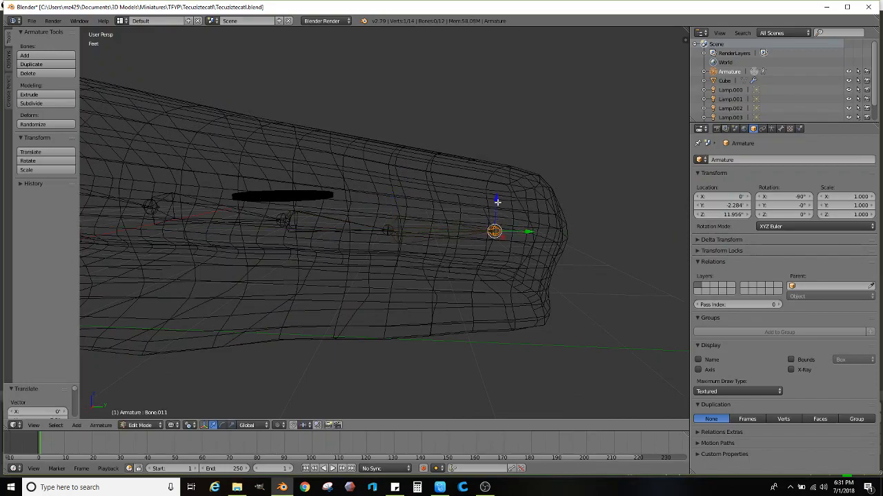
- Switch the armature from Edit Mode to Object Mode and select the slug mesh
{"action": "scroll", "coordinate": [365, 239], "scroll_direction": "down", "scroll_amount": 3}
{"action": "middle_click_drag", "start_coordinate": [364, 239], "coordinate": [397, 218]}
{"action": "scroll", "coordinate": [429, 216], "scroll_direction": "up", "scroll_amount": 5}
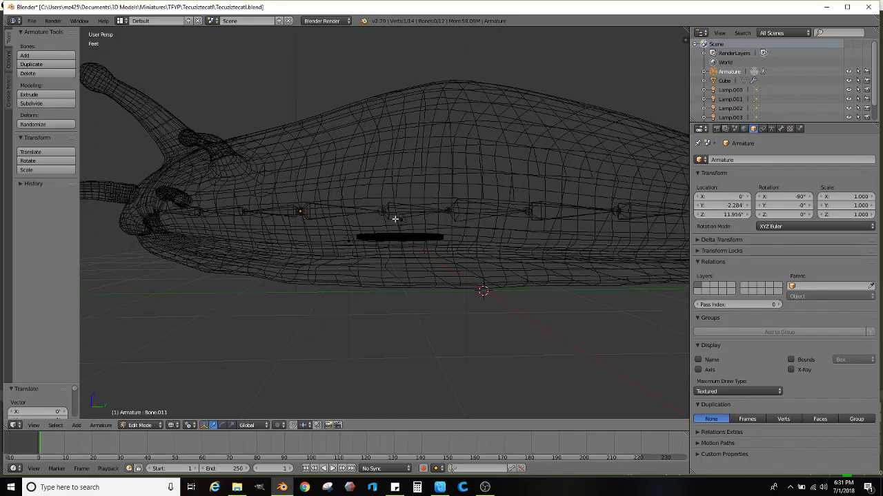
{"action": "right_click", "coordinate": [398, 211]}
{"action": "left_click", "coordinate": [140, 425]}
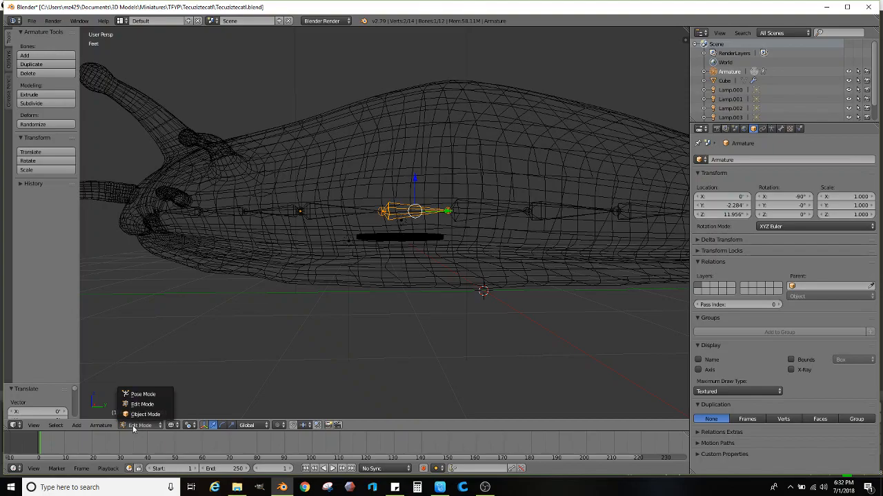
{"action": "left_click", "coordinate": [141, 415]}
{"action": "right_click", "coordinate": [343, 249]}
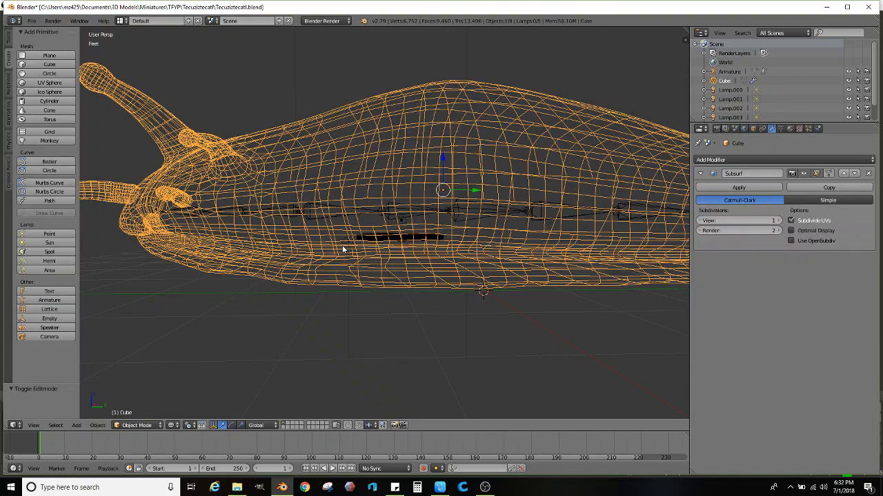
- Examine the slug mesh in solid shading and Edit Mode, then return to wireframe in Object Mode
{"action": "key", "text": "z"}
{"action": "mouse_move", "coordinate": [358, 231]}
{"action": "middle_mouse_down"}
{"action": "mouse_move", "coordinate": [384, 264]}
{"action": "mouse_move", "coordinate": [409, 274]}
{"action": "mouse_move", "coordinate": [407, 285]}
{"action": "middle_mouse_up"}
{"action": "key", "text": "Tab"}
{"action": "scroll", "coordinate": [410, 274], "scroll_direction": "down", "scroll_amount": 2}
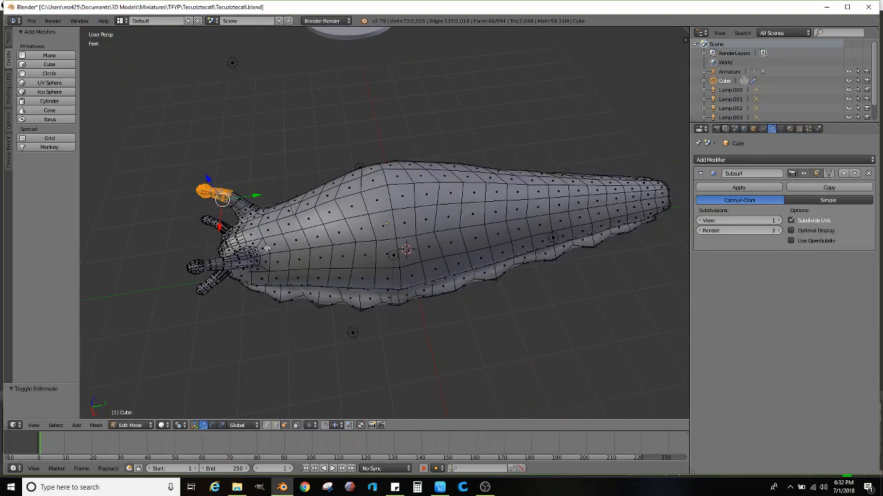
{"action": "scroll", "coordinate": [357, 246], "scroll_direction": "up", "scroll_amount": 2}
{"action": "mouse_move", "coordinate": [345, 274]}
{"action": "middle_mouse_down"}
{"action": "mouse_move", "coordinate": [357, 247]}
{"action": "mouse_move", "coordinate": [329, 253]}
{"action": "mouse_move", "coordinate": [336, 287]}
{"action": "mouse_move", "coordinate": [343, 252]}
{"action": "mouse_move", "coordinate": [379, 262]}
{"action": "mouse_move", "coordinate": [366, 309]}
{"action": "mouse_move", "coordinate": [388, 193]}
{"action": "middle_mouse_up"}
{"action": "key", "text": "Tab"}
{"action": "key", "text": "z"}
- Select the slug mesh and add the armature as active object, then parent the mesh with Automatic Weights
{"action": "right_click", "coordinate": [349, 267]}
{"action": "right_click", "coordinate": [350, 265]}
{"action": "right_click", "coordinate": [350, 186]}
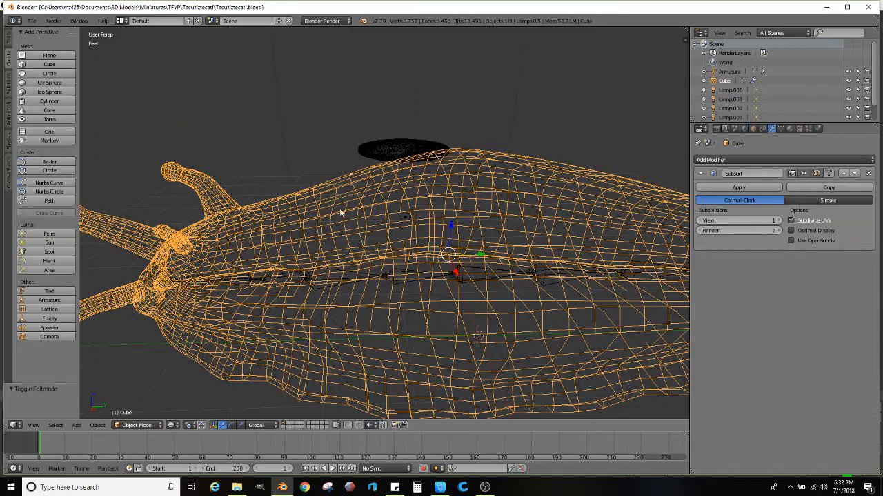
{"action": "right_click", "coordinate": [420, 277], "text": "shift"}
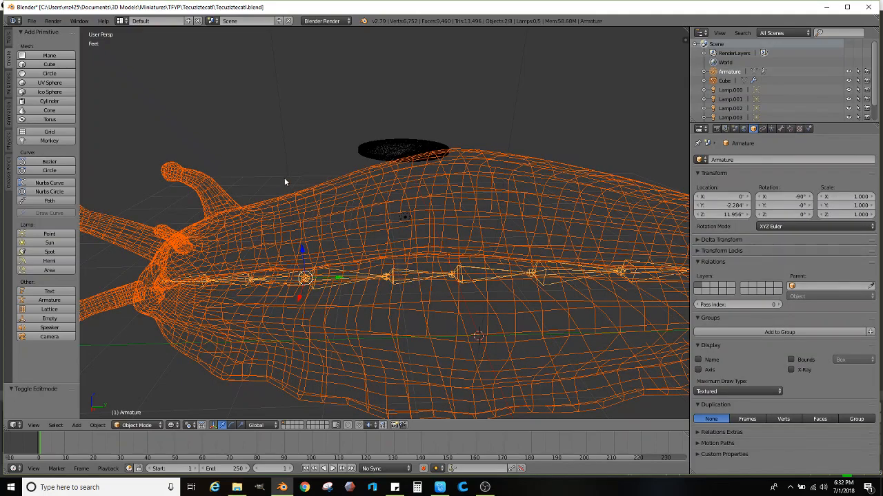
{"action": "scroll", "coordinate": [284, 176], "scroll_direction": "down", "scroll_amount": 2}
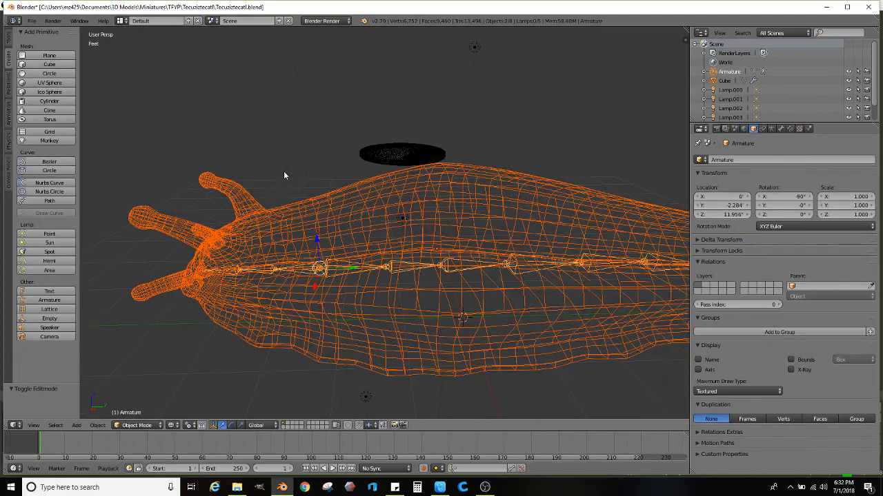
{"action": "key", "text": "ctrl+p"}
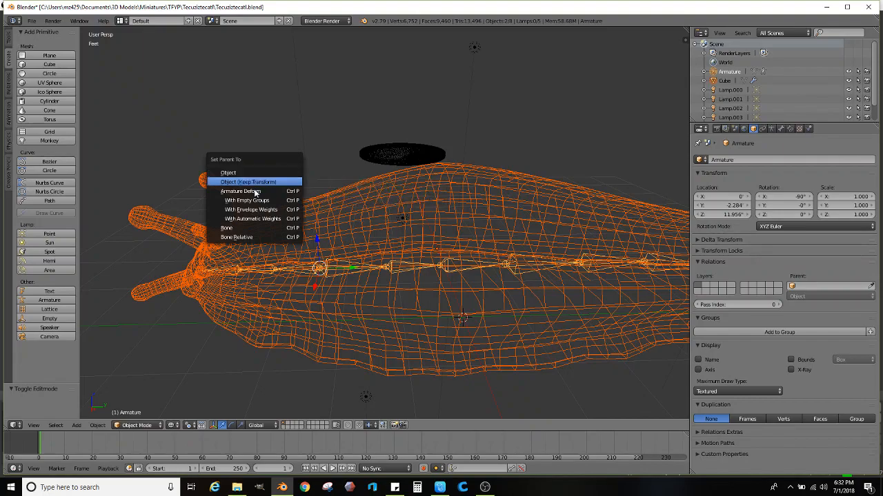
{"action": "left_click", "coordinate": [244, 219]}
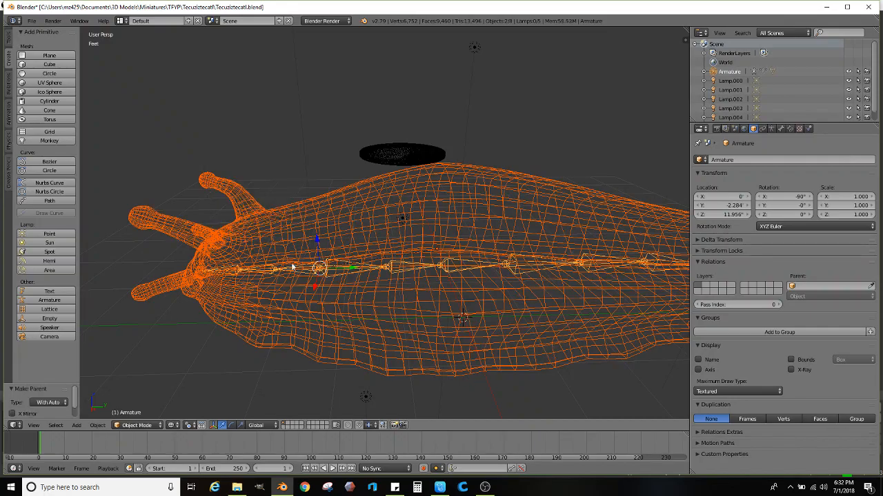
- Select only the armature and switch it to Pose Mode
{"action": "scroll", "coordinate": [318, 281], "scroll_direction": "down", "scroll_amount": 2}
{"action": "middle_click_drag", "start_coordinate": [402, 253], "coordinate": [273, 356]}
{"action": "scroll", "coordinate": [406, 289], "scroll_direction": "up", "scroll_amount": 1}
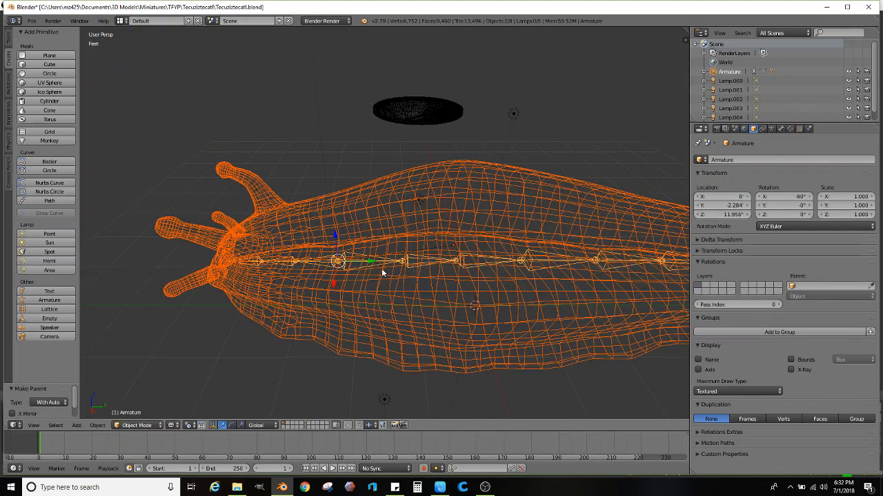
{"action": "right_click", "coordinate": [360, 269]}
{"action": "right_click", "coordinate": [360, 267]}
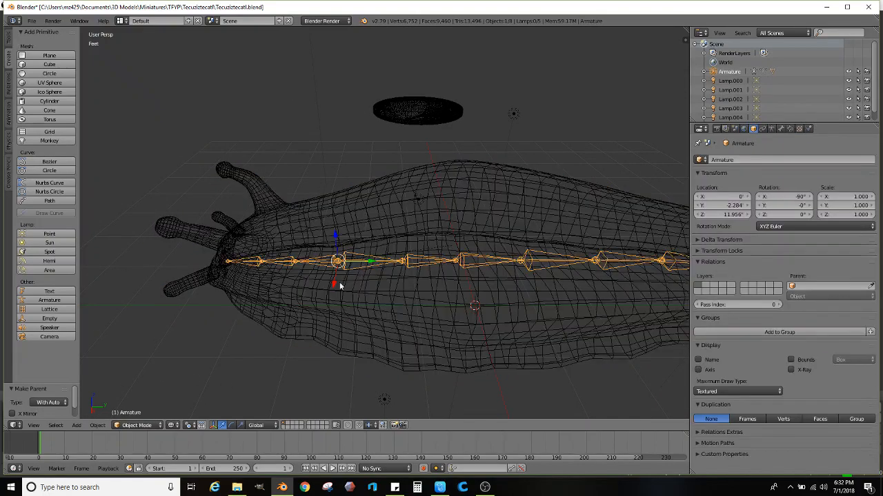
{"action": "left_click", "coordinate": [136, 425]}
{"action": "left_click", "coordinate": [136, 394]}
- Select the neck bone Bone.003 and rotate it about -25.7° around the X axis in solid shading to raise the head
{"action": "middle_click_drag", "start_coordinate": [251, 346], "coordinate": [386, 259]}
{"action": "right_click", "coordinate": [348, 267]}
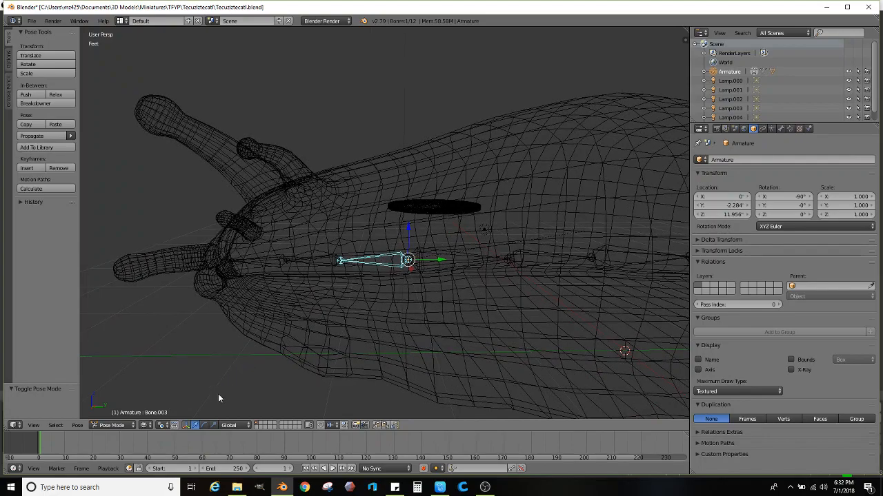
{"action": "left_click", "coordinate": [204, 426]}
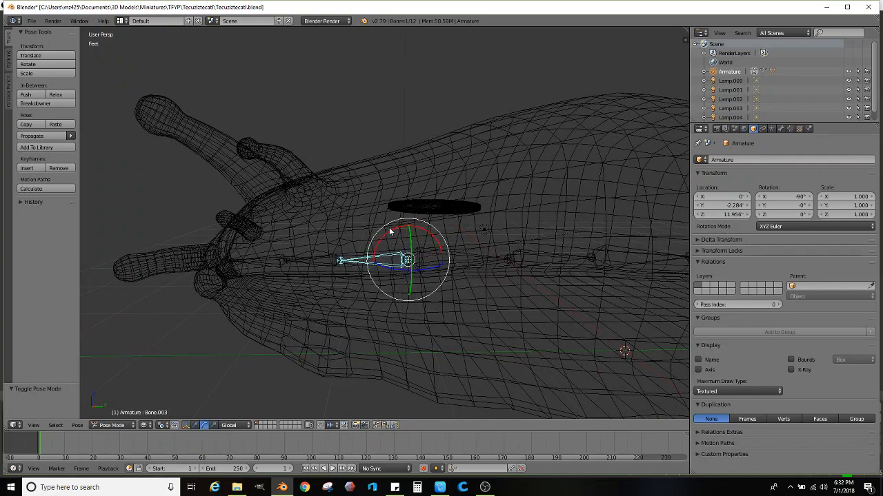
{"action": "middle_click_drag", "start_coordinate": [390, 234], "coordinate": [384, 242]}
{"action": "key", "text": "z"}
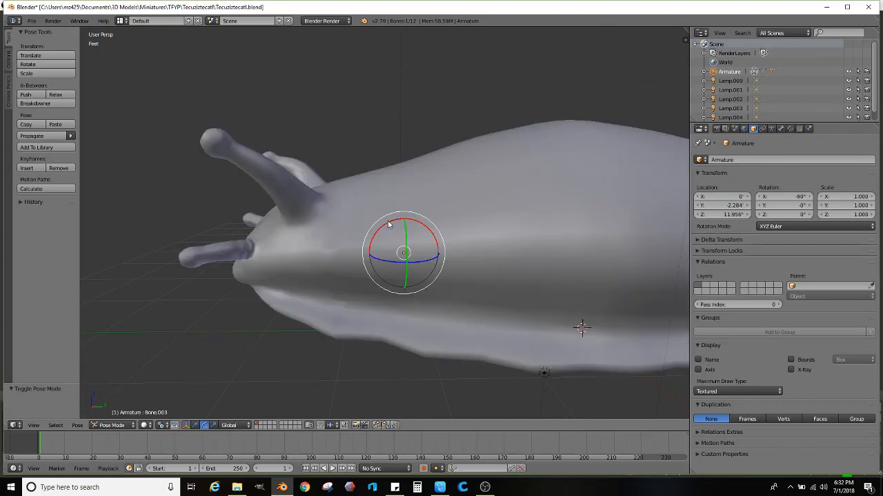
{"action": "key", "text": "r"}
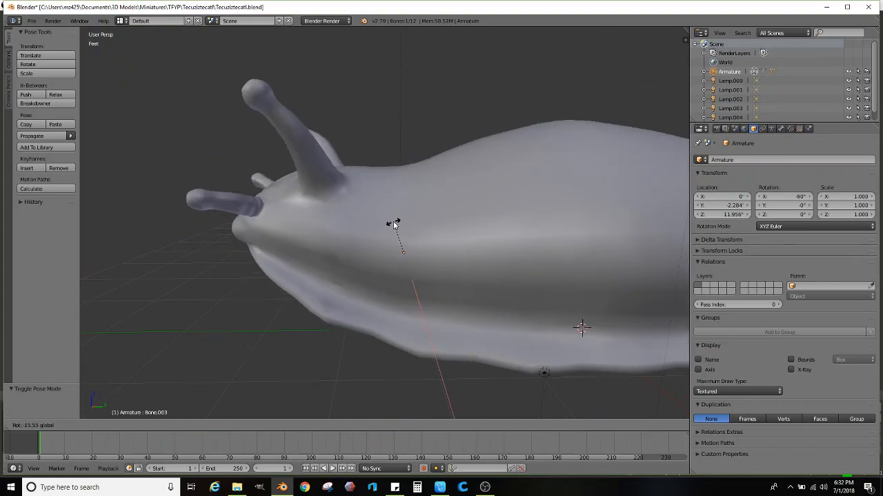
{"action": "left_click", "coordinate": [398, 218]}
- Turn the head sideways by rotating Bone.003 about 16° and Bone.004 about 13.2° around the Z axis
{"action": "middle_click_drag", "start_coordinate": [398, 219], "coordinate": [428, 257]}
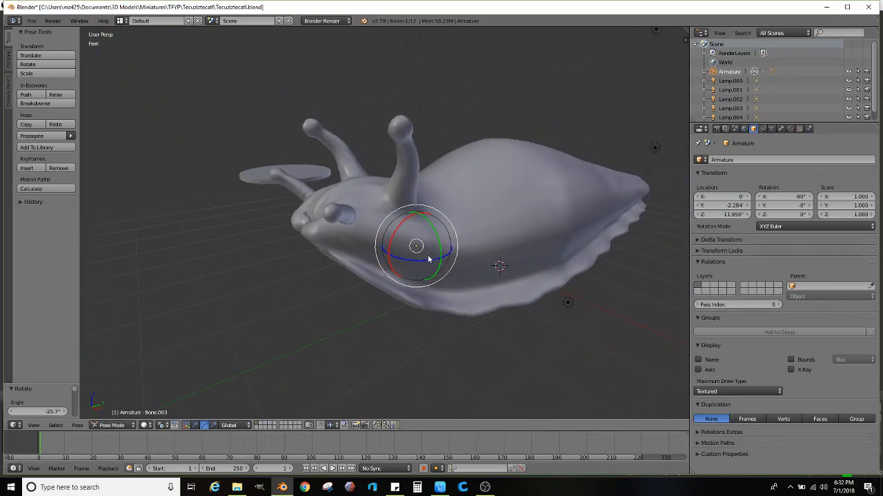
{"action": "left_click_drag", "start_coordinate": [425, 259], "coordinate": [429, 257]}
{"action": "middle_click_drag", "start_coordinate": [429, 258], "coordinate": [381, 274]}
{"action": "key", "text": "z"}
{"action": "right_click", "coordinate": [328, 247]}
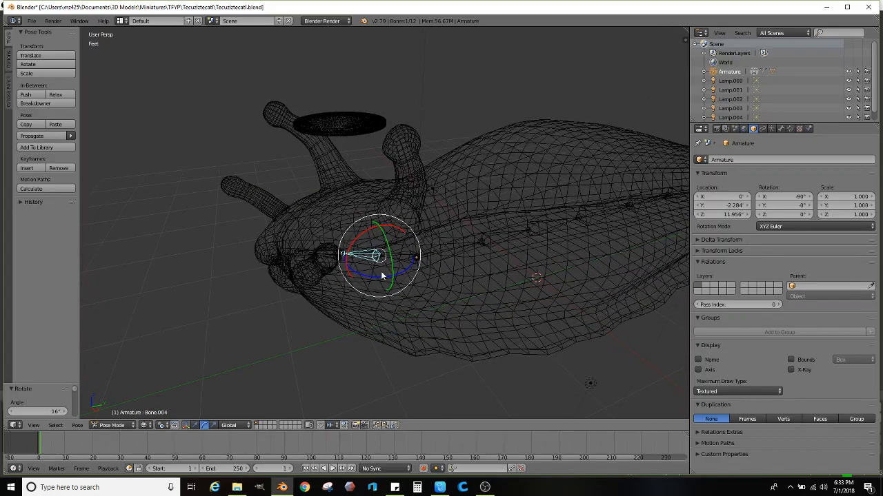
{"action": "left_click_drag", "start_coordinate": [375, 274], "coordinate": [380, 274]}
- Rotate Bone.004 around the X axis to tilt the head, and fine-tune it by about 2.82°
{"action": "middle_click_drag", "start_coordinate": [380, 274], "coordinate": [362, 226]}
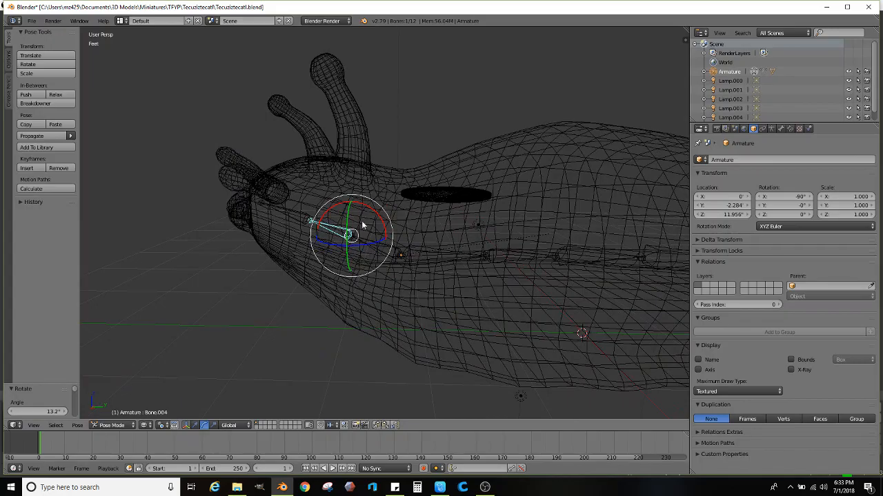
{"action": "left_click_drag", "start_coordinate": [375, 210], "coordinate": [383, 210]}
{"action": "middle_click_drag", "start_coordinate": [382, 210], "coordinate": [385, 236]}
{"action": "middle_click_drag", "start_coordinate": [377, 247], "coordinate": [457, 269]}
{"action": "key", "text": "r"}
{"action": "left_click", "coordinate": [449, 267]}
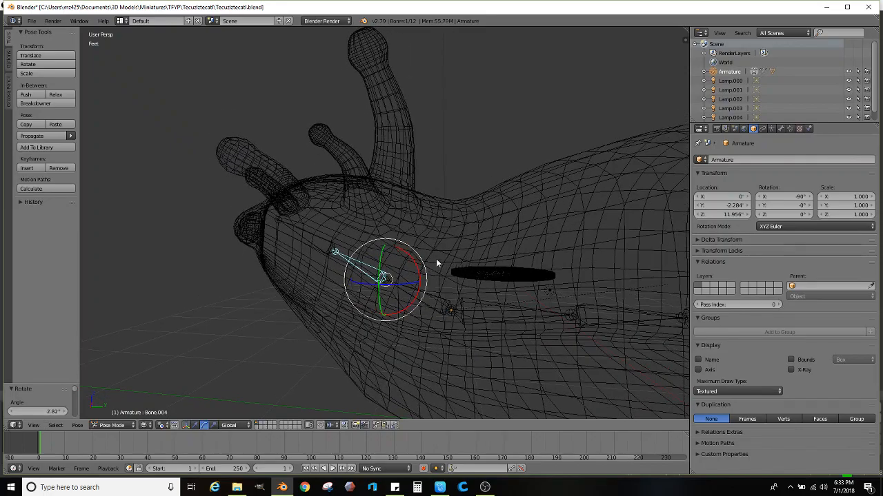
- Rotate the foremost head bone Bone.005 downward, and rotate Bone.004 by about -8.68° to lower the head
{"action": "right_click", "coordinate": [323, 235]}
{"action": "key", "text": "r"}
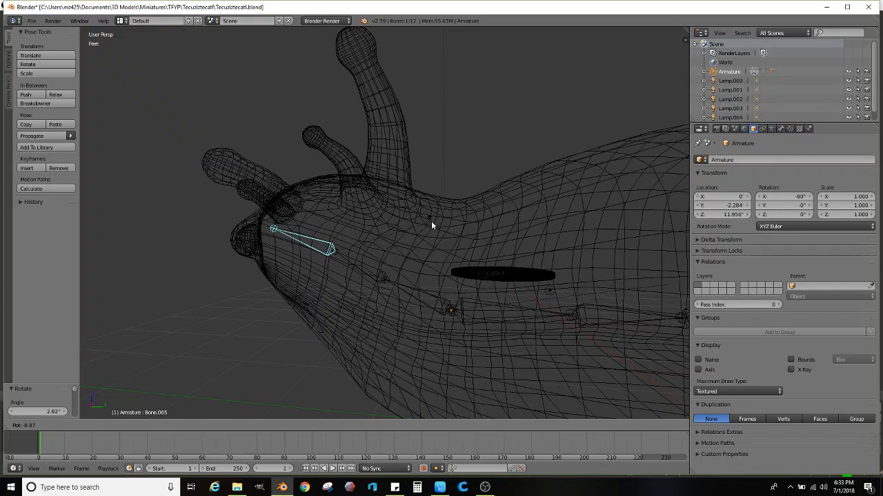
{"action": "left_click", "coordinate": [431, 221]}
{"action": "right_click", "coordinate": [382, 267]}
{"action": "key", "text": "r"}
{"action": "left_click", "coordinate": [440, 245]}
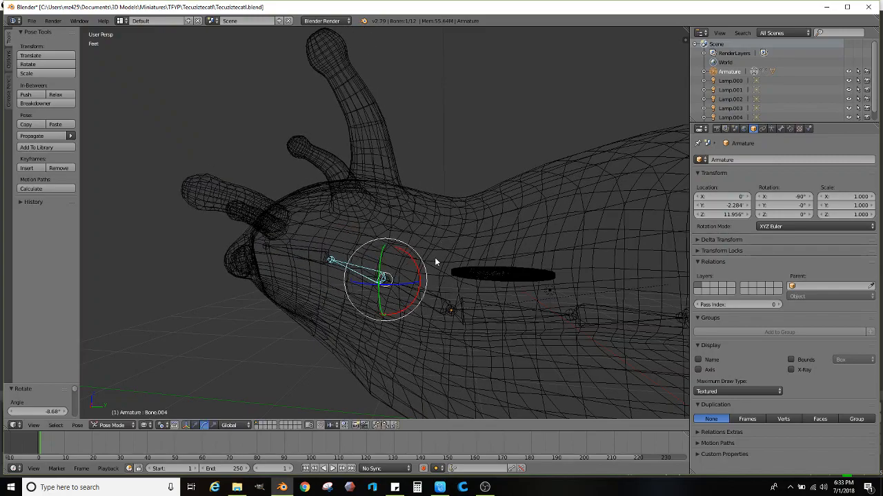
- Rotate the foremost head bone Bone.005 by about -9.88° to refine the tilt of the slug's head
{"action": "key", "text": "ctrl+Tab"}
{"action": "right_click", "coordinate": [437, 293]}
{"action": "right_click", "coordinate": [433, 297]}
{"action": "middle_click_drag", "start_coordinate": [433, 297], "coordinate": [393, 257]}
{"action": "key", "text": "ctrl+Tab"}
{"action": "middle_click_drag", "start_coordinate": [455, 238], "coordinate": [466, 219]}
{"action": "right_click", "coordinate": [310, 247]}
{"action": "key", "text": "r"}
{"action": "left_click", "coordinate": [447, 211]}
{"action": "scroll", "coordinate": [434, 215], "scroll_direction": "down", "scroll_amount": 4}
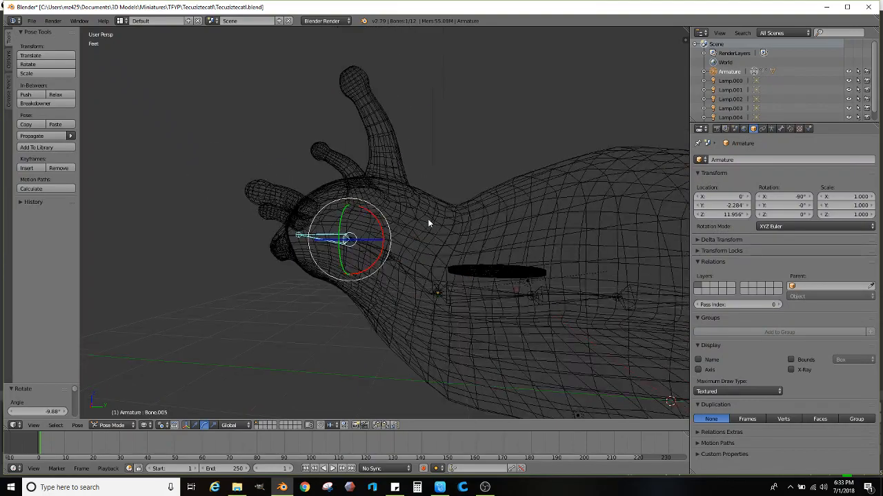
{"action": "key", "text": "z"}
{"action": "mouse_move", "coordinate": [468, 245]}
{"action": "middle_mouse_down"}
{"action": "mouse_move", "coordinate": [504, 250]}
{"action": "mouse_move", "coordinate": [490, 230]}
{"action": "mouse_move", "coordinate": [475, 238]}
{"action": "mouse_move", "coordinate": [340, 237]}
{"action": "mouse_move", "coordinate": [398, 235]}
{"action": "mouse_move", "coordinate": [375, 262]}
{"action": "mouse_move", "coordinate": [418, 251]}
{"action": "mouse_move", "coordinate": [371, 237]}
{"action": "mouse_move", "coordinate": [358, 260]}
{"action": "mouse_move", "coordinate": [384, 264]}
{"action": "mouse_move", "coordinate": [376, 293]}
{"action": "mouse_move", "coordinate": [360, 259]}
{"action": "middle_mouse_up"}
{"action": "key", "text": "z"}
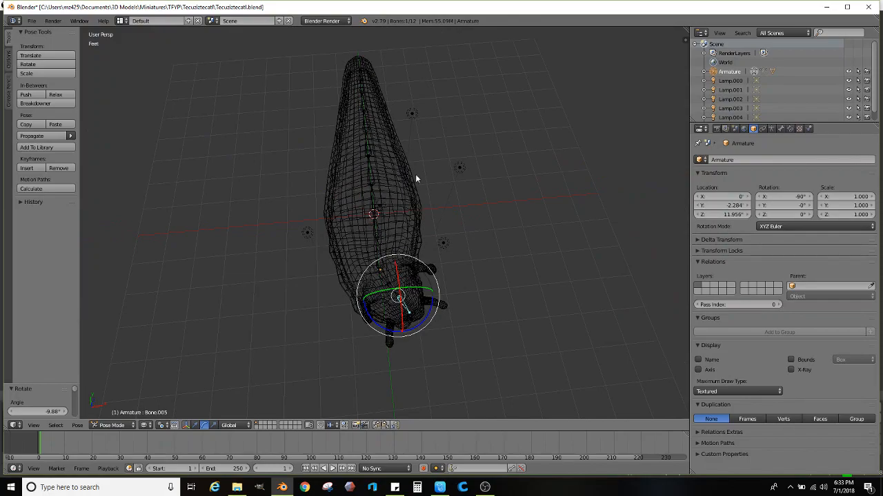
- Rotate the front body bones behind the neck around the Z axis to start a sideways bend in the slug's body
{"action": "scroll", "coordinate": [389, 227], "scroll_direction": "up", "scroll_amount": 5}
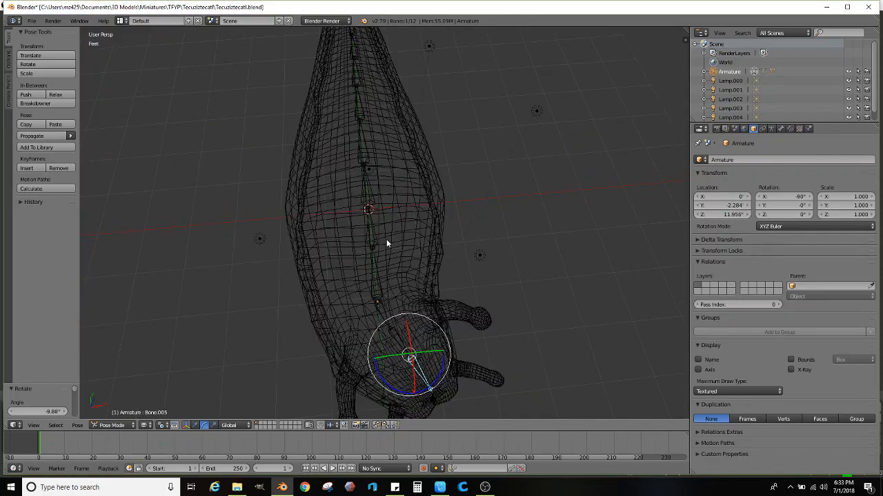
{"action": "right_click", "coordinate": [370, 297]}
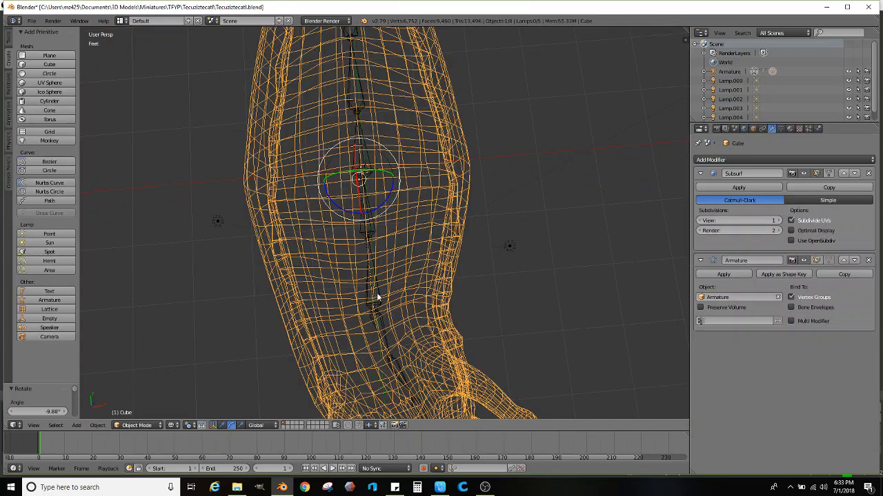
{"action": "right_click", "coordinate": [378, 296]}
{"action": "middle_click_drag", "start_coordinate": [408, 322], "coordinate": [407, 302]}
{"action": "left_click_drag", "start_coordinate": [409, 295], "coordinate": [411, 299]}
{"action": "middle_click_drag", "start_coordinate": [411, 260], "coordinate": [404, 281]}
{"action": "left_click_drag", "start_coordinate": [415, 283], "coordinate": [415, 290]}
{"action": "mouse_move", "coordinate": [416, 290]}
{"action": "middle_mouse_down"}
{"action": "mouse_move", "coordinate": [421, 239]}
{"action": "mouse_move", "coordinate": [401, 251]}
{"action": "mouse_move", "coordinate": [425, 296]}
{"action": "middle_mouse_up"}
- Select Bone.002 and the next bone towards the tail, and rotate them around the Z axis to continue the mid-body bend
{"action": "right_click", "coordinate": [401, 251]}
{"action": "right_click", "coordinate": [389, 262]}
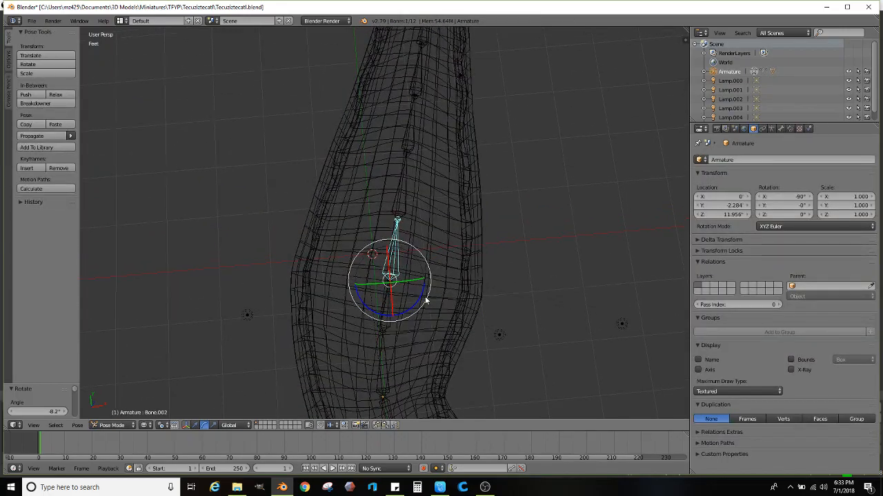
{"action": "left_click_drag", "start_coordinate": [421, 302], "coordinate": [420, 304]}
{"action": "mouse_move", "coordinate": [420, 304]}
{"action": "middle_mouse_down"}
{"action": "mouse_move", "coordinate": [439, 253]}
{"action": "mouse_move", "coordinate": [412, 264]}
{"action": "mouse_move", "coordinate": [425, 288]}
{"action": "middle_mouse_up"}
{"action": "right_click", "coordinate": [412, 264]}
{"action": "right_click", "coordinate": [404, 255]}
{"action": "left_click_drag", "start_coordinate": [427, 305], "coordinate": [429, 297]}
{"action": "middle_click_drag", "start_coordinate": [436, 273], "coordinate": [428, 283], "text": "shift"}
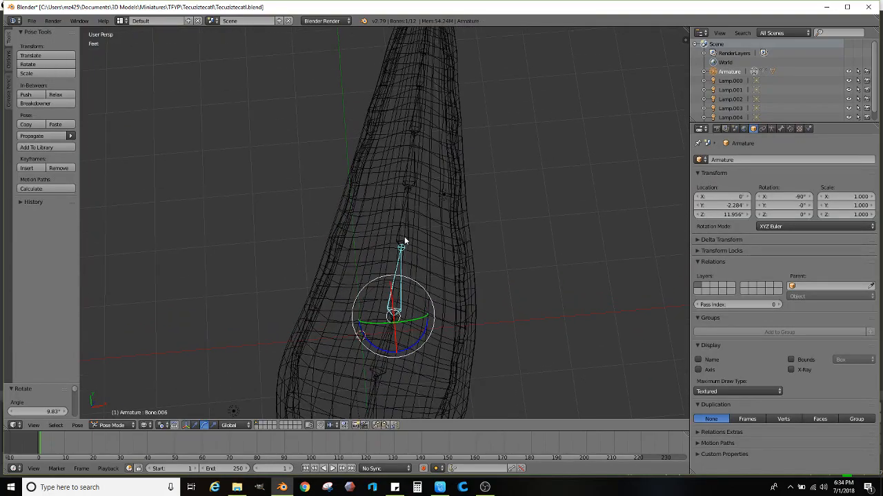
- Rotate Bone.006, Bone.007 and the following rear body bone around the Z axis to curve the back half sideways
{"action": "left_click_drag", "start_coordinate": [424, 335], "coordinate": [424, 327]}
{"action": "mouse_move", "coordinate": [409, 264]}
{"action": "middle_mouse_down", "text": "shift"}
{"action": "mouse_move", "coordinate": [412, 299]}
{"action": "mouse_move", "coordinate": [393, 259]}
{"action": "middle_mouse_up", "text": "shift"}
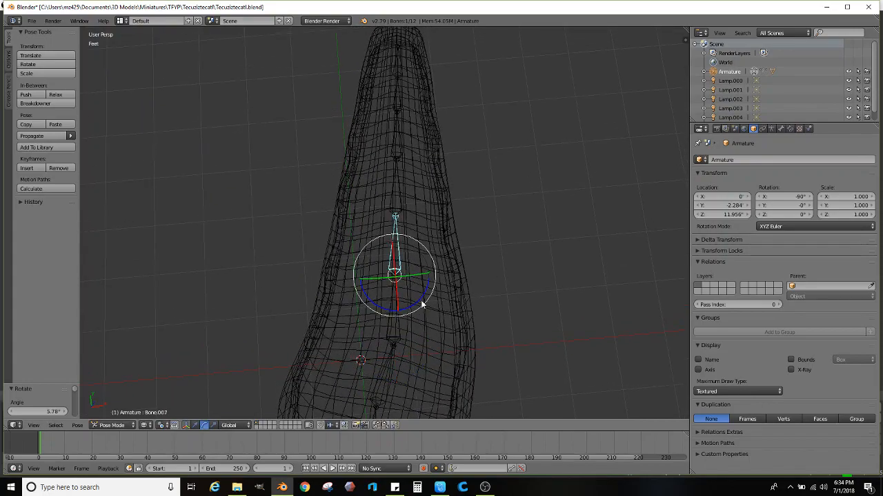
{"action": "left_click_drag", "start_coordinate": [422, 301], "coordinate": [422, 289]}
{"action": "middle_click_drag", "start_coordinate": [387, 225], "coordinate": [429, 310], "text": "shift"}
{"action": "right_click", "coordinate": [391, 235]}
{"action": "right_click", "coordinate": [396, 240]}
{"action": "left_click_drag", "start_coordinate": [432, 301], "coordinate": [432, 290]}
{"action": "middle_click_drag", "start_coordinate": [396, 239], "coordinate": [400, 270], "text": "shift"}
- Rotate the tail bone Bone.009 around the Z axis, and turn Bone.010 about -11.3° in the opposite direction
{"action": "right_click", "coordinate": [400, 271]}
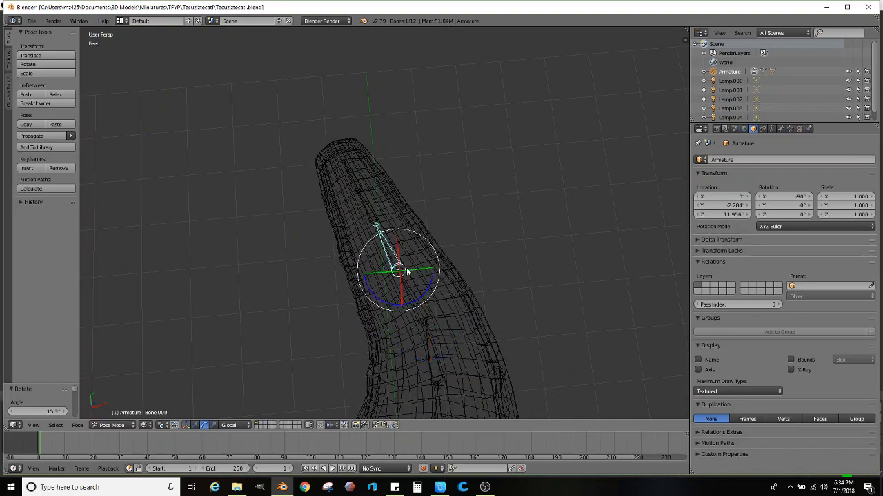
{"action": "left_click_drag", "start_coordinate": [428, 292], "coordinate": [429, 278]}
{"action": "middle_click_drag", "start_coordinate": [395, 275], "coordinate": [405, 302], "text": "shift"}
{"action": "right_click", "coordinate": [376, 248]}
{"action": "scroll", "coordinate": [422, 299], "scroll_direction": "up", "scroll_amount": 1}
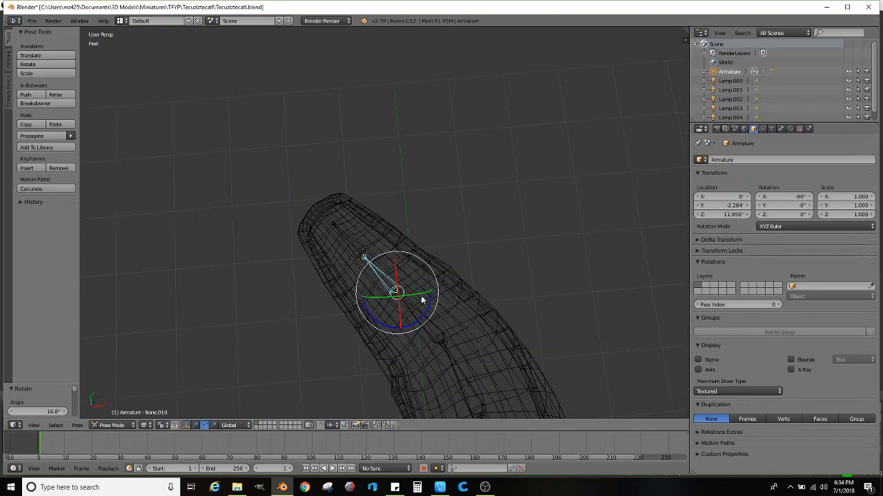
{"action": "left_click_drag", "start_coordinate": [427, 311], "coordinate": [425, 302]}
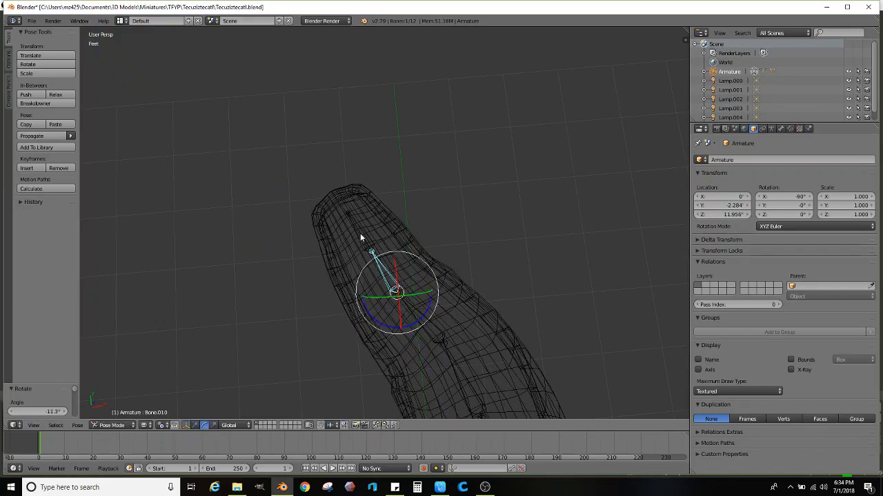
- Rotate the last tail bone around the Z axis, and review the whole body curve in solid and wireframe display
{"action": "left_click_drag", "start_coordinate": [398, 272], "coordinate": [400, 288]}
{"action": "middle_click_drag", "start_coordinate": [440, 295], "coordinate": [395, 221]}
{"action": "scroll", "coordinate": [395, 248], "scroll_direction": "down", "scroll_amount": 5}
{"action": "key", "text": "z"}
{"action": "mouse_move", "coordinate": [396, 266]}
{"action": "middle_mouse_down"}
{"action": "mouse_move", "coordinate": [404, 246]}
{"action": "mouse_move", "coordinate": [456, 252]}
{"action": "mouse_move", "coordinate": [526, 237]}
{"action": "mouse_move", "coordinate": [516, 216]}
{"action": "mouse_move", "coordinate": [423, 244]}
{"action": "mouse_move", "coordinate": [386, 299]}
{"action": "mouse_move", "coordinate": [311, 263]}
{"action": "mouse_move", "coordinate": [326, 229]}
{"action": "mouse_move", "coordinate": [450, 220]}
{"action": "mouse_move", "coordinate": [404, 259]}
{"action": "mouse_move", "coordinate": [460, 217]}
{"action": "mouse_move", "coordinate": [418, 249]}
{"action": "mouse_move", "coordinate": [456, 261]}
{"action": "mouse_move", "coordinate": [439, 249]}
{"action": "mouse_move", "coordinate": [398, 310]}
{"action": "mouse_move", "coordinate": [414, 354]}
{"action": "middle_mouse_up"}
{"action": "scroll", "coordinate": [418, 249], "scroll_direction": "up", "scroll_amount": 3}
{"action": "key", "text": "z"}
{"action": "scroll", "coordinate": [438, 255], "scroll_direction": "down", "scroll_amount": 4}
{"action": "scroll", "coordinate": [438, 256], "scroll_direction": "up", "scroll_amount": 3}
{"action": "scroll", "coordinate": [434, 266], "scroll_direction": "down", "scroll_amount": 2}
{"action": "scroll", "coordinate": [433, 266], "scroll_direction": "up", "scroll_amount": 2}
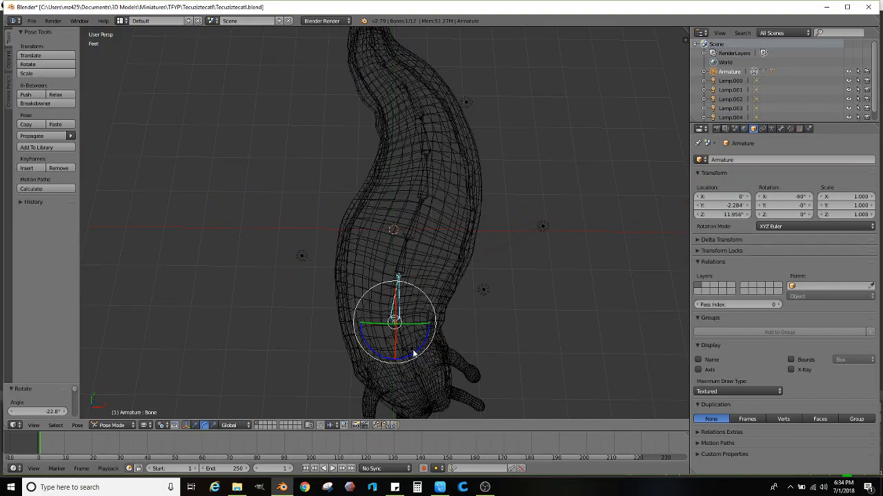
- Rotate the front body bones Bone and Bone.001 around the Z axis to strengthen the bend behind the head
{"action": "mouse_move", "coordinate": [427, 343]}
{"action": "left_mouse_down"}
{"action": "mouse_move", "coordinate": [423, 349]}
{"action": "mouse_move", "coordinate": [422, 334]}
{"action": "left_mouse_up"}
{"action": "left_click_drag", "start_coordinate": [433, 297], "coordinate": [431, 297]}
{"action": "middle_click_drag", "start_coordinate": [452, 257], "coordinate": [431, 283]}
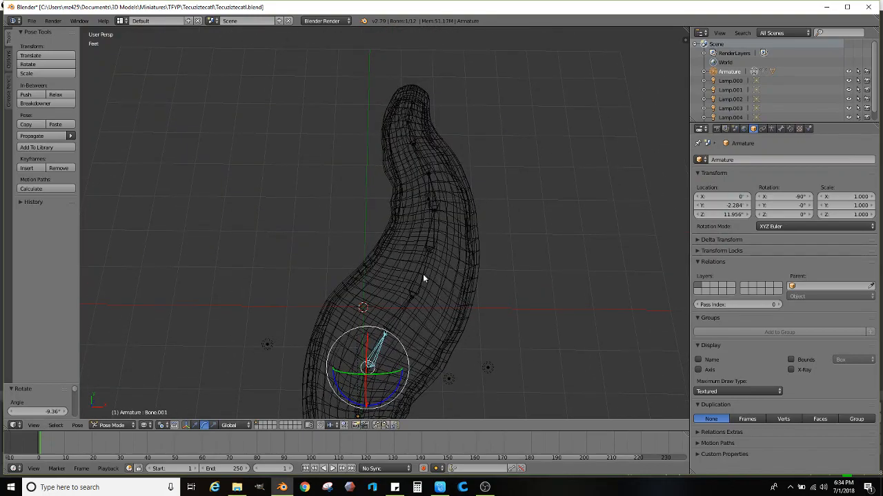
- Rotate Bone.007 and its neighbouring body and tail bones around the Z axis to deepen the S-curve of the rear half
{"action": "left_click_drag", "start_coordinate": [444, 316], "coordinate": [450, 261]}
{"action": "right_click", "coordinate": [423, 238]}
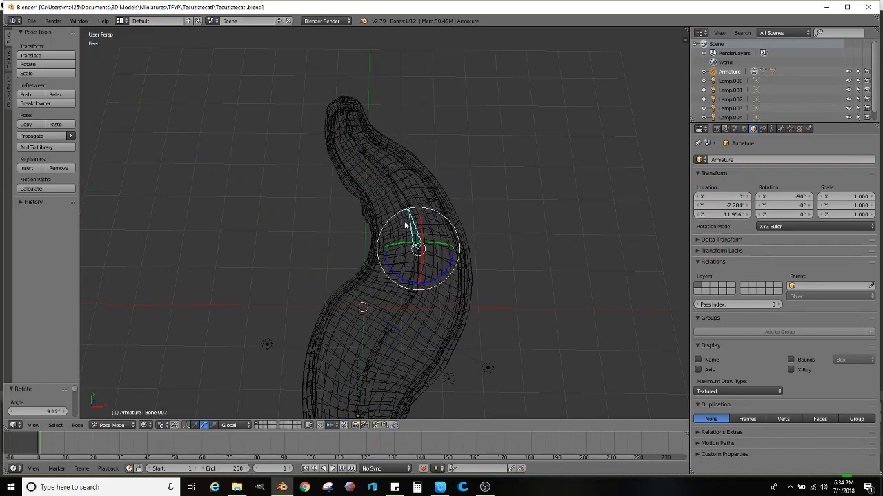
{"action": "middle_click_drag", "start_coordinate": [450, 262], "coordinate": [390, 219]}
{"action": "right_click", "coordinate": [398, 232]}
{"action": "scroll", "coordinate": [431, 256], "scroll_direction": "up", "scroll_amount": 3}
{"action": "left_click_drag", "start_coordinate": [451, 269], "coordinate": [371, 191]}
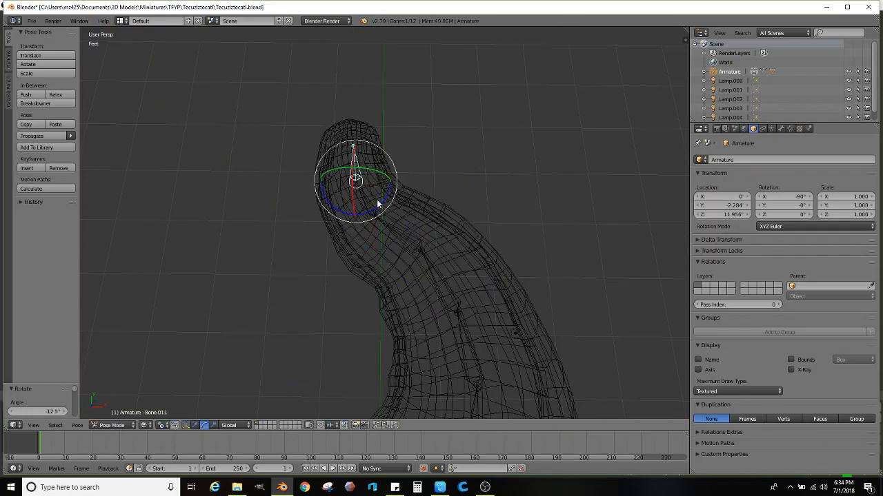
- Rotate the tail-tip bone Bone.011 by about -14° and check the finished pose in solid shading
{"action": "right_click", "coordinate": [376, 205]}
{"action": "right_click", "coordinate": [360, 188]}
{"action": "left_click_drag", "start_coordinate": [382, 197], "coordinate": [378, 203]}
{"action": "scroll", "coordinate": [378, 205], "scroll_direction": "down", "scroll_amount": 4}
{"action": "mouse_move", "coordinate": [378, 205]}
{"action": "middle_mouse_down"}
{"action": "mouse_move", "coordinate": [385, 169]}
{"action": "mouse_move", "coordinate": [365, 175]}
{"action": "mouse_move", "coordinate": [332, 153]}
{"action": "mouse_move", "coordinate": [484, 217]}
{"action": "mouse_move", "coordinate": [378, 186]}
{"action": "mouse_move", "coordinate": [461, 232]}
{"action": "mouse_move", "coordinate": [366, 236]}
{"action": "mouse_move", "coordinate": [536, 211]}
{"action": "mouse_move", "coordinate": [554, 235]}
{"action": "mouse_move", "coordinate": [388, 270]}
{"action": "mouse_move", "coordinate": [425, 243]}
{"action": "mouse_move", "coordinate": [436, 255]}
{"action": "mouse_move", "coordinate": [377, 243]}
{"action": "mouse_move", "coordinate": [361, 229]}
{"action": "middle_mouse_up"}
{"action": "key", "text": "z"}
{"action": "middle_click_drag", "start_coordinate": [426, 160], "coordinate": [345, 283]}
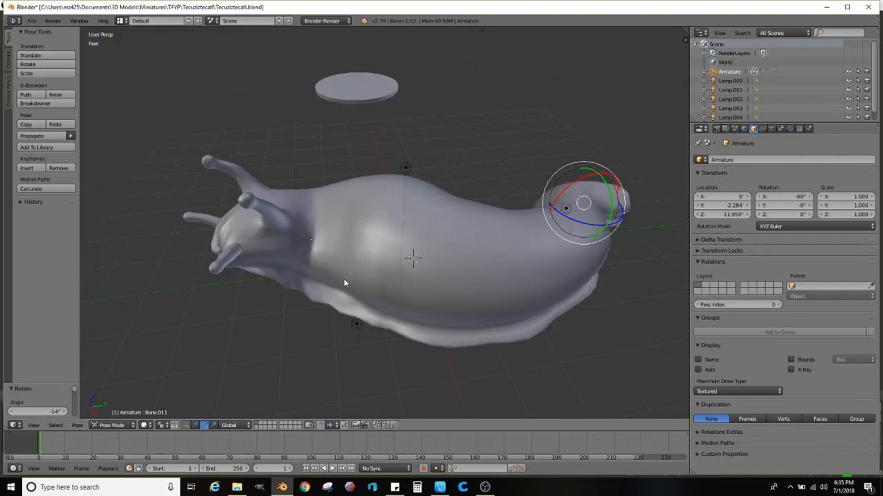
- Save the scene as a new file named Tecuziztecatl Posed and Rigged.blend
{"action": "left_click", "coordinate": [31, 22]}
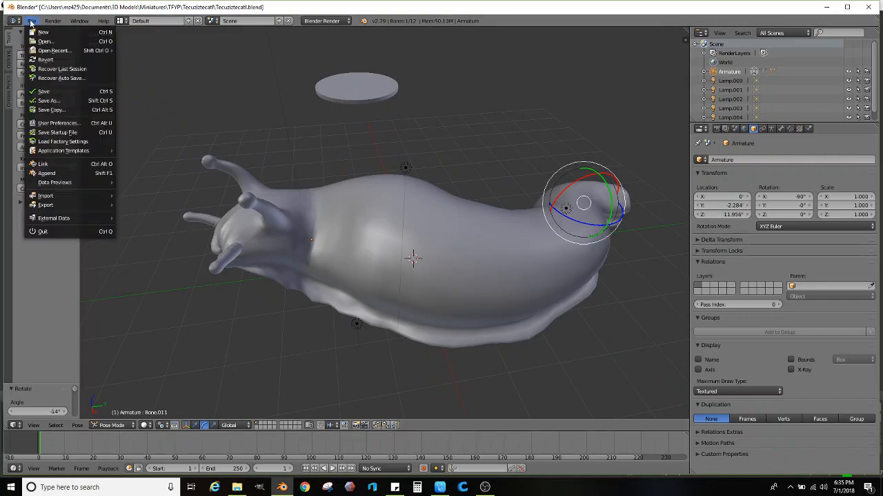
{"action": "left_click", "coordinate": [47, 101]}
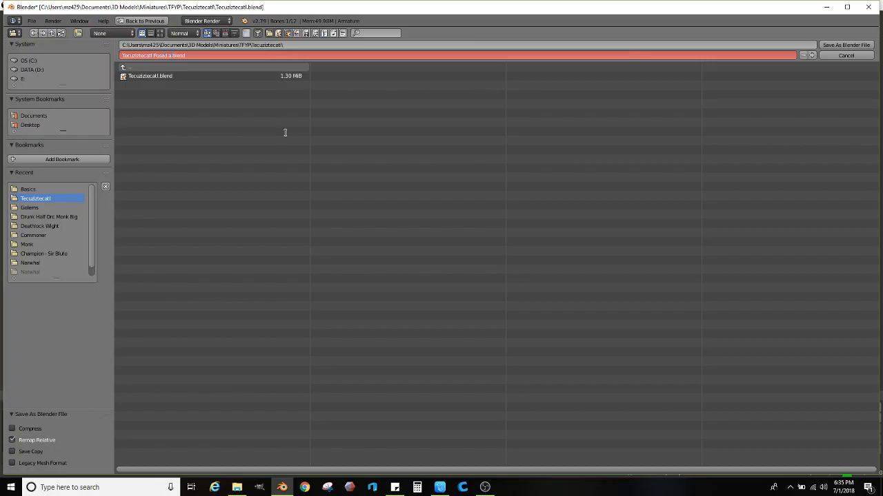
{"action": "key", "text": "Return"}
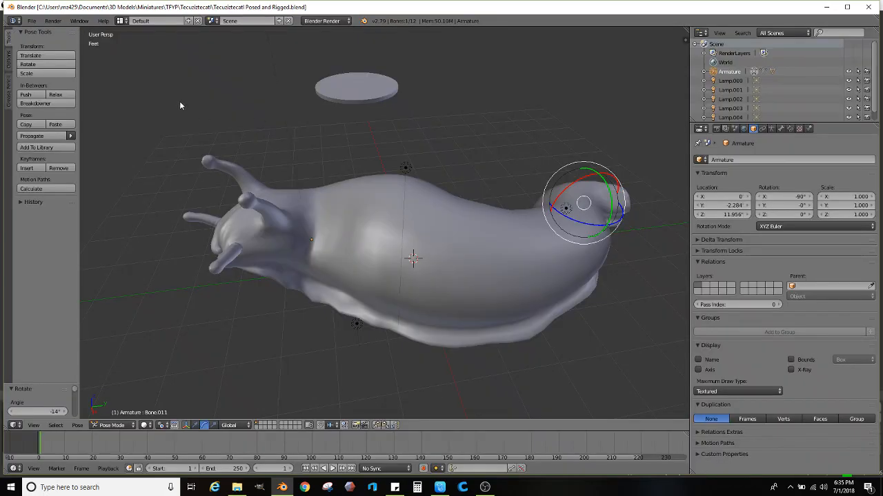
- Undo the tail, body and head bone rotations until the slug is back in its straight pose, and show it in solid shading
{"action": "mouse_move", "coordinate": [368, 272]}
{"action": "middle_mouse_down"}
{"action": "mouse_move", "coordinate": [433, 250]}
{"action": "mouse_move", "coordinate": [412, 255]}
{"action": "mouse_move", "coordinate": [408, 224]}
{"action": "mouse_move", "coordinate": [379, 232]}
{"action": "mouse_move", "coordinate": [352, 309]}
{"action": "mouse_move", "coordinate": [383, 225]}
{"action": "mouse_move", "coordinate": [393, 266]}
{"action": "mouse_move", "coordinate": [372, 244]}
{"action": "mouse_move", "coordinate": [304, 248]}
{"action": "mouse_move", "coordinate": [302, 219]}
{"action": "mouse_move", "coordinate": [406, 238]}
{"action": "mouse_move", "coordinate": [495, 228]}
{"action": "mouse_move", "coordinate": [433, 234]}
{"action": "mouse_move", "coordinate": [393, 274]}
{"action": "mouse_move", "coordinate": [440, 256]}
{"action": "mouse_move", "coordinate": [420, 261]}
{"action": "middle_mouse_up"}
{"action": "scroll", "coordinate": [393, 269], "scroll_direction": "down", "scroll_amount": 3}
{"action": "key", "text": "z"}
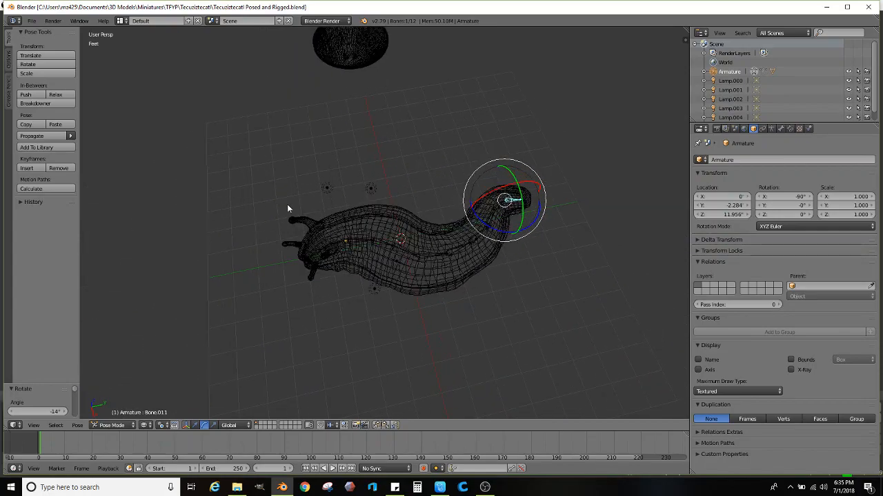
{"action": "middle_click_drag", "start_coordinate": [258, 150], "coordinate": [308, 222]}
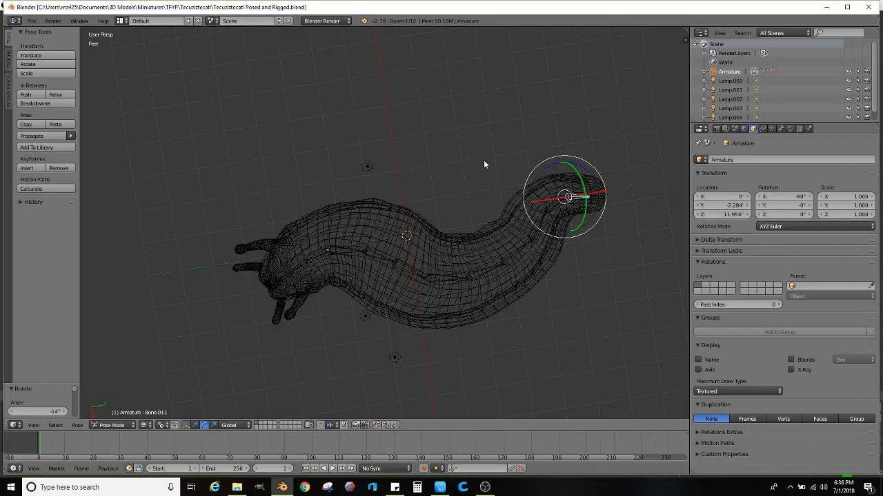
{"action": "key", "text": "ctrl+z"}
{"action": "key", "text": "ctrl+z"}
{"action": "key", "text": "ctrl+z"}
{"action": "key", "text": "ctrl+z"}
{"action": "key", "text": "ctrl+z"}
{"action": "key", "text": "ctrl+z"}
{"action": "key", "text": "ctrl+z"}
{"action": "key", "text": "ctrl+z"}
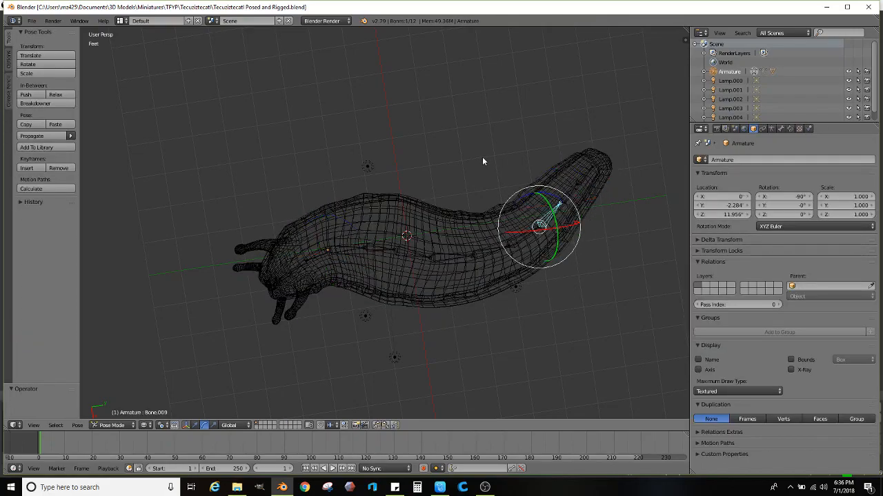
{"action": "key", "text": "ctrl+z"}
{"action": "key", "text": "ctrl+z"}
{"action": "key", "text": "ctrl+z"}
{"action": "key", "text": "ctrl+z"}
{"action": "key", "text": "ctrl+z"}
{"action": "key", "text": "ctrl+z"}
{"action": "key", "text": "ctrl+z"}
{"action": "key", "text": "ctrl+z"}
{"action": "key", "text": "ctrl+z"}
{"action": "key", "text": "ctrl+z"}
{"action": "key", "text": "ctrl+z"}
{"action": "key", "text": "ctrl+z"}
{"action": "key", "text": "ctrl+z"}
{"action": "key", "text": "ctrl+z"}
{"action": "key", "text": "ctrl+z"}
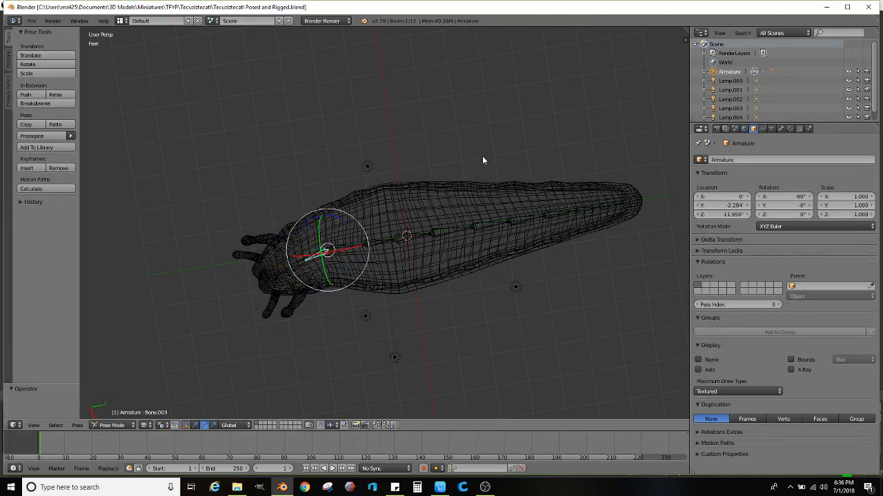
{"action": "mouse_move", "coordinate": [482, 156]}
{"action": "middle_mouse_down"}
{"action": "mouse_move", "coordinate": [432, 145]}
{"action": "mouse_move", "coordinate": [409, 81]}
{"action": "mouse_move", "coordinate": [384, 90]}
{"action": "mouse_move", "coordinate": [465, 138]}
{"action": "mouse_move", "coordinate": [407, 141]}
{"action": "mouse_move", "coordinate": [416, 168]}
{"action": "mouse_move", "coordinate": [407, 200]}
{"action": "mouse_move", "coordinate": [400, 174]}
{"action": "mouse_move", "coordinate": [385, 181]}
{"action": "middle_mouse_up"}
{"action": "key", "text": "z"}
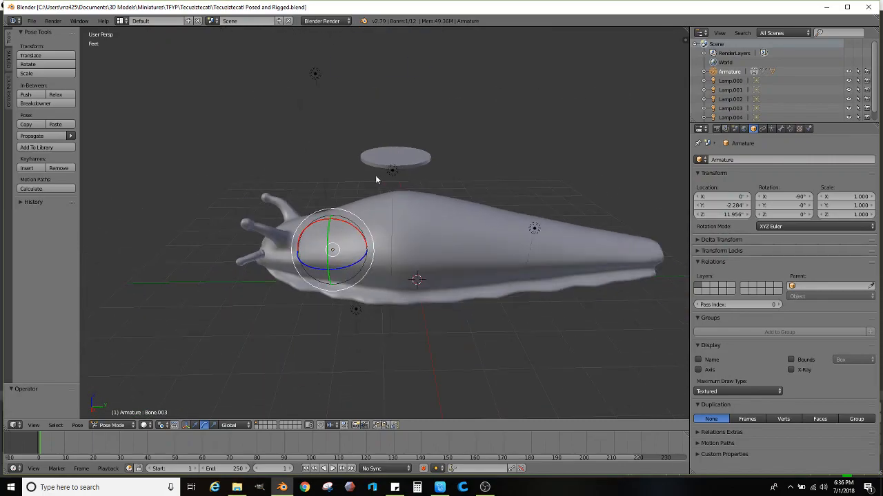
- Save the straight, rigged slug as a new file named Tecuziztecatl rigged.blend
{"action": "left_click", "coordinate": [32, 21]}
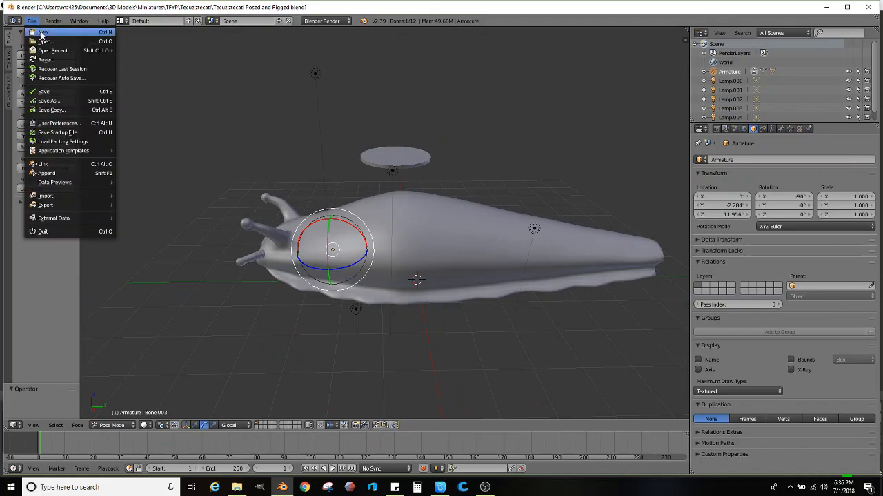
{"action": "left_click", "coordinate": [54, 103]}
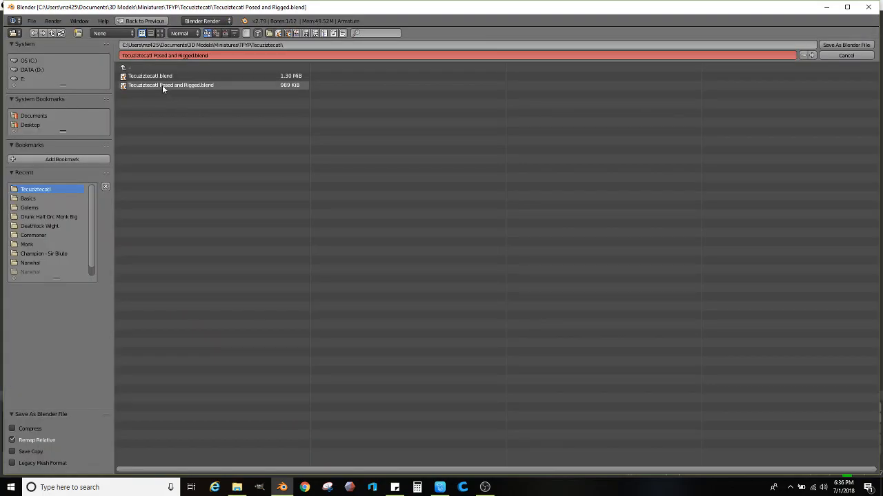
{"action": "left_click", "coordinate": [146, 76]}
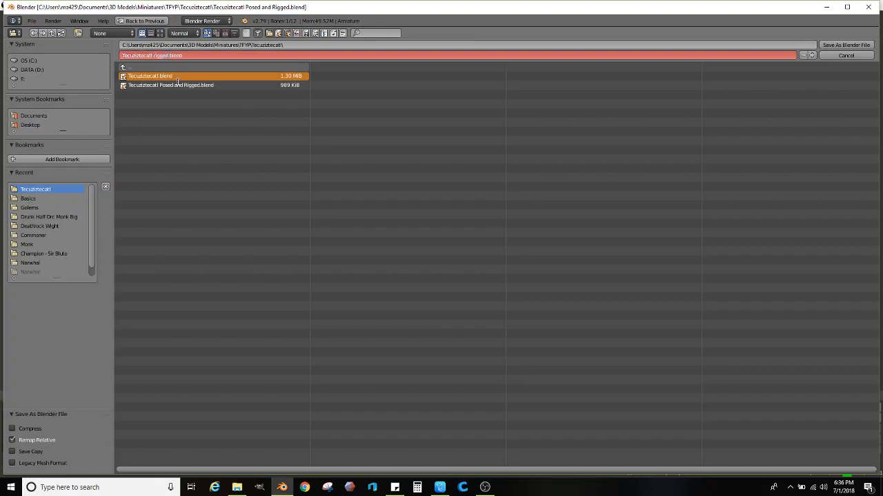
{"action": "key", "text": "Return"}
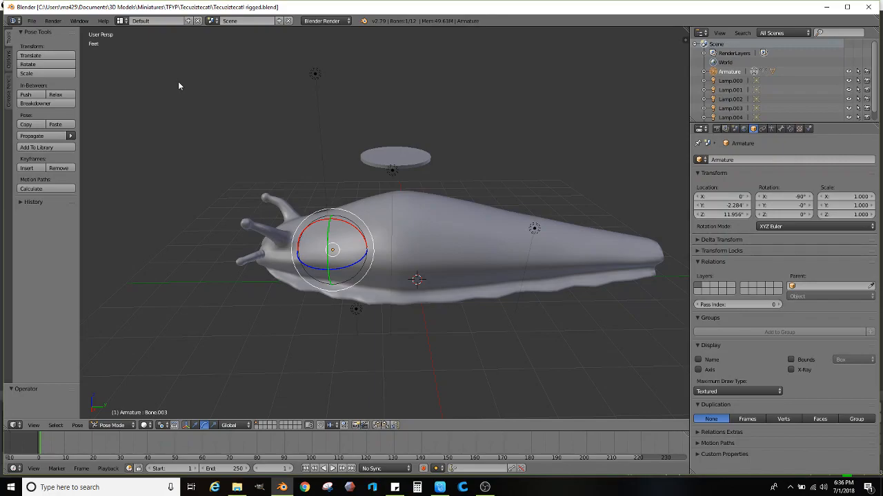
- Save the straight, rigged slug over the original file Tecuziztecatl.blend
{"action": "left_click", "coordinate": [33, 20]}
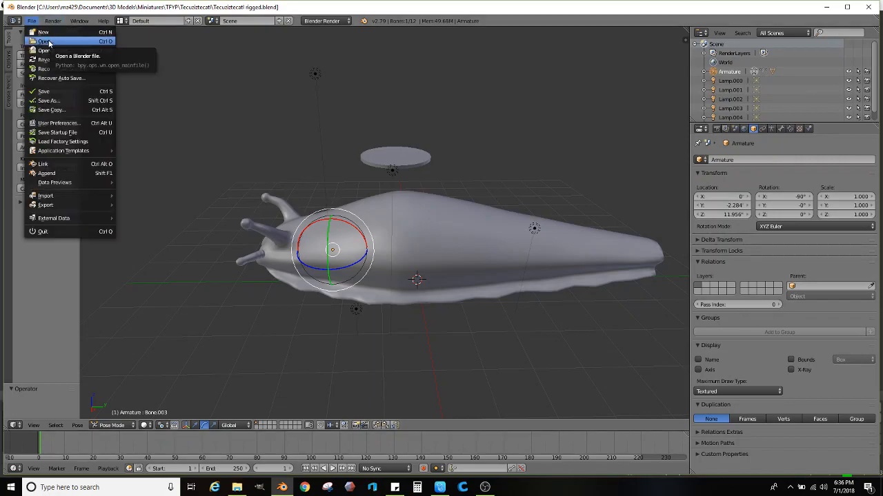
{"action": "left_click", "coordinate": [55, 102]}
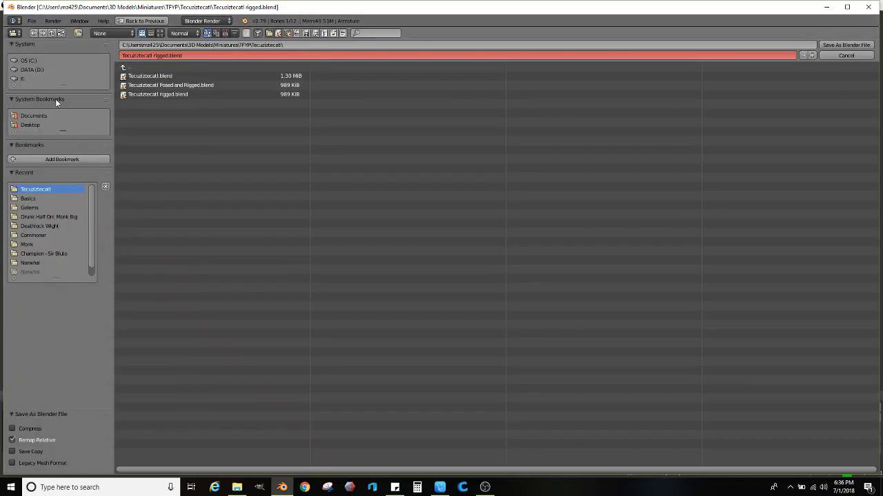
{"action": "double_click", "coordinate": [130, 78]}
- Reopen the recent file Tecuziztecatl Posed and Rigged.blend
{"action": "left_click", "coordinate": [31, 20]}
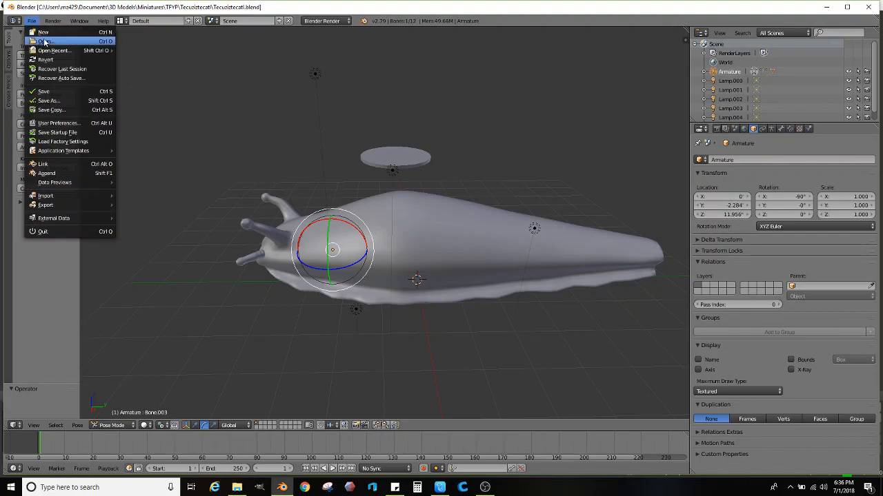
{"action": "mouse_move", "coordinate": [47, 51]}
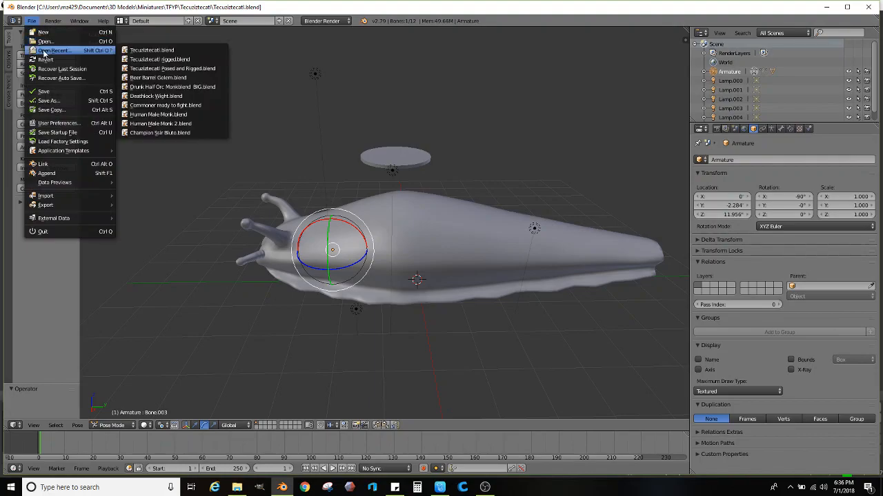
{"action": "left_click", "coordinate": [149, 69]}
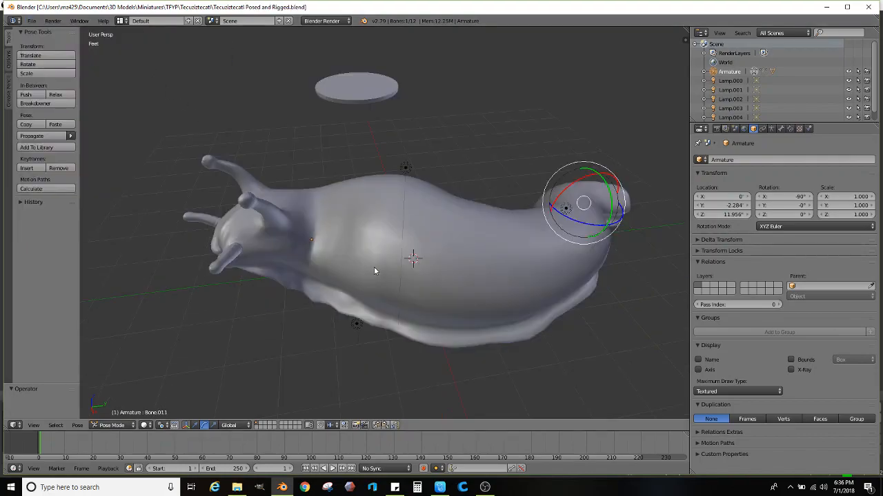
- Select the slug mesh Cube and apply its Armature modifier to make the pose permanent
{"action": "scroll", "coordinate": [373, 271], "scroll_direction": "down", "scroll_amount": 3}
{"action": "middle_click_drag", "start_coordinate": [374, 282], "coordinate": [414, 285]}
{"action": "right_click", "coordinate": [392, 278]}
{"action": "scroll", "coordinate": [398, 253], "scroll_direction": "up", "scroll_amount": 1}
{"action": "scroll", "coordinate": [414, 269], "scroll_direction": "down", "scroll_amount": 3}
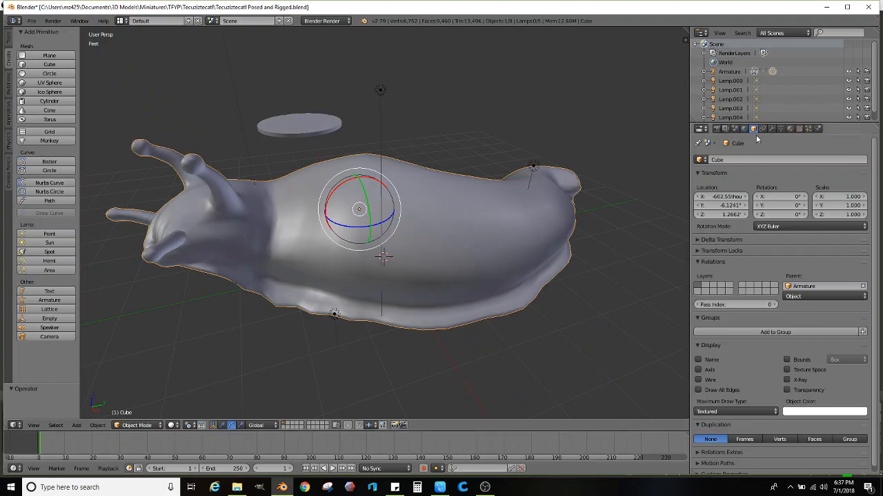
{"action": "left_click", "coordinate": [771, 129]}
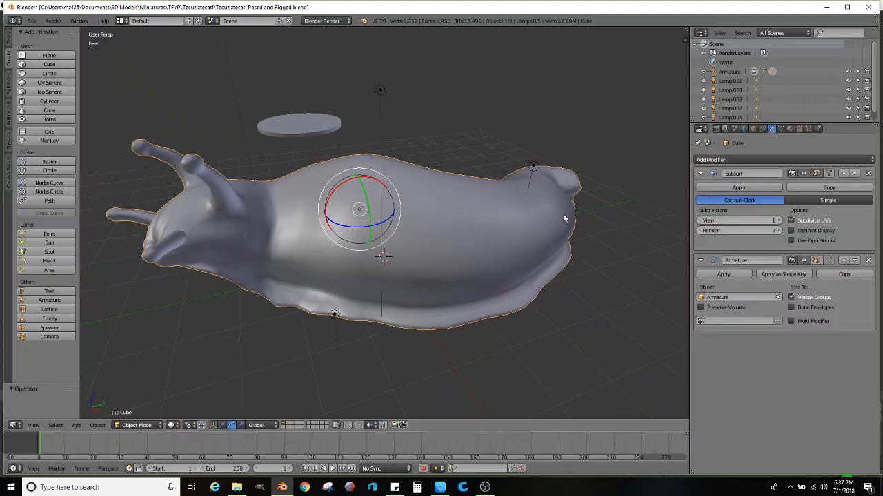
{"action": "left_click", "coordinate": [723, 274]}
- Check the posed mesh in Edit Mode, and inspect it with the armature in wireframe display in Object Mode
{"action": "mouse_move", "coordinate": [393, 325]}
{"action": "middle_mouse_down"}
{"action": "mouse_move", "coordinate": [424, 316]}
{"action": "mouse_move", "coordinate": [435, 276]}
{"action": "mouse_move", "coordinate": [475, 272]}
{"action": "mouse_move", "coordinate": [421, 300]}
{"action": "middle_mouse_up"}
{"action": "key", "text": "Tab"}
{"action": "scroll", "coordinate": [475, 272], "scroll_direction": "up", "scroll_amount": 1}
{"action": "key", "text": "Tab"}
{"action": "key", "text": "z"}
{"action": "middle_click_drag", "start_coordinate": [475, 228], "coordinate": [462, 244]}
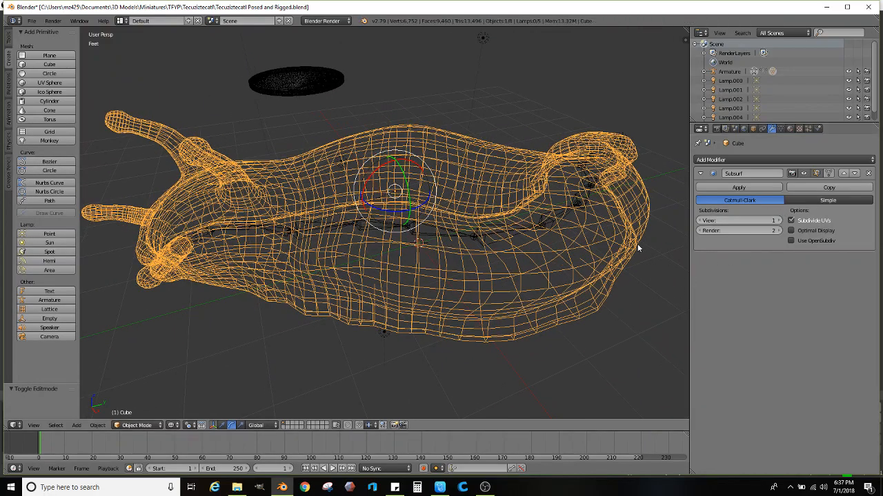
- Try parenting the slug mesh with the Object (Keep Transform) option
{"action": "key", "text": "ctrl+p"}
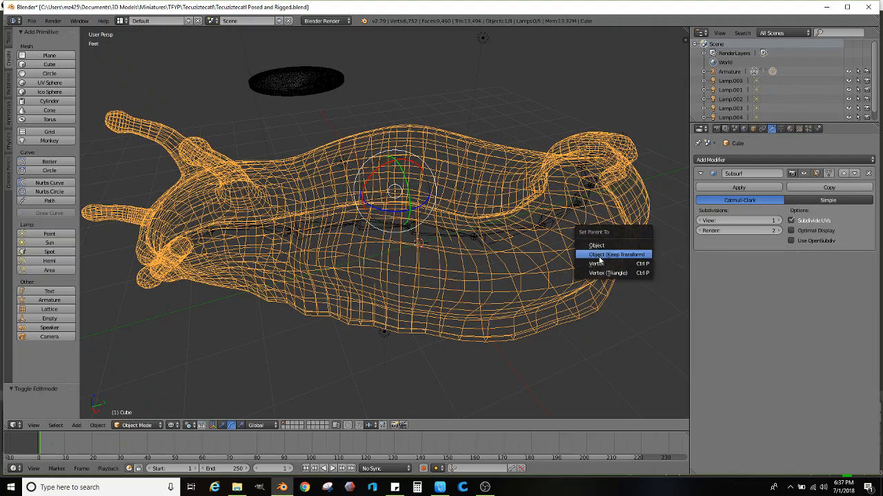
{"action": "left_click", "coordinate": [612, 255]}
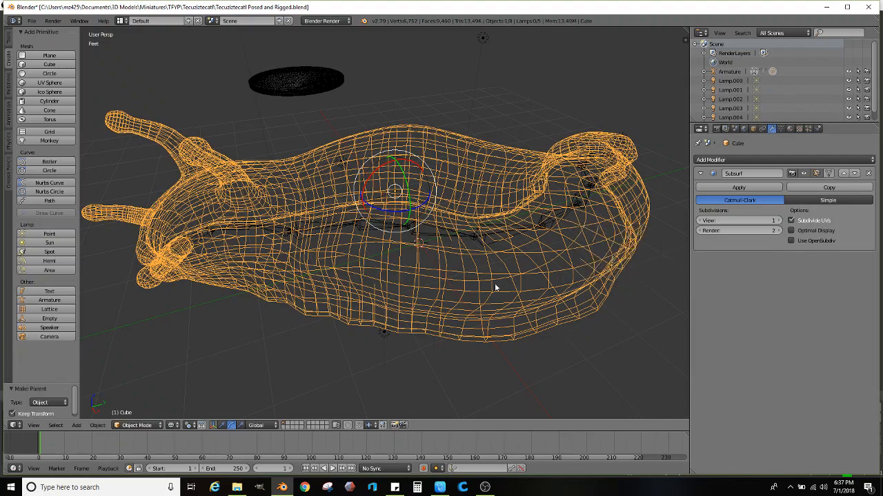
{"action": "mouse_move", "coordinate": [476, 282]}
{"action": "middle_mouse_down"}
{"action": "mouse_move", "coordinate": [473, 311]}
{"action": "mouse_move", "coordinate": [455, 299]}
{"action": "middle_mouse_up"}
{"action": "key", "text": "z"}
{"action": "key", "text": "z"}
- Select the armature inside the slug, switch it from Pose Mode to Object Mode, and delete it
{"action": "left_click", "coordinate": [129, 425]}
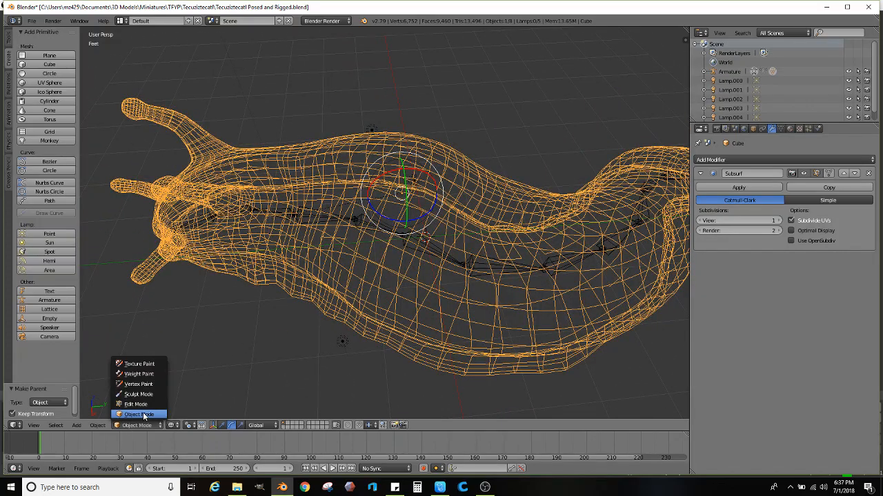
{"action": "right_click", "coordinate": [449, 268]}
{"action": "key", "text": "ctrl+Tab"}
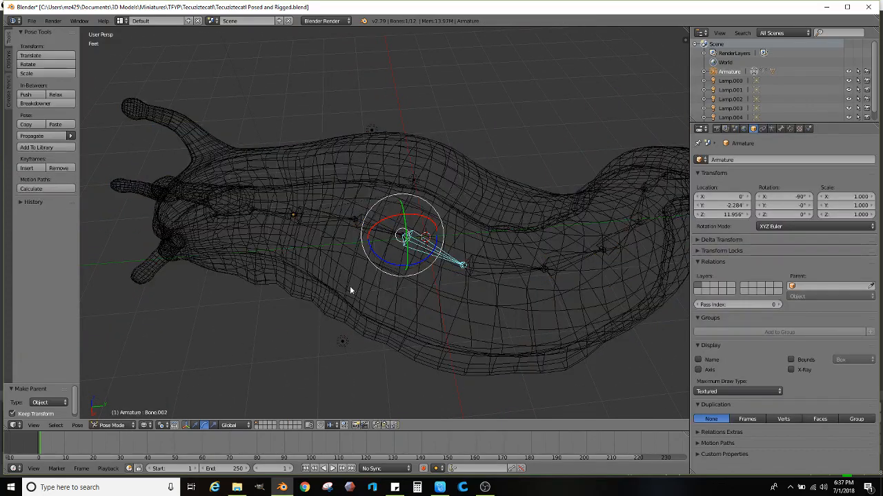
{"action": "left_click", "coordinate": [114, 425]}
{"action": "left_click", "coordinate": [122, 413]}
{"action": "left_click", "coordinate": [134, 425]}
{"action": "left_click", "coordinate": [135, 416]}
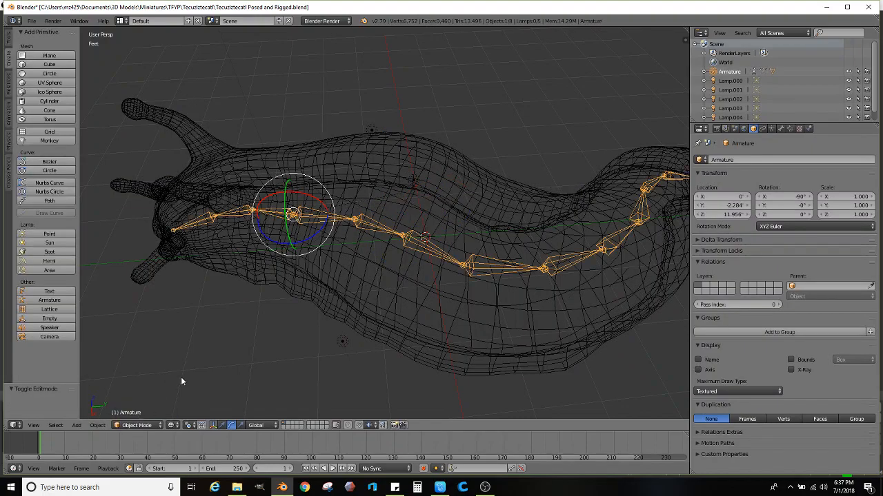
{"action": "left_click", "coordinate": [384, 277]}
{"action": "scroll", "coordinate": [397, 275], "scroll_direction": "down", "scroll_amount": 4}
{"action": "middle_click_drag", "start_coordinate": [369, 304], "coordinate": [420, 278]}
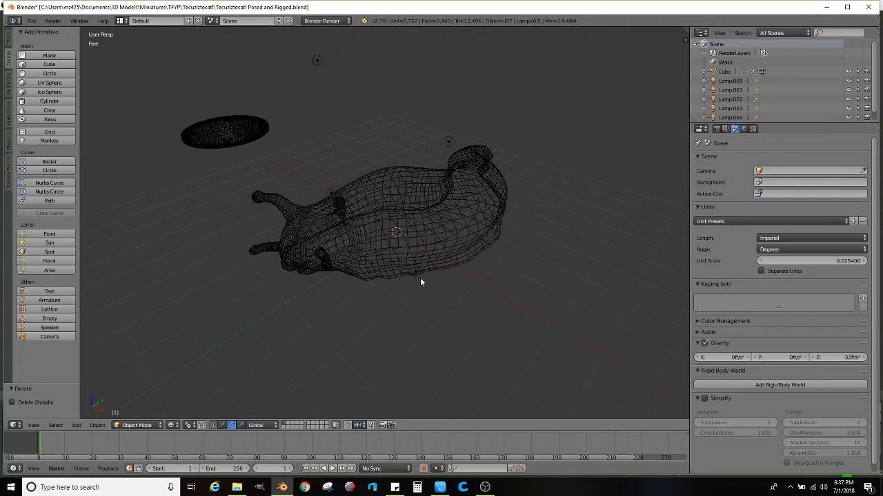
- Return to solid shading and scale the slug mesh Cube down to about 0.487 of its size
{"action": "key", "text": "z"}
{"action": "mouse_move", "coordinate": [375, 308]}
{"action": "middle_mouse_down"}
{"action": "mouse_move", "coordinate": [389, 311]}
{"action": "mouse_move", "coordinate": [427, 265]}
{"action": "mouse_move", "coordinate": [404, 343]}
{"action": "mouse_move", "coordinate": [366, 370]}
{"action": "mouse_move", "coordinate": [372, 317]}
{"action": "middle_mouse_up"}
{"action": "right_click", "coordinate": [427, 269]}
{"action": "middle_click_drag", "start_coordinate": [456, 295], "coordinate": [626, 357]}
{"action": "middle_click_drag", "start_coordinate": [622, 299], "coordinate": [605, 283]}
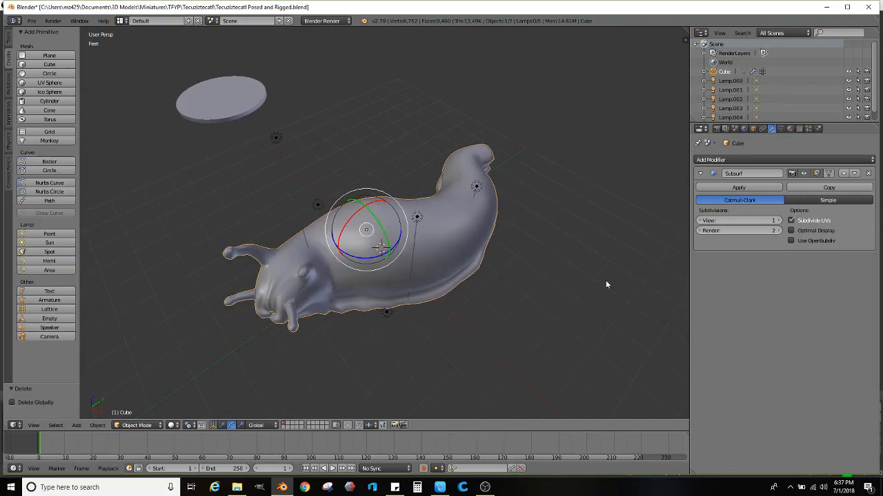
{"action": "key", "text": "s"}
{"action": "left_click", "coordinate": [460, 285]}
{"action": "middle_click_drag", "start_coordinate": [457, 290], "coordinate": [280, 267]}
- Move the round Large Creature base beneath the slug, and lower the slug toward the base's upper surface
{"action": "right_click", "coordinate": [175, 226]}
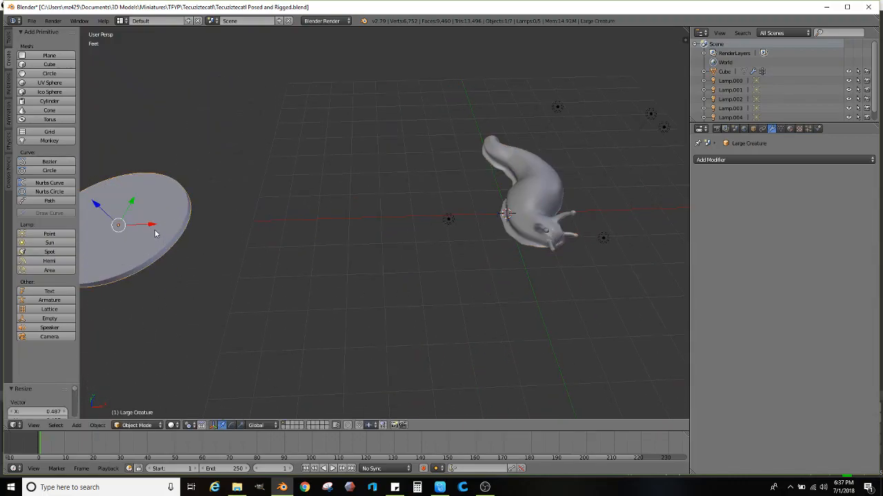
{"action": "left_click_drag", "start_coordinate": [151, 227], "coordinate": [550, 254]}
{"action": "middle_click_drag", "start_coordinate": [550, 254], "coordinate": [372, 197]}
{"action": "right_click", "coordinate": [394, 233]}
{"action": "left_click_drag", "start_coordinate": [355, 180], "coordinate": [363, 225]}
{"action": "middle_click_drag", "start_coordinate": [363, 226], "coordinate": [394, 235]}
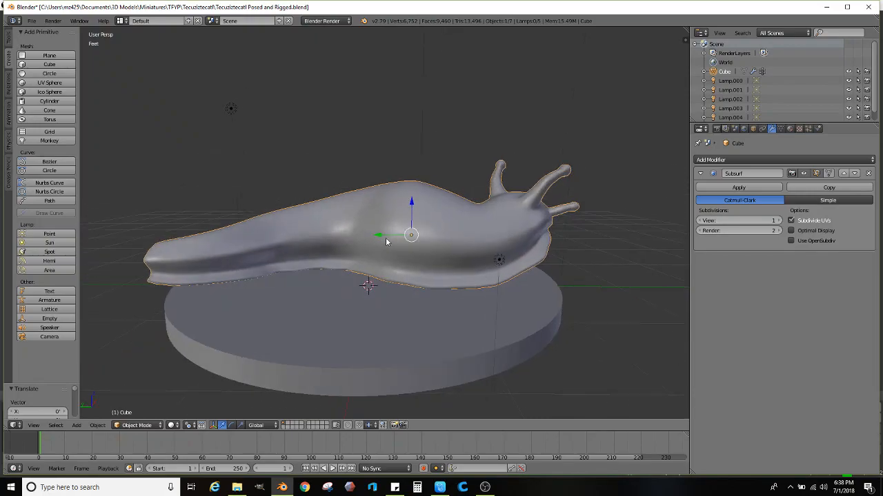
- Scale the slug down further to fit the round base and nudge its position slightly
{"action": "key", "text": "s"}
{"action": "left_click", "coordinate": [508, 257]}
{"action": "middle_click_drag", "start_coordinate": [435, 258], "coordinate": [404, 282]}
{"action": "middle_click_drag", "start_coordinate": [467, 301], "coordinate": [434, 183]}
{"action": "scroll", "coordinate": [366, 278], "scroll_direction": "up", "scroll_amount": 10}
{"action": "scroll", "coordinate": [393, 281], "scroll_direction": "down", "scroll_amount": 3}
{"action": "middle_click_drag", "start_coordinate": [361, 147], "coordinate": [434, 257]}
{"action": "scroll", "coordinate": [435, 260], "scroll_direction": "down", "scroll_amount": 5}
{"action": "left_click_drag", "start_coordinate": [416, 248], "coordinate": [414, 248]}
{"action": "mouse_move", "coordinate": [415, 248]}
{"action": "middle_mouse_down"}
{"action": "mouse_move", "coordinate": [364, 202]}
{"action": "mouse_move", "coordinate": [485, 184]}
{"action": "mouse_move", "coordinate": [534, 208]}
{"action": "mouse_move", "coordinate": [349, 193]}
{"action": "mouse_move", "coordinate": [411, 247]}
{"action": "middle_mouse_up"}
- Inspect the slug on its base up close in Edit Mode and Object Mode
{"action": "scroll", "coordinate": [369, 215], "scroll_direction": "up", "scroll_amount": 2}
{"action": "scroll", "coordinate": [386, 267], "scroll_direction": "up", "scroll_amount": 2}
{"action": "middle_click_drag", "start_coordinate": [373, 282], "coordinate": [388, 291]}
{"action": "key", "text": "Tab"}
{"action": "scroll", "coordinate": [396, 307], "scroll_direction": "up", "scroll_amount": 3}
{"action": "middle_click_drag", "start_coordinate": [398, 343], "coordinate": [429, 288]}
{"action": "scroll", "coordinate": [427, 304], "scroll_direction": "down", "scroll_amount": 2}
{"action": "scroll", "coordinate": [373, 291], "scroll_direction": "down", "scroll_amount": 4}
{"action": "key", "text": "Tab"}
{"action": "scroll", "coordinate": [467, 249], "scroll_direction": "up", "scroll_amount": 3}
{"action": "scroll", "coordinate": [459, 251], "scroll_direction": "down", "scroll_amount": 3}
{"action": "scroll", "coordinate": [391, 268], "scroll_direction": "down", "scroll_amount": 2}
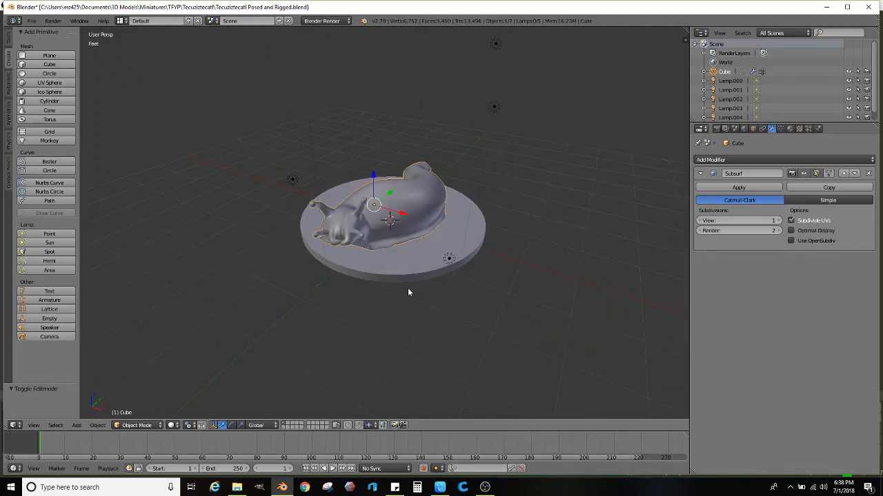
{"action": "middle_click_drag", "start_coordinate": [266, 363], "coordinate": [213, 403]}
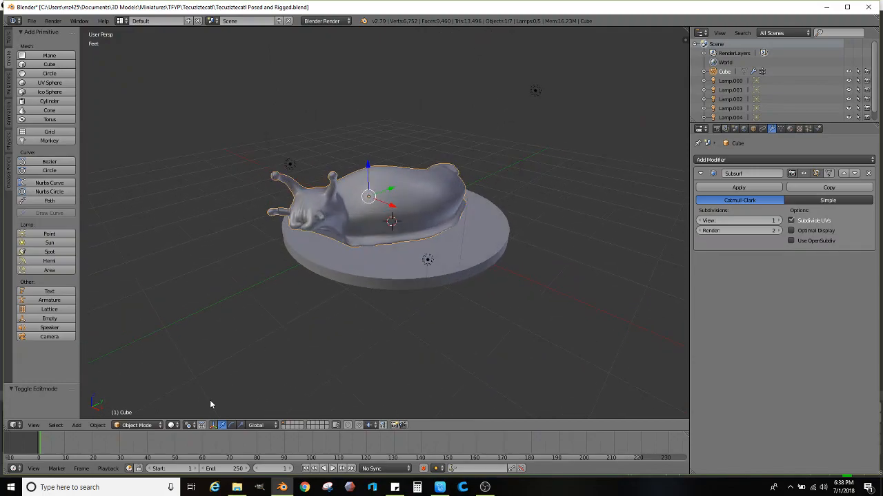
- Switch the viewport to Rendered shading and frame the slug on its base from the front side
{"action": "left_click", "coordinate": [173, 426]}
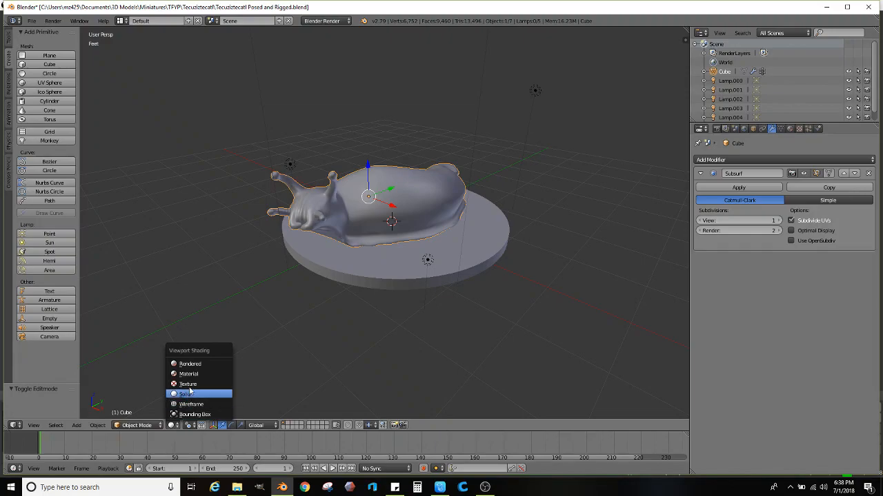
{"action": "left_click", "coordinate": [199, 364]}
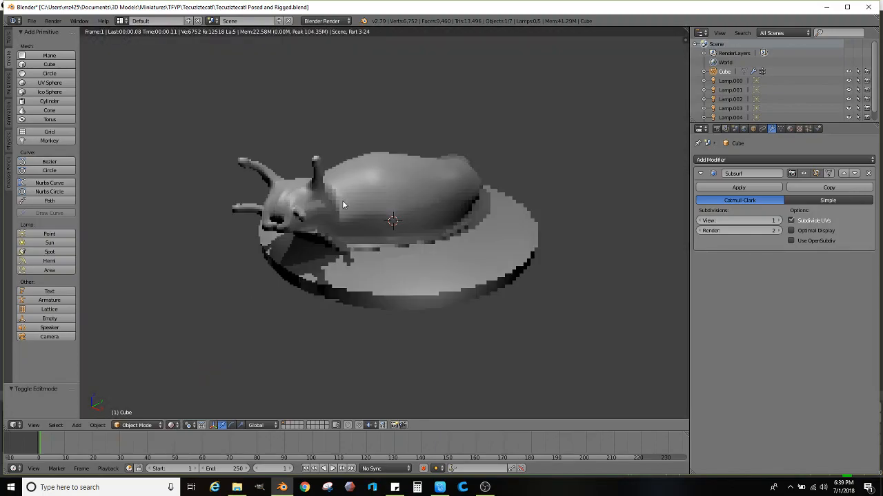
{"action": "scroll", "coordinate": [342, 200], "scroll_direction": "up", "scroll_amount": 3}
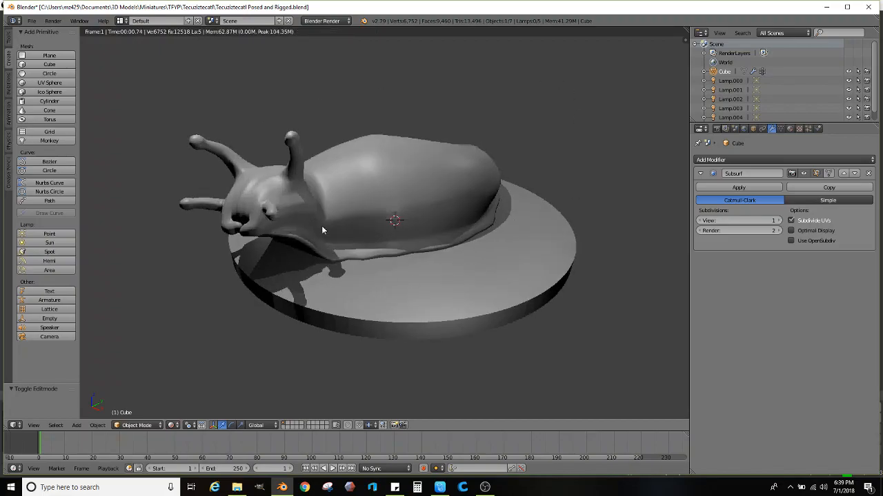
{"action": "mouse_move", "coordinate": [467, 197]}
{"action": "middle_mouse_down"}
{"action": "mouse_move", "coordinate": [477, 192]}
{"action": "mouse_move", "coordinate": [457, 201]}
{"action": "mouse_move", "coordinate": [480, 189]}
{"action": "mouse_move", "coordinate": [459, 204]}
{"action": "mouse_move", "coordinate": [497, 204]}
{"action": "mouse_move", "coordinate": [456, 216]}
{"action": "mouse_move", "coordinate": [458, 195]}
{"action": "mouse_move", "coordinate": [459, 210]}
{"action": "mouse_move", "coordinate": [469, 199]}
{"action": "middle_mouse_up"}
{"action": "middle_click_drag", "start_coordinate": [533, 181], "coordinate": [531, 198]}
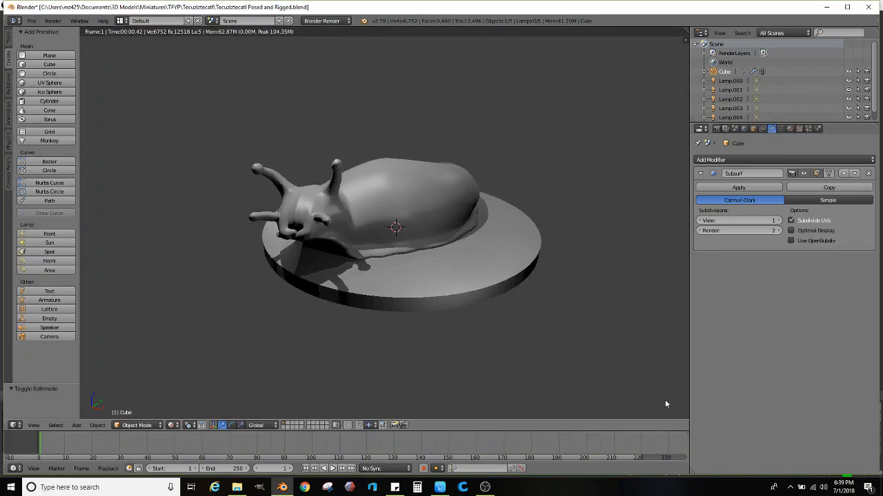
- Snip the rendered slug and base with Snipping Tool, saving it as JPEG Capture in Downloads over the existing file, and return to Blender
{"action": "left_click", "coordinate": [328, 488]}
{"action": "left_click", "coordinate": [390, 111]}
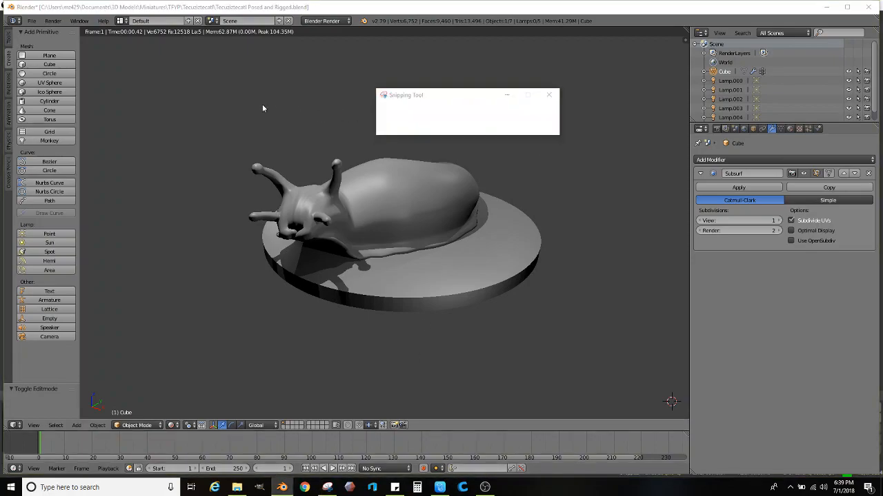
{"action": "left_click_drag", "start_coordinate": [210, 64], "coordinate": [593, 379]}
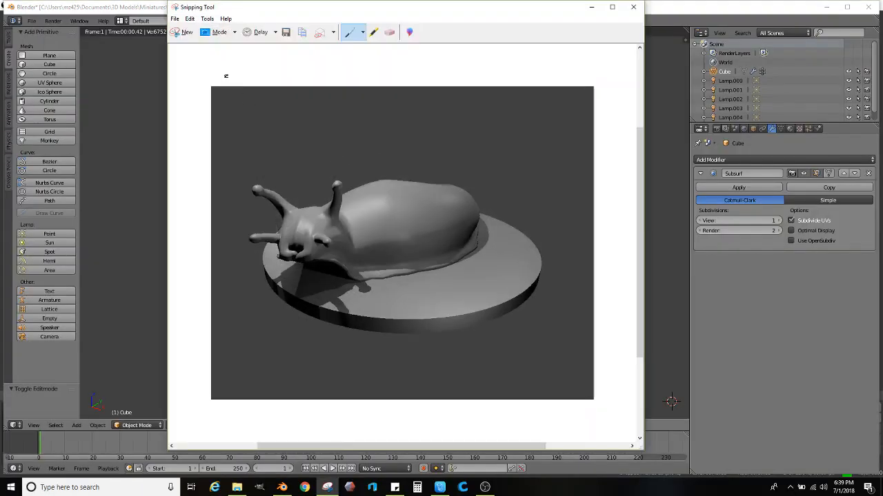
{"action": "left_click", "coordinate": [175, 18]}
{"action": "left_click", "coordinate": [194, 43]}
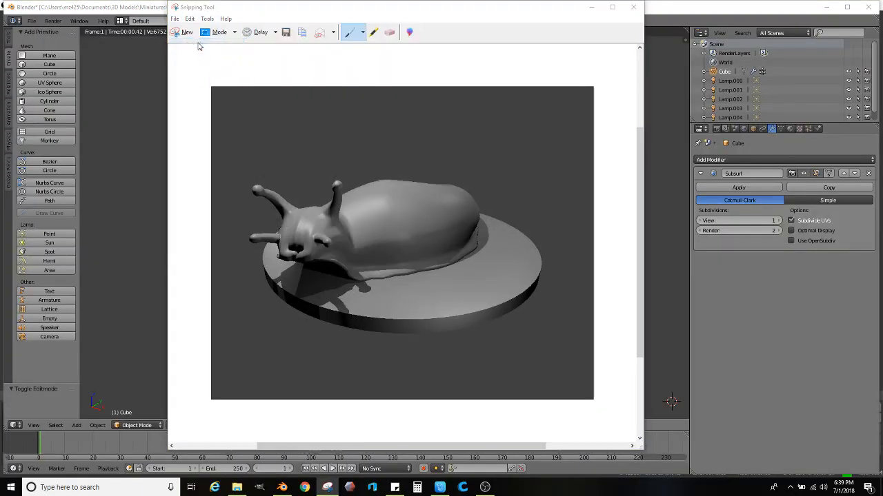
{"action": "left_click", "coordinate": [530, 261]}
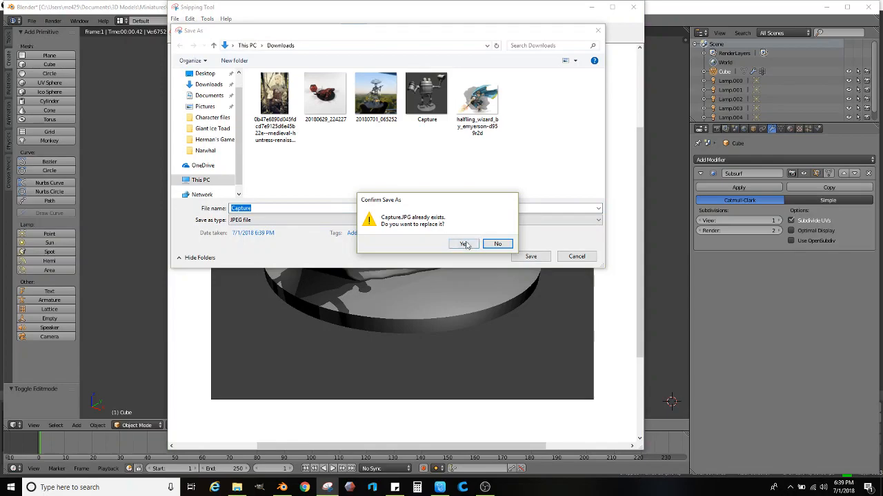
{"action": "left_click", "coordinate": [461, 246]}
{"action": "left_click", "coordinate": [143, 270]}
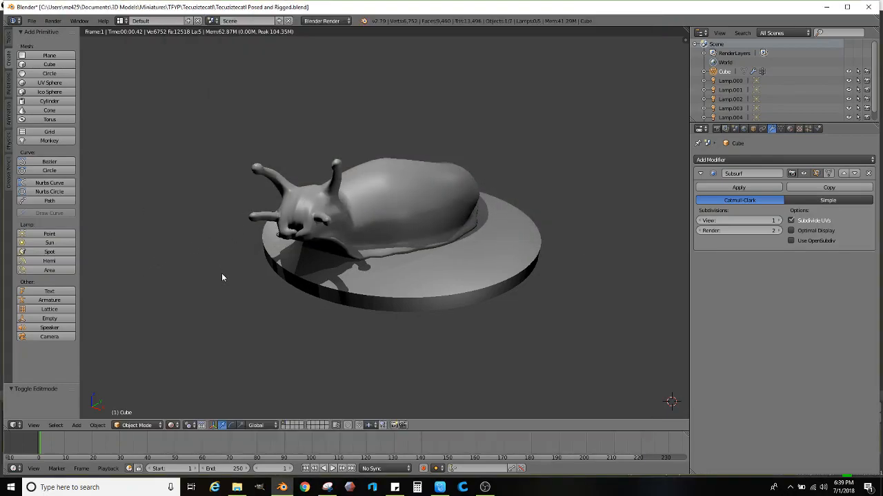
- Set the viewport shading back to Solid
{"action": "left_click", "coordinate": [171, 425]}
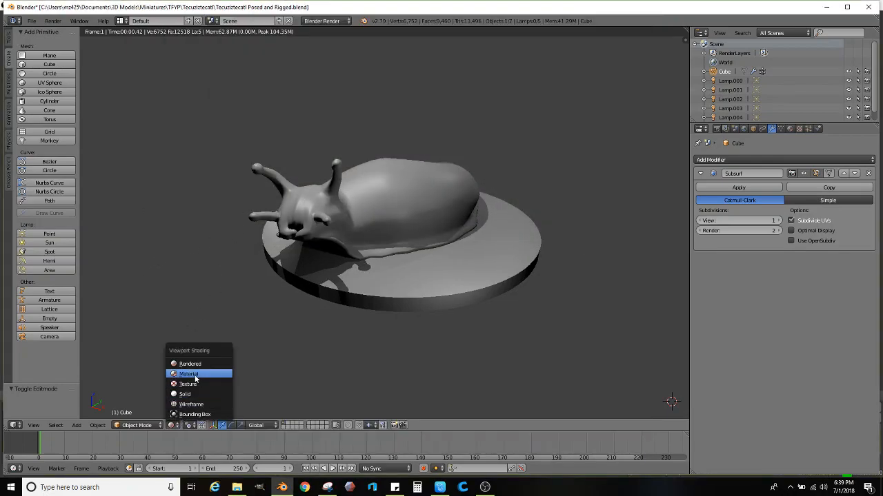
{"action": "left_click", "coordinate": [184, 395]}
{"action": "middle_click_drag", "start_coordinate": [299, 216], "coordinate": [289, 220]}
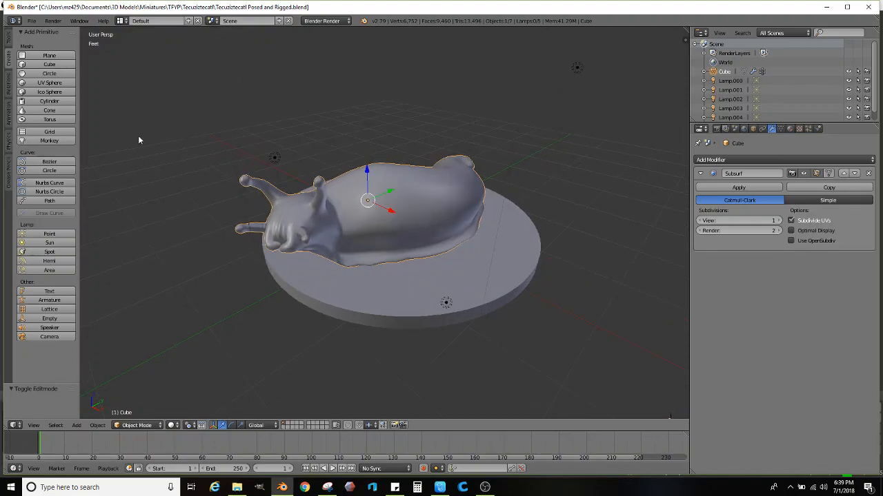
- Export the model in STL format to the Tecuziztecatl folder as Tecuziztecatl.stl
{"action": "left_click", "coordinate": [29, 22]}
{"action": "mouse_move", "coordinate": [104, 204]}
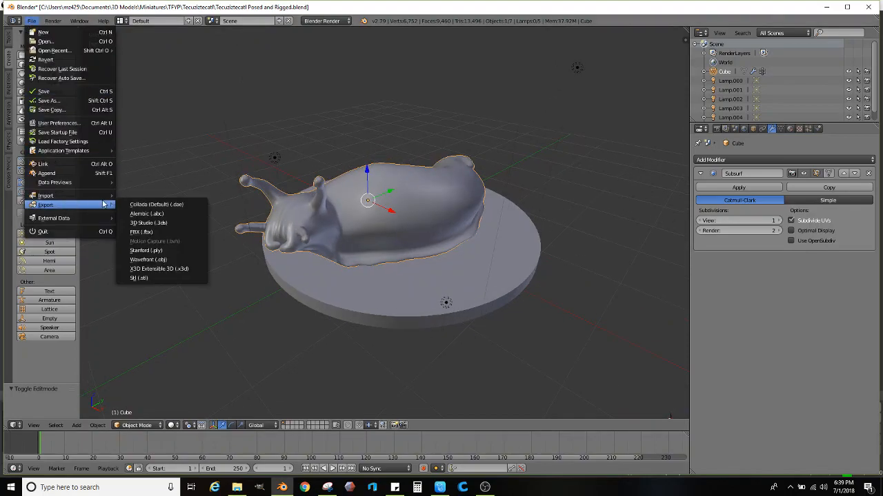
{"action": "left_click", "coordinate": [139, 278]}
{"action": "left_click", "coordinate": [149, 55]}
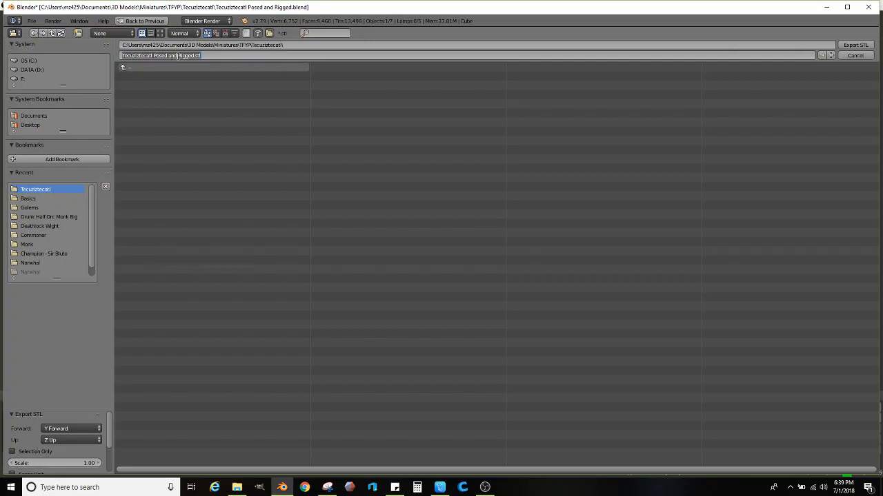
{"action": "double_click", "coordinate": [187, 56]}
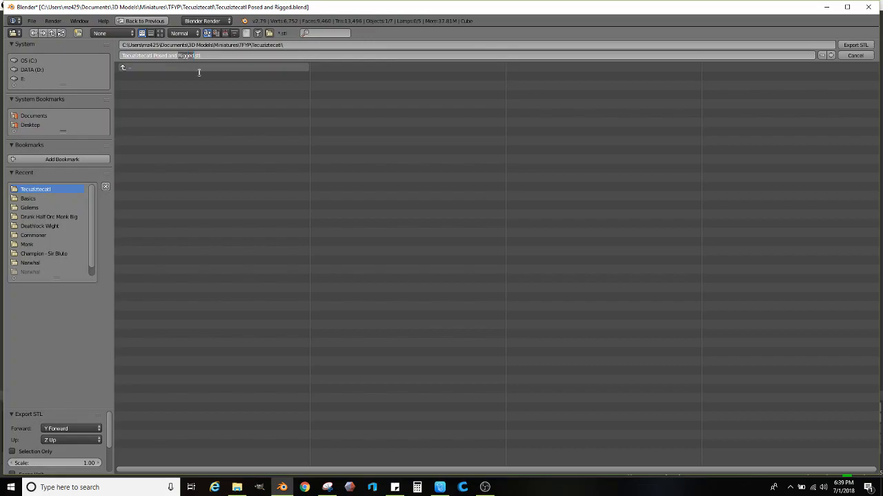
{"action": "key", "text": "BackSpace"}
{"action": "key", "text": "BackSpace"}
{"action": "key", "text": "BackSpace"}
{"action": "key", "text": "BackSpace"}
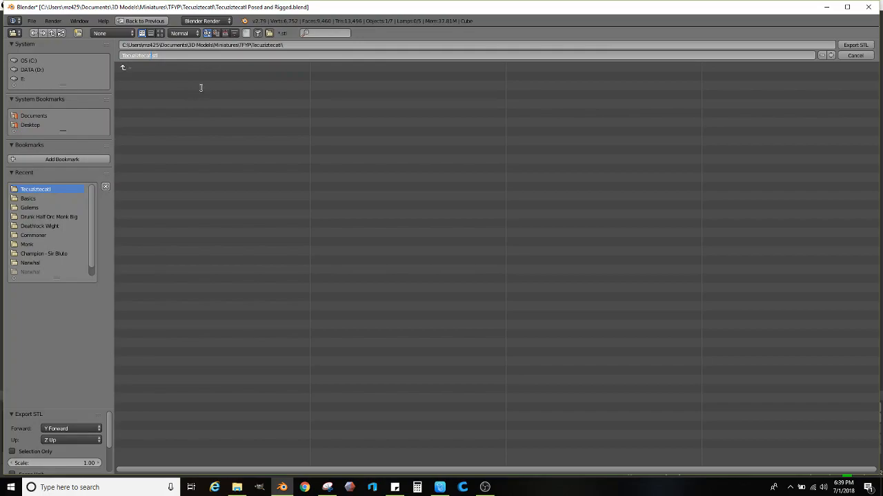
{"action": "key", "text": "Return"}
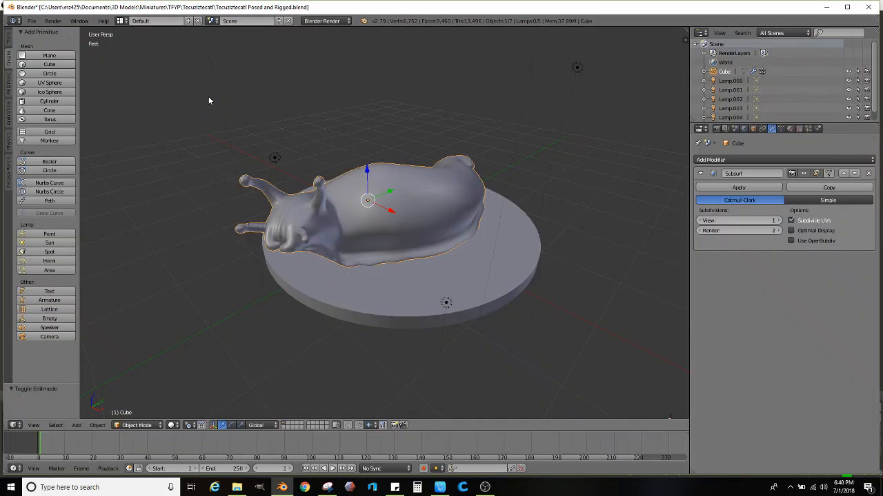
{"action": "middle_click_drag", "start_coordinate": [248, 111], "coordinate": [281, 181]}
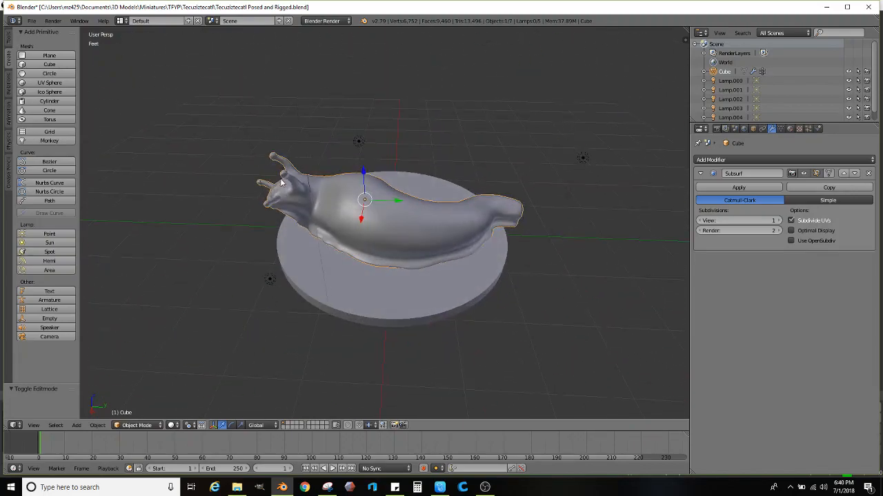
{"action": "middle_click_drag", "start_coordinate": [372, 196], "coordinate": [409, 184]}
{"action": "scroll", "coordinate": [401, 185], "scroll_direction": "up", "scroll_amount": 2}
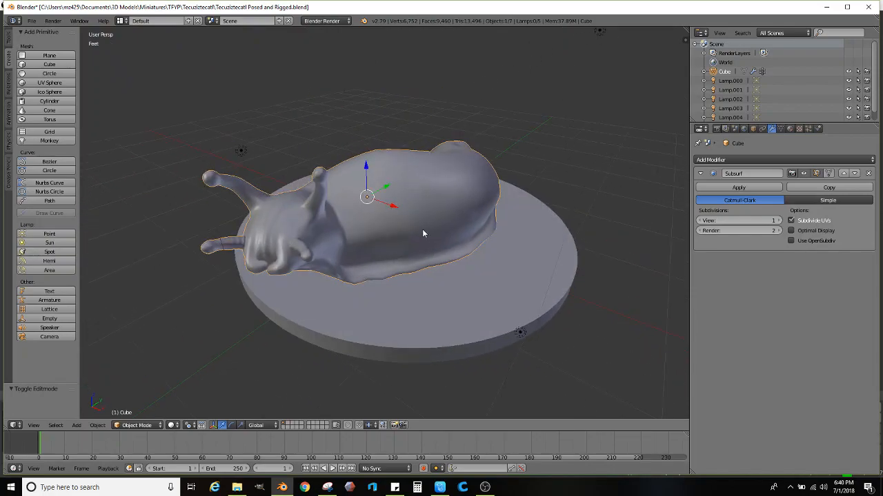
{"action": "scroll", "coordinate": [408, 250], "scroll_direction": "down", "scroll_amount": 1}
{"action": "middle_click_drag", "start_coordinate": [409, 250], "coordinate": [404, 280]}
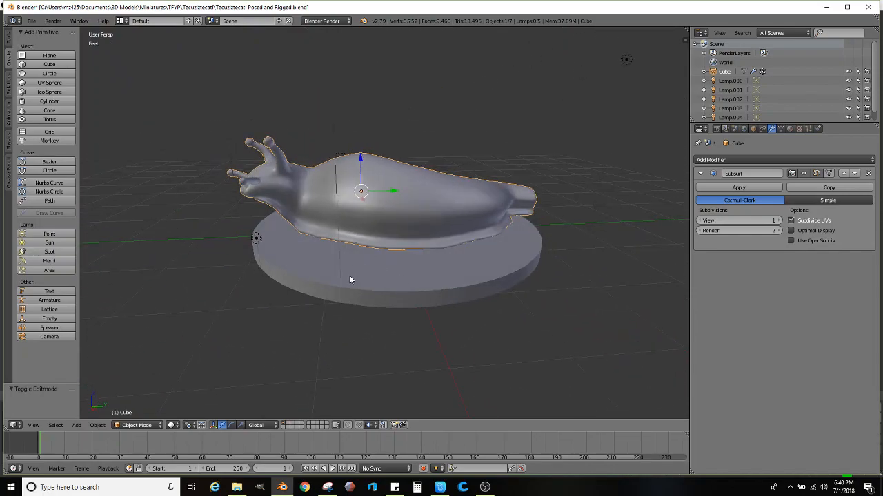
{"action": "middle_click_drag", "start_coordinate": [366, 252], "coordinate": [407, 265]}
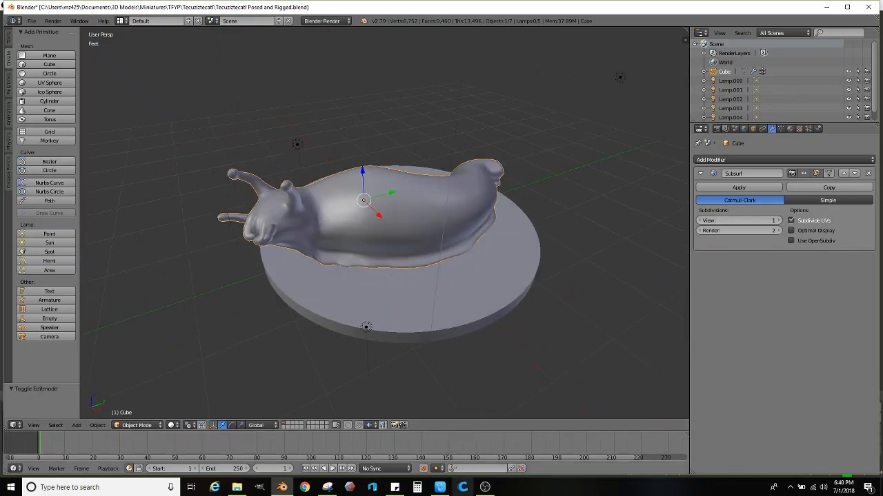
- Switch to Cura and decline downloading the new version
{"action": "left_click", "coordinate": [464, 487]}
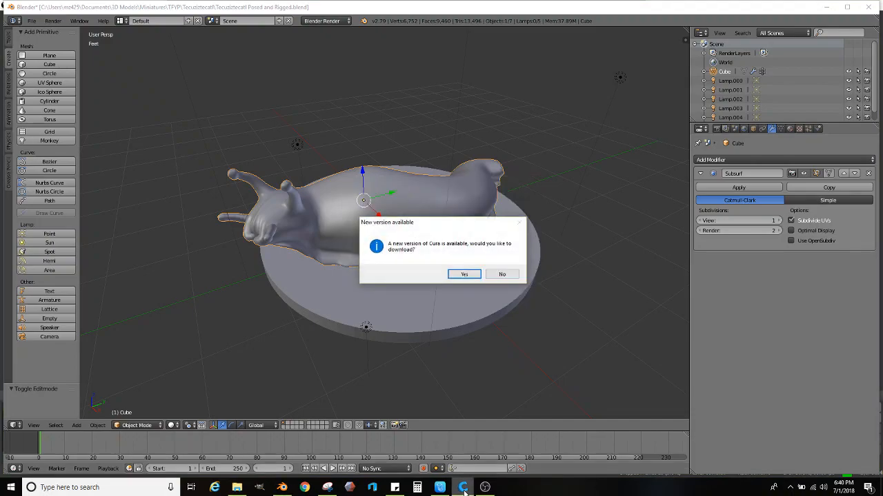
{"action": "left_click", "coordinate": [509, 274]}
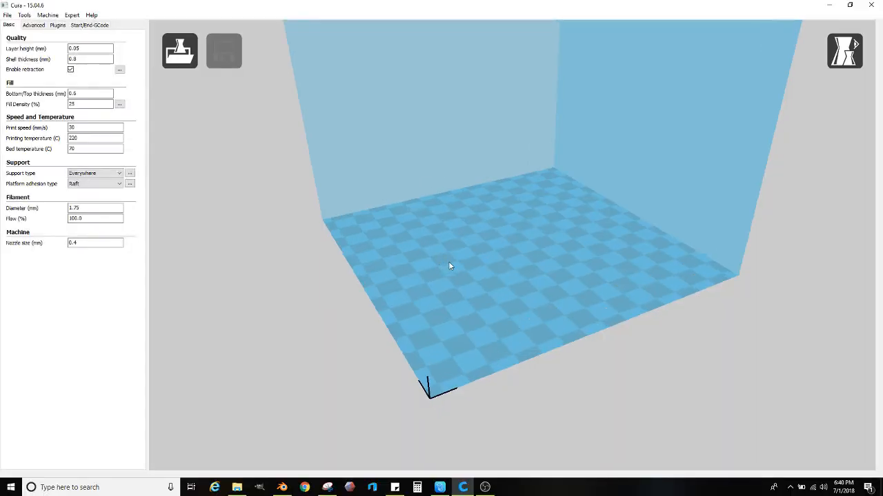
{"action": "scroll", "coordinate": [449, 265], "scroll_direction": "up", "scroll_amount": 5}
- Load the exported slug model from the Tecuziztecatl folder inside TFYP onto the print bed
{"action": "left_click", "coordinate": [179, 52]}
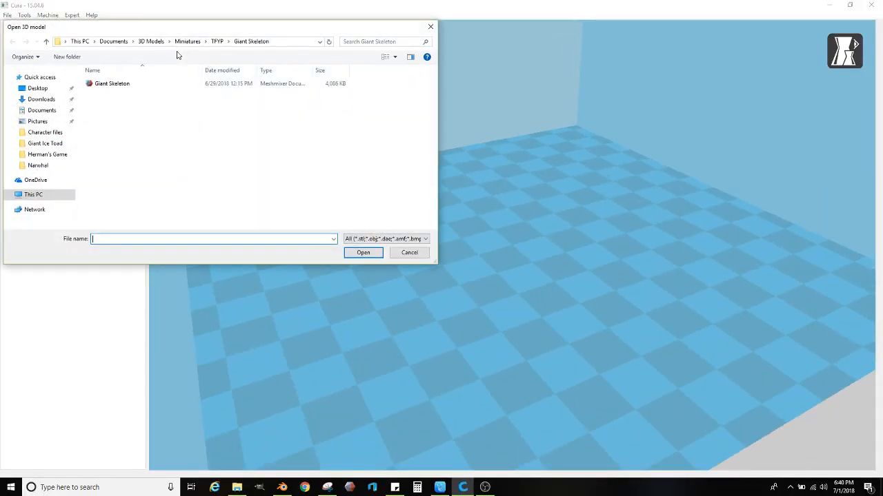
{"action": "left_click", "coordinate": [50, 79]}
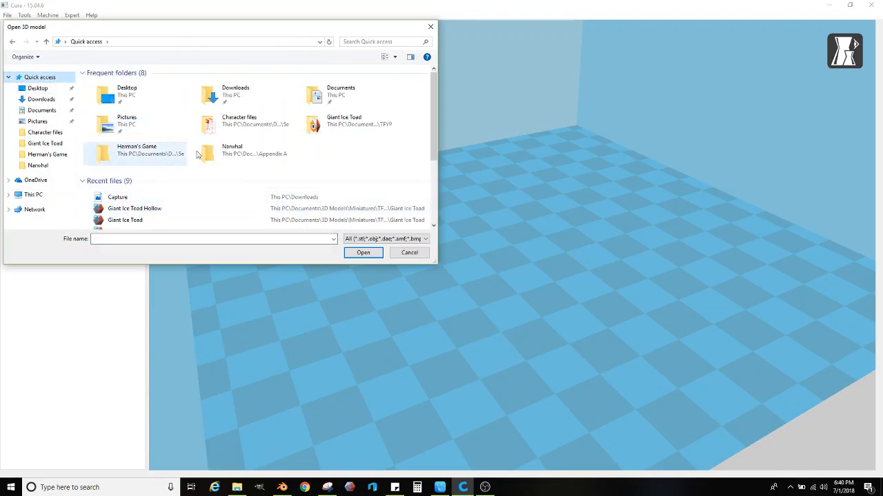
{"action": "left_click", "coordinate": [152, 208]}
{"action": "right_click", "coordinate": [143, 209]}
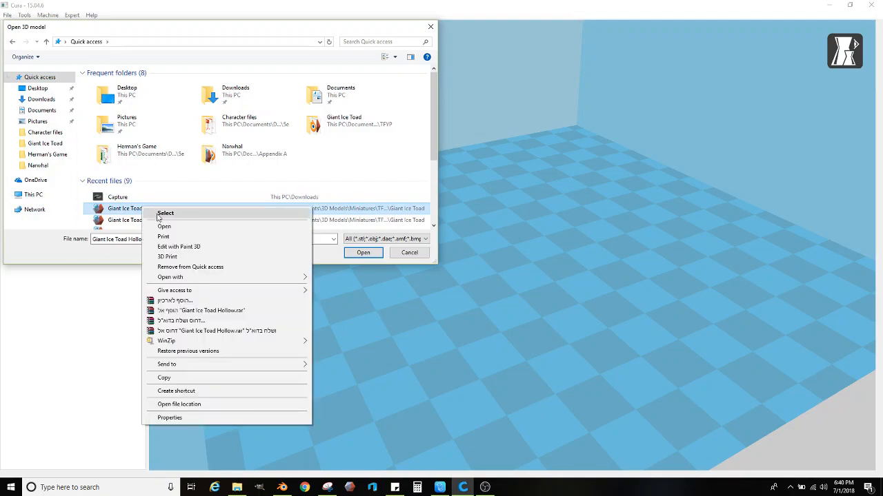
{"action": "left_click", "coordinate": [176, 404]}
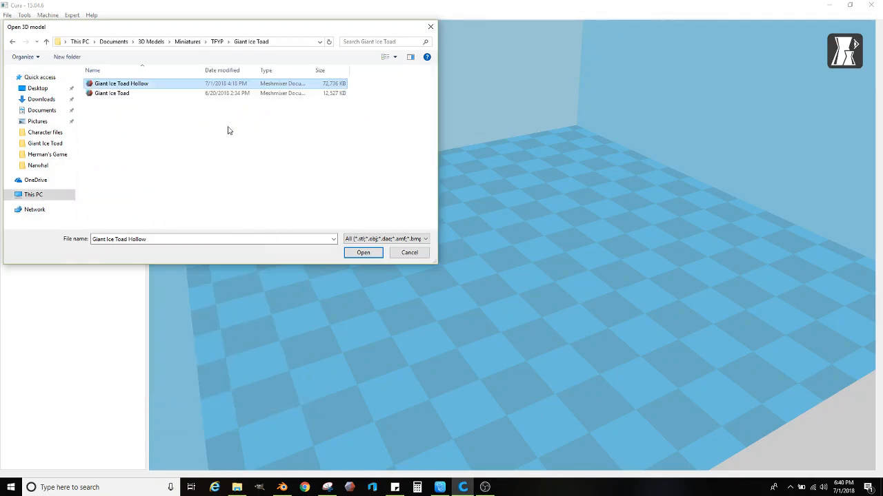
{"action": "left_click", "coordinate": [216, 42]}
{"action": "scroll", "coordinate": [162, 181], "scroll_direction": "down", "scroll_amount": 3}
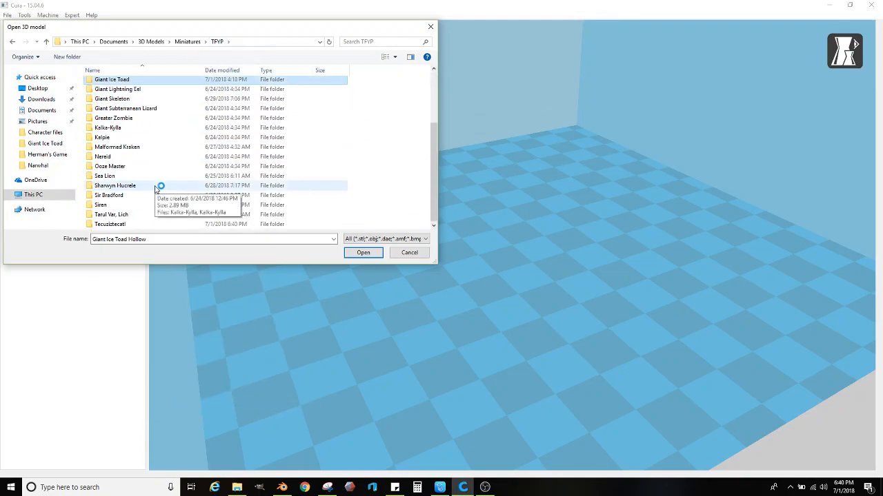
{"action": "double_click", "coordinate": [115, 225]}
{"action": "double_click", "coordinate": [104, 84]}
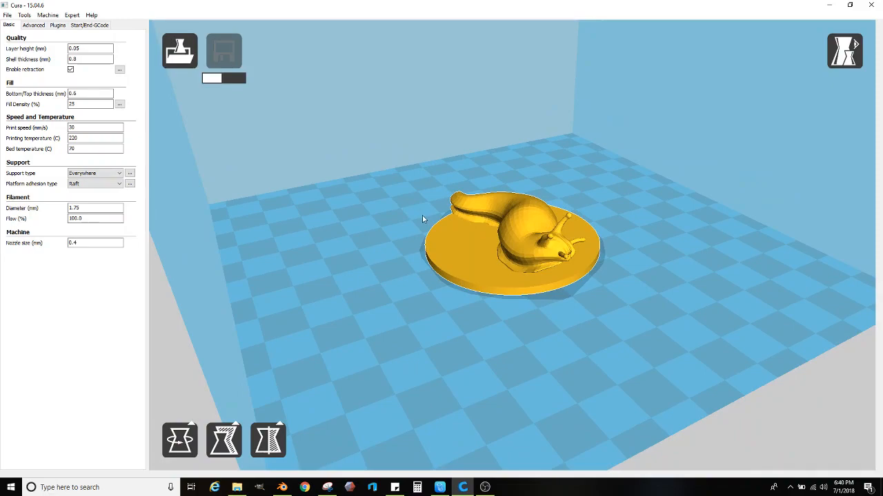
{"action": "right_click_drag", "start_coordinate": [422, 215], "coordinate": [301, 213]}
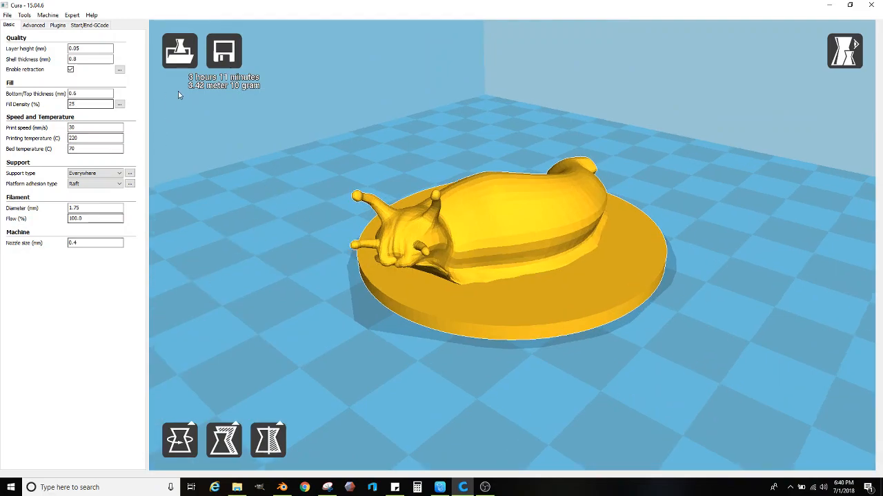
- Review the layer height and the expert support settings, including the overhang angle for support
{"action": "mouse_move", "coordinate": [91, 50]}
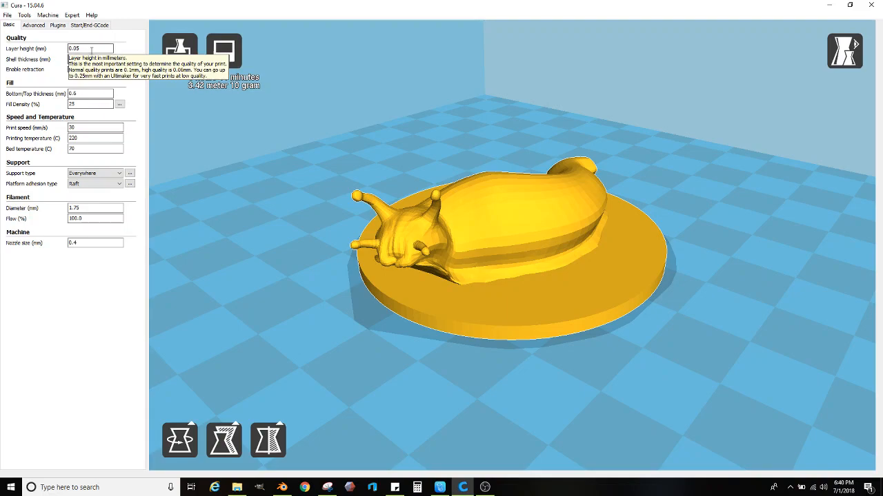
{"action": "scroll", "coordinate": [322, 228], "scroll_direction": "down", "scroll_amount": 1}
{"action": "scroll", "coordinate": [319, 232], "scroll_direction": "up", "scroll_amount": 1}
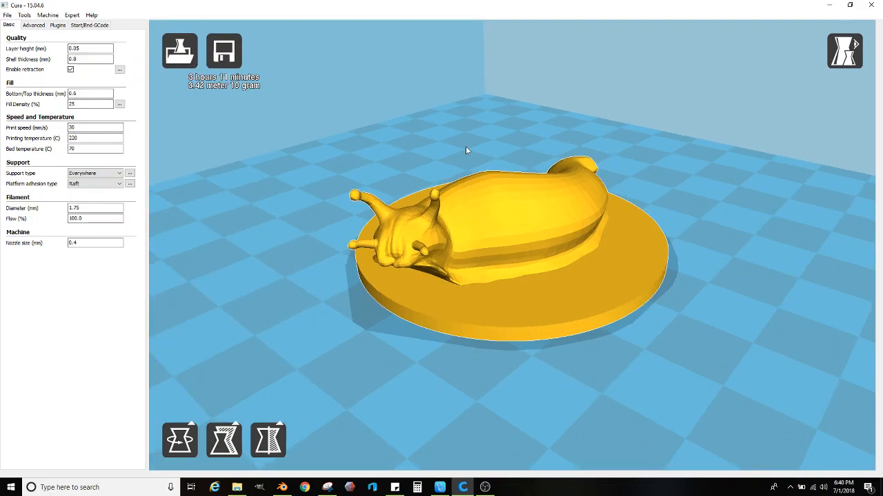
{"action": "mouse_move", "coordinate": [88, 175]}
{"action": "left_click", "coordinate": [129, 174]}
{"action": "mouse_move", "coordinate": [467, 231]}
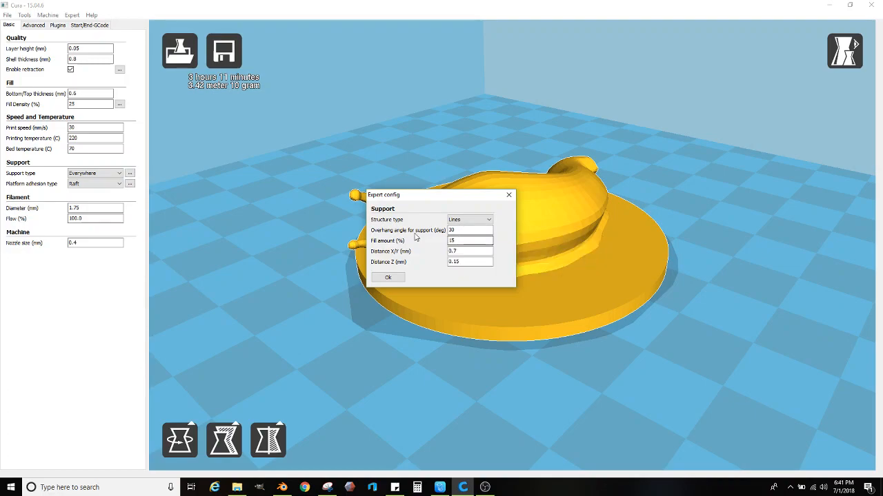
{"action": "left_click", "coordinate": [388, 278]}
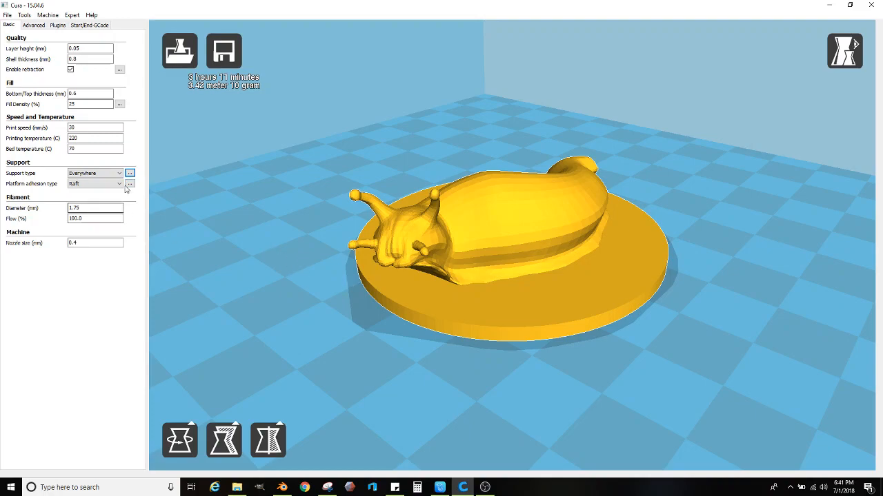
- Set the fill density to 10% and check the slug from above on the print bed
{"action": "left_click", "coordinate": [90, 48]}
{"action": "double_click", "coordinate": [91, 104]}
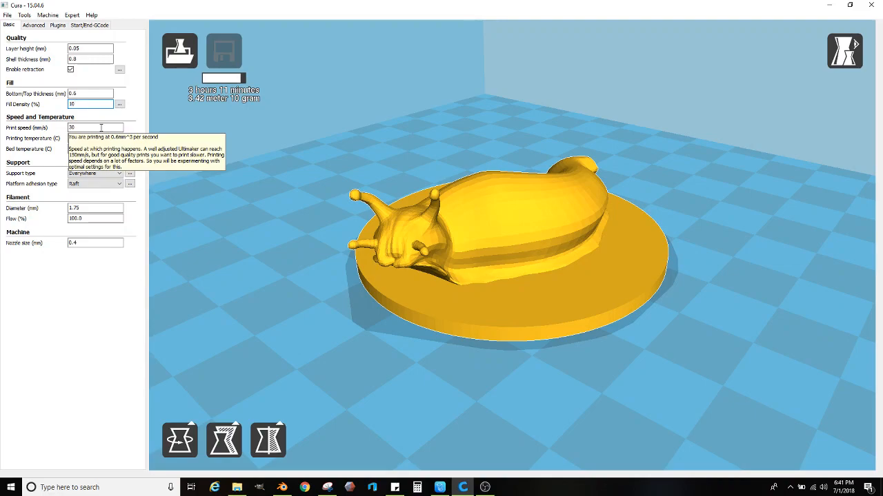
{"action": "scroll", "coordinate": [544, 249], "scroll_direction": "up", "scroll_amount": 5}
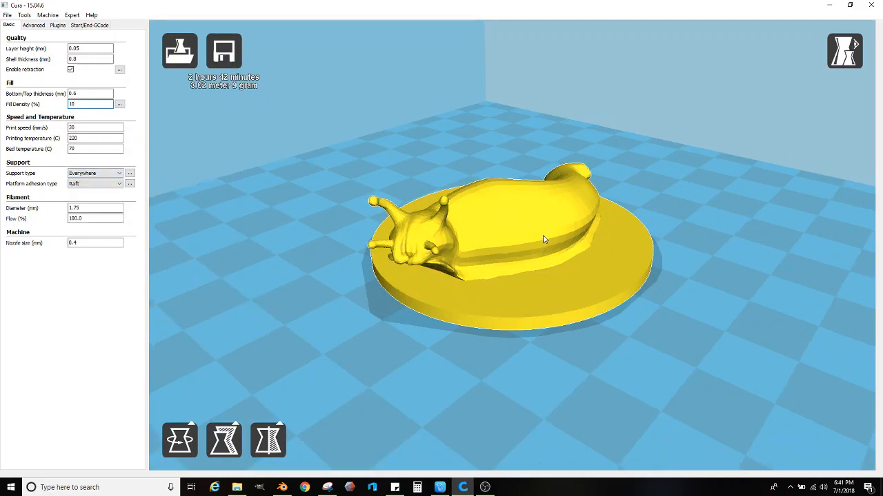
{"action": "right_click_drag", "start_coordinate": [522, 153], "coordinate": [494, 184]}
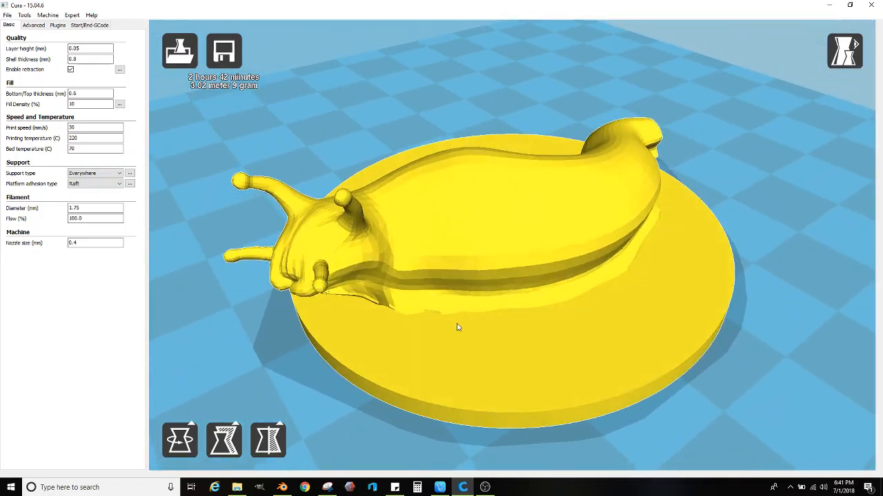
- Switch to Blender, set the slug's Subsurf view subdivisions to 2, and save the file
{"action": "left_click", "coordinate": [287, 489]}
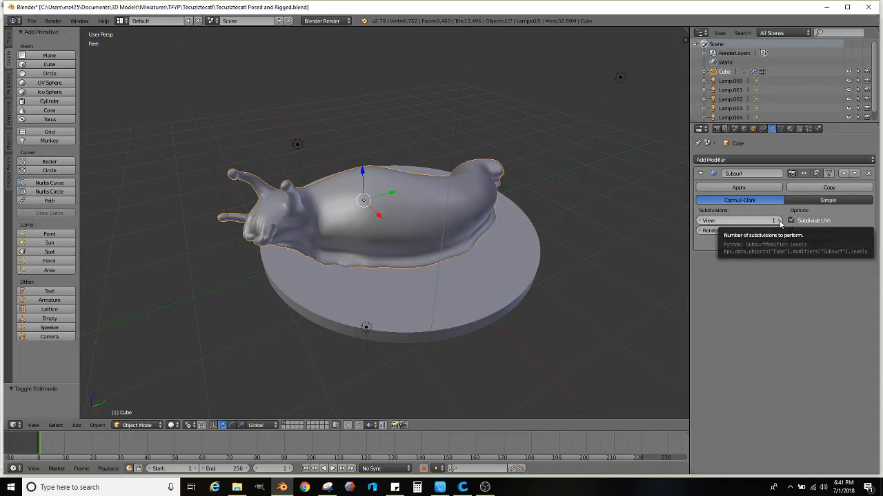
{"action": "left_click", "coordinate": [780, 220]}
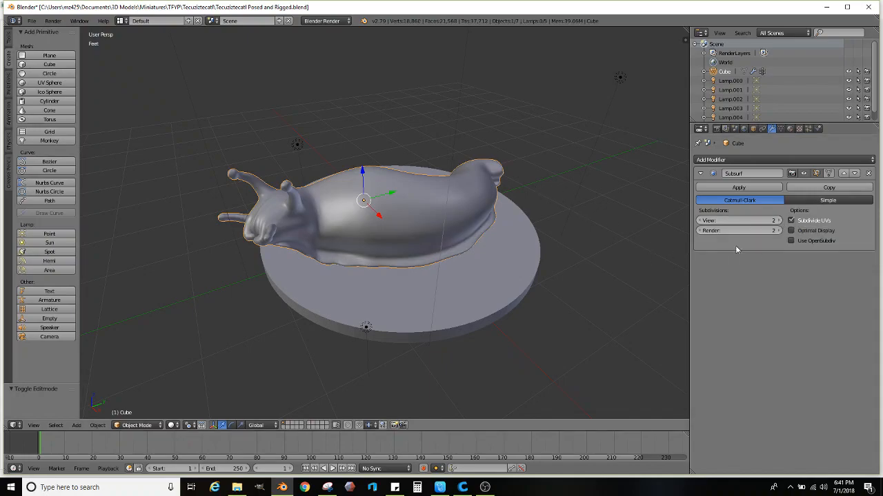
{"action": "middle_click_drag", "start_coordinate": [586, 196], "coordinate": [491, 116]}
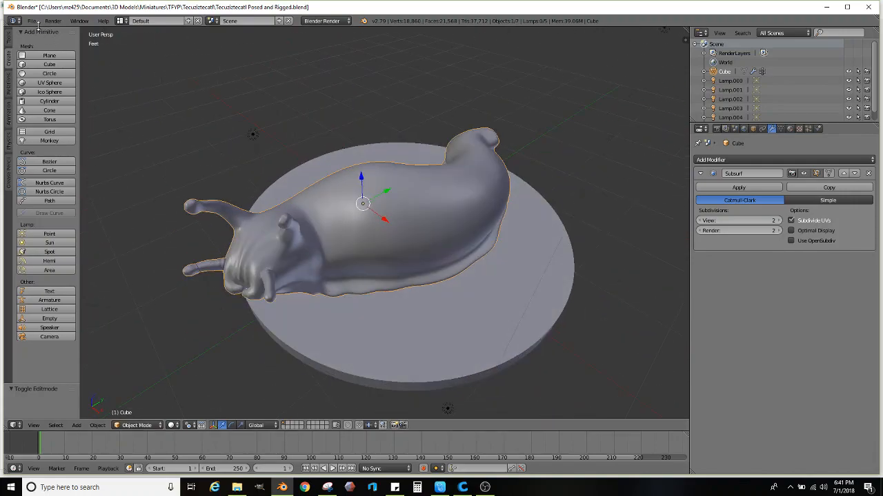
{"action": "left_click", "coordinate": [34, 22]}
{"action": "left_click", "coordinate": [50, 90]}
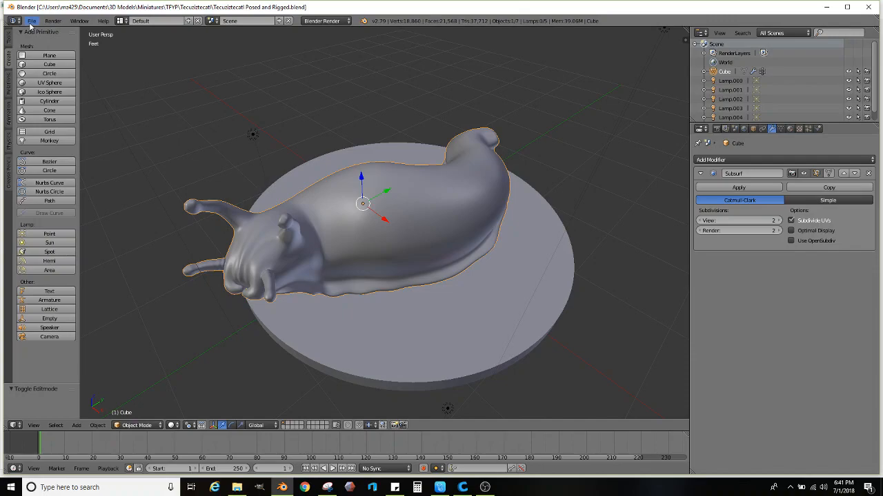
- Export the smoother model in STL format over the existing Tecuziztecatl.stl
{"action": "left_click", "coordinate": [31, 21]}
{"action": "mouse_move", "coordinate": [53, 205]}
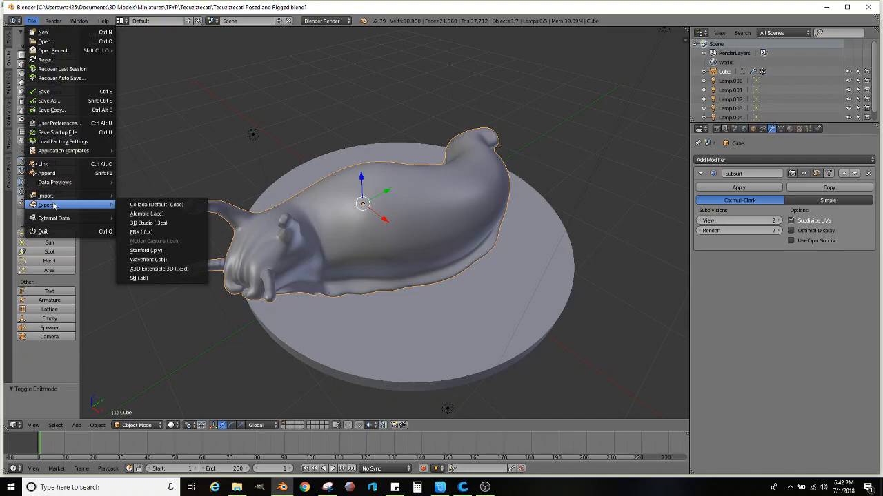
{"action": "left_click", "coordinate": [138, 278]}
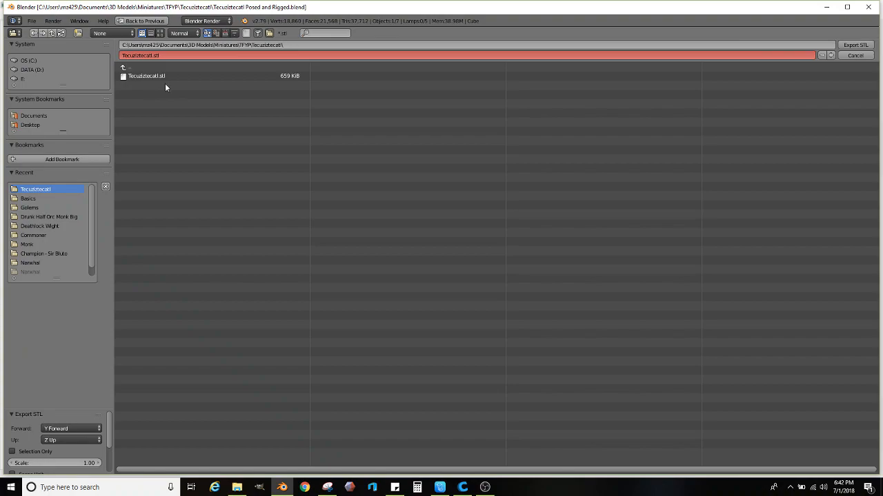
{"action": "left_click", "coordinate": [855, 45]}
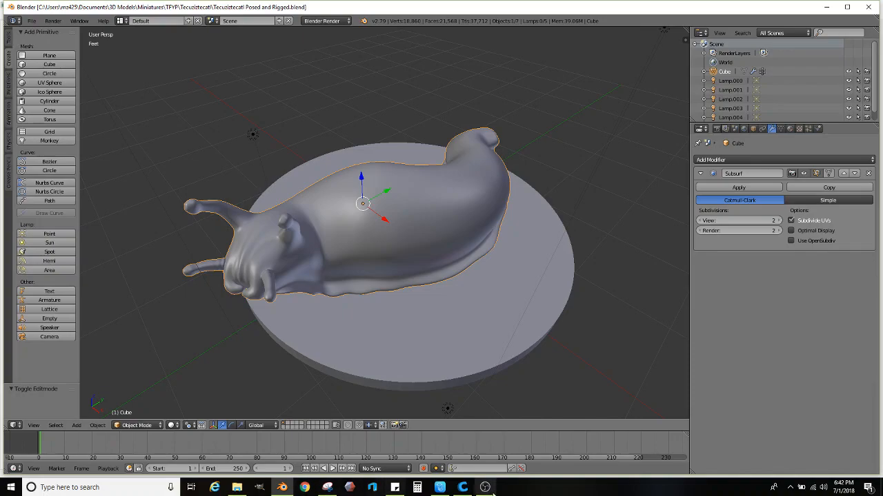
- Switch to Cura and reload the slug model from its updated STL file
{"action": "left_click", "coordinate": [463, 488]}
{"action": "scroll", "coordinate": [353, 117], "scroll_direction": "down", "scroll_amount": 3}
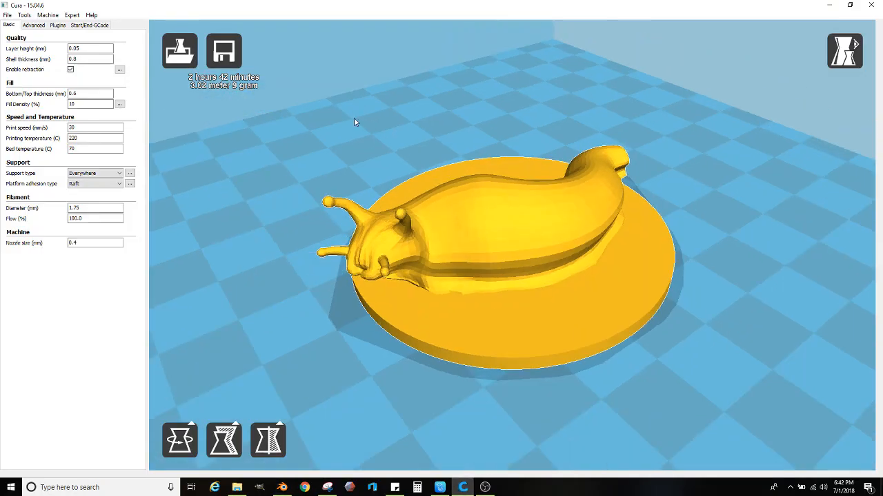
{"action": "right_click", "coordinate": [354, 117]}
{"action": "left_click", "coordinate": [386, 135]}
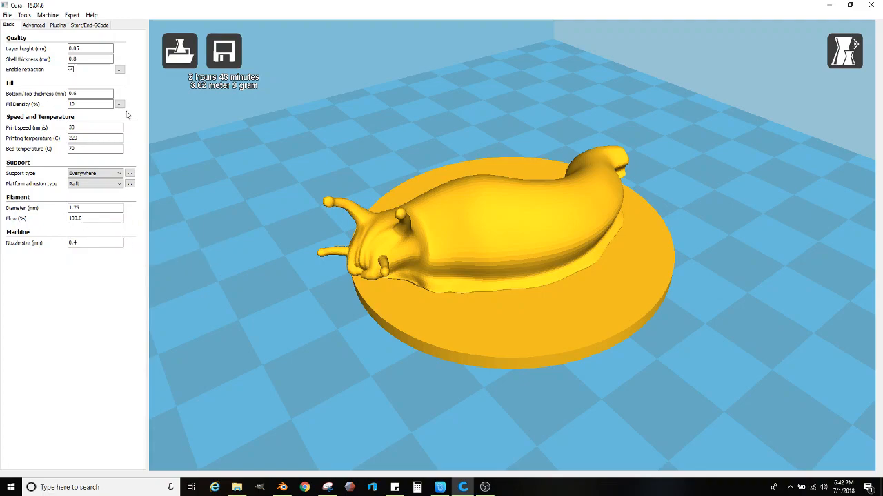
- Change the view mode to Layers to display the slug's toolpath and supports
{"action": "left_click", "coordinate": [845, 52]}
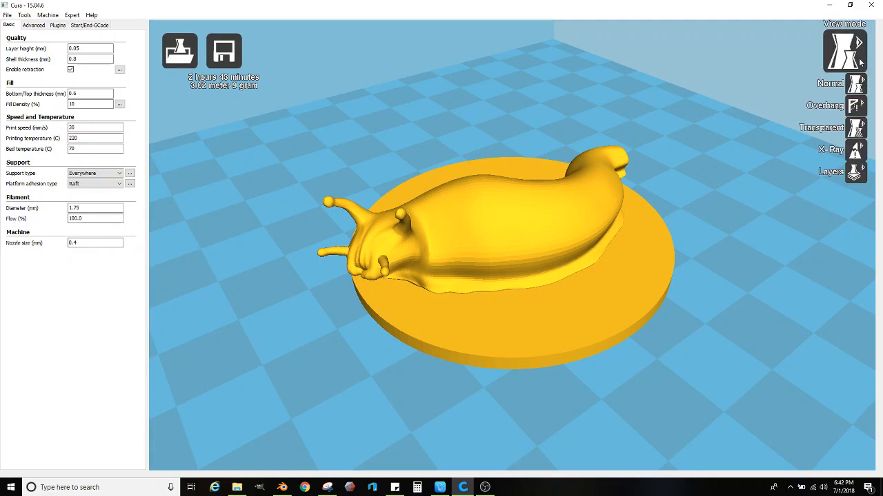
{"action": "left_click", "coordinate": [857, 186]}
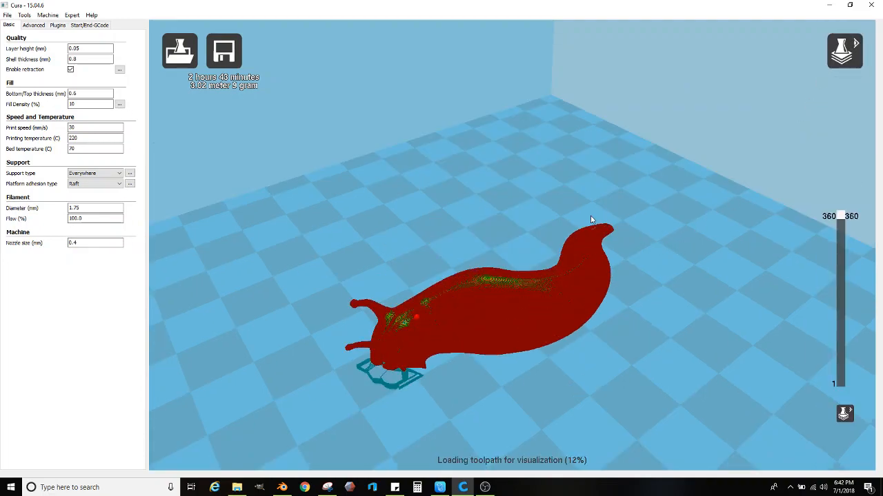
{"action": "right_click_drag", "start_coordinate": [597, 217], "coordinate": [531, 177]}
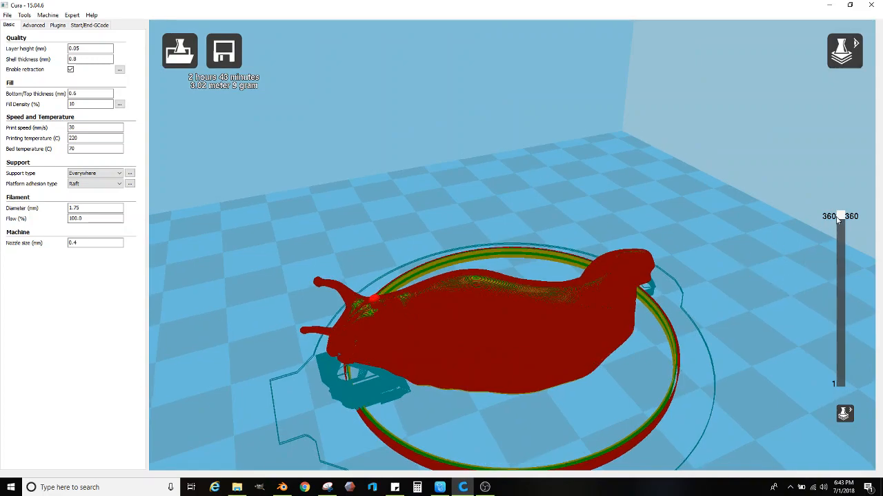
{"action": "scroll", "coordinate": [727, 252], "scroll_direction": "up", "scroll_amount": 2}
- Inspect the supports under the head with the top layer lowered to 257, and restore it to 360
{"action": "left_click_drag", "start_coordinate": [841, 217], "coordinate": [857, 264]}
{"action": "scroll", "coordinate": [598, 181], "scroll_direction": "down", "scroll_amount": 4}
{"action": "right_click_drag", "start_coordinate": [597, 181], "coordinate": [640, 168]}
{"action": "scroll", "coordinate": [722, 191], "scroll_direction": "up", "scroll_amount": 5}
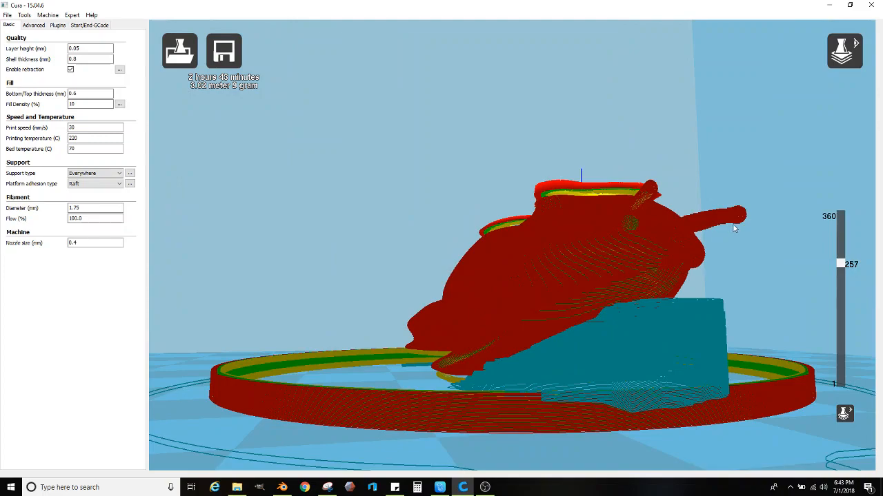
{"action": "left_click_drag", "start_coordinate": [841, 264], "coordinate": [841, 213]}
{"action": "scroll", "coordinate": [743, 151], "scroll_direction": "down", "scroll_amount": 4}
{"action": "right_click_drag", "start_coordinate": [743, 151], "coordinate": [665, 189]}
{"action": "scroll", "coordinate": [245, 225], "scroll_direction": "up", "scroll_amount": 2}
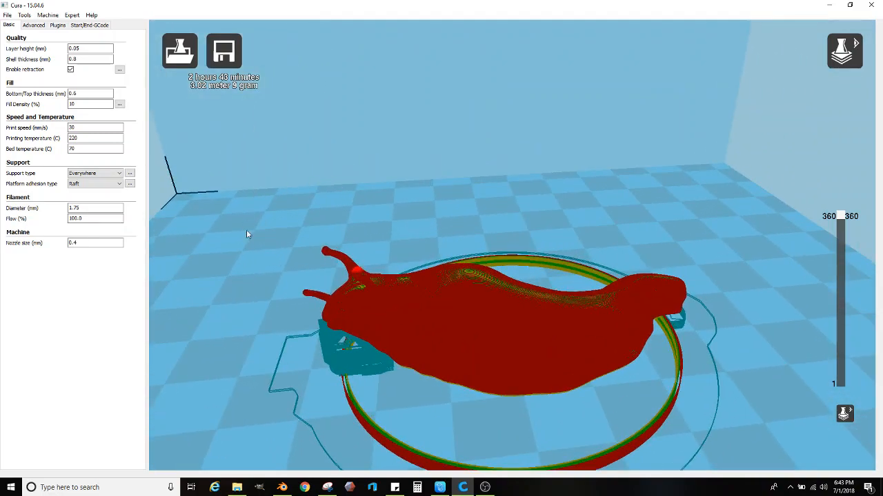
- Set the overhang angle for support to 15 degrees in the expert support settings
{"action": "right_click_drag", "start_coordinate": [256, 243], "coordinate": [306, 197]}
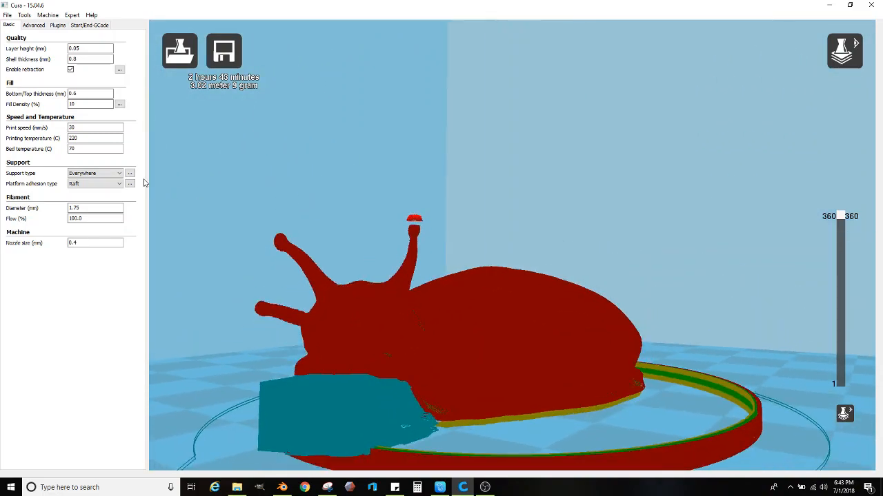
{"action": "left_click", "coordinate": [129, 174]}
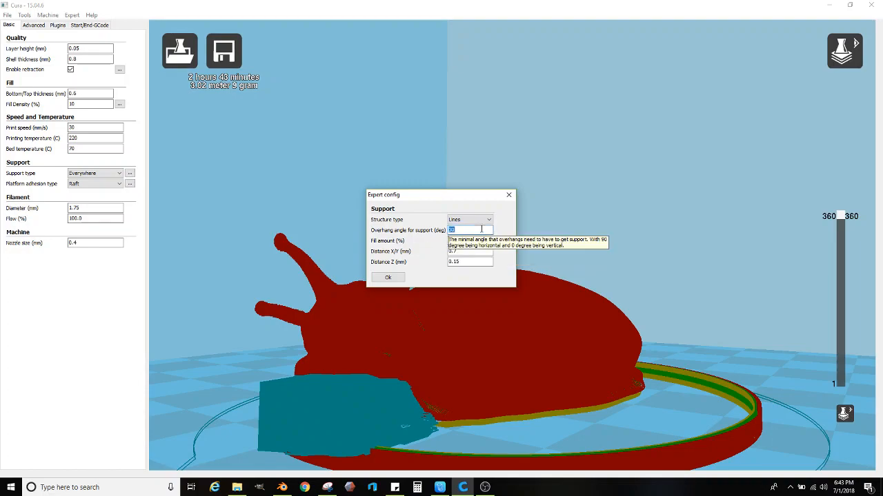
{"action": "type", "text": "15"}
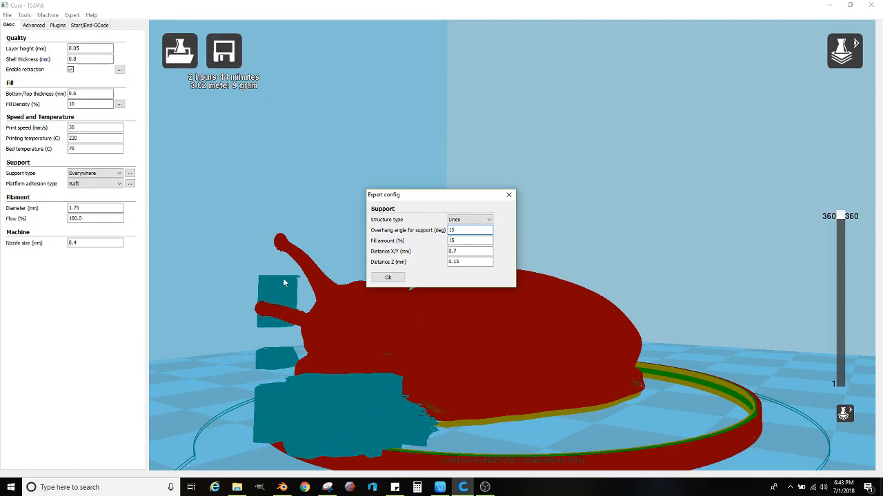
{"action": "left_click", "coordinate": [662, 256]}
{"action": "scroll", "coordinate": [629, 264], "scroll_direction": "down", "scroll_amount": 1}
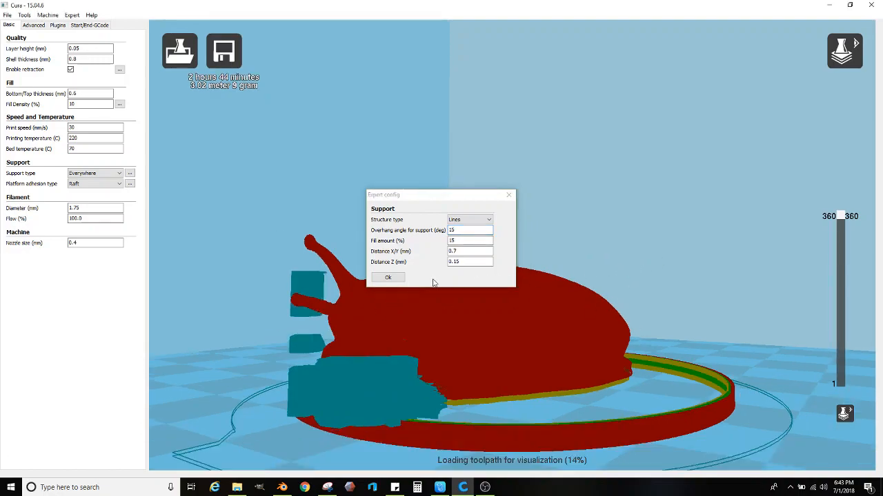
{"action": "left_click", "coordinate": [386, 280]}
- Set the view mode to Normal and examine the slug's solid surface from the front and side
{"action": "scroll", "coordinate": [611, 257], "scroll_direction": "down", "scroll_amount": 2}
{"action": "right_click_drag", "start_coordinate": [611, 256], "coordinate": [669, 255]}
{"action": "left_click", "coordinate": [845, 51]}
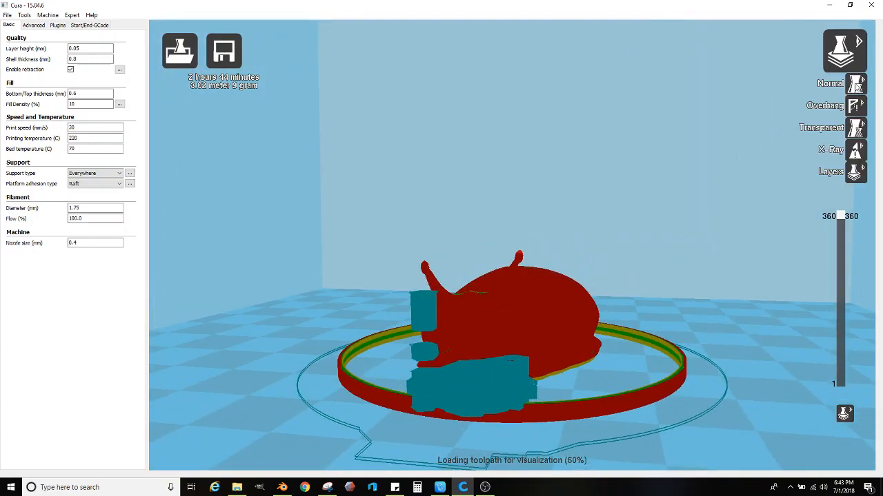
{"action": "left_click", "coordinate": [855, 84]}
{"action": "right_click_drag", "start_coordinate": [722, 248], "coordinate": [626, 264]}
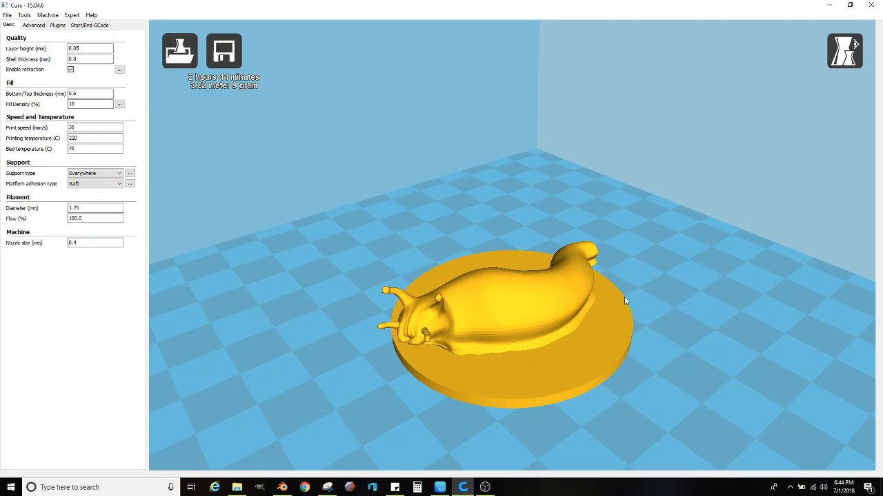
{"action": "right_click_drag", "start_coordinate": [680, 276], "coordinate": [676, 331]}
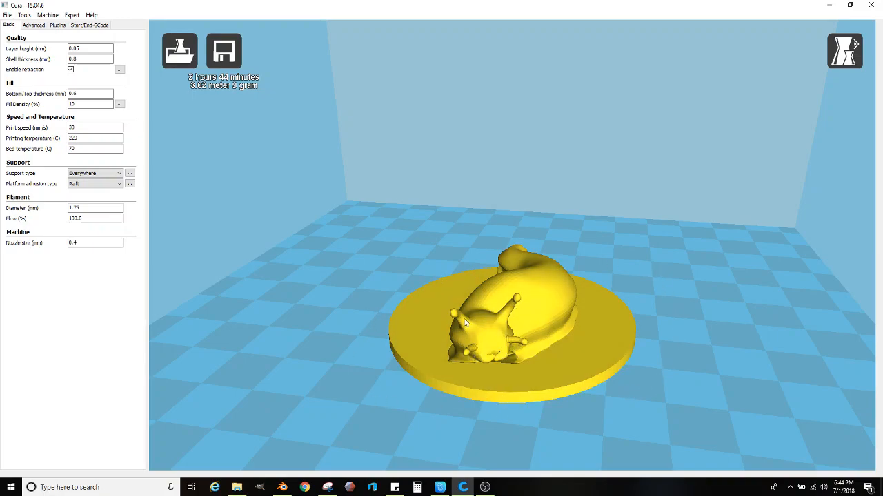
{"action": "right_click_drag", "start_coordinate": [700, 315], "coordinate": [534, 261]}
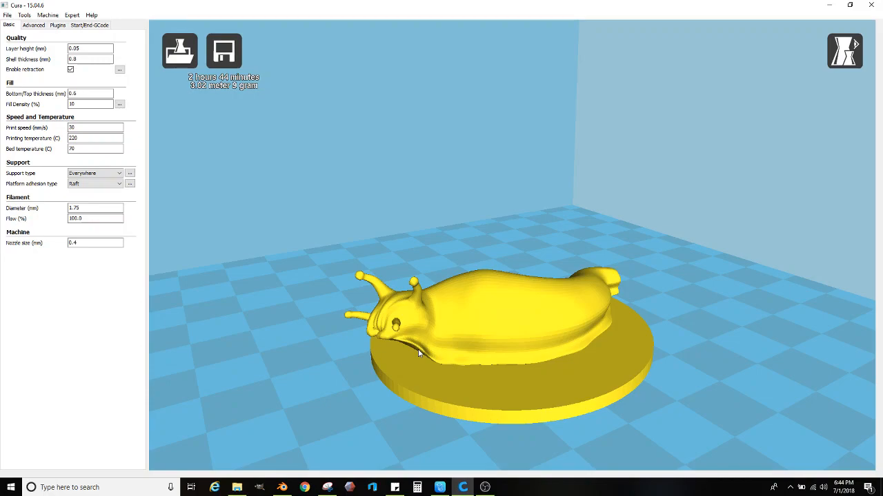
- Switch to Blender and enter Edit Mode on the slug mesh around the neck and front of the body
{"action": "left_click", "coordinate": [282, 487]}
{"action": "middle_click_drag", "start_coordinate": [406, 389], "coordinate": [405, 316]}
{"action": "scroll", "coordinate": [384, 318], "scroll_direction": "up", "scroll_amount": 4}
{"action": "scroll", "coordinate": [384, 315], "scroll_direction": "down", "scroll_amount": 4}
{"action": "scroll", "coordinate": [350, 313], "scroll_direction": "up", "scroll_amount": 4}
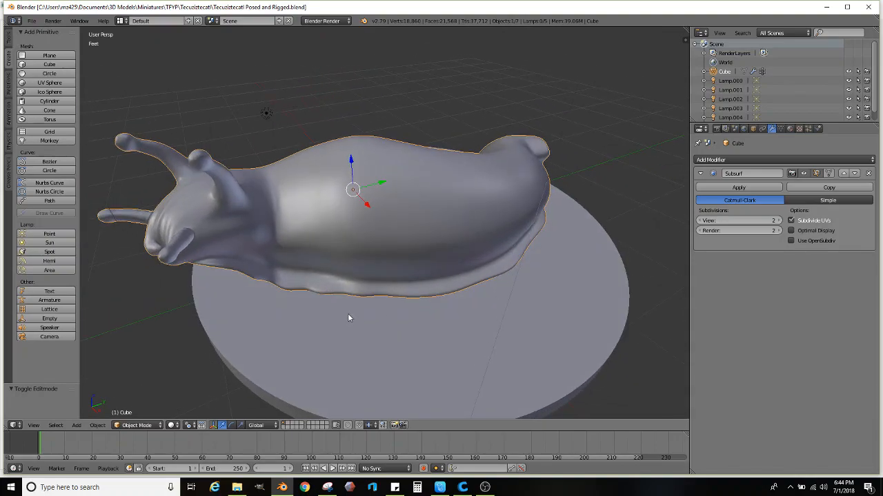
{"action": "key", "text": "Tab"}
{"action": "middle_click_drag", "start_coordinate": [361, 280], "coordinate": [381, 284]}
{"action": "scroll", "coordinate": [381, 284], "scroll_direction": "up", "scroll_amount": 3}
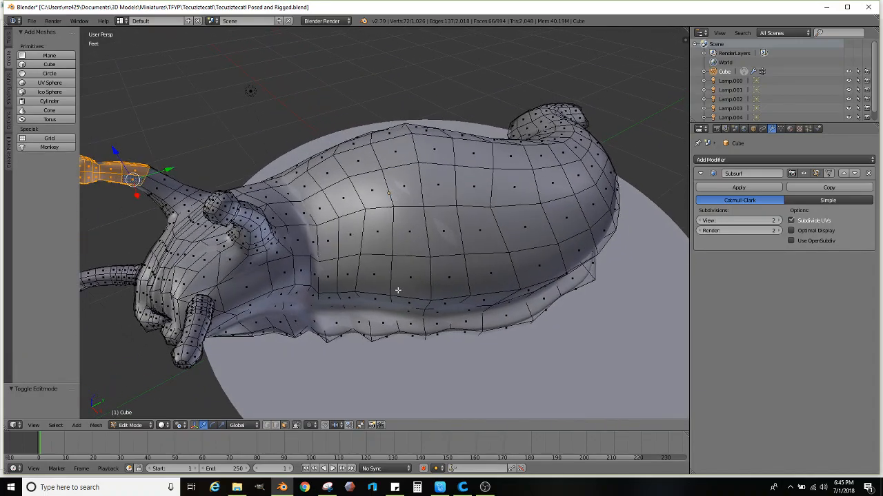
- Add two centred loop cuts around the slug's body just behind the neck
{"action": "left_click", "coordinate": [8, 41]}
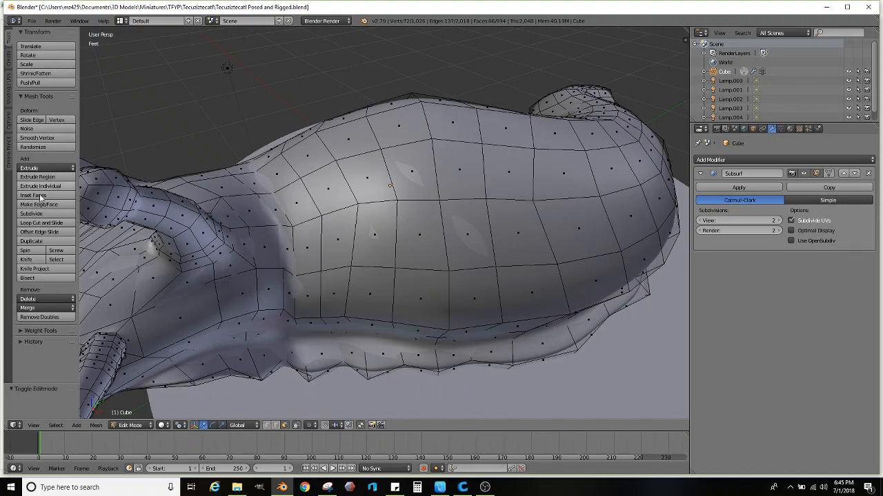
{"action": "left_click", "coordinate": [52, 223]}
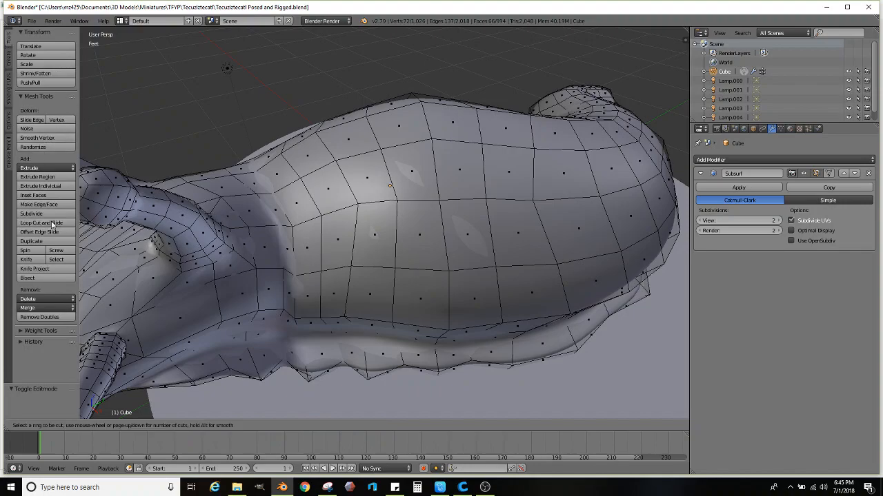
{"action": "left_click", "coordinate": [312, 316]}
{"action": "right_click", "coordinate": [312, 317]}
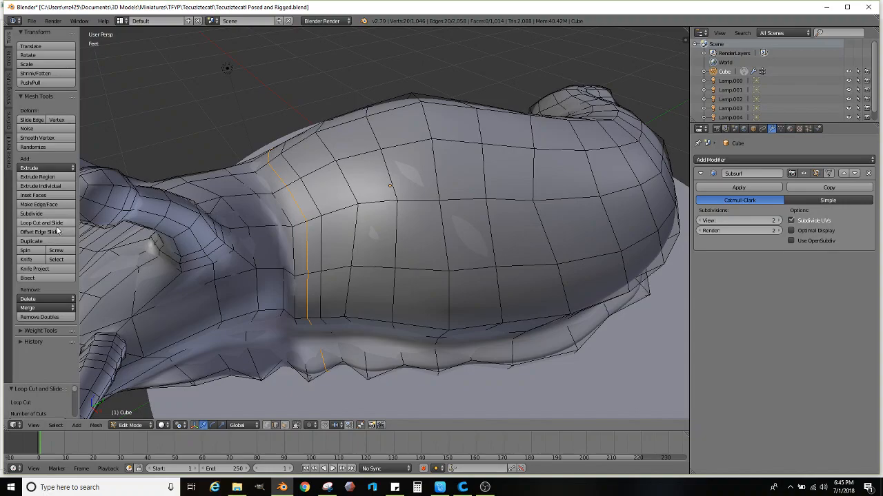
{"action": "left_click", "coordinate": [59, 224]}
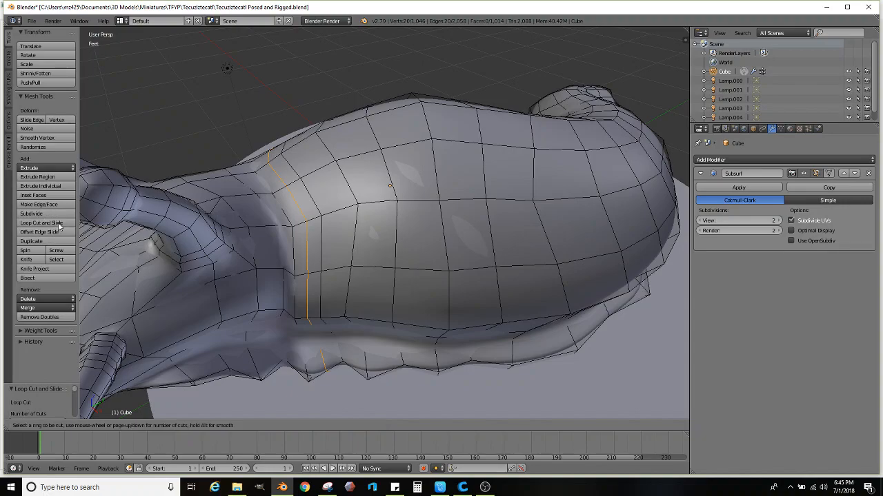
{"action": "left_click", "coordinate": [341, 217]}
{"action": "right_click", "coordinate": [341, 216]}
- Select the side edges of the rear new loop and shift them along their normal to form a crease
{"action": "right_click", "coordinate": [337, 322]}
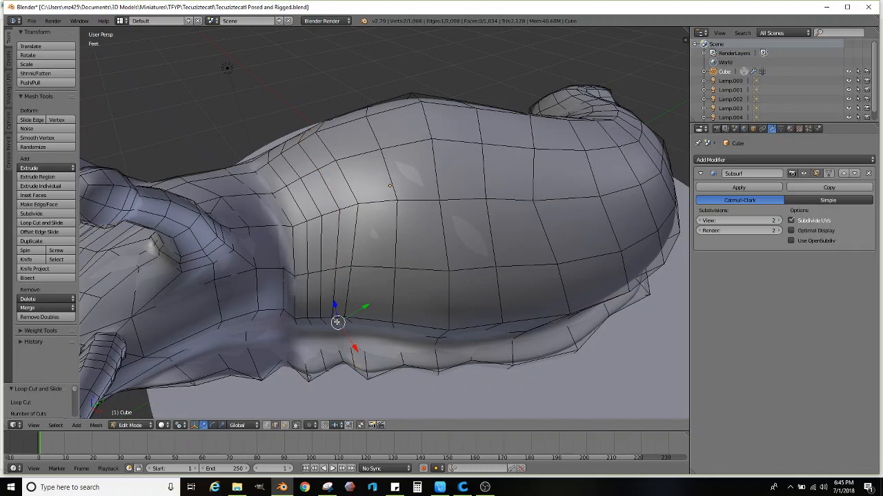
{"action": "right_click", "coordinate": [339, 260], "text": "ctrl"}
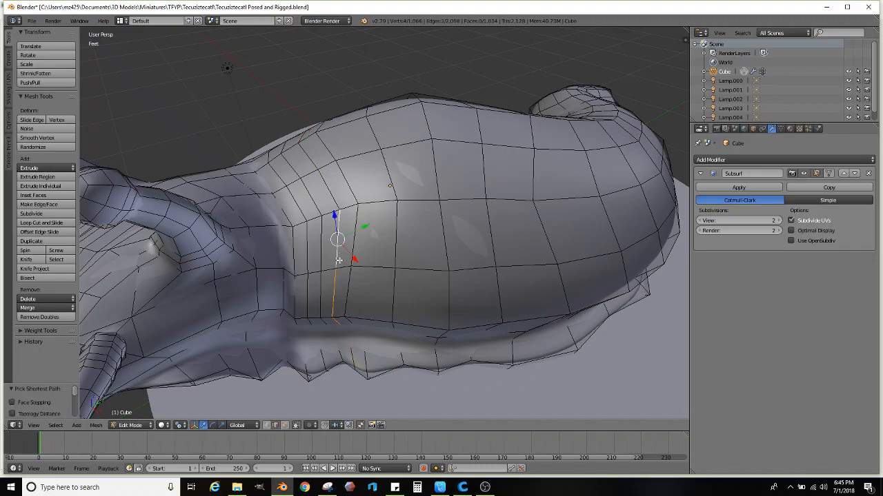
{"action": "left_click", "coordinate": [237, 424]}
{"action": "left_click", "coordinate": [249, 393]}
{"action": "middle_click_drag", "start_coordinate": [310, 324], "coordinate": [453, 332]}
{"action": "left_click_drag", "start_coordinate": [444, 321], "coordinate": [441, 318]}
{"action": "middle_click_drag", "start_coordinate": [441, 318], "coordinate": [345, 270]}
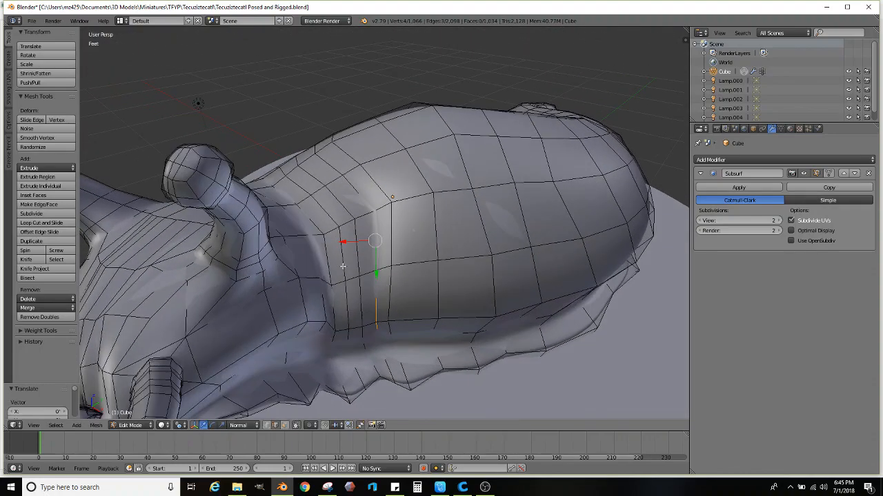
- Select the side edge path of the front new loop and reposition it using the Global orientation to shape a second crease
{"action": "right_click", "coordinate": [332, 221]}
{"action": "right_click", "coordinate": [348, 328], "text": "ctrl"}
{"action": "middle_click_drag", "start_coordinate": [349, 328], "coordinate": [404, 316]}
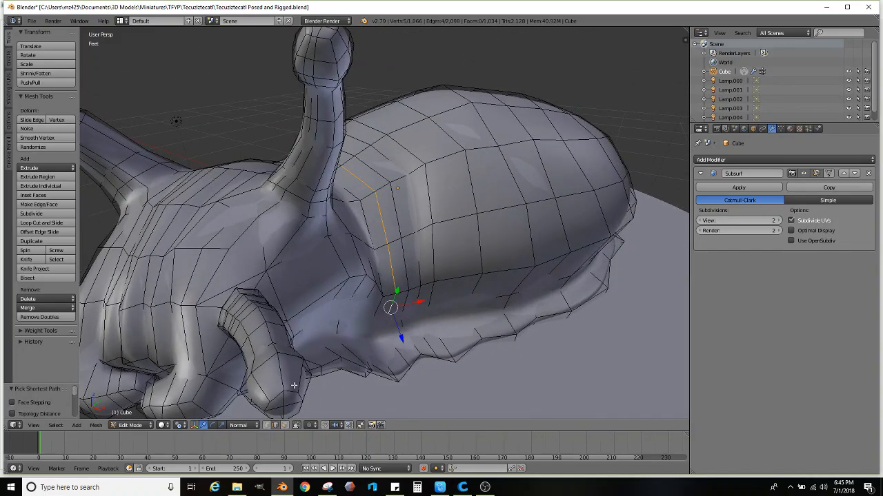
{"action": "left_click", "coordinate": [238, 425]}
{"action": "left_click", "coordinate": [242, 376]}
{"action": "middle_click_drag", "start_coordinate": [447, 309], "coordinate": [428, 343]}
{"action": "left_click_drag", "start_coordinate": [433, 334], "coordinate": [425, 330]}
{"action": "middle_click_drag", "start_coordinate": [425, 328], "coordinate": [369, 339]}
{"action": "left_click_drag", "start_coordinate": [377, 336], "coordinate": [380, 334]}
- Select the lower edges of the neck creases and shift them with the Normal orientation to deepen the folds
{"action": "middle_click_drag", "start_coordinate": [380, 334], "coordinate": [365, 290]}
{"action": "scroll", "coordinate": [364, 290], "scroll_direction": "up", "scroll_amount": 2}
{"action": "right_click", "coordinate": [312, 242]}
{"action": "right_click", "coordinate": [314, 307], "text": "shift"}
{"action": "middle_click_drag", "start_coordinate": [352, 240], "coordinate": [355, 155]}
{"action": "right_click", "coordinate": [326, 220], "text": "shift"}
{"action": "middle_click_drag", "start_coordinate": [350, 116], "coordinate": [240, 309]}
{"action": "left_click", "coordinate": [237, 424]}
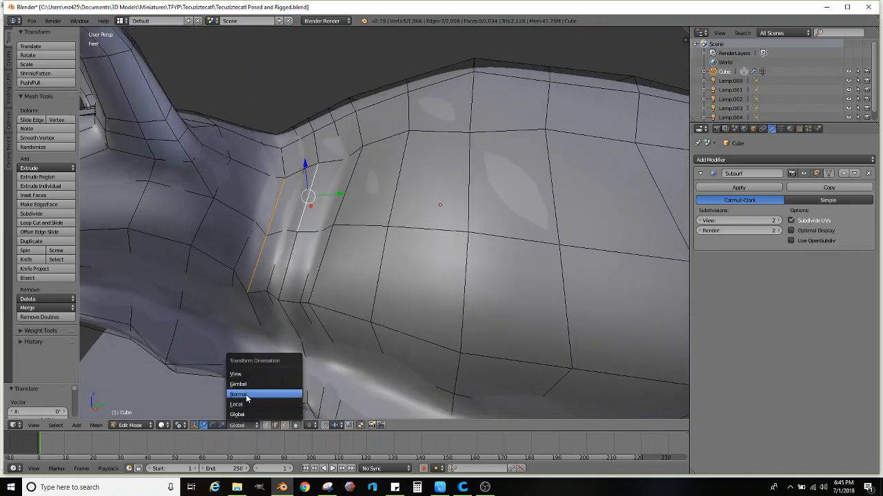
{"action": "left_click", "coordinate": [246, 394]}
{"action": "middle_click_drag", "start_coordinate": [247, 399], "coordinate": [305, 206]}
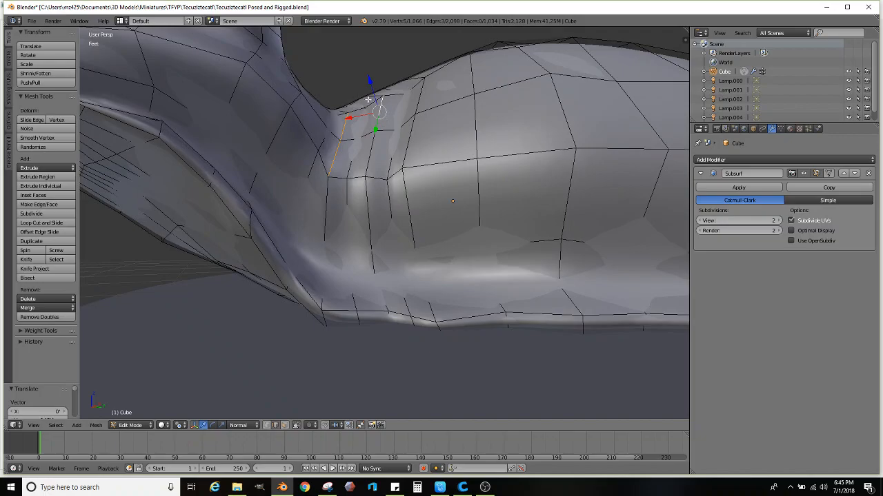
{"action": "left_click_drag", "start_coordinate": [370, 82], "coordinate": [373, 68]}
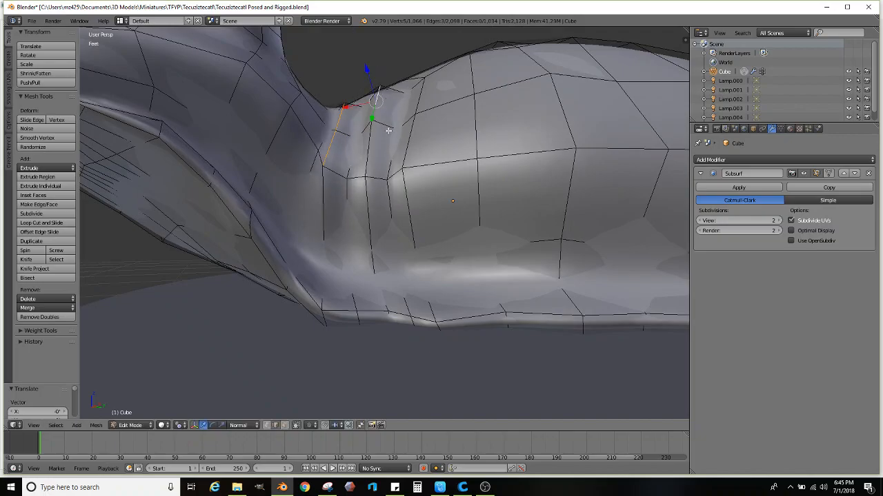
- Check the smoothed neck folds in Object Mode and return to Edit Mode
{"action": "middle_click_drag", "start_coordinate": [386, 129], "coordinate": [397, 164]}
{"action": "scroll", "coordinate": [397, 164], "scroll_direction": "down", "scroll_amount": 8}
{"action": "key", "text": "Tab"}
{"action": "middle_click_drag", "start_coordinate": [378, 319], "coordinate": [413, 269]}
{"action": "scroll", "coordinate": [355, 232], "scroll_direction": "up", "scroll_amount": 4}
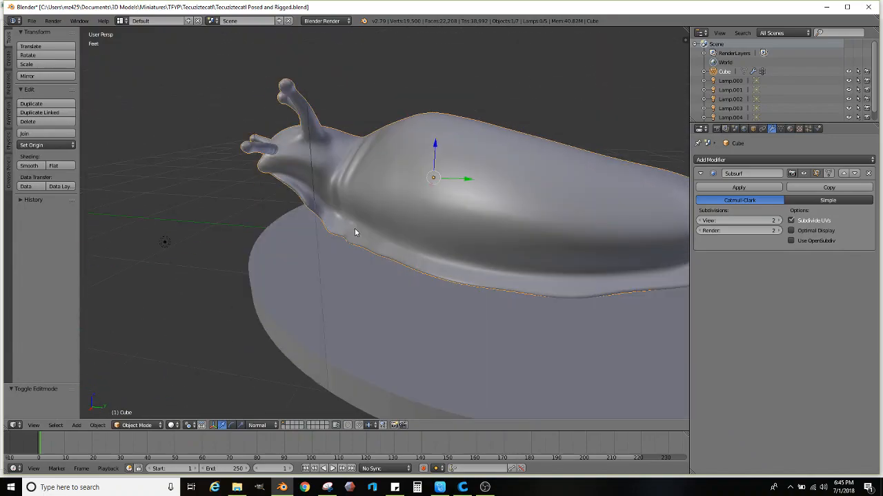
{"action": "middle_click_drag", "start_coordinate": [355, 232], "coordinate": [403, 277]}
{"action": "key", "text": "Tab"}
{"action": "scroll", "coordinate": [403, 276], "scroll_direction": "up", "scroll_amount": 5}
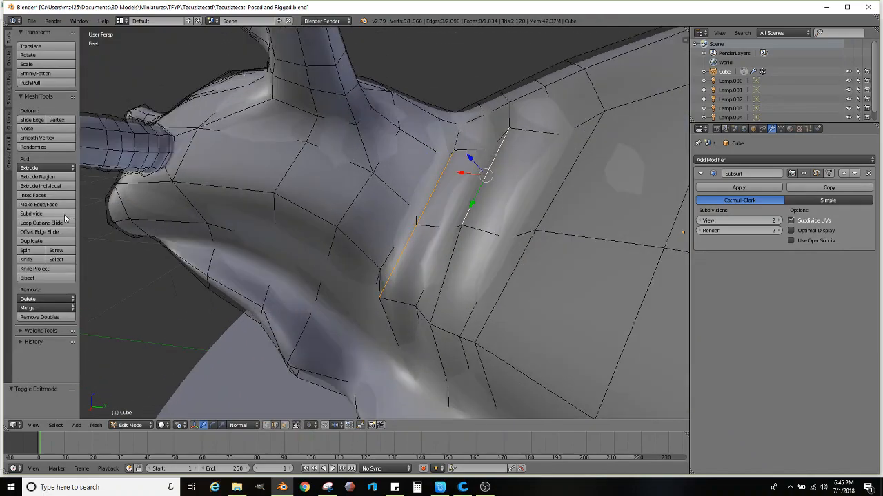
{"action": "left_click", "coordinate": [65, 223]}
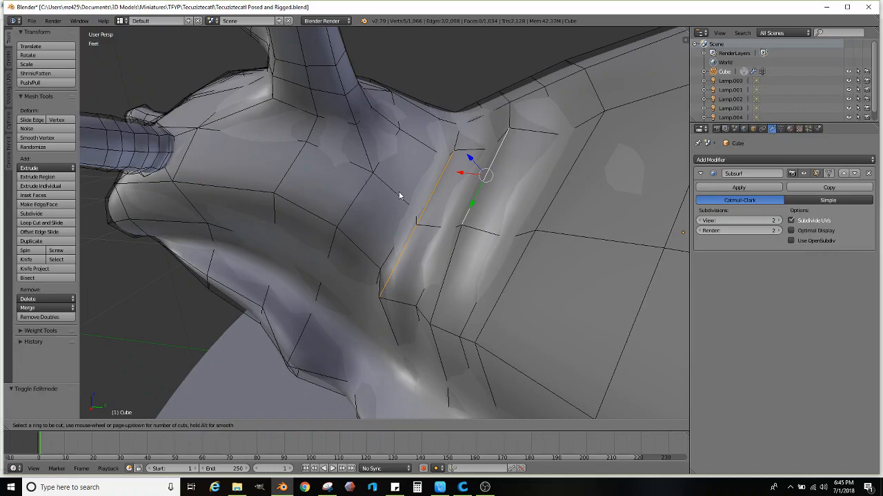
{"action": "key", "text": "Escape"}
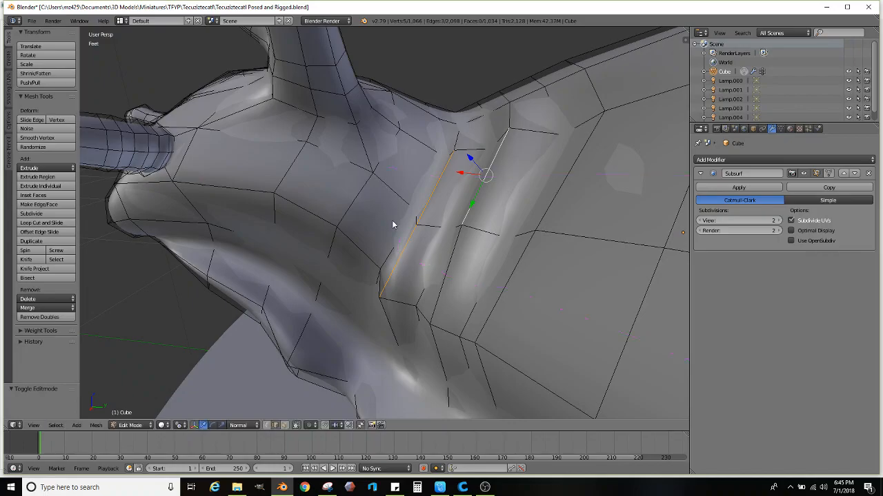
- Add three loop cuts across the inner bend on the opposite side of the slug's body
{"action": "scroll", "coordinate": [395, 225], "scroll_direction": "down", "scroll_amount": 5}
{"action": "mouse_move", "coordinate": [395, 224]}
{"action": "middle_mouse_down"}
{"action": "mouse_move", "coordinate": [431, 277]}
{"action": "mouse_move", "coordinate": [578, 354]}
{"action": "mouse_move", "coordinate": [387, 230]}
{"action": "middle_mouse_up"}
{"action": "middle_click_drag", "start_coordinate": [494, 220], "coordinate": [435, 210]}
{"action": "scroll", "coordinate": [444, 231], "scroll_direction": "up", "scroll_amount": 2}
{"action": "scroll", "coordinate": [415, 241], "scroll_direction": "up", "scroll_amount": 2}
{"action": "left_click", "coordinate": [41, 222]}
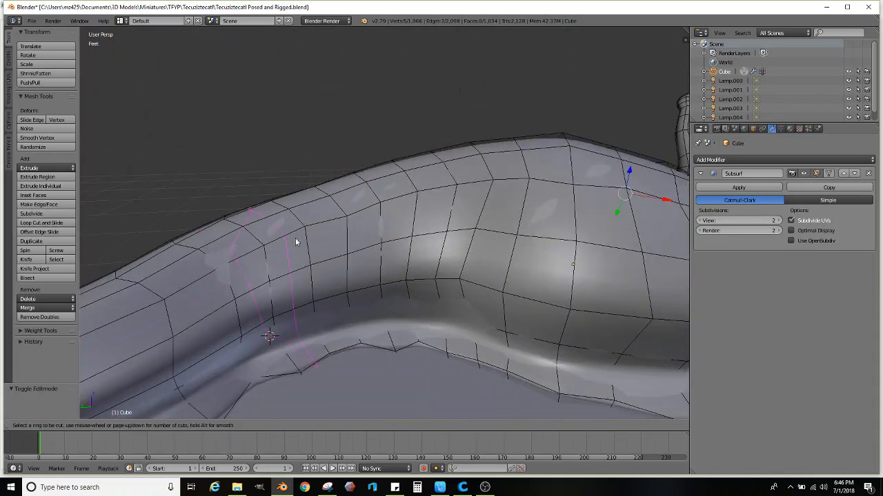
{"action": "double_click", "coordinate": [364, 252]}
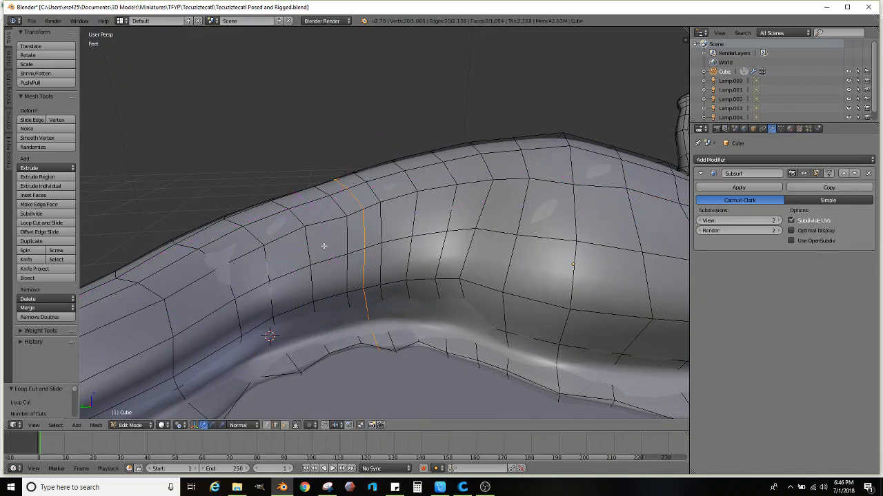
{"action": "left_click", "coordinate": [50, 223]}
{"action": "double_click", "coordinate": [392, 249]}
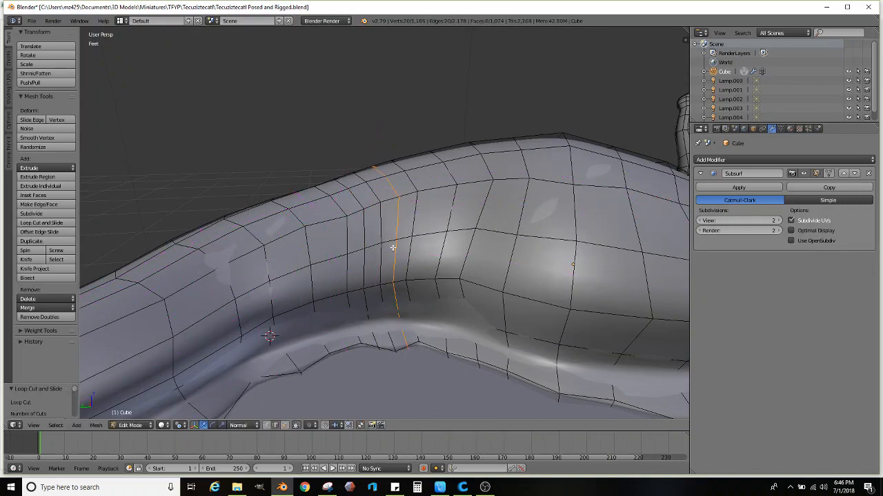
{"action": "left_click", "coordinate": [31, 223]}
{"action": "double_click", "coordinate": [424, 246]}
- Select alternating side edges at the body's inner bend and shift them along their normal to form skin folds
{"action": "mouse_move", "coordinate": [422, 246]}
{"action": "middle_mouse_down"}
{"action": "mouse_move", "coordinate": [404, 264]}
{"action": "mouse_move", "coordinate": [433, 256]}
{"action": "middle_mouse_up"}
{"action": "right_click", "coordinate": [435, 260]}
{"action": "right_click", "coordinate": [460, 202], "text": "shift"}
{"action": "right_click", "coordinate": [402, 201], "text": "shift"}
{"action": "right_click", "coordinate": [391, 262], "text": "shift"}
{"action": "right_click", "coordinate": [348, 222], "text": "shift"}
{"action": "right_click", "coordinate": [349, 256], "text": "shift"}
{"action": "middle_click_drag", "start_coordinate": [385, 239], "coordinate": [391, 170]}
{"action": "middle_click_drag", "start_coordinate": [357, 206], "coordinate": [350, 225]}
{"action": "left_click_drag", "start_coordinate": [346, 208], "coordinate": [349, 198]}
- Shift the three lower edges beneath the inner-bend folds along their normal, and check the smoothed shape in Object Mode
{"action": "right_click", "coordinate": [338, 277]}
{"action": "middle_click_drag", "start_coordinate": [380, 272], "coordinate": [395, 314]}
{"action": "right_click", "coordinate": [394, 324], "text": "shift"}
{"action": "right_click", "coordinate": [450, 308], "text": "shift"}
{"action": "middle_click_drag", "start_coordinate": [450, 307], "coordinate": [457, 330]}
{"action": "left_click_drag", "start_coordinate": [457, 330], "coordinate": [461, 337]}
{"action": "middle_click_drag", "start_coordinate": [460, 337], "coordinate": [410, 347]}
{"action": "scroll", "coordinate": [410, 347], "scroll_direction": "down", "scroll_amount": 2}
{"action": "key", "text": "Tab"}
{"action": "scroll", "coordinate": [423, 270], "scroll_direction": "down", "scroll_amount": 3}
{"action": "mouse_move", "coordinate": [424, 269]}
{"action": "middle_mouse_down"}
{"action": "mouse_move", "coordinate": [386, 251]}
{"action": "mouse_move", "coordinate": [381, 310]}
{"action": "mouse_move", "coordinate": [349, 248]}
{"action": "mouse_move", "coordinate": [426, 257]}
{"action": "middle_mouse_up"}
{"action": "scroll", "coordinate": [427, 257], "scroll_direction": "up", "scroll_amount": 3}
{"action": "key", "text": "Tab"}
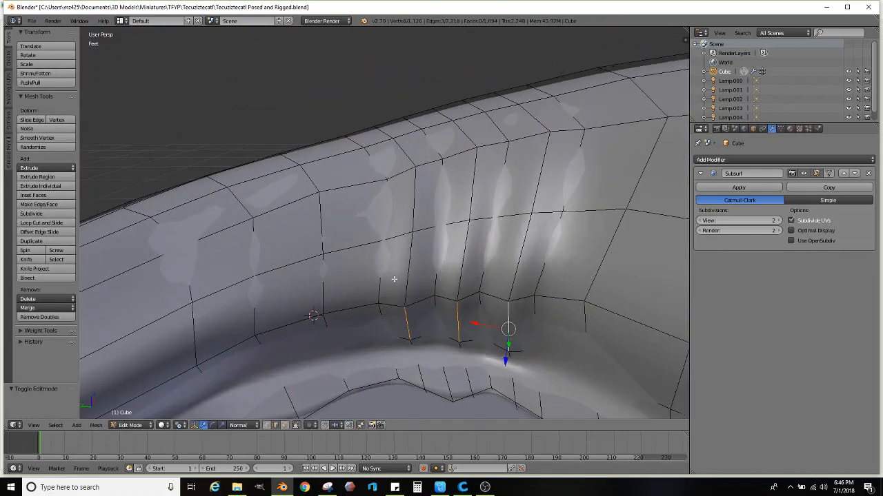
- Add two pairs of loop cuts beside the existing folds, continuing toward the tail
{"action": "left_click", "coordinate": [58, 222]}
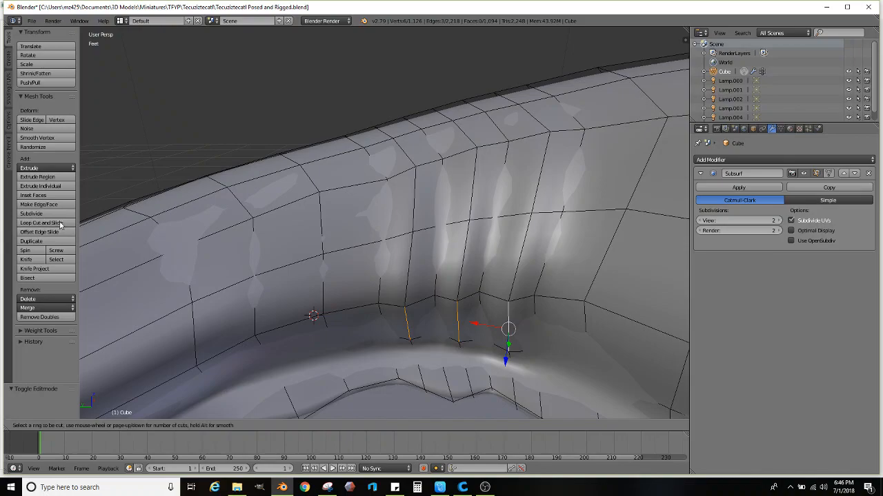
{"action": "scroll", "coordinate": [364, 245], "scroll_direction": "up", "scroll_amount": 1}
{"action": "left_click", "coordinate": [363, 245]}
{"action": "right_click", "coordinate": [363, 244]}
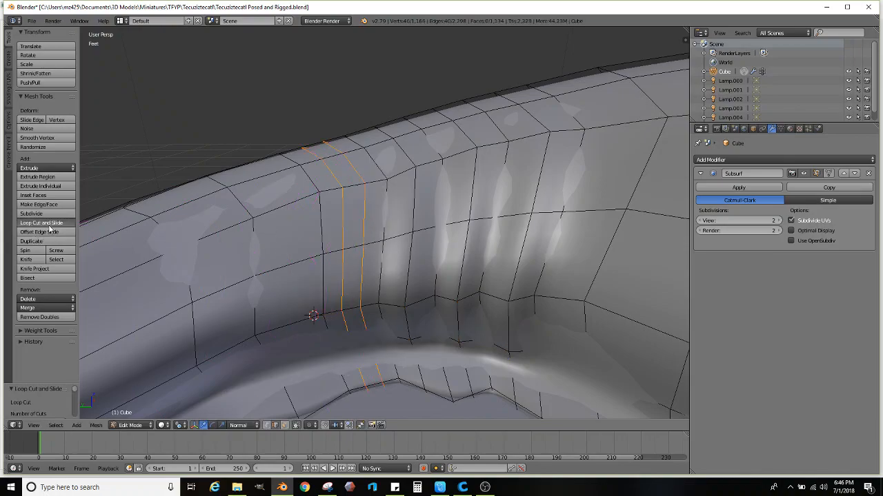
{"action": "left_click", "coordinate": [50, 226]}
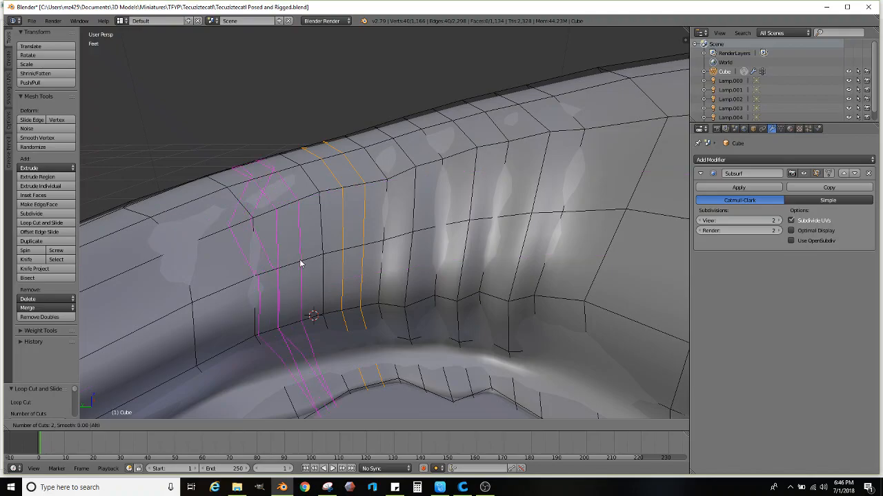
{"action": "left_click", "coordinate": [300, 261]}
{"action": "right_click", "coordinate": [300, 259]}
- Select alternating side edges on the newly cut section and shift them along their normal to continue the folds
{"action": "right_click", "coordinate": [273, 294]}
{"action": "right_click", "coordinate": [276, 257], "text": "shift"}
{"action": "right_click", "coordinate": [306, 245], "text": "shift"}
{"action": "right_click", "coordinate": [309, 269], "text": "shift"}
{"action": "right_click", "coordinate": [342, 233], "text": "shift"}
{"action": "right_click", "coordinate": [339, 273], "text": "shift"}
{"action": "middle_click_drag", "start_coordinate": [339, 273], "coordinate": [412, 288]}
{"action": "left_click_drag", "start_coordinate": [422, 290], "coordinate": [420, 293]}
{"action": "middle_click_drag", "start_coordinate": [419, 293], "coordinate": [385, 322]}
- Shift the two lower edges beneath the newly added folds along their normal
{"action": "right_click", "coordinate": [376, 319]}
{"action": "right_click", "coordinate": [360, 310]}
{"action": "left_click_drag", "start_coordinate": [375, 354], "coordinate": [385, 352]}
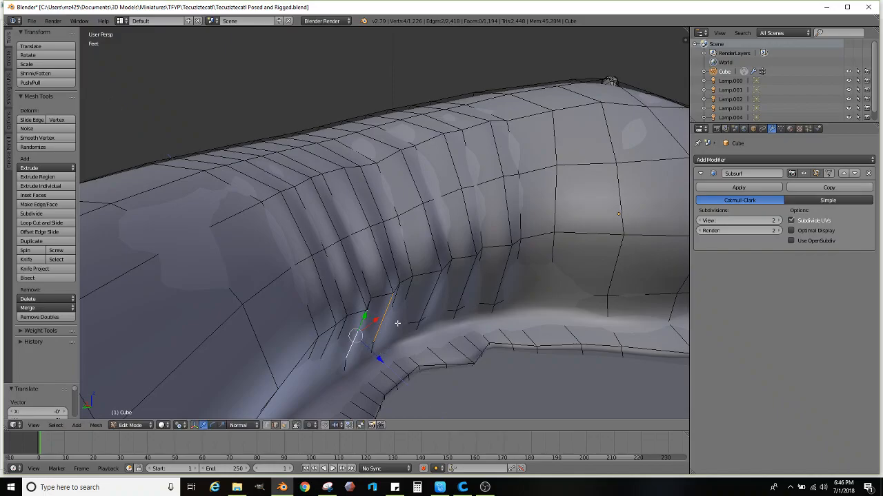
- Select edges along the foot's rim below the folds and adjust them, finishing with about -350 thou along global X
{"action": "middle_click_drag", "start_coordinate": [407, 314], "coordinate": [355, 326]}
{"action": "right_click", "coordinate": [327, 365]}
{"action": "right_click", "coordinate": [376, 328]}
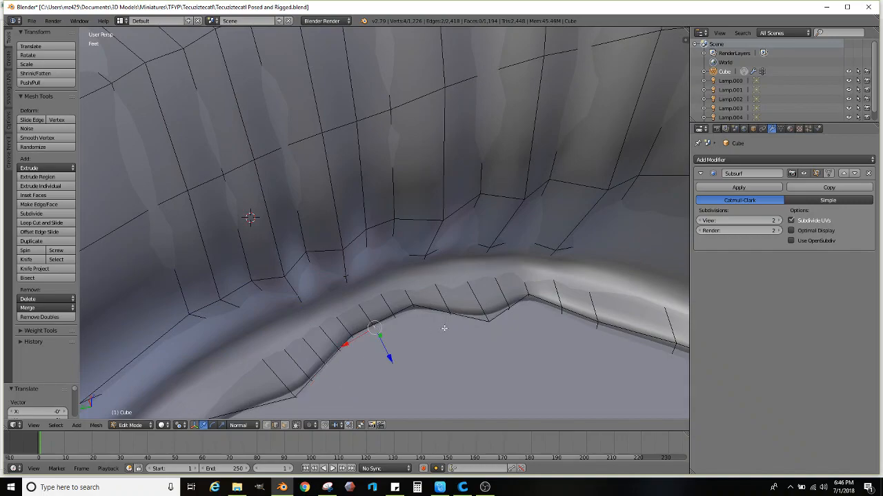
{"action": "right_click", "coordinate": [450, 316]}
{"action": "left_click_drag", "start_coordinate": [428, 344], "coordinate": [435, 351]}
{"action": "middle_click_drag", "start_coordinate": [435, 350], "coordinate": [275, 418]}
{"action": "left_click", "coordinate": [238, 425]}
{"action": "left_click", "coordinate": [242, 412]}
{"action": "middle_click_drag", "start_coordinate": [413, 324], "coordinate": [440, 269]}
{"action": "left_click_drag", "start_coordinate": [442, 255], "coordinate": [446, 266]}
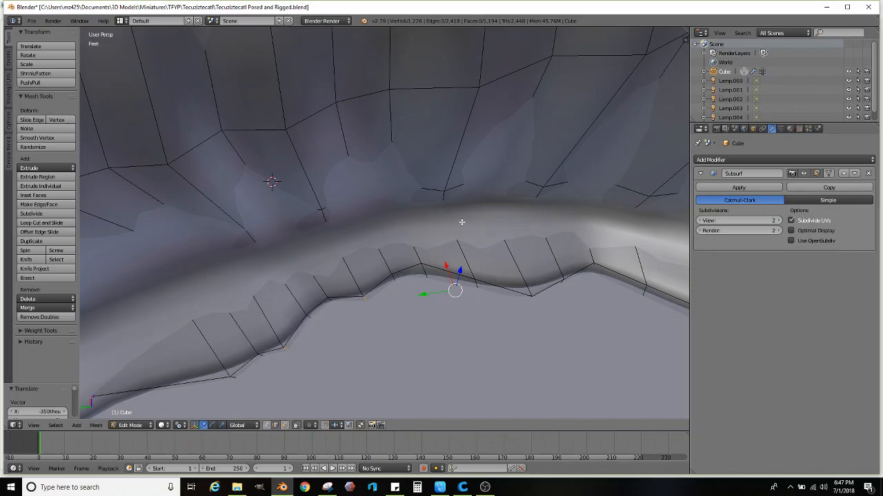
- Examine the folded body and the tail from several sides for areas that need more creases
{"action": "scroll", "coordinate": [428, 282], "scroll_direction": "down", "scroll_amount": 8}
{"action": "middle_click_drag", "start_coordinate": [410, 291], "coordinate": [284, 290]}
{"action": "scroll", "coordinate": [394, 277], "scroll_direction": "up", "scroll_amount": 3}
{"action": "scroll", "coordinate": [405, 255], "scroll_direction": "down", "scroll_amount": 5}
{"action": "scroll", "coordinate": [344, 268], "scroll_direction": "up", "scroll_amount": 5}
{"action": "middle_click_drag", "start_coordinate": [376, 275], "coordinate": [412, 282]}
{"action": "scroll", "coordinate": [404, 269], "scroll_direction": "down", "scroll_amount": 3}
{"action": "scroll", "coordinate": [406, 274], "scroll_direction": "up", "scroll_amount": 5}
{"action": "scroll", "coordinate": [412, 282], "scroll_direction": "down", "scroll_amount": 1}
{"action": "middle_click_drag", "start_coordinate": [461, 266], "coordinate": [376, 258]}
{"action": "scroll", "coordinate": [469, 268], "scroll_direction": "down", "scroll_amount": 6}
{"action": "middle_click_drag", "start_coordinate": [475, 242], "coordinate": [356, 244], "text": "shift"}
{"action": "scroll", "coordinate": [311, 245], "scroll_direction": "up", "scroll_amount": 5}
{"action": "scroll", "coordinate": [331, 247], "scroll_direction": "up", "scroll_amount": 2}
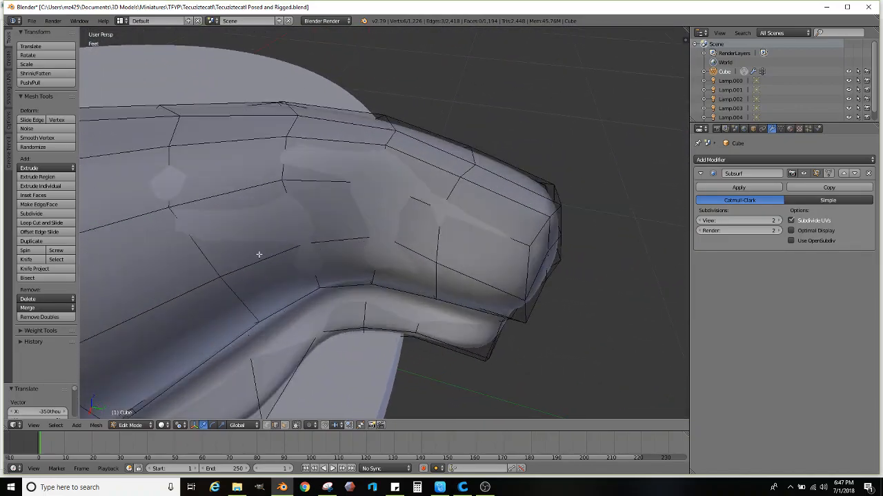
- Add two pairs of loop cuts around the bend where the body meets the tail
{"action": "left_click", "coordinate": [55, 224]}
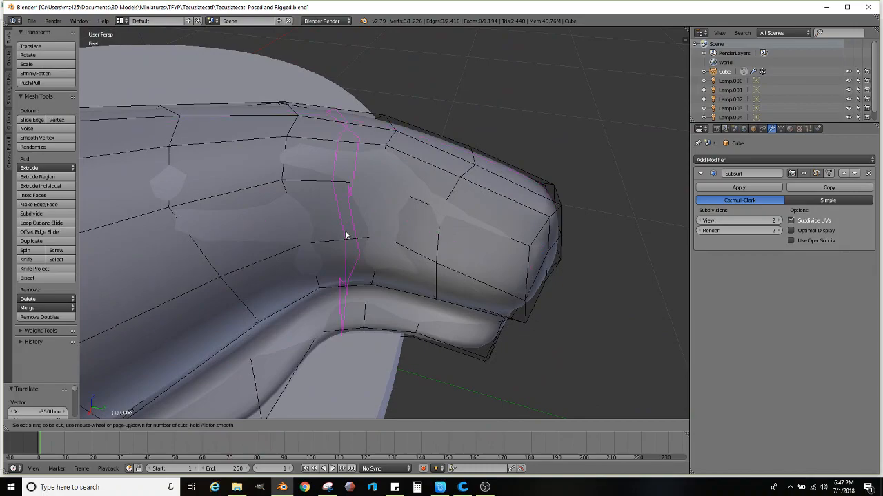
{"action": "scroll", "coordinate": [345, 236], "scroll_direction": "up", "scroll_amount": 1}
{"action": "left_click", "coordinate": [344, 237]}
{"action": "right_click", "coordinate": [345, 236]}
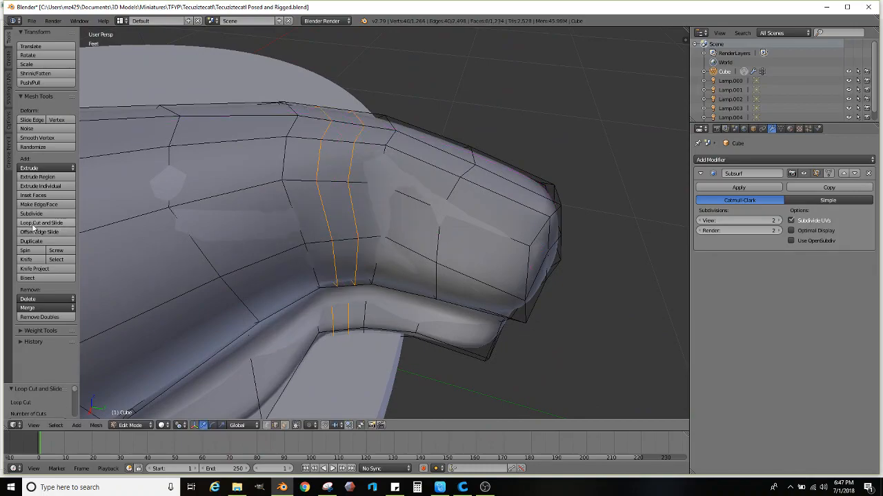
{"action": "left_click", "coordinate": [36, 224]}
{"action": "left_click", "coordinate": [293, 258]}
{"action": "right_click", "coordinate": [293, 257]}
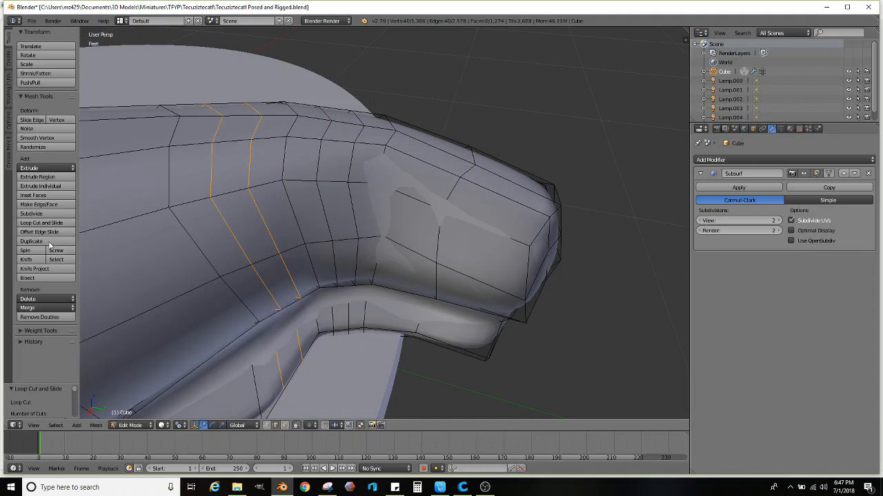
- Add two loop cuts around the tail just beyond its bend
{"action": "left_click", "coordinate": [41, 223]}
{"action": "scroll", "coordinate": [420, 261], "scroll_direction": "up", "scroll_amount": 1}
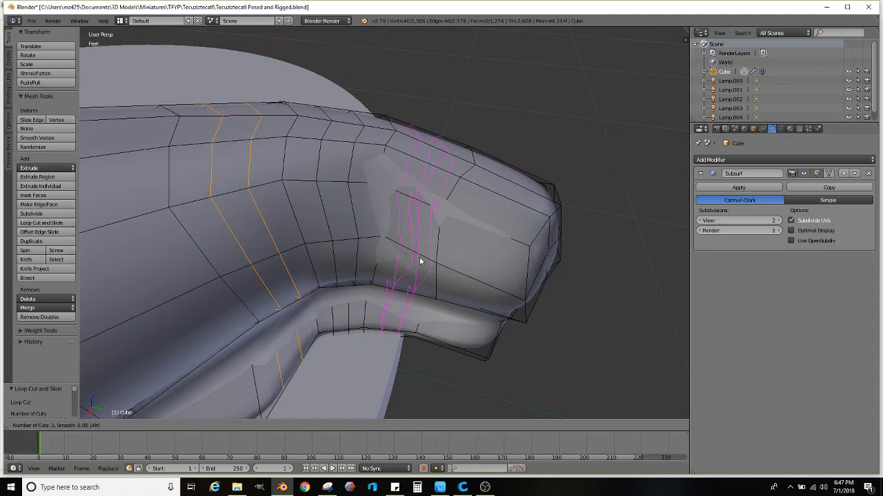
{"action": "left_click", "coordinate": [420, 260]}
- Select alternating side edges on the inside of the tail bend, set the orientation to Normal, and shift them to form folds
{"action": "right_click", "coordinate": [419, 259]}
{"action": "middle_click_drag", "start_coordinate": [419, 258], "coordinate": [426, 219]}
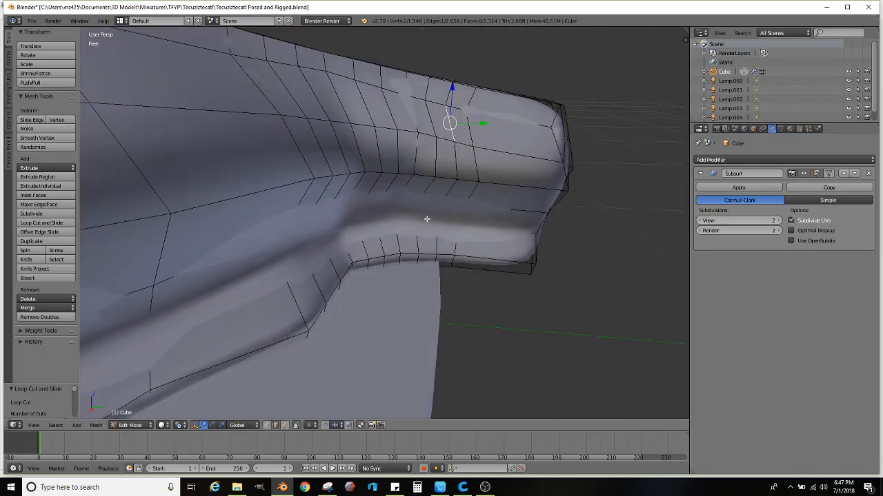
{"action": "right_click", "coordinate": [452, 189], "text": "ctrl"}
{"action": "middle_click_drag", "start_coordinate": [452, 189], "coordinate": [441, 204]}
{"action": "right_click", "coordinate": [390, 164], "text": "shift"}
{"action": "right_click", "coordinate": [382, 227], "text": "shift"}
{"action": "middle_click_drag", "start_coordinate": [382, 226], "coordinate": [371, 258]}
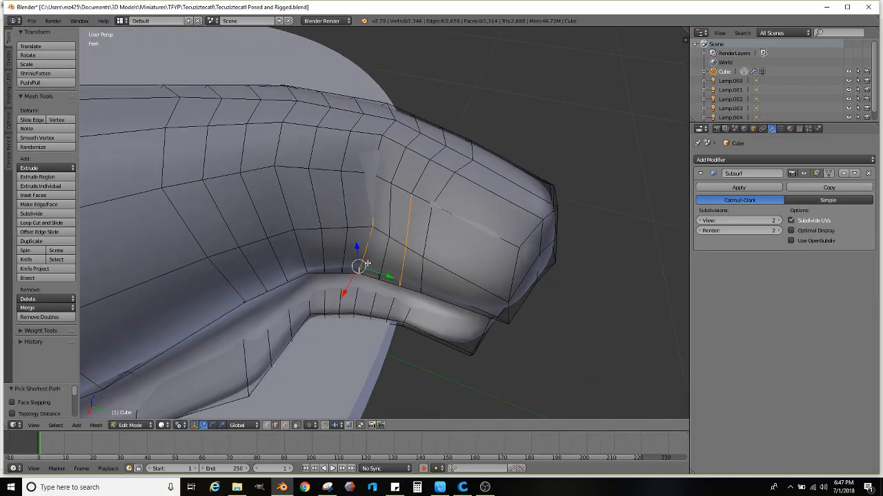
{"action": "left_click", "coordinate": [241, 425]}
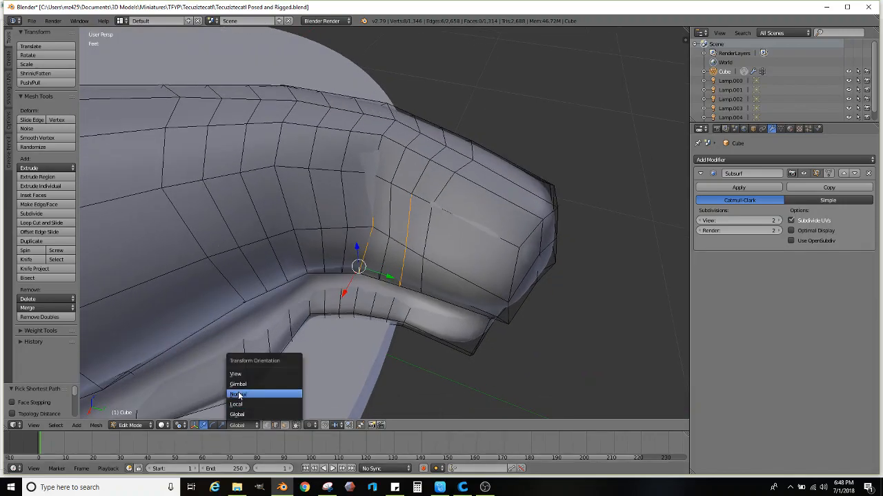
{"action": "left_click", "coordinate": [241, 391]}
{"action": "middle_click_drag", "start_coordinate": [324, 342], "coordinate": [341, 332]}
{"action": "left_click_drag", "start_coordinate": [329, 308], "coordinate": [325, 321]}
{"action": "middle_click_drag", "start_coordinate": [326, 319], "coordinate": [362, 288]}
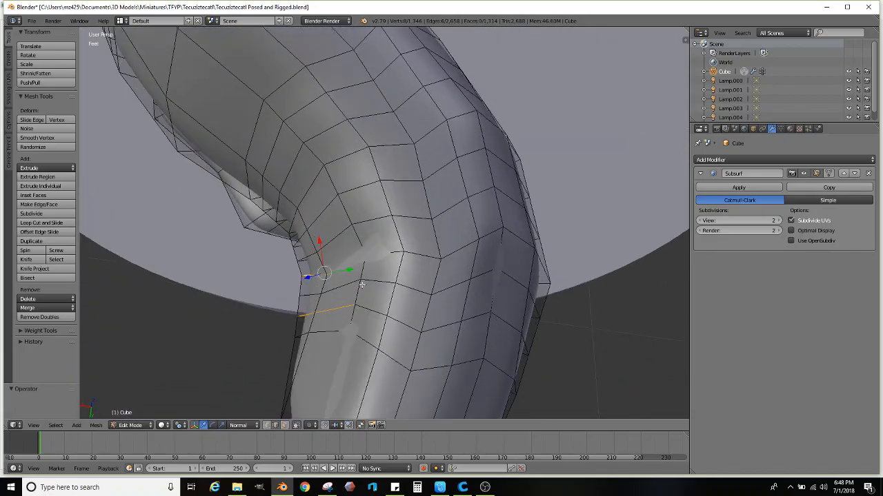
{"action": "left_click_drag", "start_coordinate": [351, 272], "coordinate": [338, 274]}
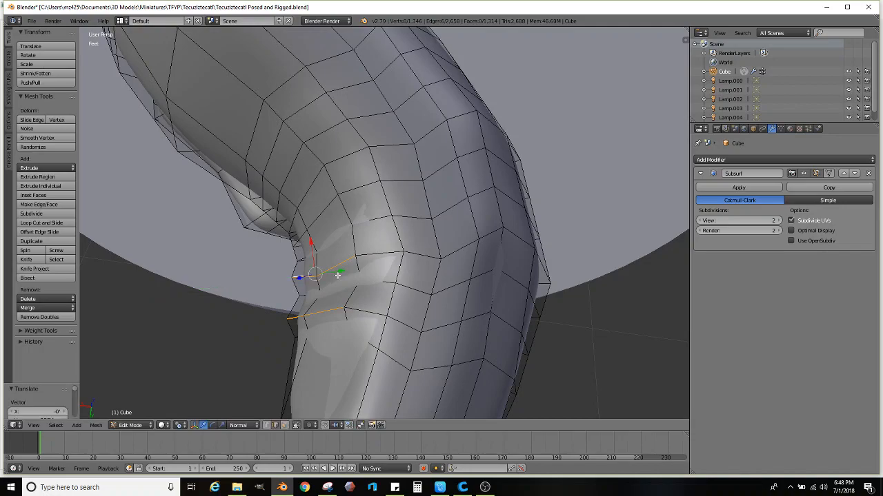
- Select alternating side edges on the body side of the tail bend and shift them along their normal
{"action": "middle_click_drag", "start_coordinate": [338, 274], "coordinate": [378, 225]}
{"action": "right_click", "coordinate": [376, 176]}
{"action": "scroll", "coordinate": [400, 170], "scroll_direction": "up", "scroll_amount": 2}
{"action": "middle_click_drag", "start_coordinate": [376, 176], "coordinate": [411, 197]}
{"action": "right_click", "coordinate": [416, 158], "text": "ctrl"}
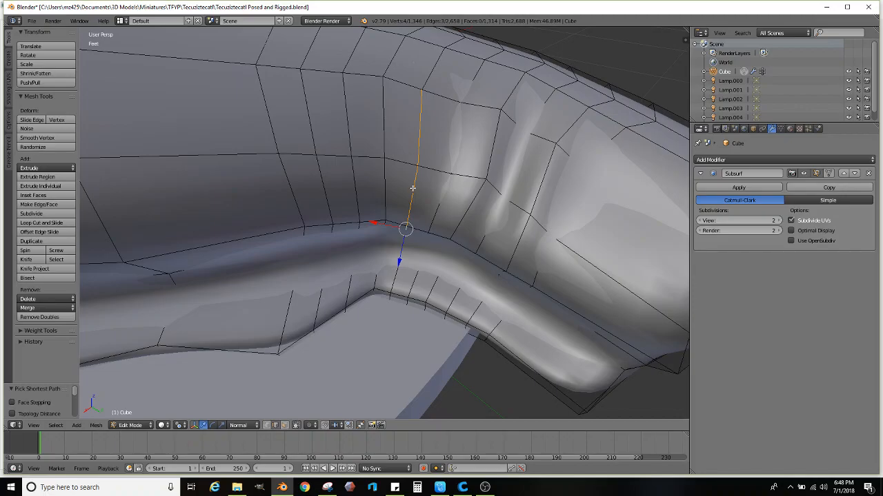
{"action": "middle_click_drag", "start_coordinate": [371, 178], "coordinate": [374, 153]}
{"action": "right_click", "coordinate": [375, 155], "text": "shift"}
{"action": "right_click", "coordinate": [381, 210], "text": "shift"}
{"action": "middle_click_drag", "start_coordinate": [387, 244], "coordinate": [330, 249]}
{"action": "left_click_drag", "start_coordinate": [304, 242], "coordinate": [294, 249]}
- Select a lower side edge beneath the new tail folds and move it along its normal
{"action": "middle_click_drag", "start_coordinate": [324, 249], "coordinate": [398, 256]}
{"action": "right_click", "coordinate": [380, 236]}
{"action": "middle_click_drag", "start_coordinate": [387, 306], "coordinate": [402, 259]}
{"action": "scroll", "coordinate": [450, 252], "scroll_direction": "up", "scroll_amount": 3}
{"action": "right_click", "coordinate": [404, 265]}
{"action": "right_click", "coordinate": [385, 266]}
{"action": "middle_click_drag", "start_coordinate": [467, 268], "coordinate": [410, 311]}
{"action": "key", "text": "g"}
{"action": "left_click_drag", "start_coordinate": [362, 348], "coordinate": [359, 357]}
- Shift the next two lower edges beneath the tail folds one by one along their normal
{"action": "middle_click_drag", "start_coordinate": [359, 357], "coordinate": [439, 304]}
{"action": "right_click", "coordinate": [495, 273]}
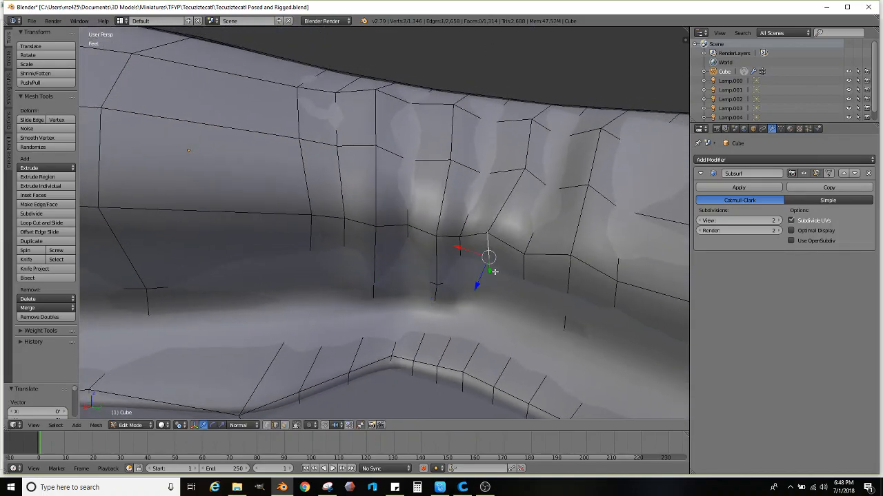
{"action": "middle_click_drag", "start_coordinate": [495, 273], "coordinate": [486, 296]}
{"action": "left_click_drag", "start_coordinate": [454, 309], "coordinate": [448, 315]}
{"action": "right_click", "coordinate": [533, 318]}
{"action": "middle_click_drag", "start_coordinate": [536, 318], "coordinate": [516, 333]}
{"action": "left_click_drag", "start_coordinate": [475, 316], "coordinate": [469, 322]}
- Select three alternating edges along the foot's rim below the tail folds and move them to ripple the rim
{"action": "right_click", "coordinate": [460, 346]}
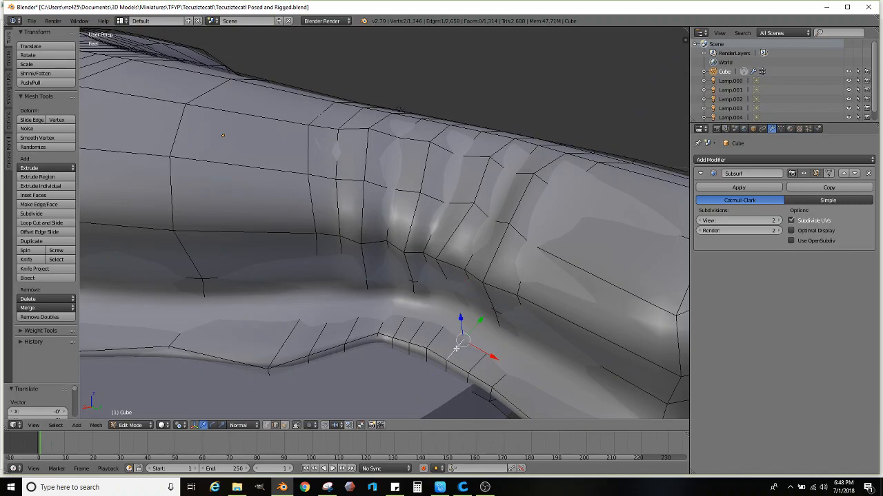
{"action": "right_click", "coordinate": [416, 338], "text": "shift"}
{"action": "right_click", "coordinate": [366, 326], "text": "shift"}
{"action": "key", "text": "ctrl+z"}
{"action": "right_click", "coordinate": [358, 326], "text": "shift"}
{"action": "middle_click_drag", "start_coordinate": [411, 302], "coordinate": [394, 249]}
{"action": "key", "text": "g"}
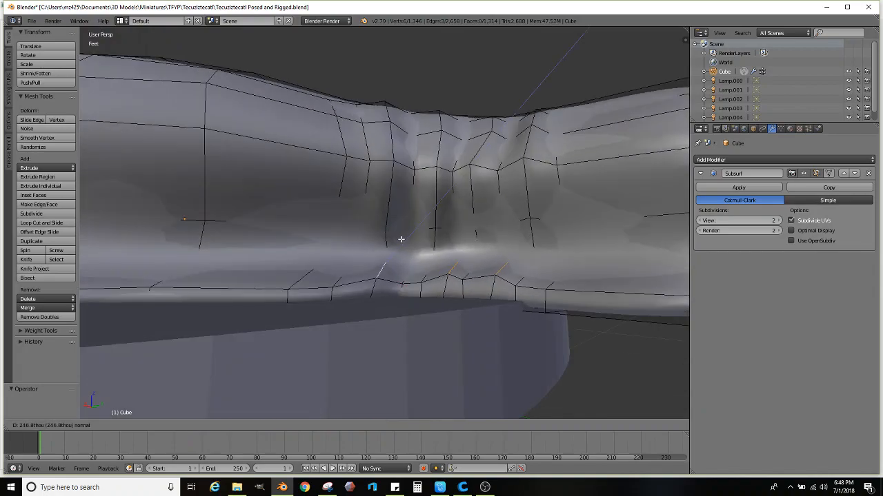
{"action": "left_click", "coordinate": [411, 240]}
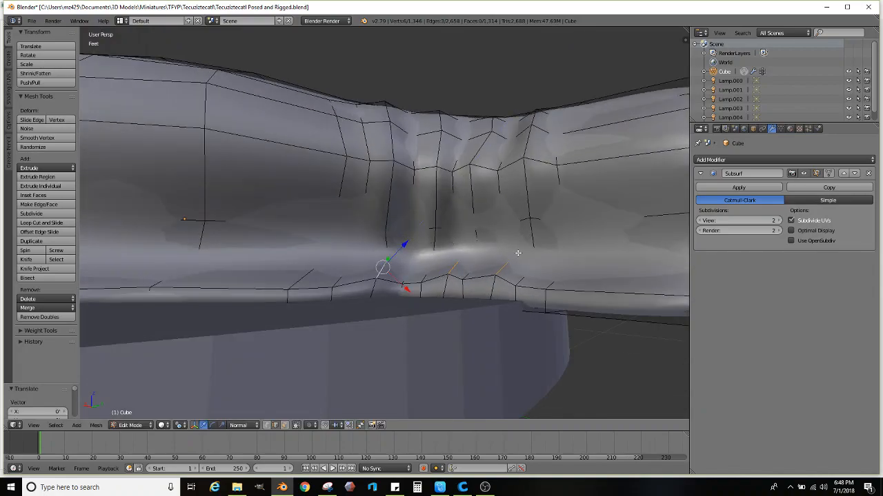
{"action": "key", "text": "g"}
{"action": "left_click", "coordinate": [503, 238]}
{"action": "middle_click_drag", "start_coordinate": [502, 239], "coordinate": [401, 252]}
- Leave mesh editing, switch to Sculpt Mode and choose the Blob brush
{"action": "key", "text": "Tab"}
{"action": "scroll", "coordinate": [485, 279], "scroll_direction": "down", "scroll_amount": 2}
{"action": "scroll", "coordinate": [400, 252], "scroll_direction": "down", "scroll_amount": 4}
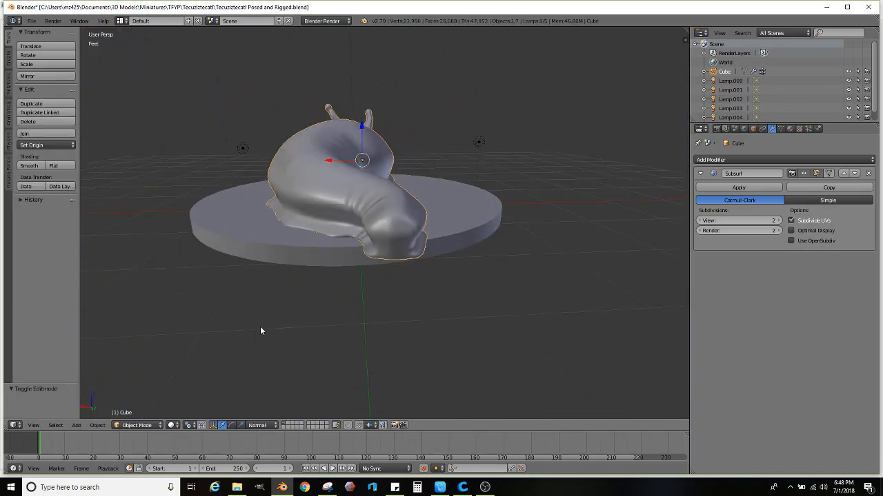
{"action": "left_click", "coordinate": [138, 424]}
{"action": "left_click", "coordinate": [142, 398]}
{"action": "left_click", "coordinate": [47, 69]}
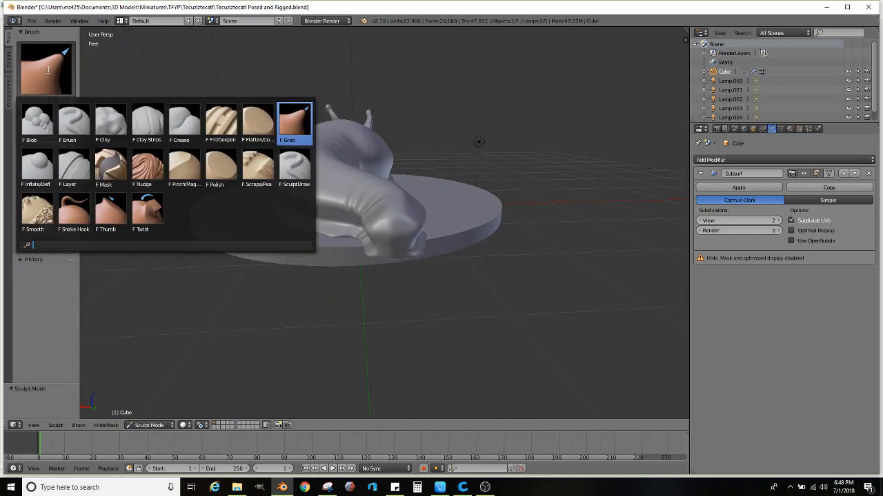
{"action": "left_click", "coordinate": [36, 121]}
- Try the Blob brush on the tip of the tail
{"action": "mouse_move", "coordinate": [497, 317]}
{"action": "middle_mouse_down"}
{"action": "mouse_move", "coordinate": [424, 244]}
{"action": "mouse_move", "coordinate": [383, 228]}
{"action": "middle_mouse_up"}
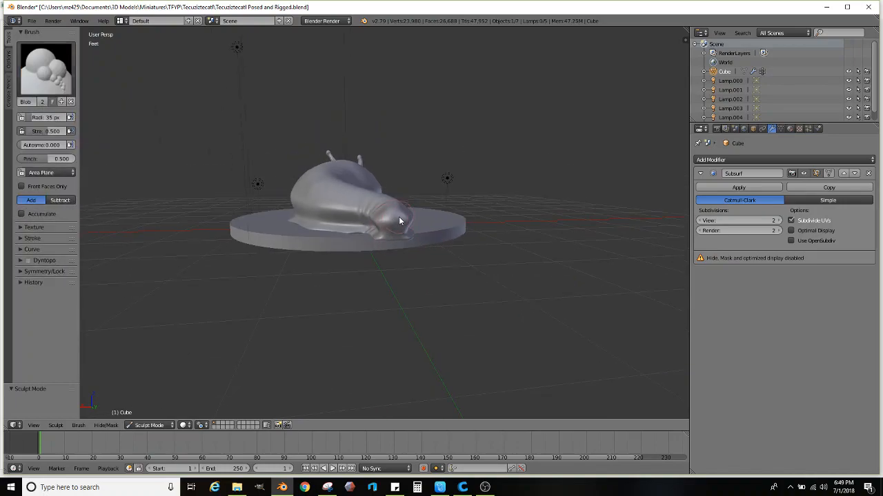
{"action": "left_click_drag", "start_coordinate": [396, 229], "coordinate": [395, 232]}
{"action": "middle_click_drag", "start_coordinate": [386, 233], "coordinate": [365, 229]}
{"action": "scroll", "coordinate": [321, 249], "scroll_direction": "up", "scroll_amount": 3}
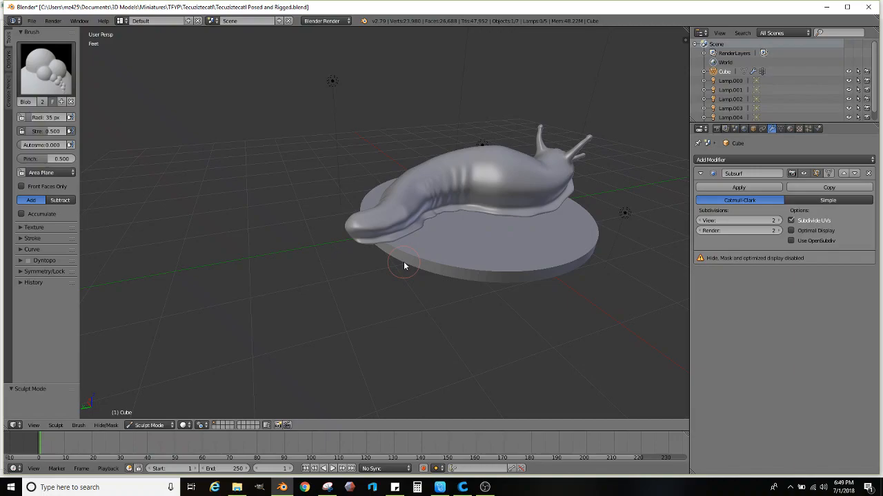
- Return to mesh editing and add two single loop cuts around the body at the head end of the folds
{"action": "middle_click_drag", "start_coordinate": [445, 248], "coordinate": [392, 260]}
{"action": "scroll", "coordinate": [392, 260], "scroll_direction": "up", "scroll_amount": 3}
{"action": "key", "text": "Tab"}
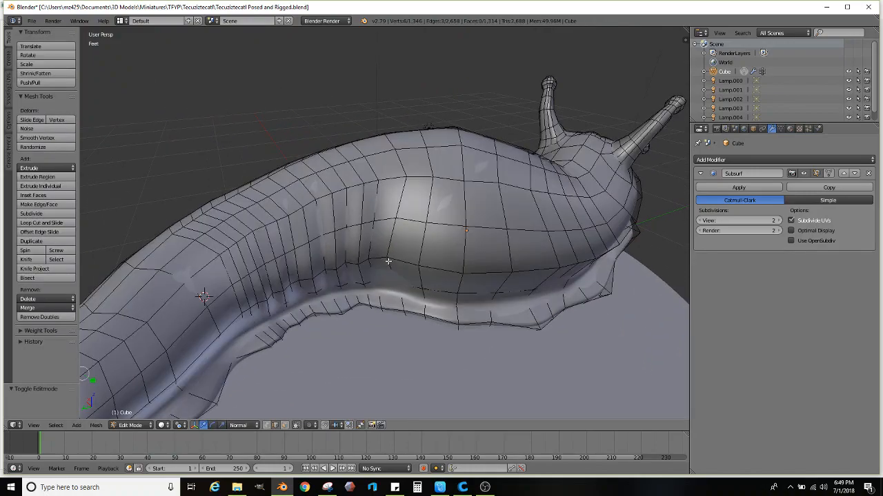
{"action": "scroll", "coordinate": [390, 260], "scroll_direction": "up", "scroll_amount": 3}
{"action": "left_click", "coordinate": [43, 223]}
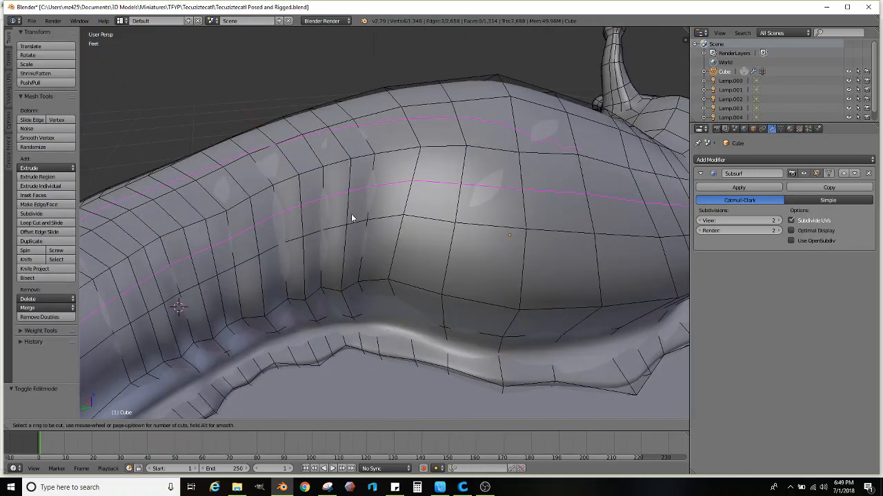
{"action": "left_click", "coordinate": [388, 222]}
{"action": "left_click", "coordinate": [43, 222]}
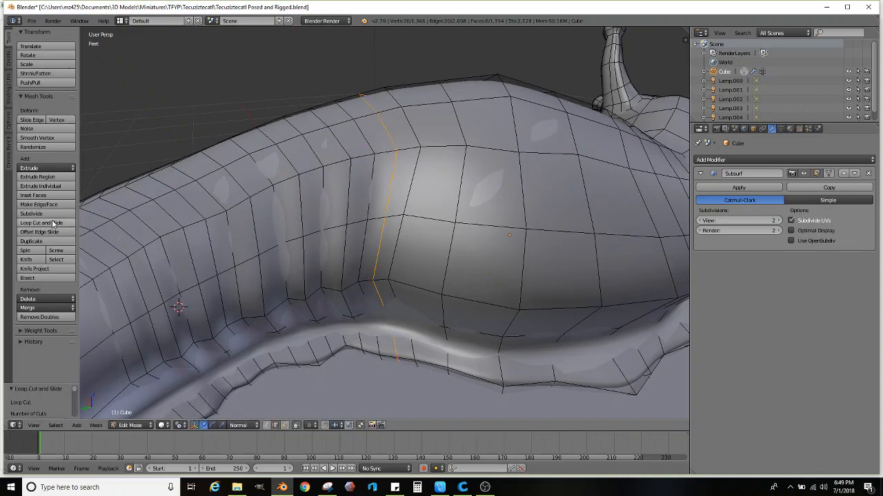
{"action": "left_click", "coordinate": [409, 218]}
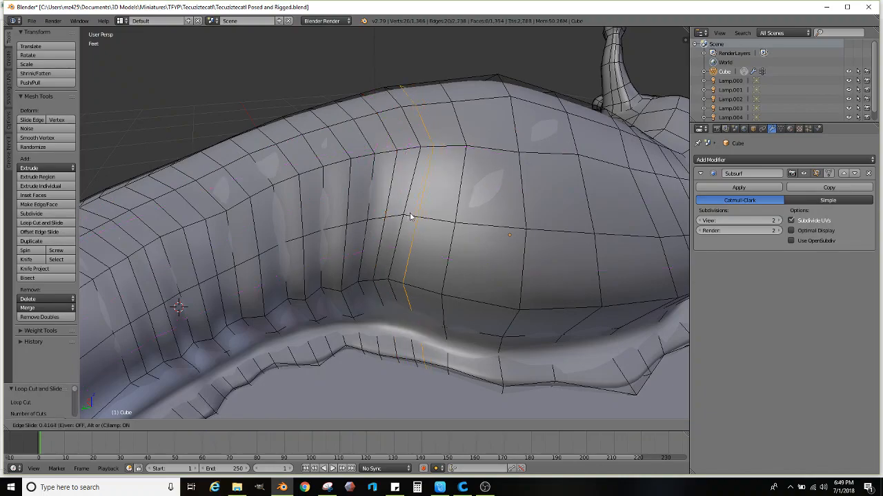
{"action": "left_click", "coordinate": [410, 213]}
- Shift the side edges of the new body loop and a neighbouring lower edge to form another fold
{"action": "right_click", "coordinate": [390, 202]}
{"action": "right_click", "coordinate": [379, 291], "text": "shift"}
{"action": "middle_click_drag", "start_coordinate": [394, 253], "coordinate": [389, 323]}
{"action": "left_click_drag", "start_coordinate": [382, 360], "coordinate": [384, 363]}
{"action": "right_click", "coordinate": [406, 319]}
{"action": "middle_click_drag", "start_coordinate": [406, 318], "coordinate": [375, 319]}
{"action": "left_click_drag", "start_coordinate": [371, 325], "coordinate": [367, 328]}
- Leave mesh editing, check the folded slug from the front and save the Blender file
{"action": "scroll", "coordinate": [452, 290], "scroll_direction": "down", "scroll_amount": 2}
{"action": "mouse_move", "coordinate": [452, 290]}
{"action": "middle_mouse_down"}
{"action": "mouse_move", "coordinate": [468, 254]}
{"action": "mouse_move", "coordinate": [539, 260]}
{"action": "mouse_move", "coordinate": [465, 289]}
{"action": "mouse_move", "coordinate": [506, 257]}
{"action": "mouse_move", "coordinate": [438, 235]}
{"action": "mouse_move", "coordinate": [369, 243]}
{"action": "mouse_move", "coordinate": [320, 234]}
{"action": "mouse_move", "coordinate": [553, 242]}
{"action": "mouse_move", "coordinate": [520, 307]}
{"action": "mouse_move", "coordinate": [339, 251]}
{"action": "mouse_move", "coordinate": [394, 278]}
{"action": "mouse_move", "coordinate": [475, 258]}
{"action": "middle_mouse_up"}
{"action": "key", "text": "Tab"}
{"action": "scroll", "coordinate": [481, 268], "scroll_direction": "down", "scroll_amount": 2}
{"action": "mouse_move", "coordinate": [446, 259]}
{"action": "middle_mouse_down"}
{"action": "mouse_move", "coordinate": [514, 262]}
{"action": "mouse_move", "coordinate": [527, 254]}
{"action": "mouse_move", "coordinate": [406, 242]}
{"action": "mouse_move", "coordinate": [445, 247]}
{"action": "middle_mouse_up"}
{"action": "scroll", "coordinate": [503, 258], "scroll_direction": "up", "scroll_amount": 2}
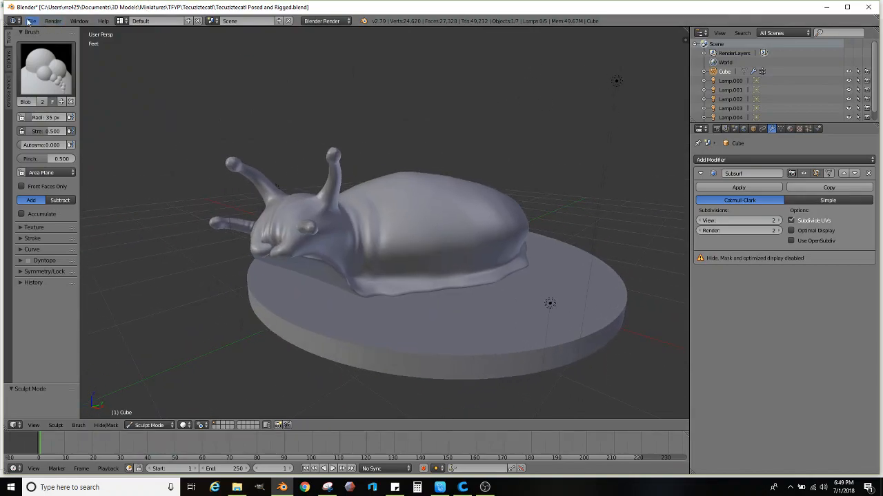
{"action": "left_click", "coordinate": [33, 22]}
{"action": "left_click", "coordinate": [40, 89]}
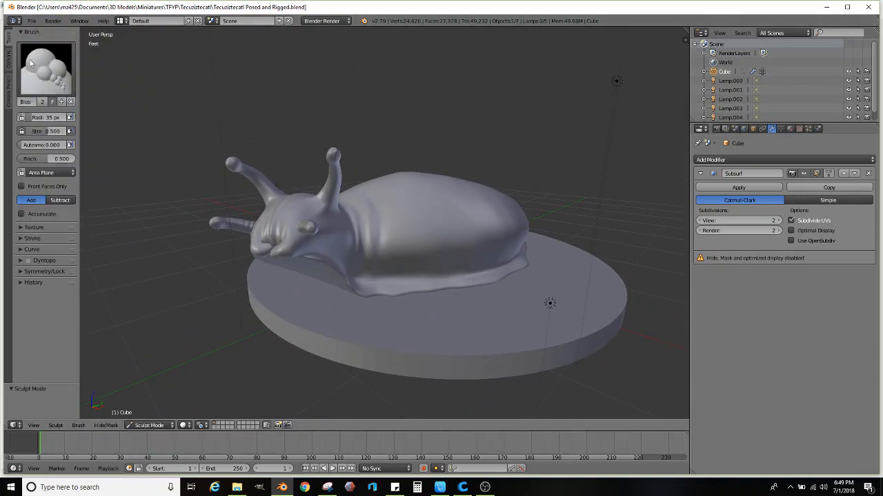
- Export the model as Tecuziztecatl.stl over the existing file
{"action": "left_click", "coordinate": [31, 20]}
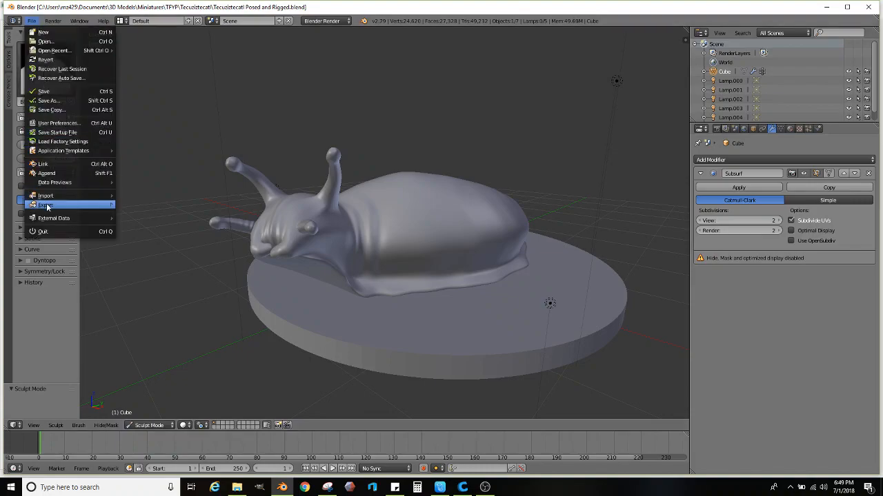
{"action": "mouse_move", "coordinate": [69, 205]}
{"action": "left_click", "coordinate": [141, 278]}
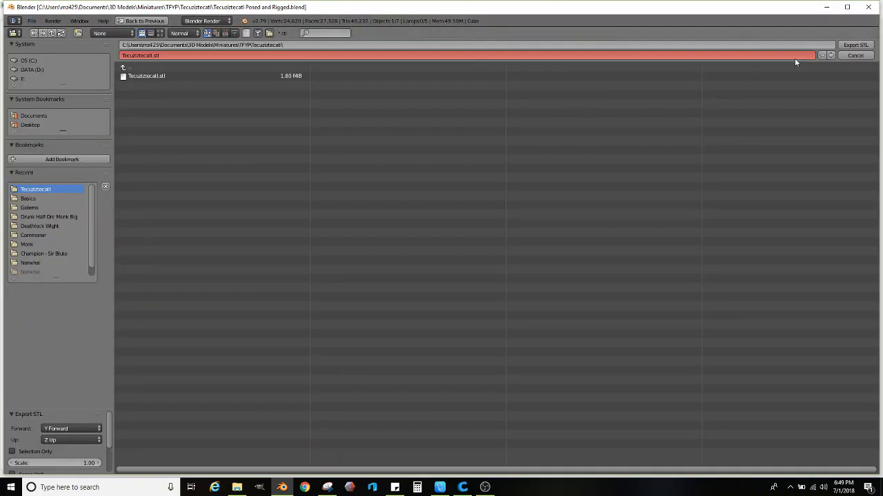
{"action": "left_click", "coordinate": [853, 46]}
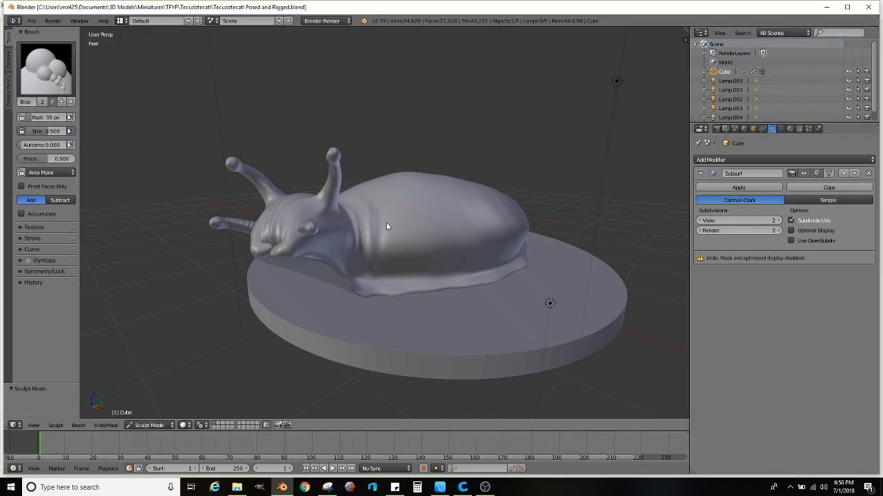
- Select two edges on the front underside of the foot and adjust them along their normal toward the base
{"action": "scroll", "coordinate": [424, 246], "scroll_direction": "down", "scroll_amount": 3}
{"action": "mouse_move", "coordinate": [423, 245]}
{"action": "middle_mouse_down"}
{"action": "mouse_move", "coordinate": [370, 284]}
{"action": "mouse_move", "coordinate": [408, 310]}
{"action": "mouse_move", "coordinate": [490, 239]}
{"action": "mouse_move", "coordinate": [492, 208]}
{"action": "mouse_move", "coordinate": [297, 306]}
{"action": "mouse_move", "coordinate": [339, 256]}
{"action": "mouse_move", "coordinate": [419, 275]}
{"action": "mouse_move", "coordinate": [373, 314]}
{"action": "mouse_move", "coordinate": [284, 271]}
{"action": "mouse_move", "coordinate": [443, 237]}
{"action": "mouse_move", "coordinate": [404, 241]}
{"action": "mouse_move", "coordinate": [364, 264]}
{"action": "mouse_move", "coordinate": [358, 256]}
{"action": "middle_mouse_up"}
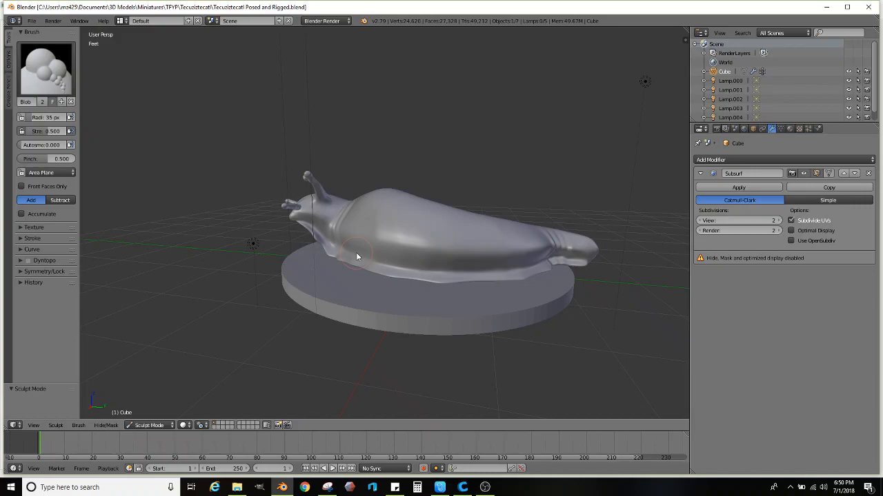
{"action": "mouse_move", "coordinate": [357, 257]}
{"action": "middle_mouse_down"}
{"action": "mouse_move", "coordinate": [433, 269]}
{"action": "mouse_move", "coordinate": [401, 309]}
{"action": "mouse_move", "coordinate": [398, 299]}
{"action": "mouse_move", "coordinate": [361, 308]}
{"action": "mouse_move", "coordinate": [398, 297]}
{"action": "mouse_move", "coordinate": [455, 260]}
{"action": "mouse_move", "coordinate": [415, 260]}
{"action": "mouse_move", "coordinate": [449, 261]}
{"action": "middle_mouse_up"}
{"action": "key", "text": "Tab"}
{"action": "scroll", "coordinate": [334, 284], "scroll_direction": "up", "scroll_amount": 6}
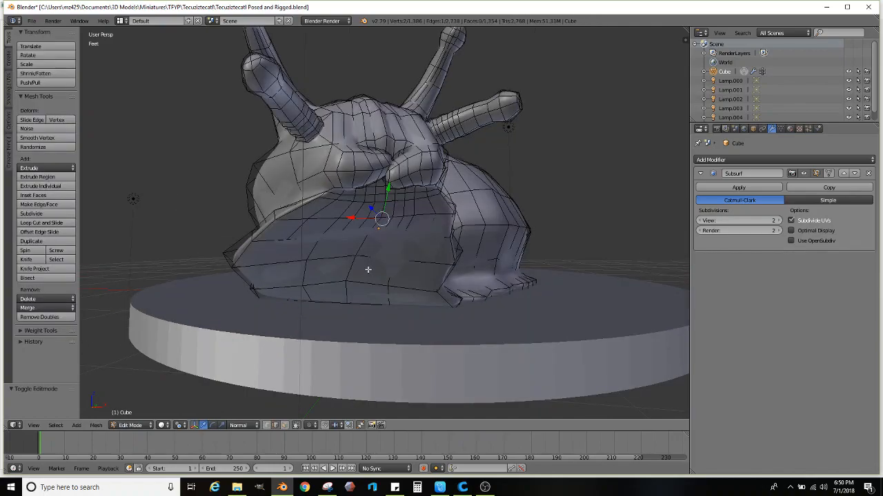
{"action": "left_click", "coordinate": [246, 262]}
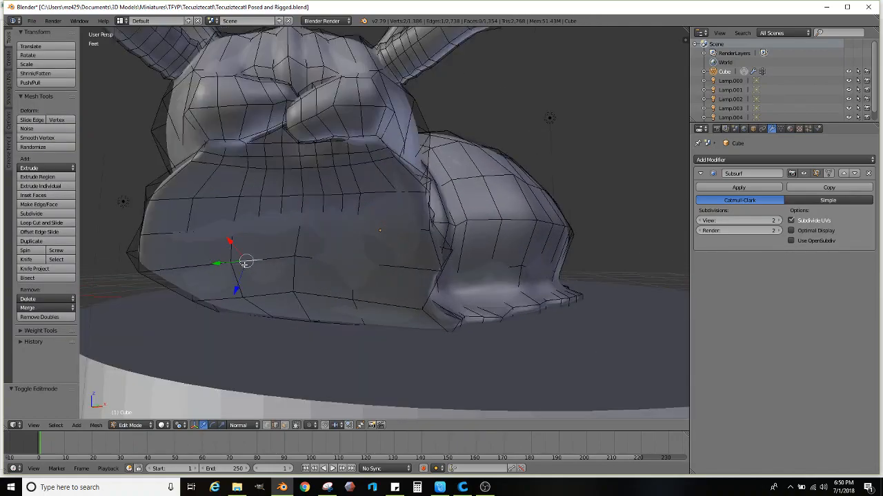
{"action": "left_click", "coordinate": [360, 314]}
{"action": "left_click", "coordinate": [238, 285]}
{"action": "middle_click_drag", "start_coordinate": [252, 290], "coordinate": [247, 334]}
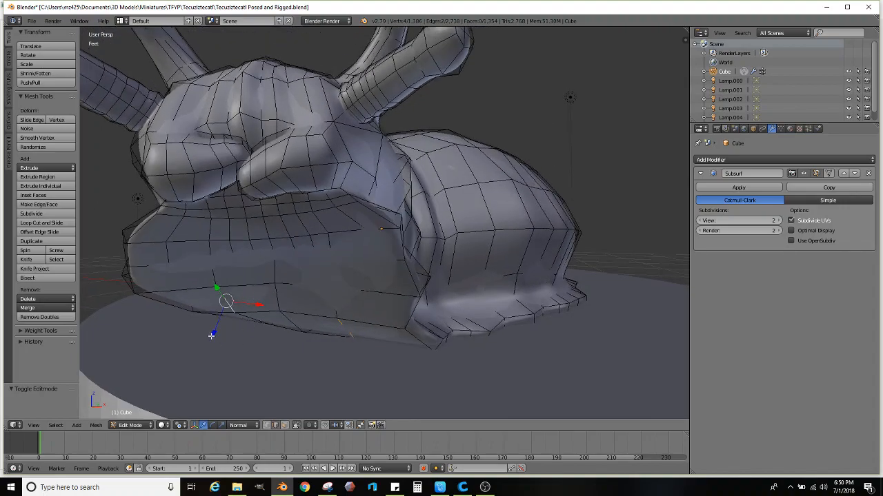
{"action": "scroll", "coordinate": [331, 310], "scroll_direction": "down", "scroll_amount": 5}
{"action": "key", "text": "Tab"}
{"action": "middle_click_drag", "start_coordinate": [353, 304], "coordinate": [295, 324]}
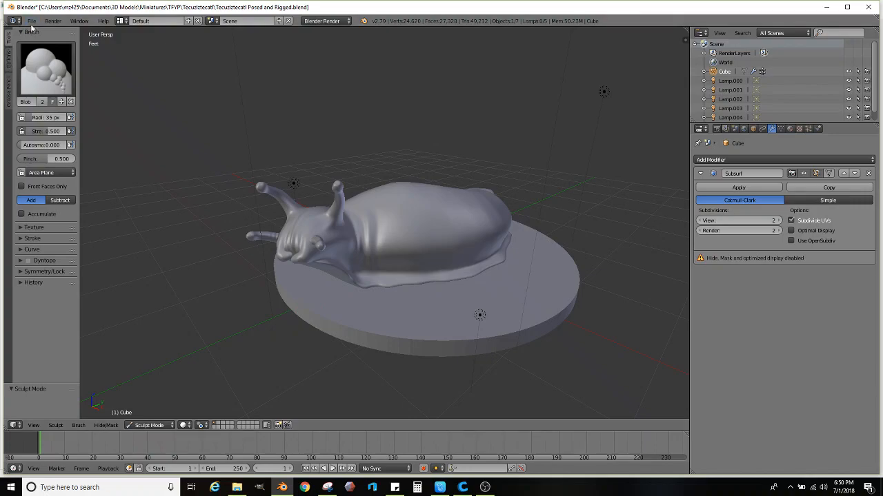
- Save the Blender file and export the adjusted model again as Tecuziztecatl.stl, replacing the previous export
{"action": "left_click", "coordinate": [31, 21]}
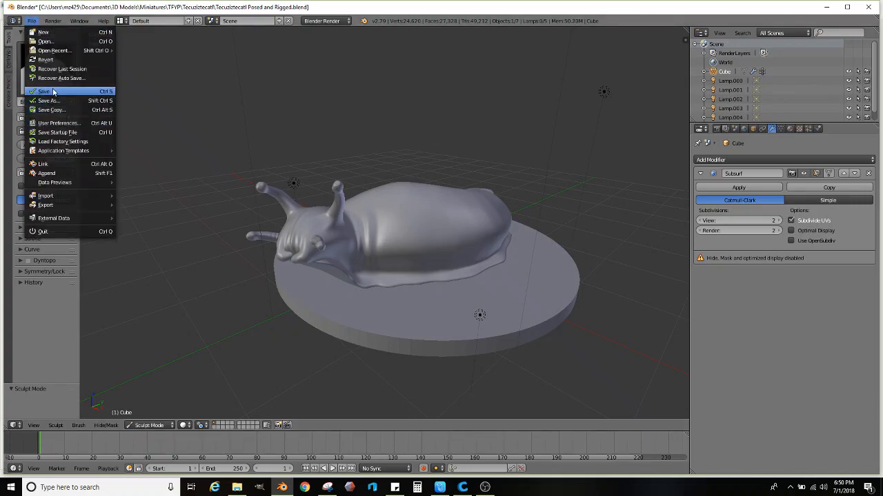
{"action": "left_click", "coordinate": [49, 93]}
{"action": "left_click", "coordinate": [32, 21]}
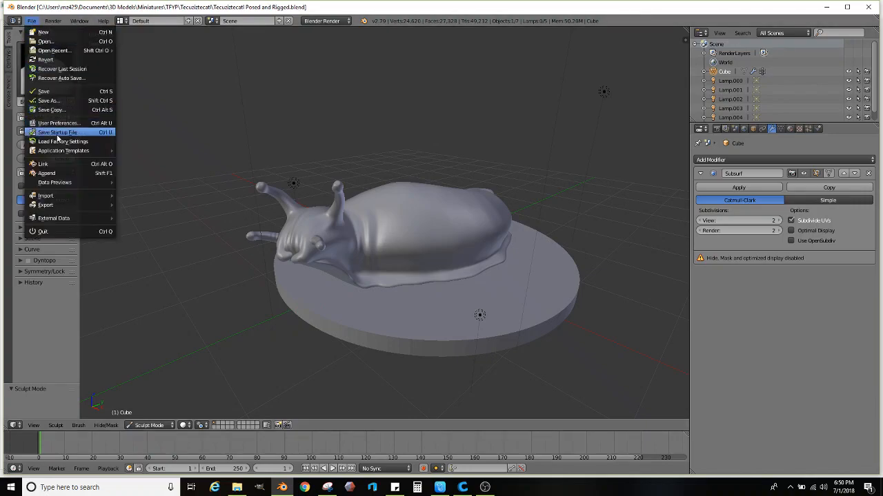
{"action": "mouse_move", "coordinate": [52, 206]}
{"action": "left_click", "coordinate": [144, 278]}
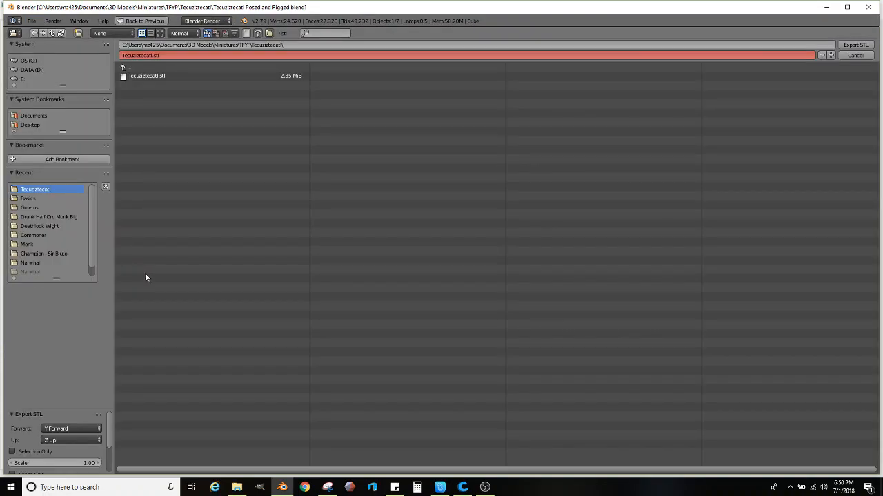
{"action": "left_click", "coordinate": [854, 45]}
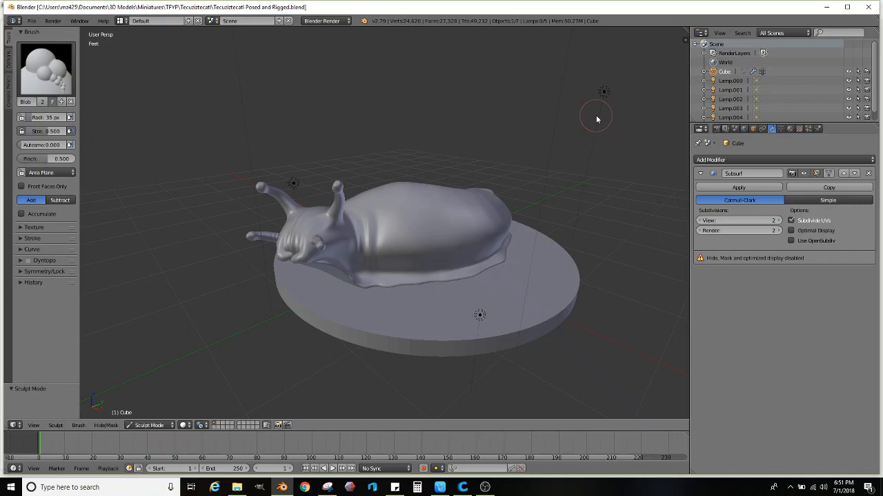
{"action": "middle_click_drag", "start_coordinate": [597, 119], "coordinate": [445, 221]}
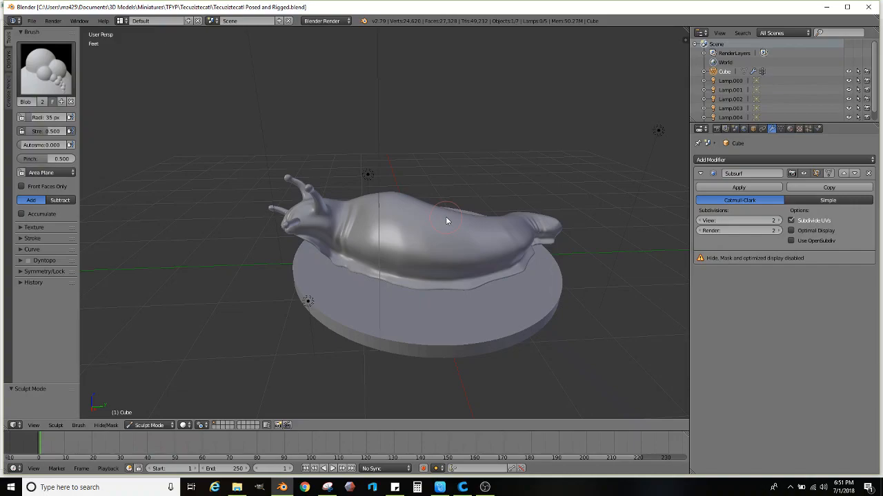
{"action": "middle_click_drag", "start_coordinate": [404, 284], "coordinate": [302, 391]}
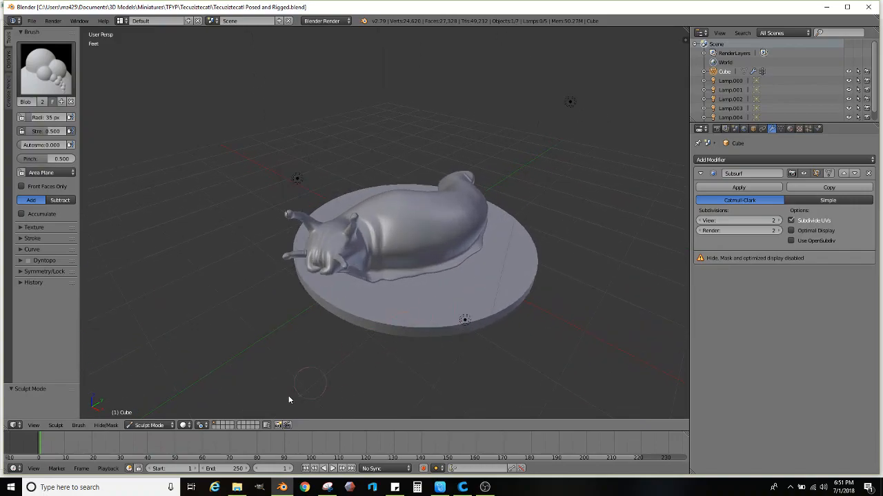
- Display the posed slug on its base with Rendered viewport shading
{"action": "left_click", "coordinate": [191, 426]}
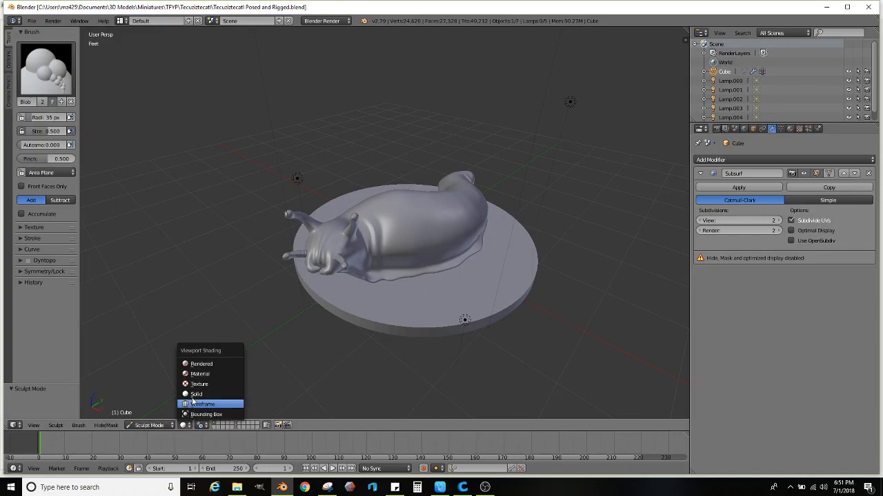
{"action": "left_click", "coordinate": [202, 363]}
{"action": "mouse_move", "coordinate": [398, 295]}
{"action": "middle_mouse_down"}
{"action": "mouse_move", "coordinate": [397, 283]}
{"action": "mouse_move", "coordinate": [400, 298]}
{"action": "middle_mouse_up"}
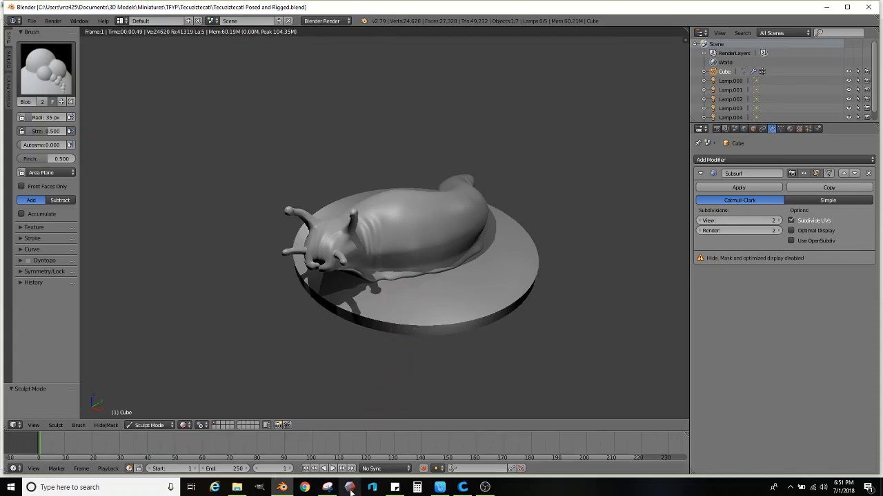
- Switch to Snipping Tool and capture a new snip of the rendered slug and its round base
{"action": "left_click", "coordinate": [327, 488]}
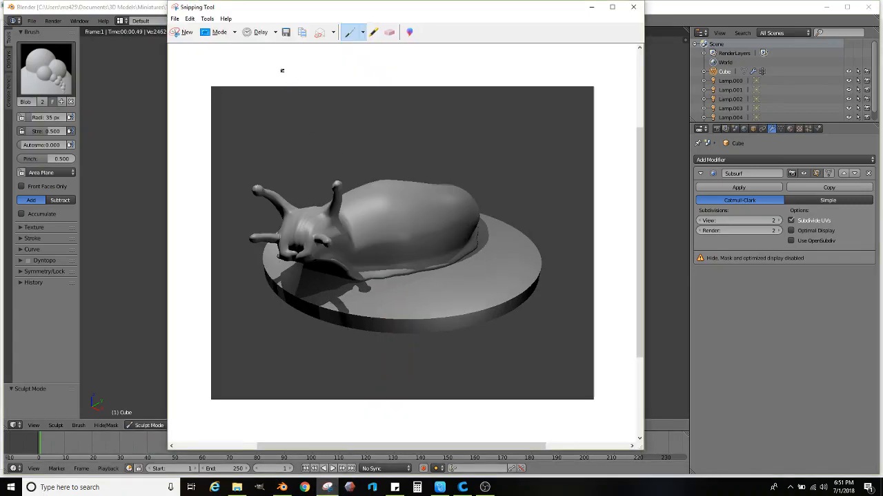
{"action": "left_click", "coordinate": [175, 19]}
{"action": "left_click", "coordinate": [192, 28]}
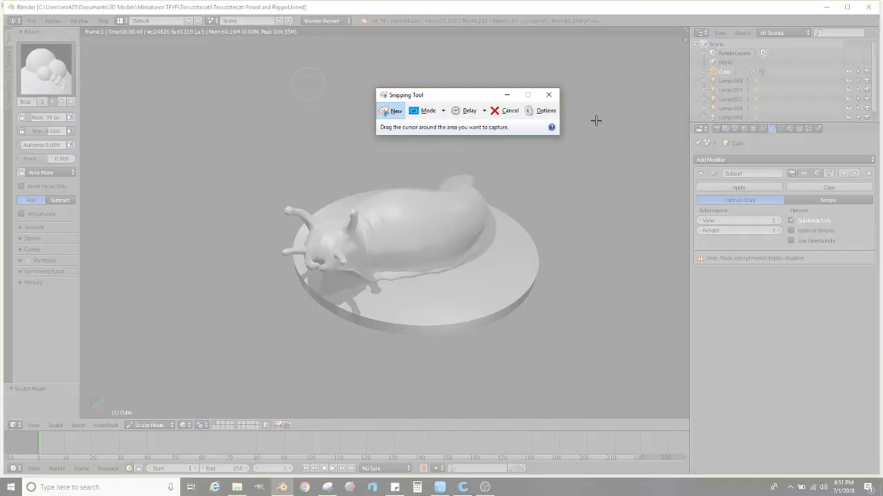
{"action": "left_click_drag", "start_coordinate": [583, 110], "coordinate": [225, 382]}
- Save the snip as the JPEG file Capture in Downloads, replacing the existing file, and close Snipping Tool
{"action": "left_click", "coordinate": [191, 42]}
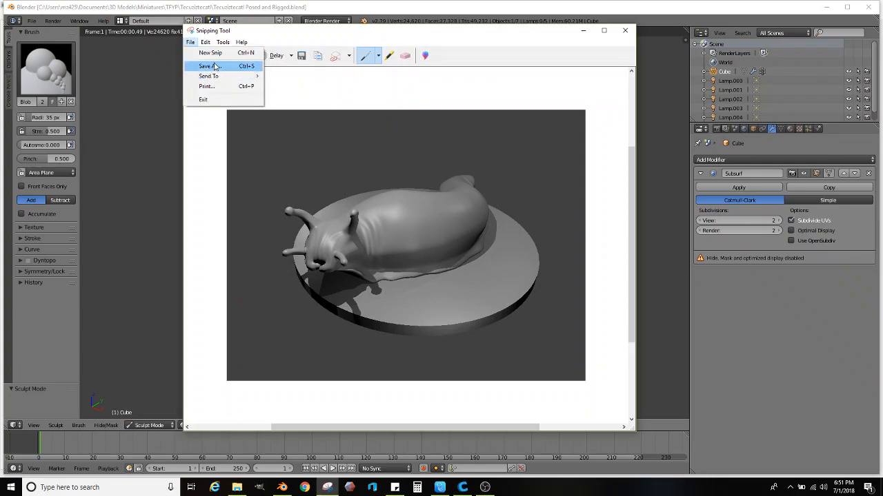
{"action": "left_click", "coordinate": [207, 66]}
{"action": "left_click", "coordinate": [545, 280]}
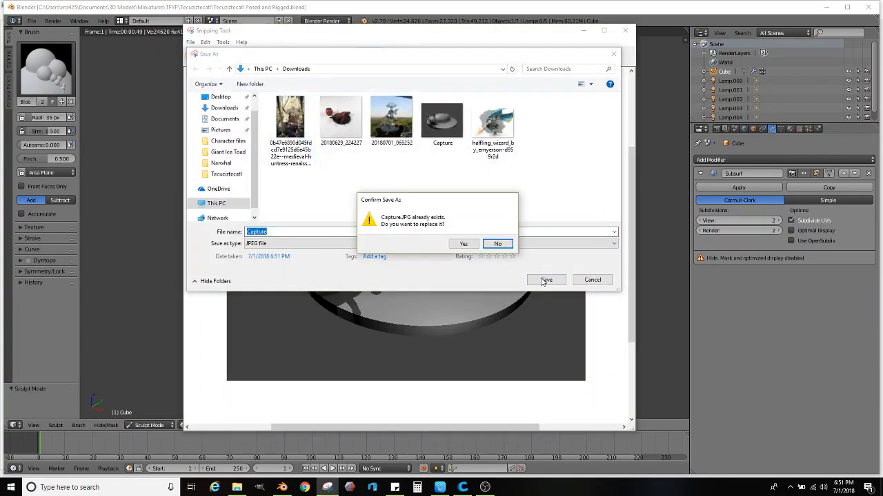
{"action": "left_click", "coordinate": [464, 245]}
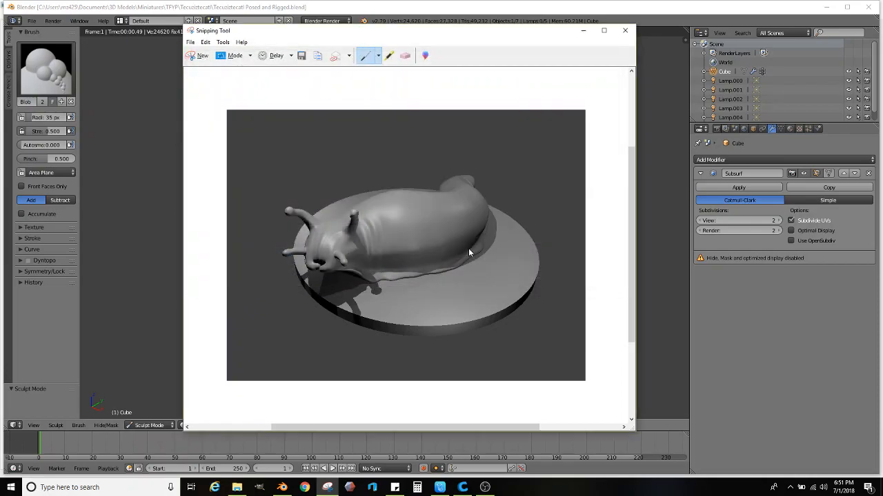
{"action": "left_click", "coordinate": [624, 30]}
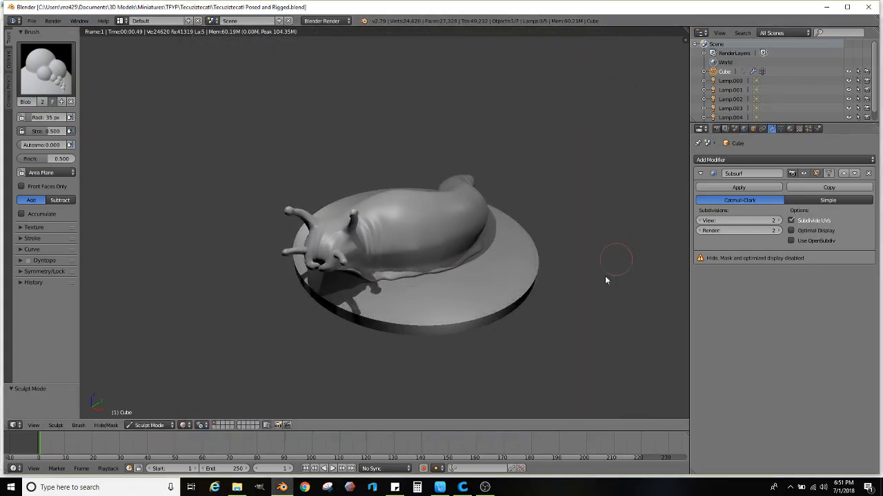
{"action": "left_click", "coordinate": [485, 488]}
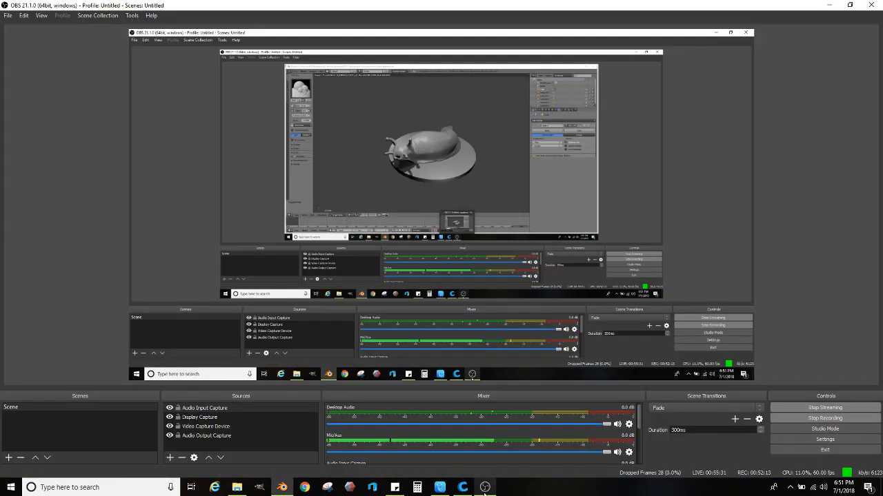